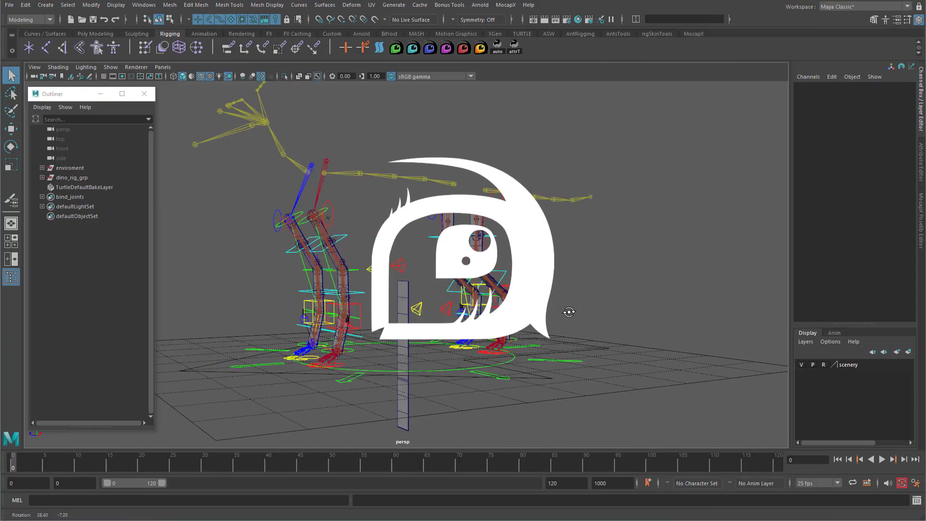
# Test the left rear leg by moving its IK control l_leg_rear_IK_ctrl, and undo the moves.
pyautogui.keyDown('alt'); pyautogui.moveTo(569, 312); pyautogui.dragTo(594, 317); pyautogui.keyUp('alt')
pyautogui.keyDown('alt'); pyautogui.moveTo(447, 314); pyautogui.dragTo(586, 303); pyautogui.keyUp('alt')
pyautogui.click(504, 356)
pyautogui.press('w')
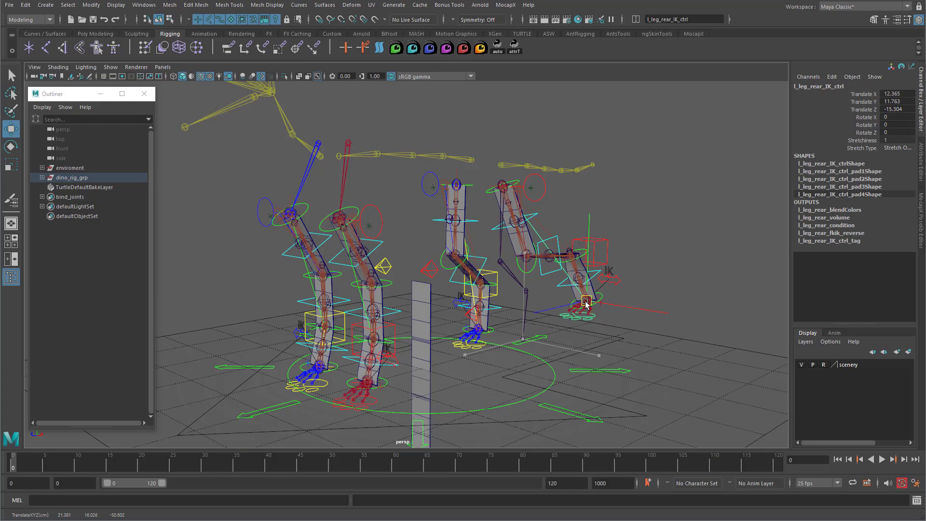
pyautogui.click(558, 243)
pyautogui.moveTo(550, 256); pyautogui.dragTo(535, 271)
pyautogui.click(524, 271)
pyautogui.click(523, 272)
pyautogui.hotkey('ctrl', 'z')
pyautogui.moveTo(584, 333)
pyautogui.keyDown('alt'); pyautogui.mouseDown()
pyautogui.moveTo(581, 320)
pyautogui.moveTo(596, 334)
pyautogui.mouseUp(); pyautogui.keyUp('alt')
pyautogui.hotkey('ctrl', 'z')
pyautogui.hotkey('ctrl', 'z')
pyautogui.hotkey('ctrl', 'z')
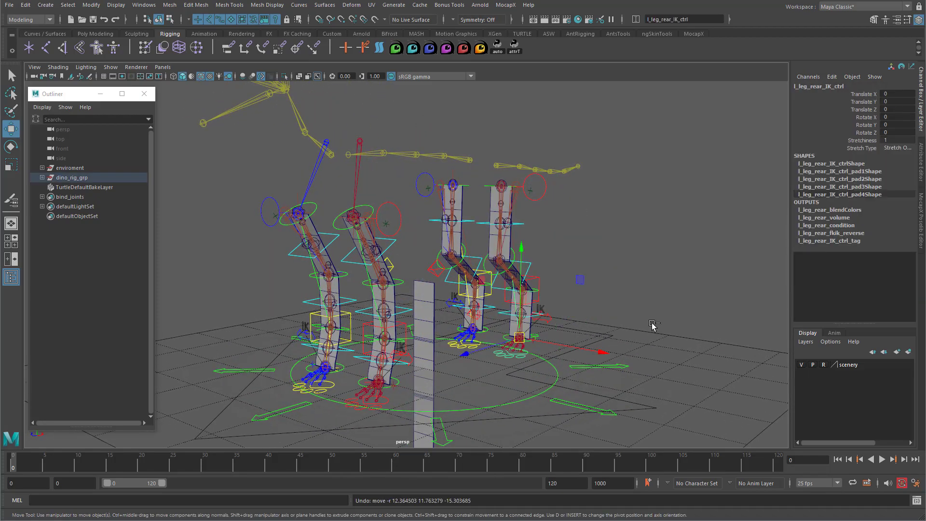
# Select the overlapping ribbon_def plane at the rig's center and reveal the four ribbon_def planes in the Outliner hierarchy.
pyautogui.click(594, 268)
pyautogui.keyDown('alt'); pyautogui.moveTo(594, 268); pyautogui.dragTo(472, 383); pyautogui.keyUp('alt')
pyautogui.click(418, 285)
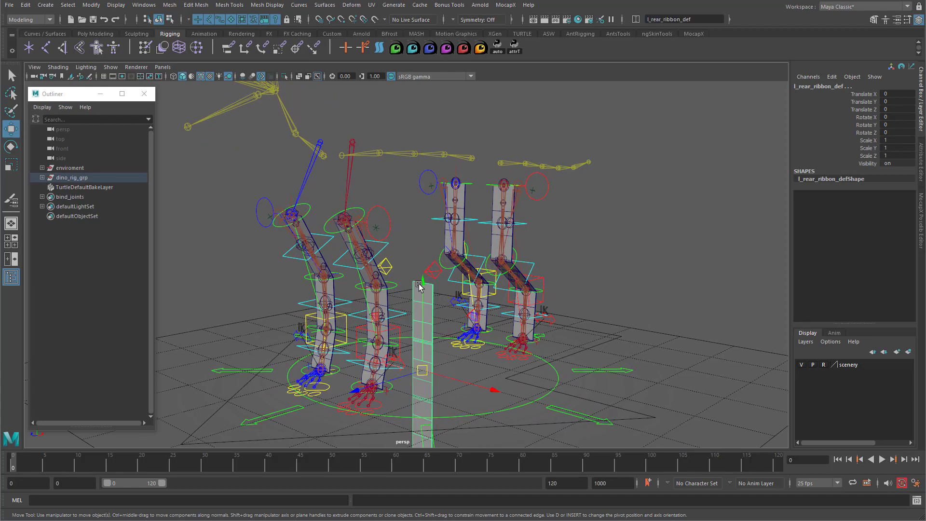
pyautogui.rightClick(112, 283)
pyautogui.click(118, 309)
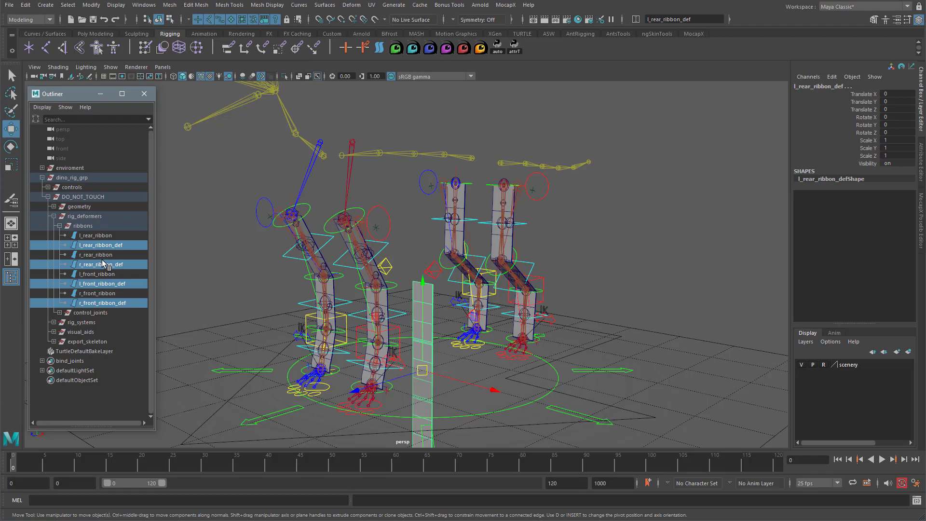
# Set the skinCluster envelope of l_rear_ribbon to 0 and back to 1 to compare its unposed and posed shape.
pyautogui.keyDown('alt'); pyautogui.moveTo(614, 268); pyautogui.dragTo(507, 214); pyautogui.keyUp('alt')
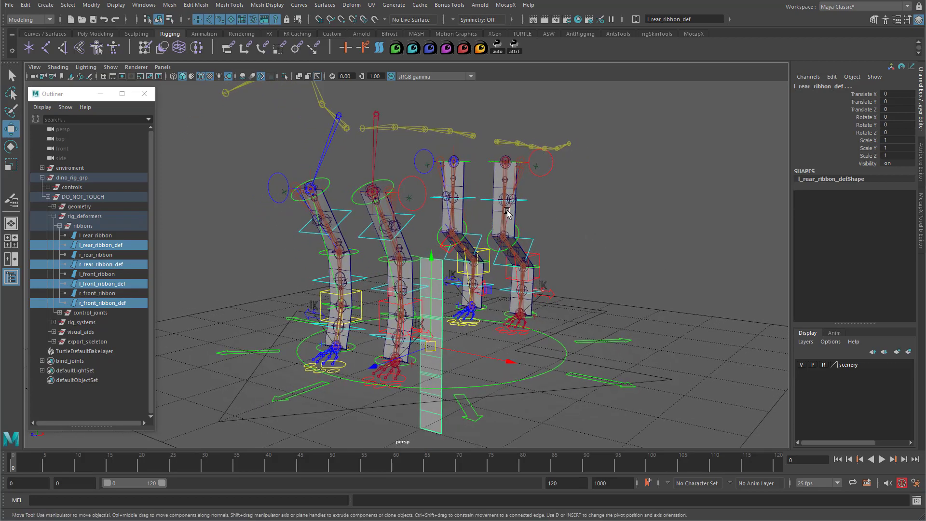
pyautogui.click(493, 211)
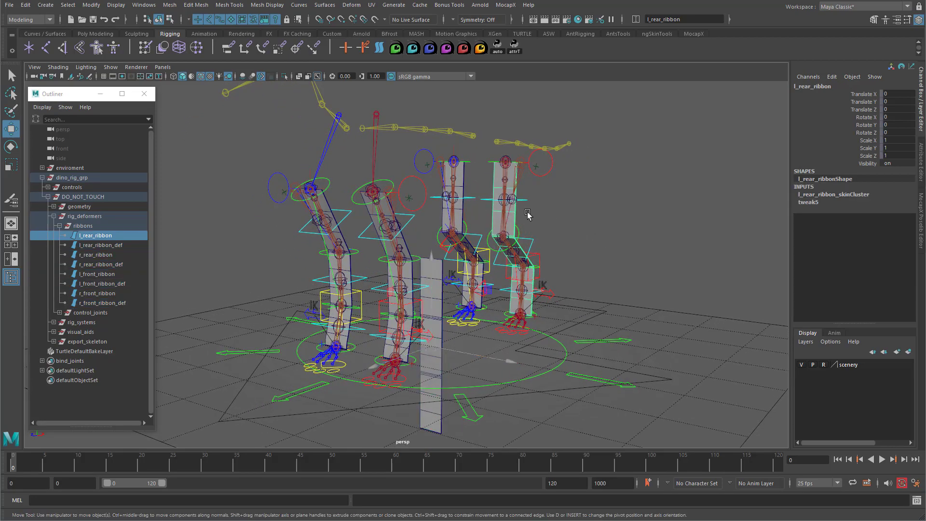
pyautogui.click(858, 194)
pyautogui.click(857, 200)
pyautogui.moveTo(601, 223); pyautogui.dragTo(589, 221, button='middle')
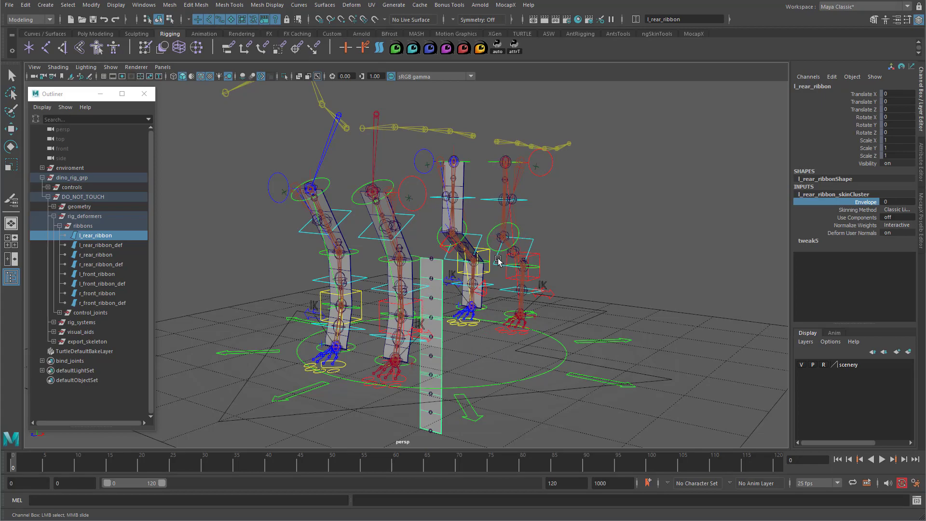
pyautogui.keyDown('alt'); pyautogui.moveTo(636, 269); pyautogui.dragTo(631, 268); pyautogui.keyUp('alt')
pyautogui.keyDown('alt'); pyautogui.moveTo(631, 268); pyautogui.dragTo(611, 267, button='right'); pyautogui.keyUp('alt')
pyautogui.moveTo(611, 266); pyautogui.dragTo(617, 264, button='middle')
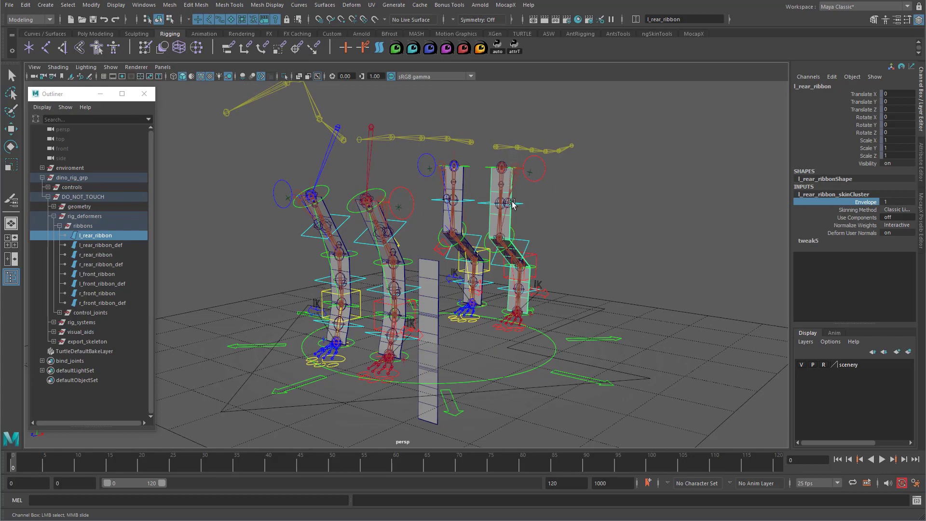
# Hide r_rear_ribbon_def, l_front_ribbon_def and r_front_ribbon_def.
pyautogui.keyDown('alt'); pyautogui.moveTo(601, 268); pyautogui.dragTo(564, 244); pyautogui.keyUp('alt')
pyautogui.click(597, 239)
pyautogui.click(109, 265)
pyautogui.keyDown('ctrl'); pyautogui.click(121, 284); pyautogui.keyUp('ctrl')
pyautogui.keyDown('ctrl'); pyautogui.click(124, 303); pyautogui.keyUp('ctrl')
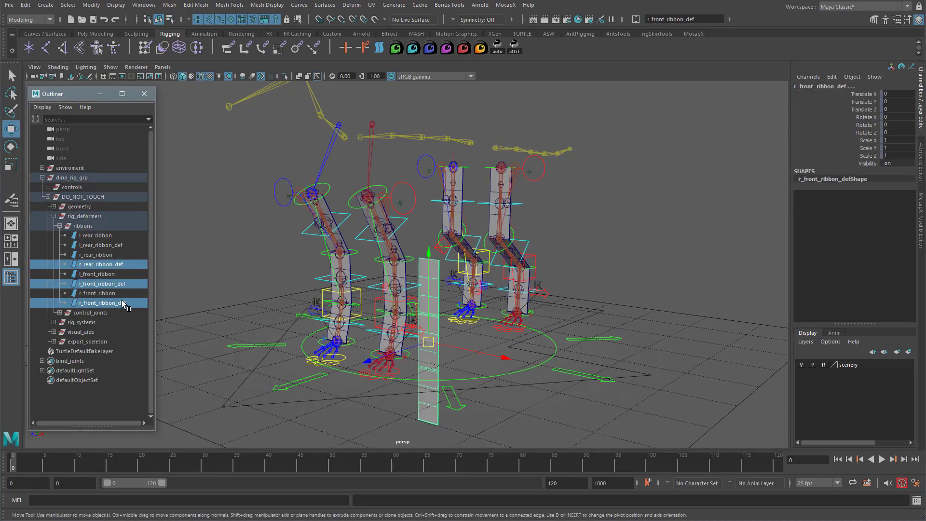
pyautogui.hotkey('ctrl', 'h')
# Compare the l_rear_ribbon_def plane with the skinned l_rear_ribbon on the left rear leg.
pyautogui.click(121, 245)
pyautogui.keyDown('alt'); pyautogui.moveTo(467, 309); pyautogui.dragTo(504, 230); pyautogui.keyUp('alt')
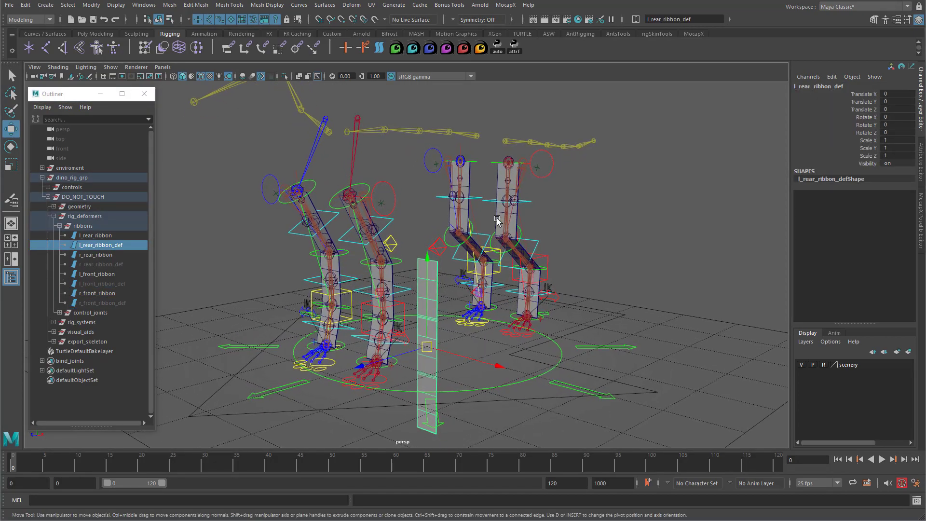
pyautogui.click(499, 218)
pyautogui.click(421, 270)
pyautogui.click(493, 217)
pyautogui.keyDown('alt'); pyautogui.moveTo(493, 217); pyautogui.dragTo(579, 311); pyautogui.keyUp('alt')
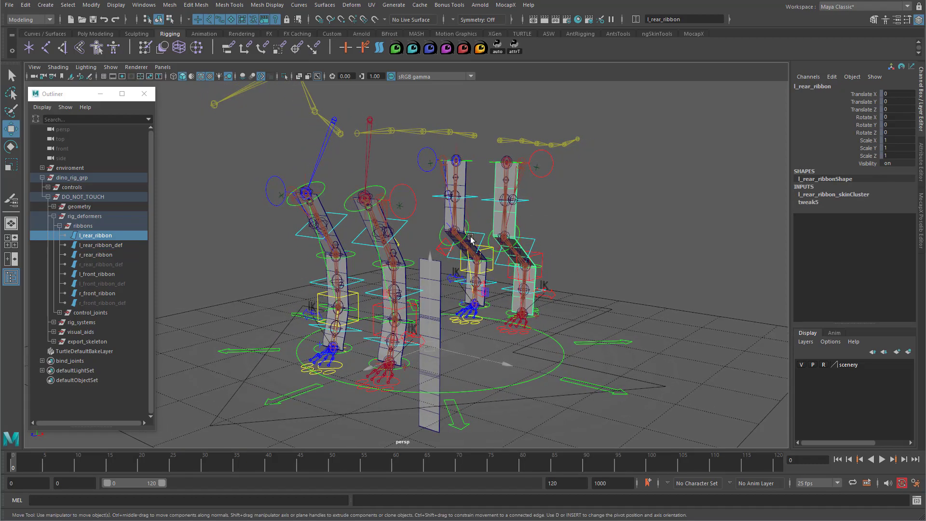
# Select l_leg_rear_ctrl and examine its Deform, Sine, Twist and Muscle attributes.
pyautogui.click(556, 294)
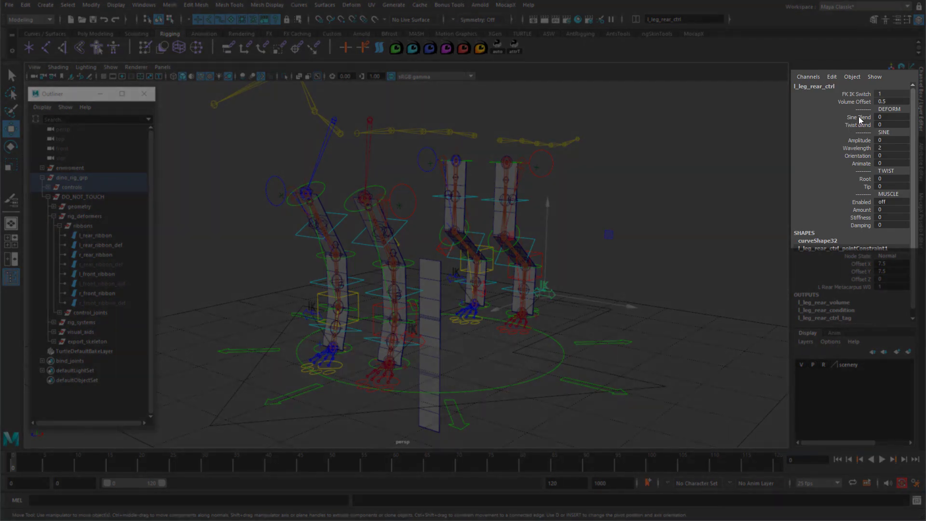
pyautogui.moveTo(864, 109); pyautogui.dragTo(865, 222)
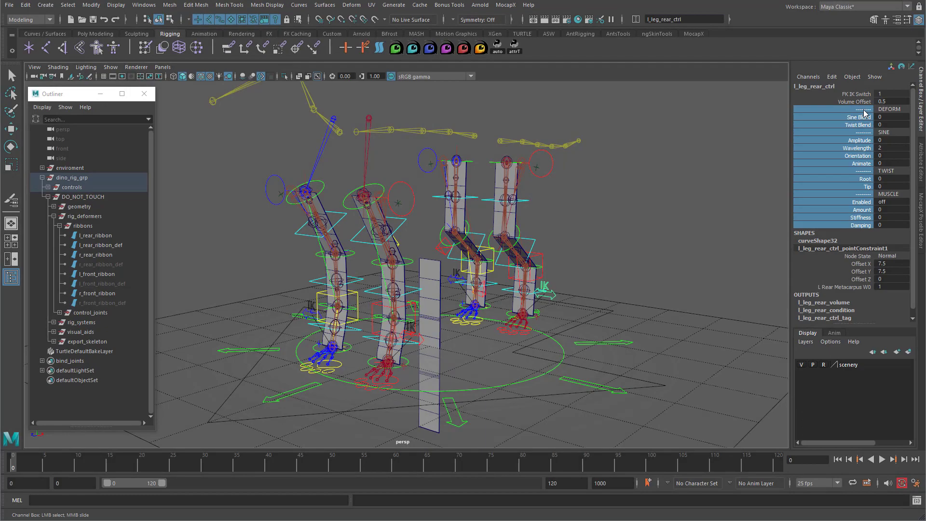
pyautogui.moveTo(864, 110); pyautogui.dragTo(866, 189)
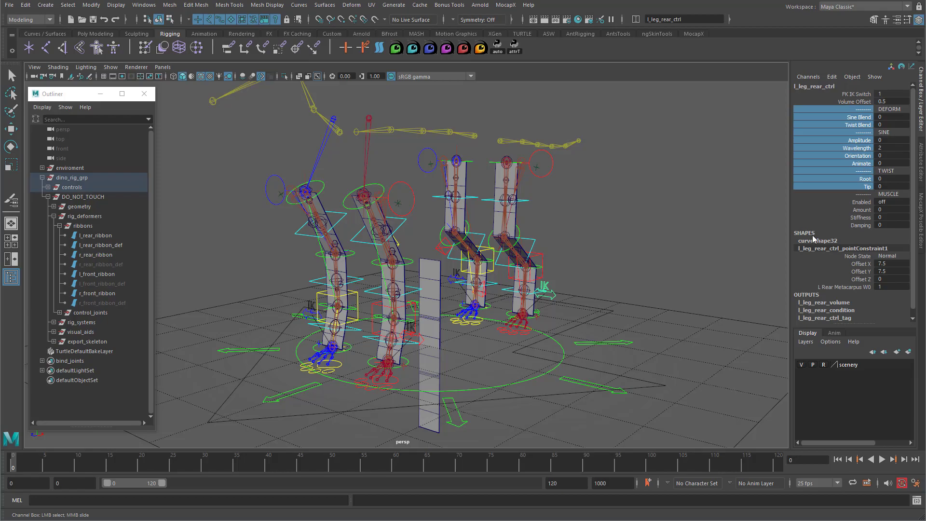
# Duplicate l_rear_ribbon_def, place the copy directly below it in the hierarchy, and move the copy about 18 units along X.
pyautogui.moveTo(510, 293)
pyautogui.keyDown('alt'); pyautogui.mouseDown()
pyautogui.moveTo(444, 293)
pyautogui.moveTo(524, 296)
pyautogui.mouseUp(); pyautogui.keyUp('alt')
pyautogui.keyDown('alt'); pyautogui.moveTo(524, 296); pyautogui.dragTo(535, 261, button='middle'); pyautogui.keyUp('alt')
pyautogui.keyDown('alt'); pyautogui.moveTo(535, 261); pyautogui.dragTo(546, 260); pyautogui.keyUp('alt')
pyautogui.keyDown('alt'); pyautogui.moveTo(630, 299); pyautogui.dragTo(586, 281); pyautogui.keyUp('alt')
pyautogui.click(434, 234)
pyautogui.press('w')
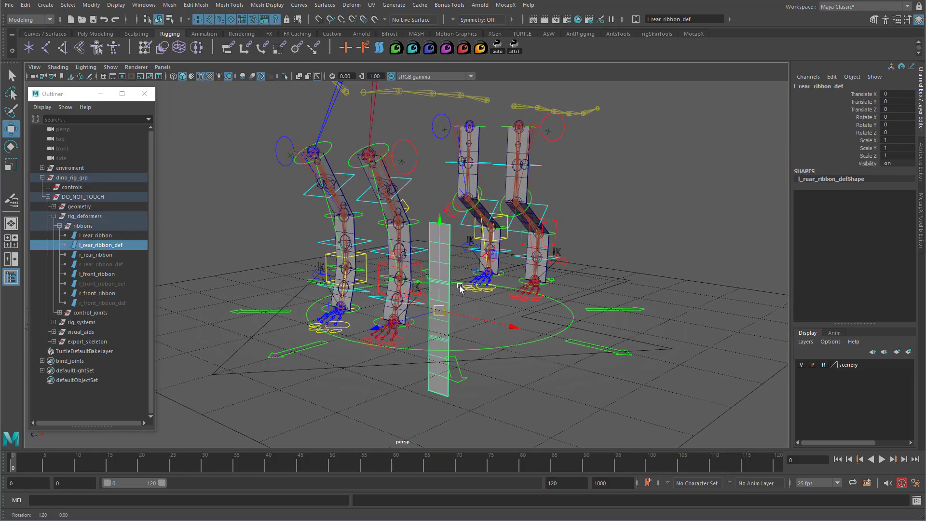
pyautogui.keyDown('alt'); pyautogui.moveTo(460, 286); pyautogui.dragTo(508, 287, button='right'); pyautogui.keyUp('alt')
pyautogui.hotkey('ctrl', 'd')
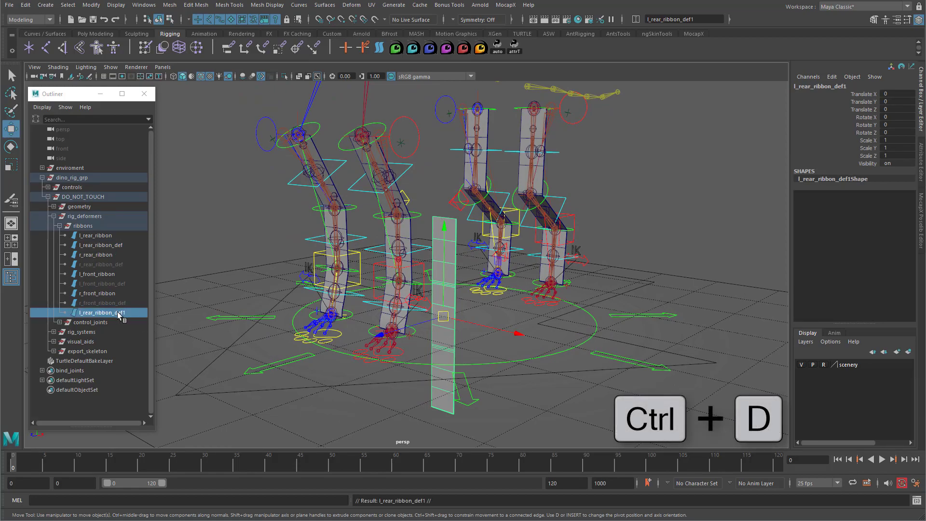
pyautogui.moveTo(121, 313); pyautogui.dragTo(117, 252, button='middle')
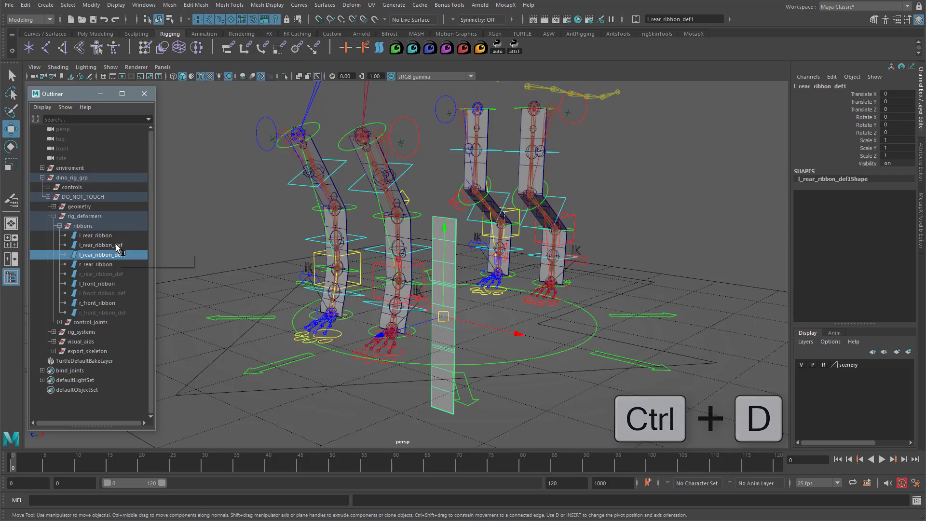
pyautogui.moveTo(519, 333); pyautogui.dragTo(585, 352)
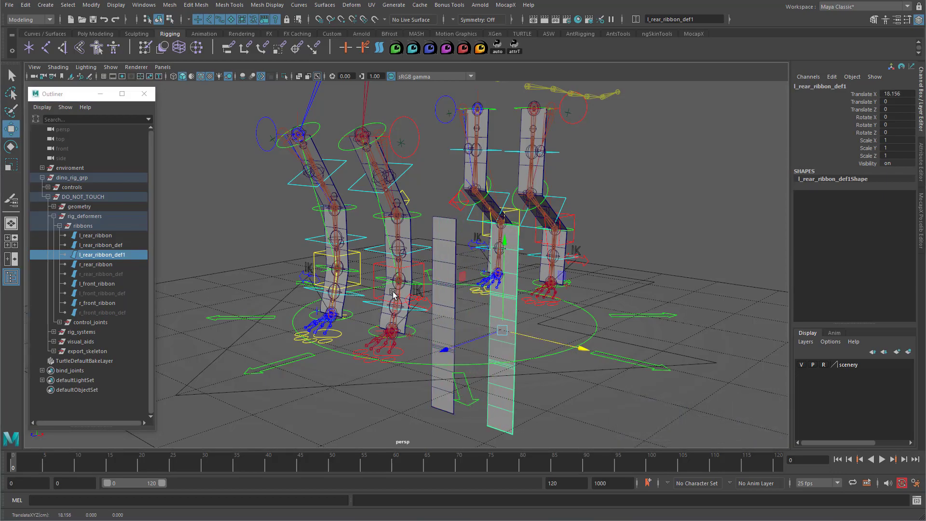
# Rename the original l_rear_ribbon_def plane to l_rear_ribbon_sine_bsh.
pyautogui.doubleClick(103, 245)
pyautogui.click(115, 245)
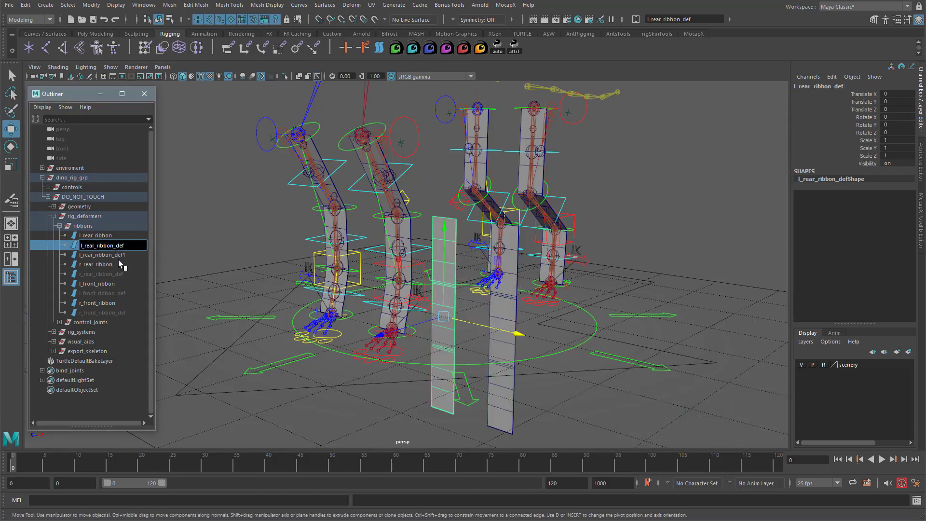
pyautogui.write('sine_bsh')
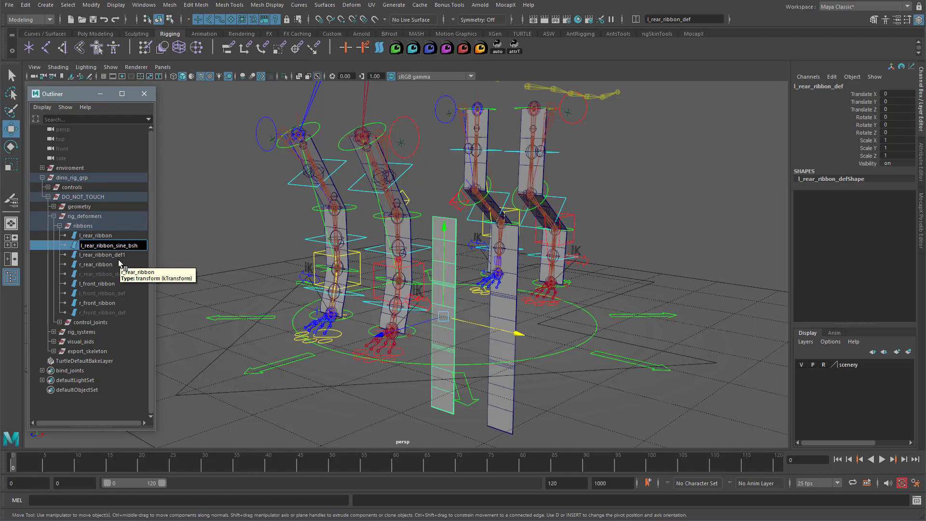
pyautogui.press('Return')
# Rename the duplicated plane to l_rear_ribbon_twist_bsh and set its Translate X to 0.
pyautogui.doubleClick(122, 247)
pyautogui.hotkey('ctrl', 'c')
pyautogui.doubleClick(123, 255)
pyautogui.hotkey('ctrl', 'v')
pyautogui.write('twi')
pyautogui.press('Return')
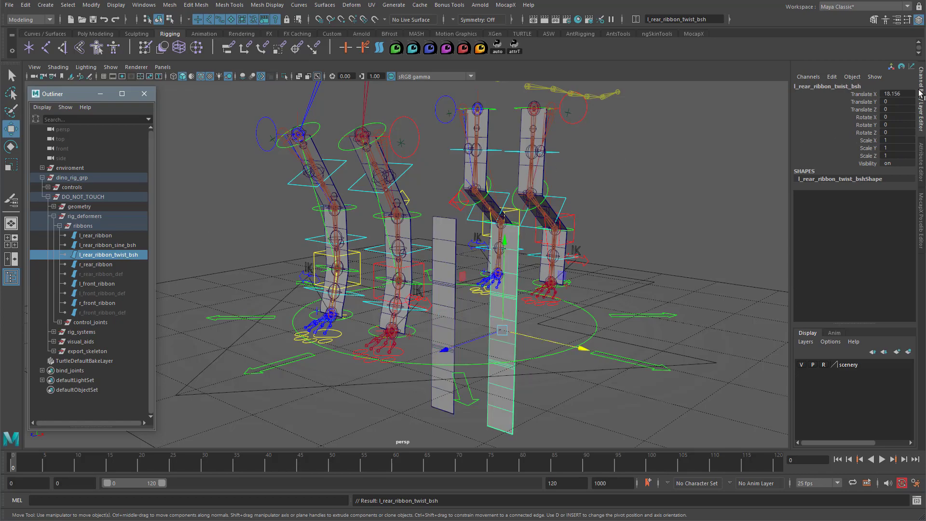
pyautogui.click(903, 94)
pyautogui.write('0')
pyautogui.press('Return')
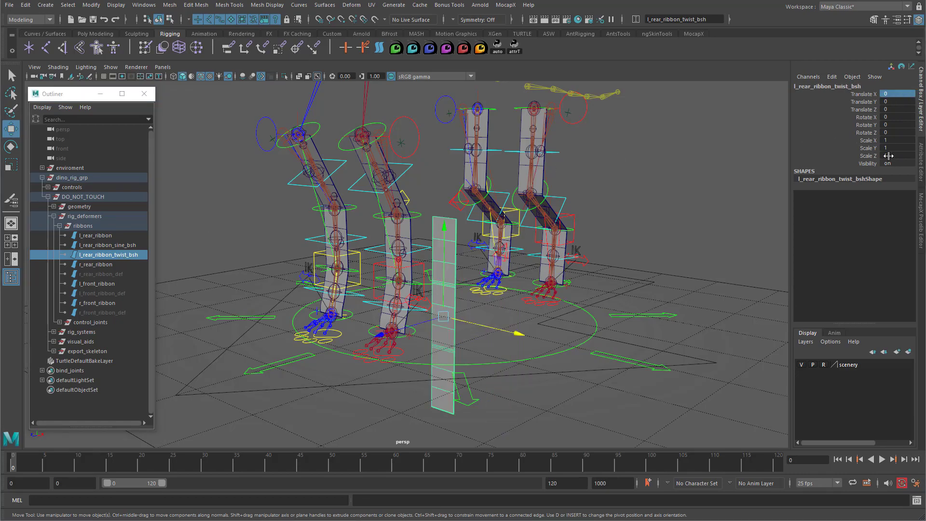
# Set Rig Systems and Skeleton to Hide on root_ctrl.
pyautogui.click(628, 353)
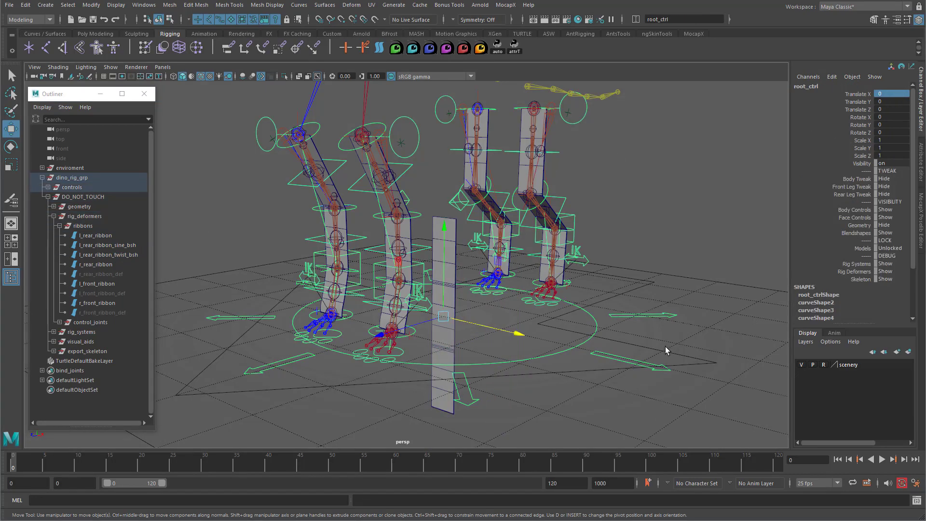
pyautogui.click(865, 265)
pyautogui.keyDown('ctrl'); pyautogui.click(866, 281); pyautogui.keyUp('ctrl')
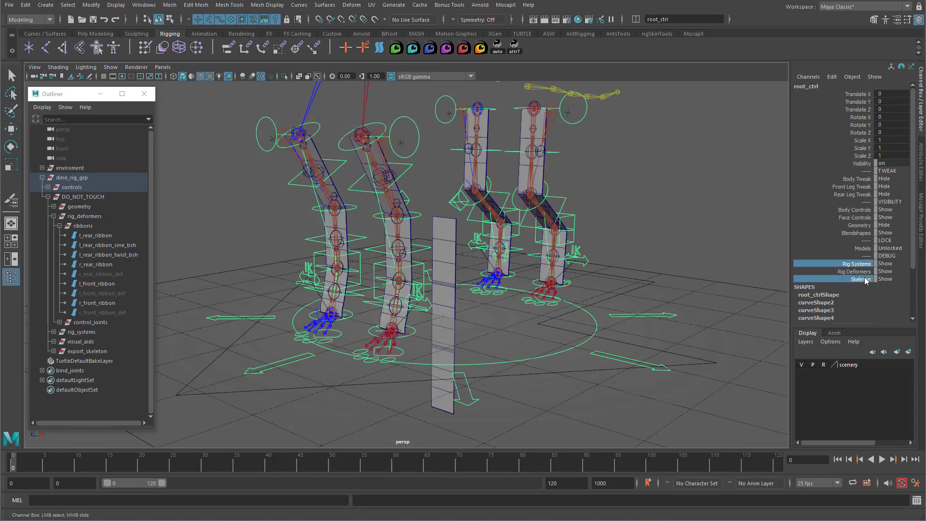
pyautogui.moveTo(699, 281); pyautogui.dragTo(647, 279, button='middle')
pyautogui.keyDown('alt'); pyautogui.moveTo(427, 347); pyautogui.dragTo(419, 341); pyautogui.keyUp('alt')
pyautogui.click(863, 272)
pyautogui.keyDown('alt'); pyautogui.moveTo(657, 298); pyautogui.dragTo(595, 298); pyautogui.keyUp('alt')
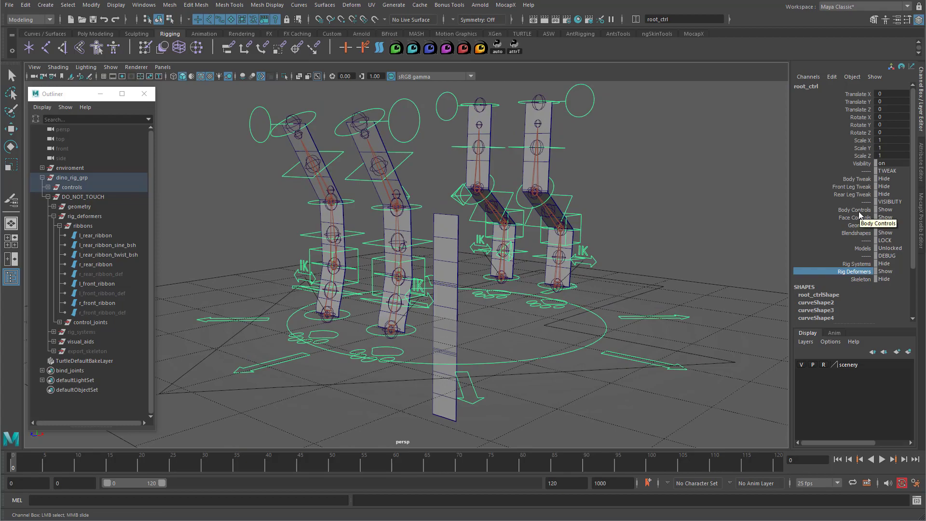
# Set Body Controls to Hide on root_ctrl and clear the selection.
pyautogui.click(859, 212)
pyautogui.moveTo(791, 230); pyautogui.dragTo(626, 238, button='middle')
pyautogui.keyDown('alt'); pyautogui.moveTo(411, 347); pyautogui.dragTo(405, 345); pyautogui.keyUp('alt')
pyautogui.keyDown('alt'); pyautogui.moveTo(405, 346); pyautogui.dragTo(387, 315, button='middle'); pyautogui.keyUp('alt')
pyautogui.press('w')
pyautogui.click(358, 266)
pyautogui.keyDown('alt'); pyautogui.moveTo(358, 266); pyautogui.dragTo(373, 264); pyautogui.keyUp('alt')
pyautogui.keyDown('alt'); pyautogui.moveTo(373, 265); pyautogui.dragTo(324, 348, button='right'); pyautogui.keyUp('alt')
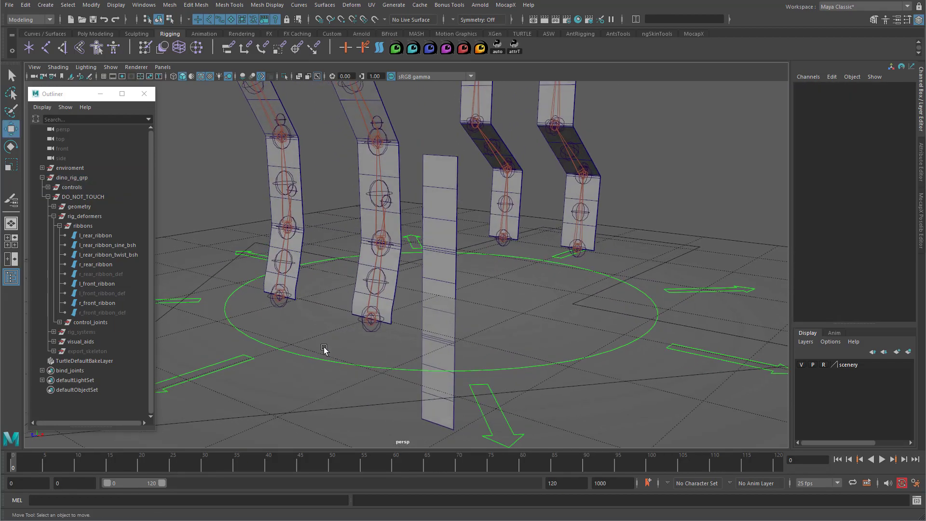
# Create a blend shape named l_rear_ribbon_def_bsh on l_rear_ribbon, using l_rear_ribbon_twist_bsh and l_rear_ribbon_sine_bsh as targets with Local origin.
pyautogui.click(117, 245)
pyautogui.click(117, 254)
pyautogui.keyDown('alt'); pyautogui.moveTo(620, 290); pyautogui.dragTo(487, 320); pyautogui.keyUp('alt')
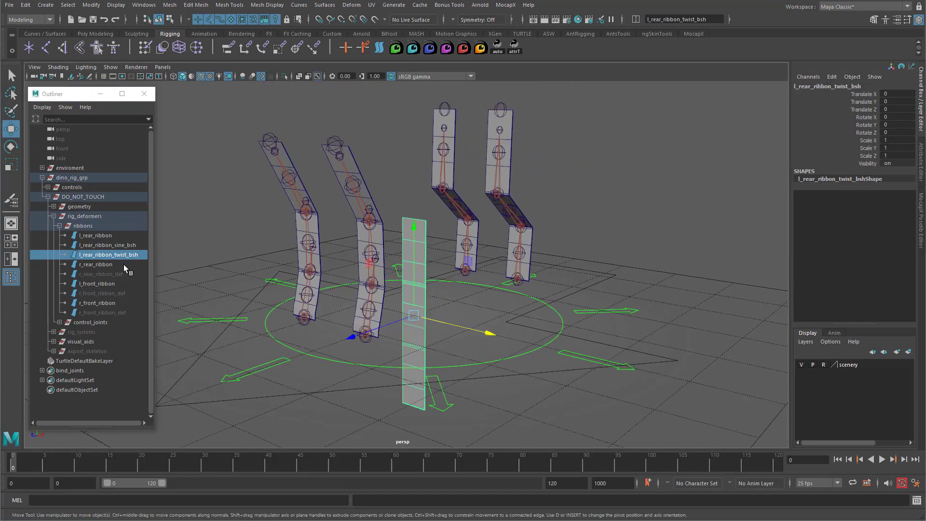
pyautogui.keyDown('ctrl'); pyautogui.click(127, 246); pyautogui.keyUp('ctrl')
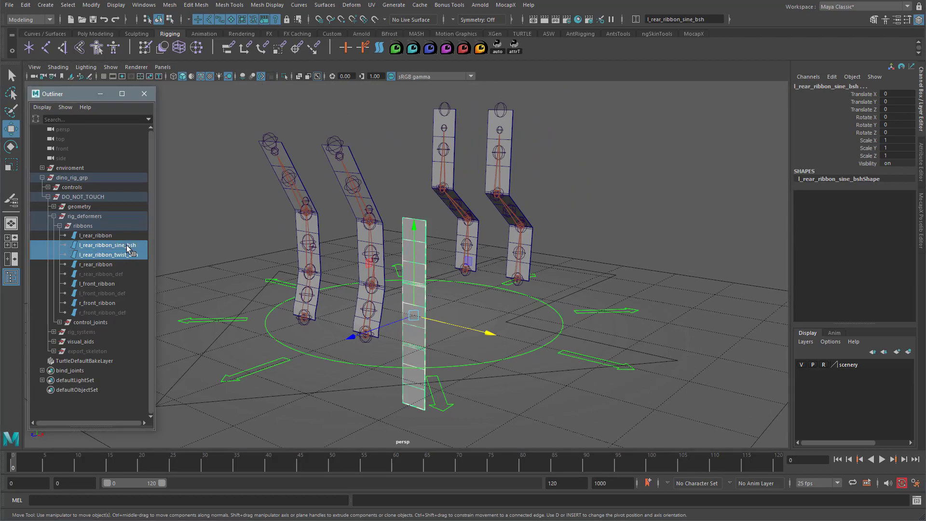
pyautogui.keyDown('shift'); pyautogui.click(507, 179); pyautogui.keyUp('shift')
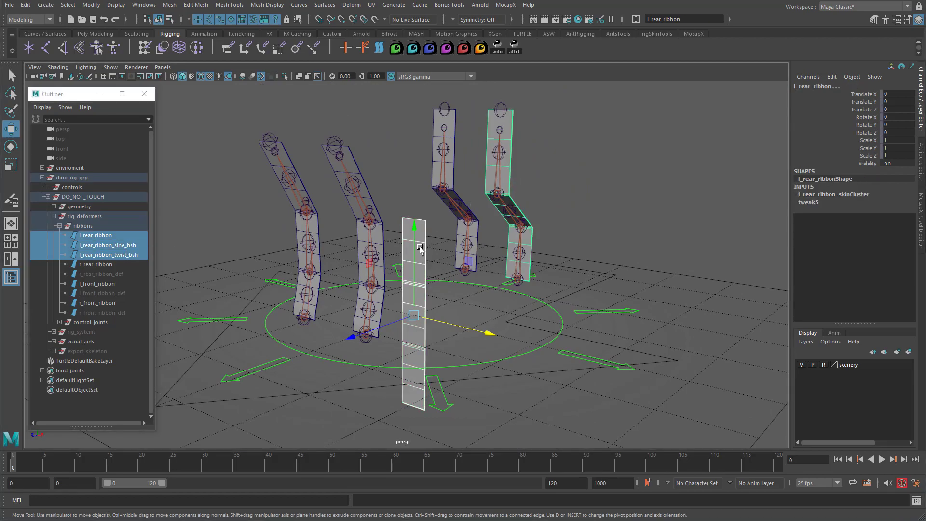
pyautogui.press('space')
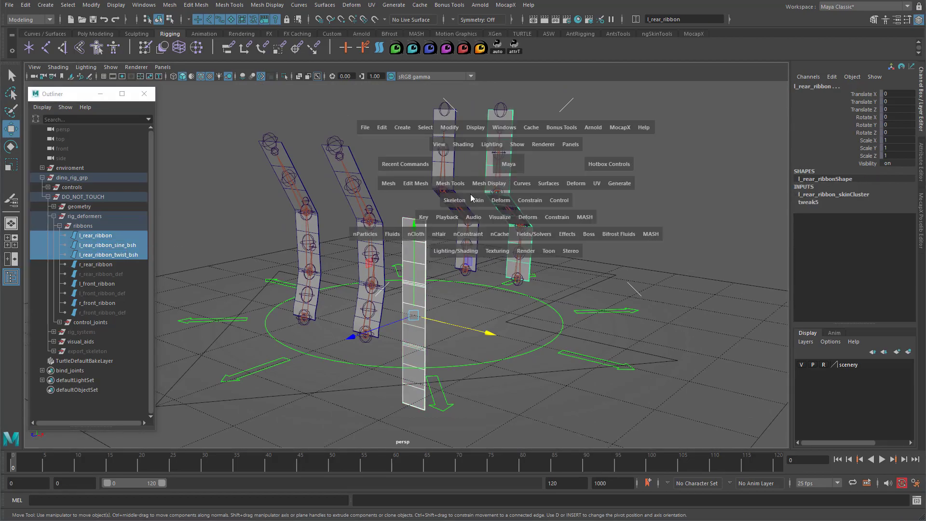
pyautogui.click(490, 200)
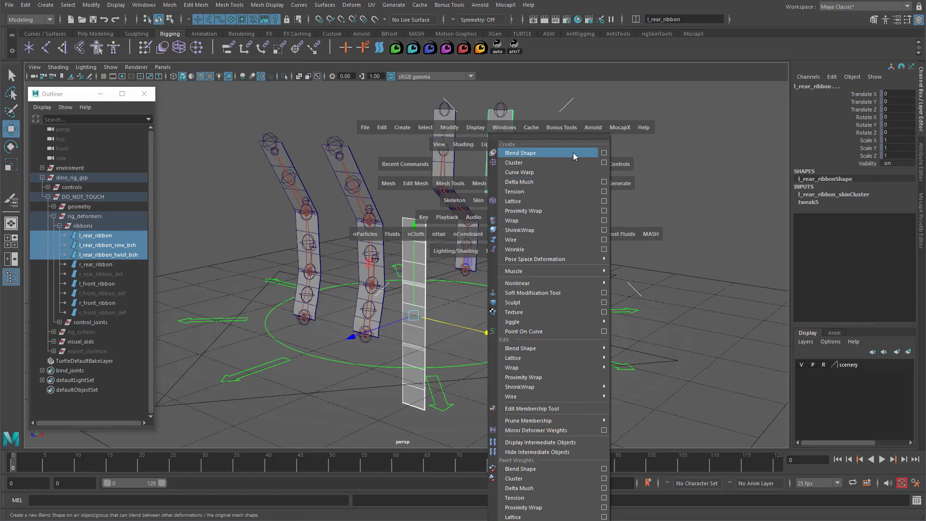
pyautogui.click(603, 154)
pyautogui.moveTo(301, 147); pyautogui.dragTo(649, 96)
pyautogui.click(615, 129)
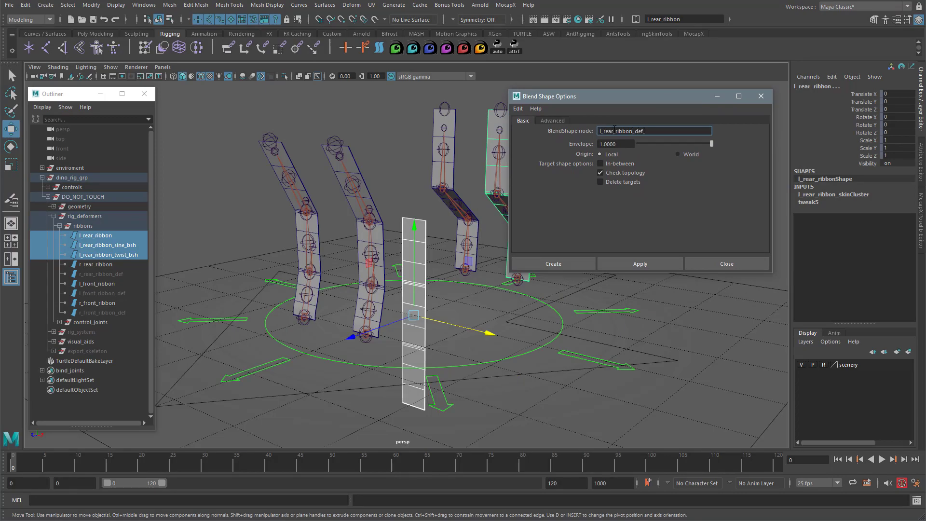
pyautogui.click(557, 261)
# Expand the l_rear_ribbon_def_bsh node and examine its twist and sine target weights.
pyautogui.click(841, 195)
pyautogui.click(858, 210)
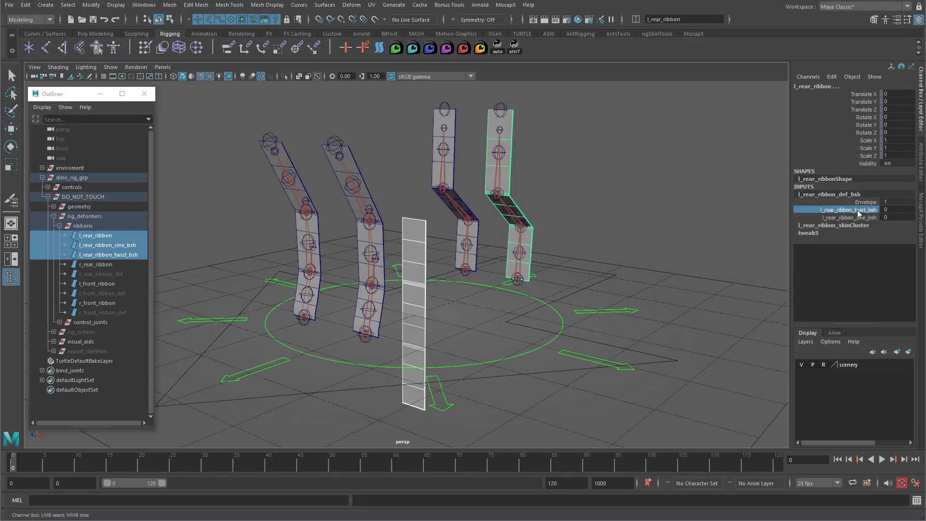
pyautogui.click(863, 218)
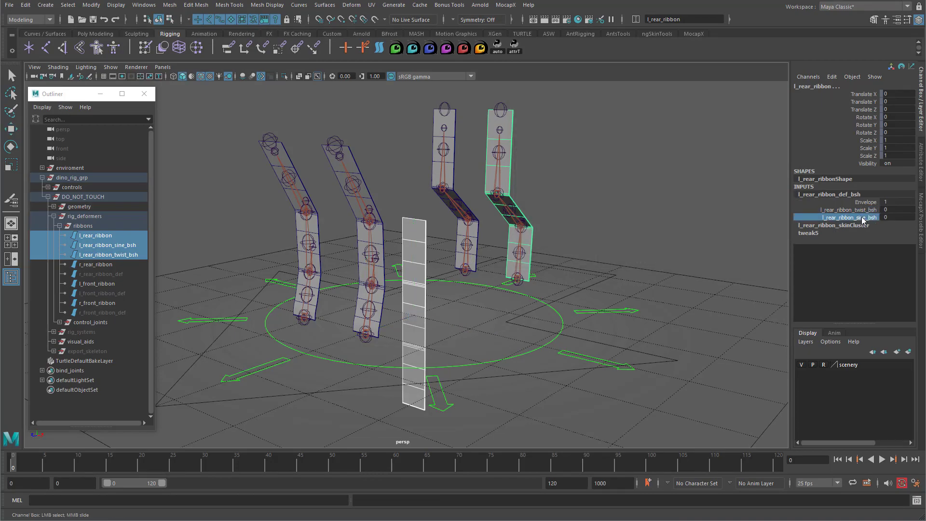
pyautogui.moveTo(862, 212); pyautogui.dragTo(862, 217)
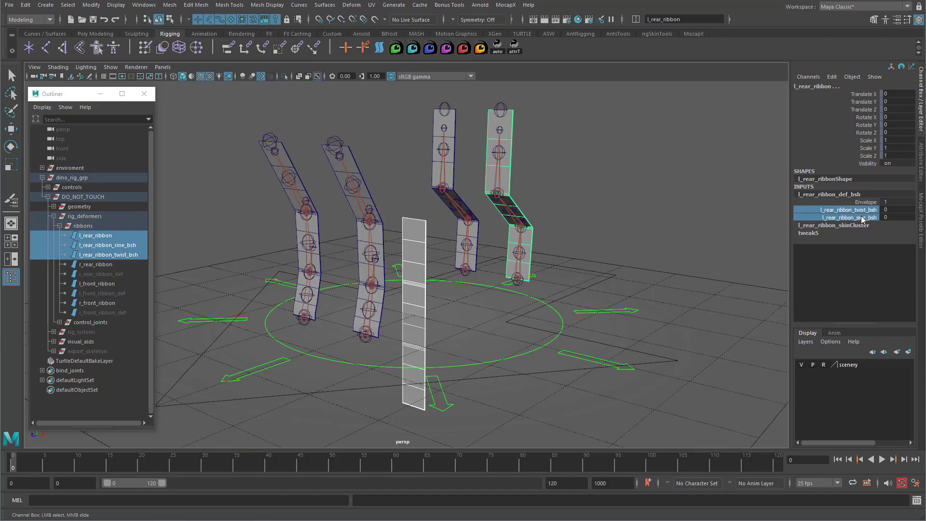
# Try changing the twist and sine target weights on l_rear_ribbon, and clear the selection.
pyautogui.moveTo(906, 214); pyautogui.dragTo(608, 235, button='middle')
pyautogui.click(849, 218)
pyautogui.moveTo(661, 220)
pyautogui.mouseDown(button='middle')
pyautogui.moveTo(671, 221)
pyautogui.moveTo(660, 221)
pyautogui.mouseUp(button='middle')
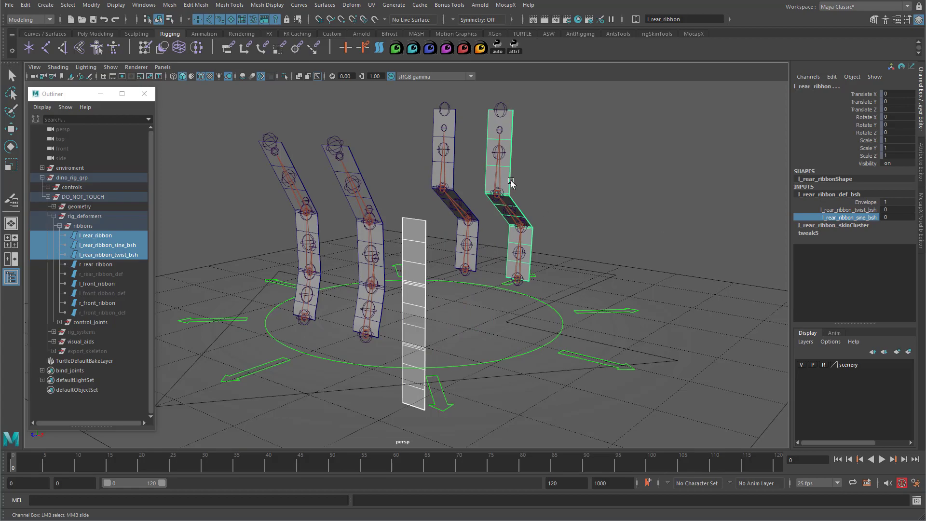
pyautogui.press('w')
pyautogui.click(584, 187)
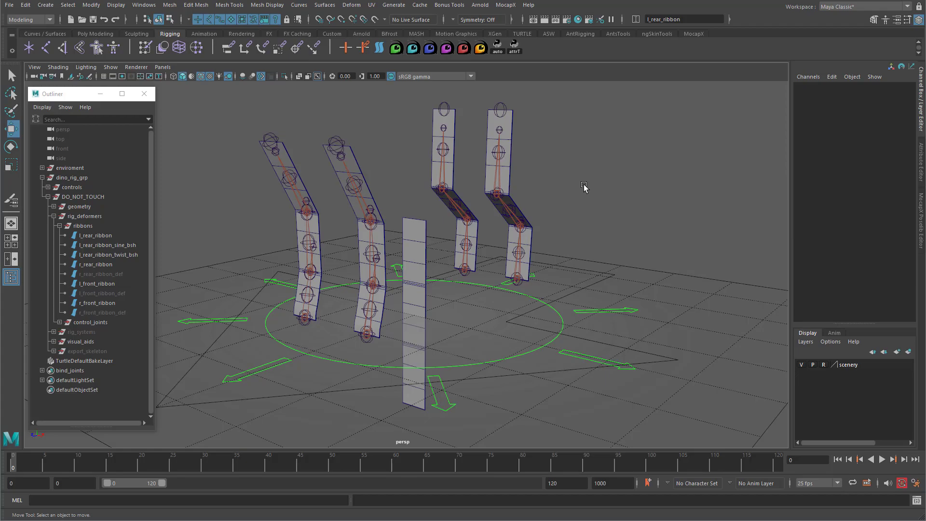
# Open the full list of input operations for l_rear_ribbon and move the l_rear_ribbon_def_bsh blend shape below the skin cluster.
pyautogui.click(487, 173)
pyautogui.rightClick(486, 168)
pyautogui.moveTo(465, 312)
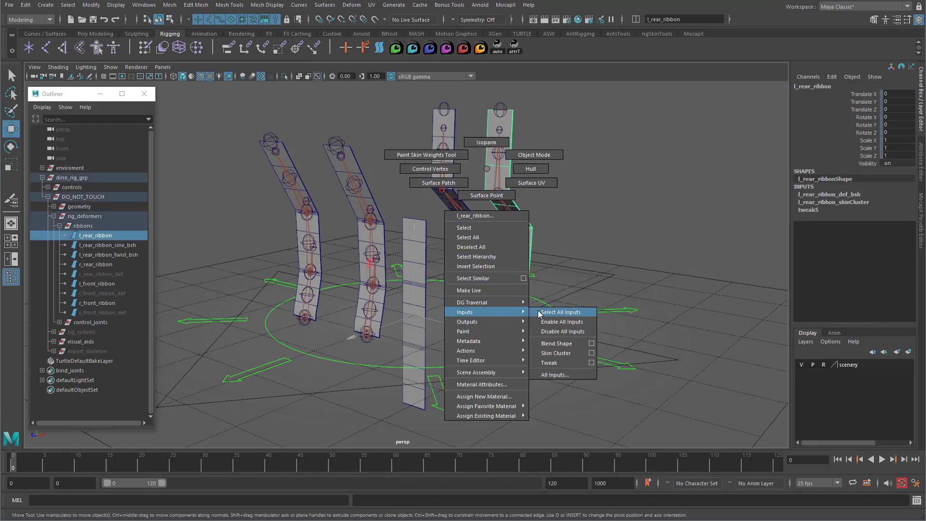
pyautogui.click(569, 373)
pyautogui.moveTo(263, 152); pyautogui.dragTo(661, 109)
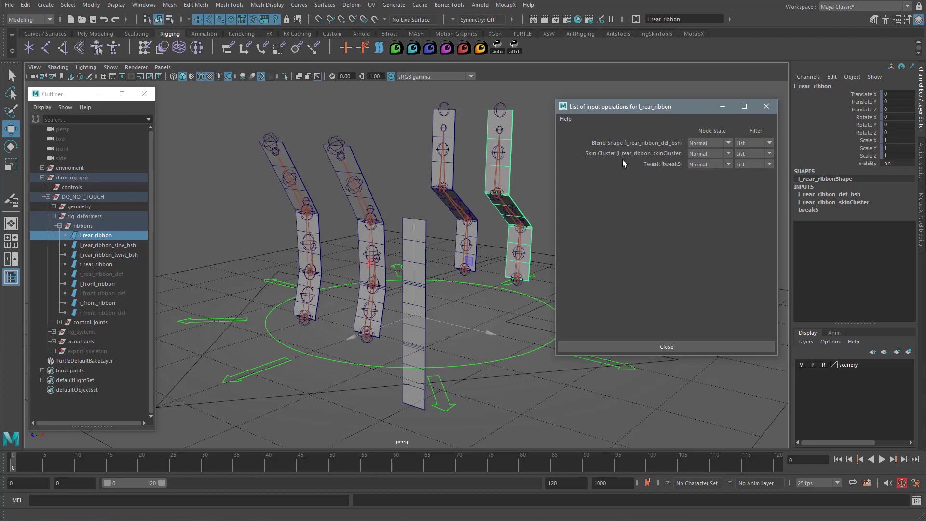
pyautogui.moveTo(621, 144); pyautogui.dragTo(620, 156, button='middle')
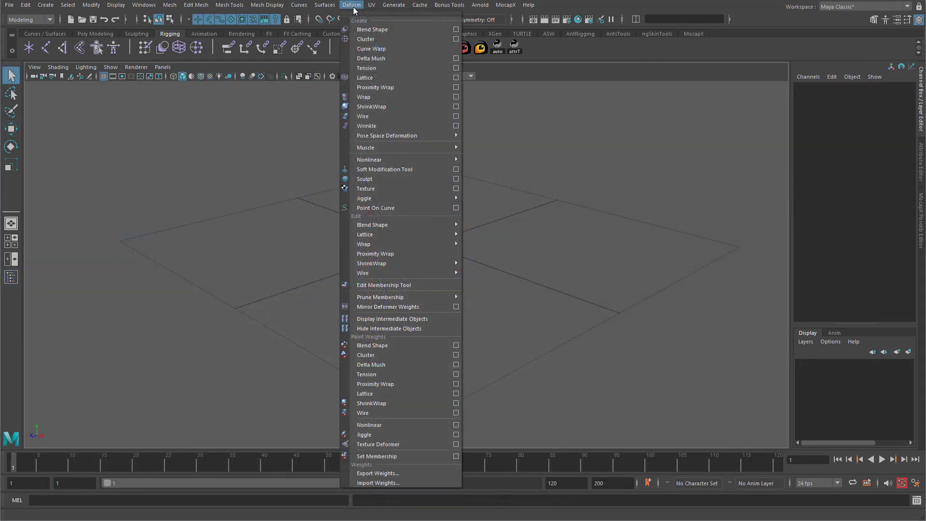
# In an empty scene, open the Blend Shape options and choose Pre-deformation as the deformation order.
pyautogui.click(453, 30)
pyautogui.moveTo(334, 140); pyautogui.dragTo(483, 118)
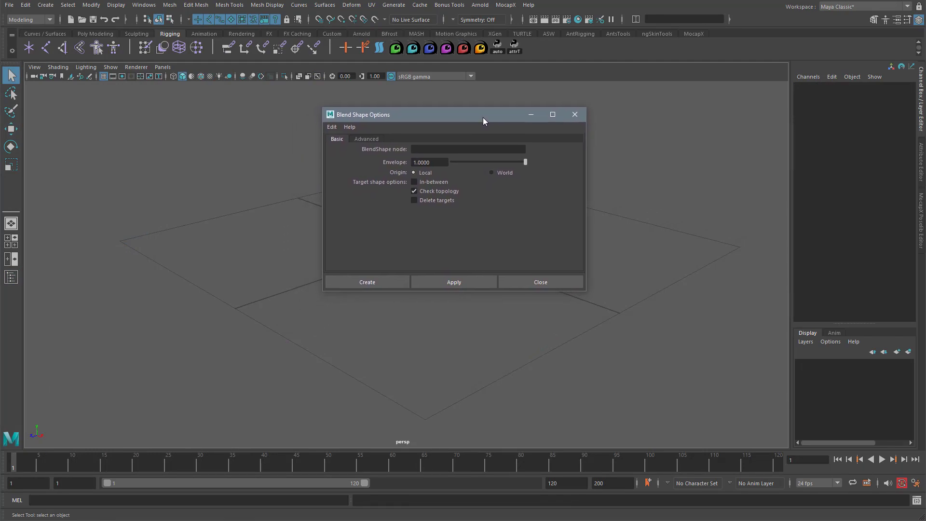
pyautogui.click(368, 141)
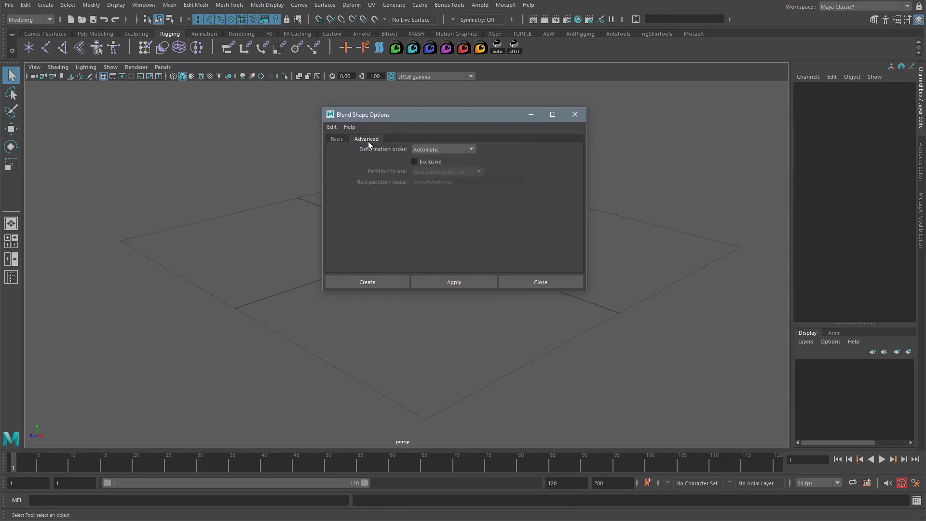
pyautogui.click(473, 149)
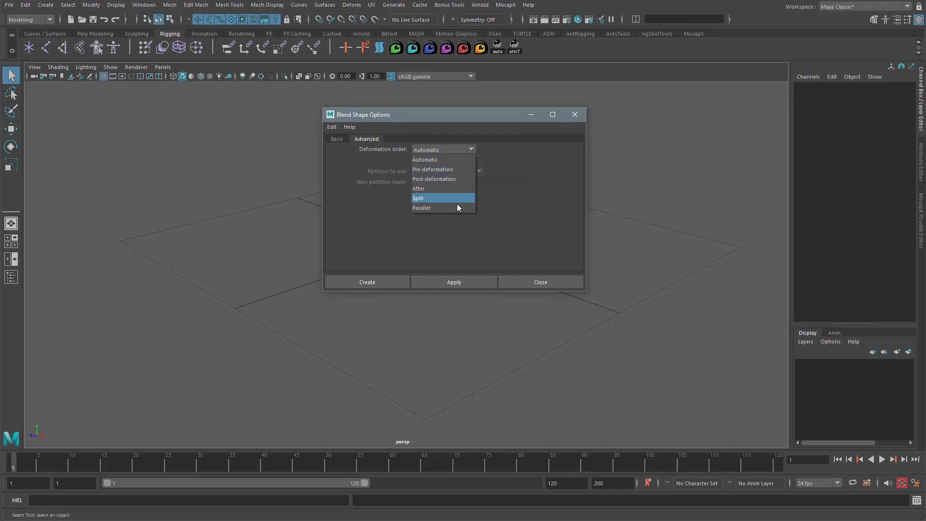
pyautogui.click(433, 170)
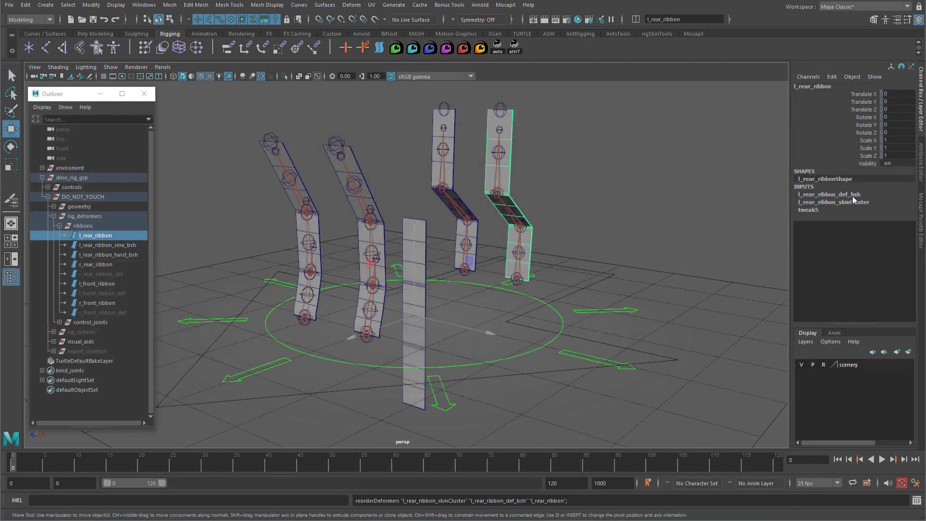
# Try raising the l_rear_ribbon_twist_bsh weight in l_rear_ribbon_def_bsh, and undo the change.
pyautogui.click(853, 200)
pyautogui.click(868, 221)
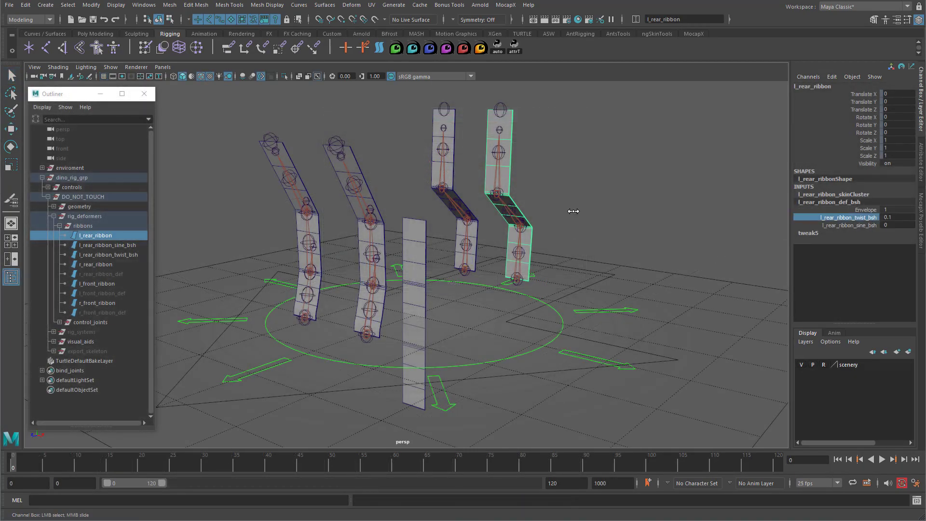
pyautogui.moveTo(531, 211); pyautogui.dragTo(648, 214, button='middle')
pyautogui.hotkey('ctrl', 'z')
# Move l_rear_ribbon_sine_bsh aside along X and pull its middle control vertices outward to form a bulge.
pyautogui.click(125, 244)
pyautogui.press('w')
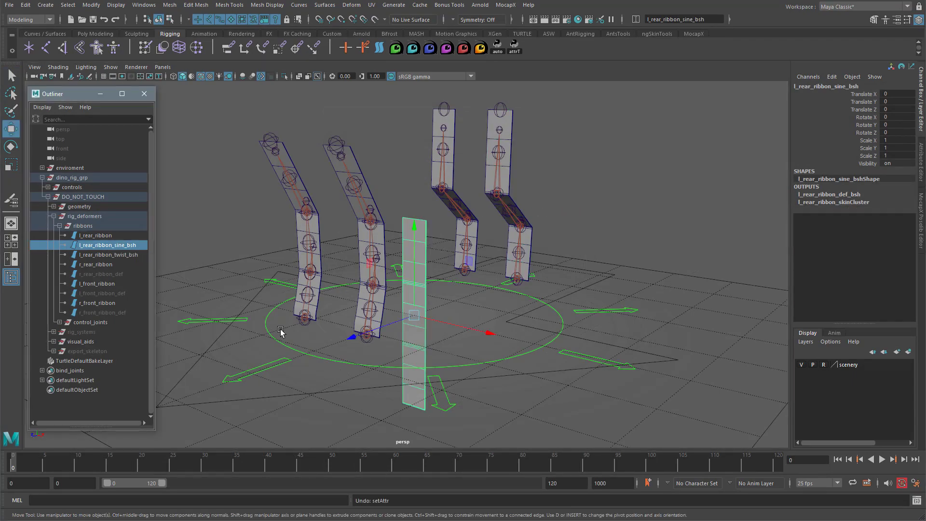
pyautogui.moveTo(494, 337); pyautogui.dragTo(551, 351)
pyautogui.moveTo(468, 308); pyautogui.dragTo(445, 309, button='right')
pyautogui.moveTo(445, 310); pyautogui.dragTo(533, 345)
# Set the l_rear_ribbon_sine_bsh weight on l_rear_ribbon to 1 to test the reshaped target.
pyautogui.click(506, 174)
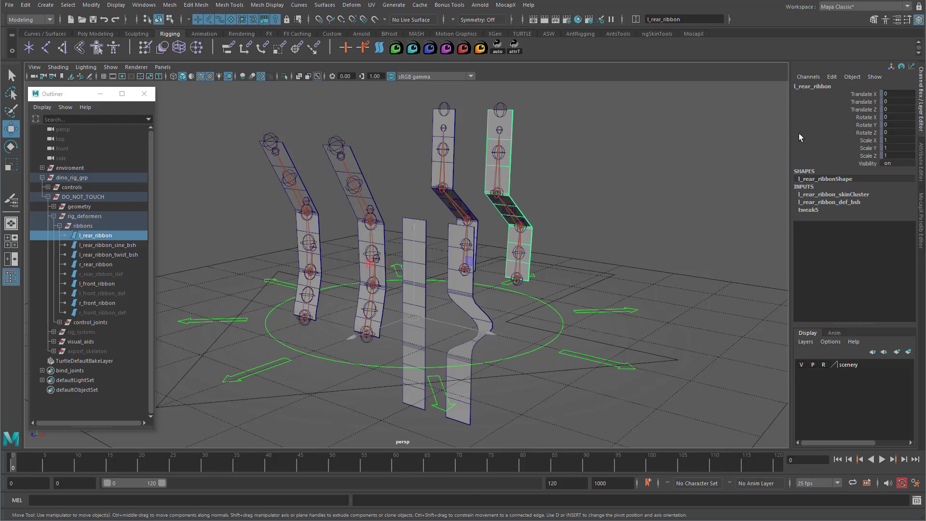
pyautogui.click(865, 219)
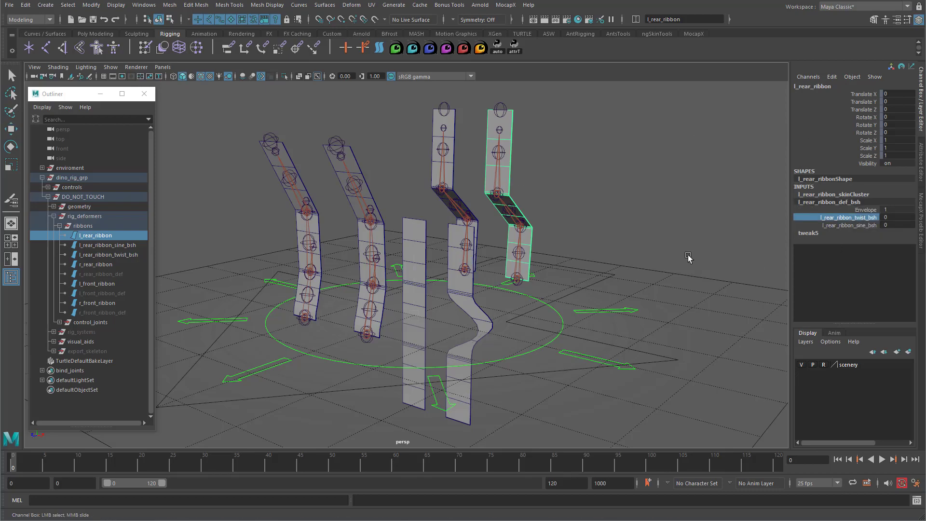
pyautogui.click(838, 225)
pyautogui.moveTo(672, 225); pyautogui.dragTo(681, 226, button='middle')
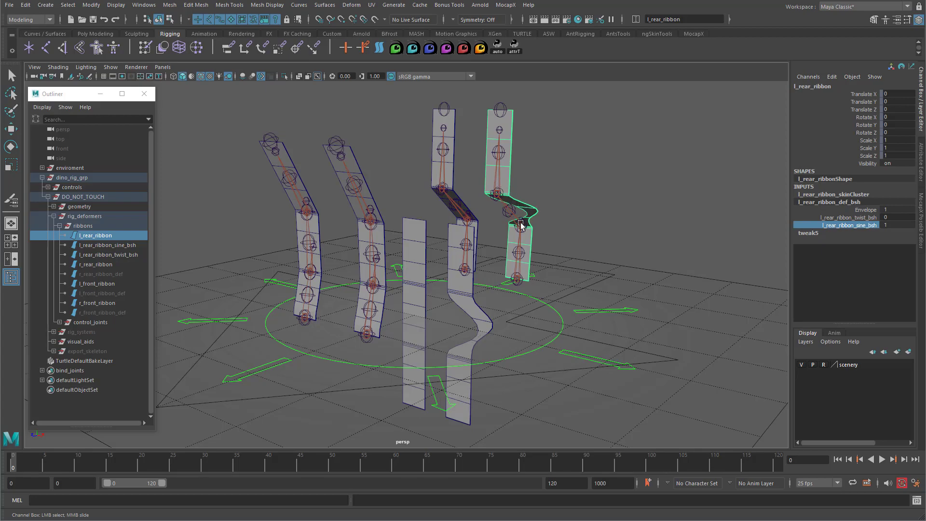
pyautogui.keyDown('alt'); pyautogui.moveTo(602, 240); pyautogui.dragTo(599, 240); pyautogui.keyUp('alt')
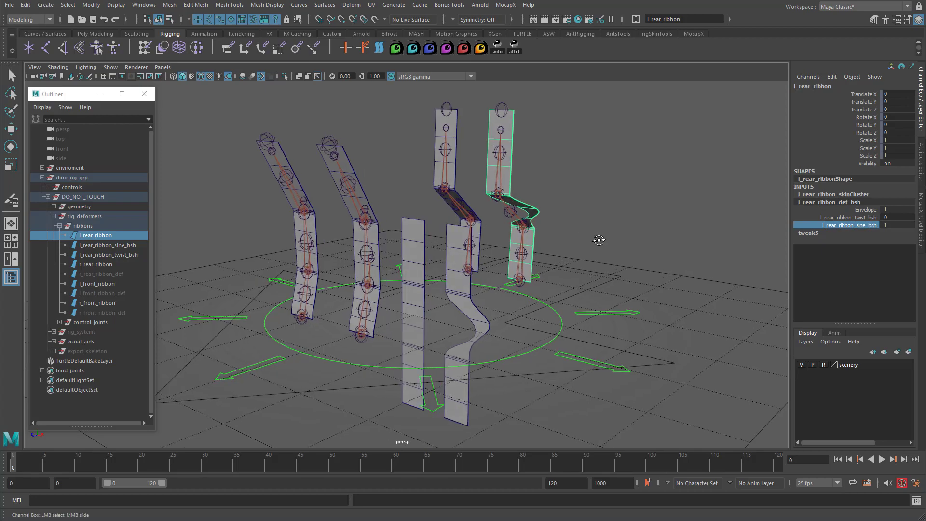
# Undo the sine weight change, the control vertex edit and the move of l_rear_ribbon_sine_bsh.
pyautogui.hotkey('ctrl', 'z')
pyautogui.hotkey('ctrl', 'z')
pyautogui.hotkey('ctrl', 'z')
pyautogui.hotkey('ctrl', 'z')
pyautogui.hotkey('ctrl', 'z')
pyautogui.hotkey('ctrl', 'z')
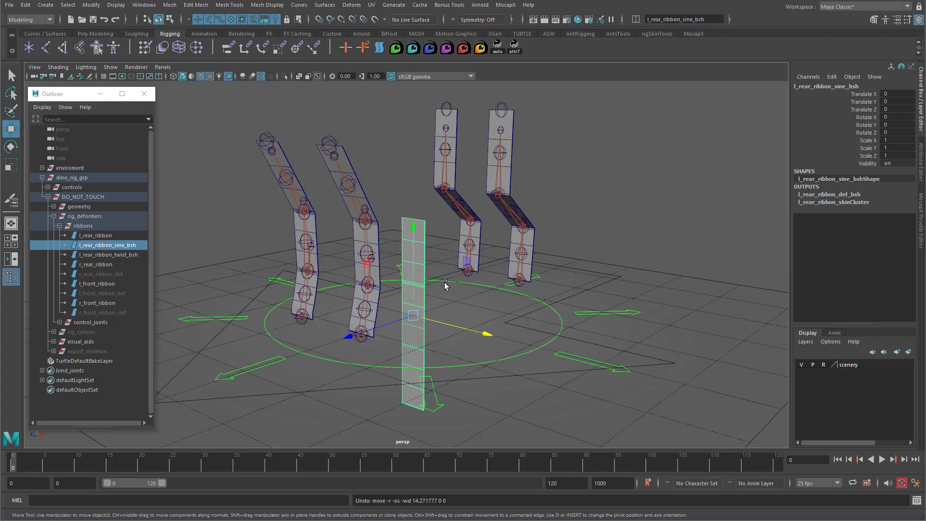
pyautogui.keyDown('alt'); pyautogui.moveTo(445, 282); pyautogui.dragTo(447, 282); pyautogui.keyUp('alt')
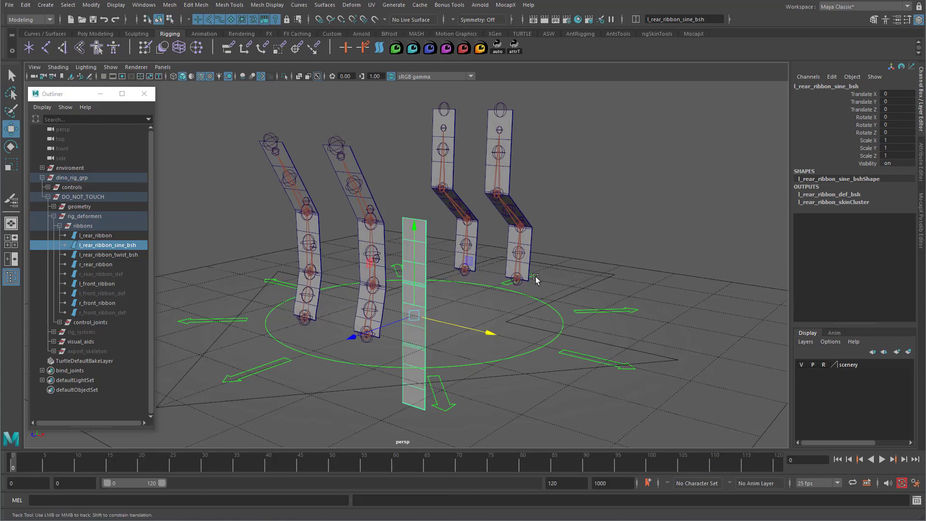
# Add a nonlinear Sine deformer to l_rear_ribbon_sine_bsh.
pyautogui.keyDown('alt'); pyautogui.moveTo(536, 280); pyautogui.dragTo(534, 267, button='middle'); pyautogui.keyUp('alt')
pyautogui.press('space')
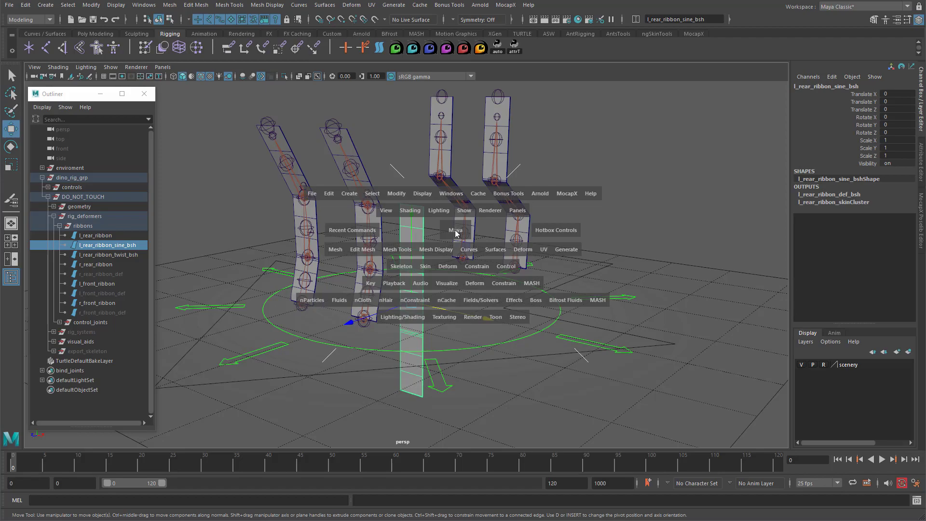
pyautogui.click(450, 267)
pyautogui.moveTo(469, 285)
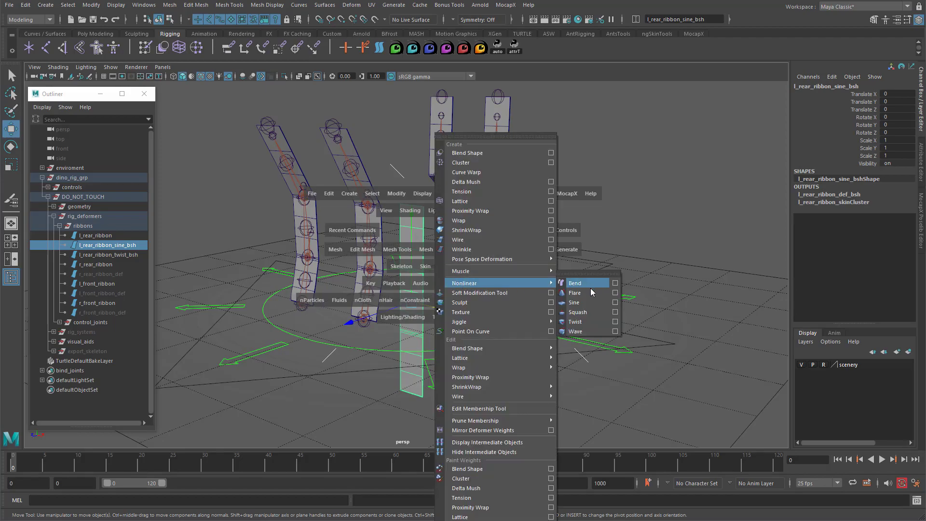
pyautogui.click(587, 303)
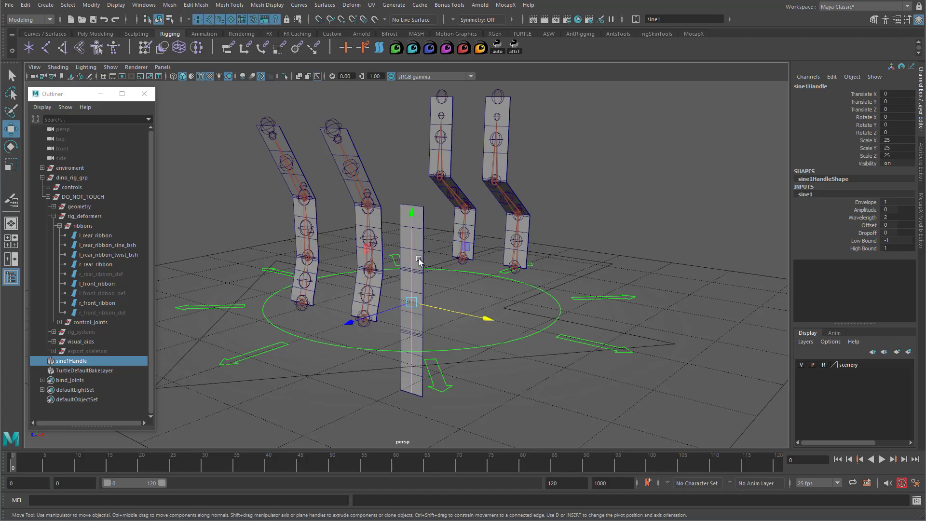
# Add a nonlinear Twist deformer to l_rear_ribbon_twist_bsh.
pyautogui.click(106, 254)
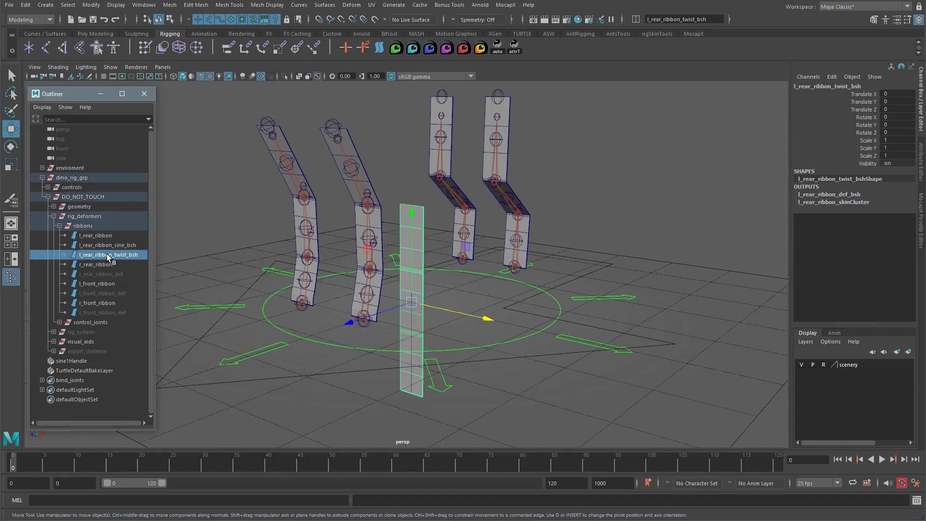
pyautogui.keyDown('alt'); pyautogui.moveTo(552, 221); pyautogui.dragTo(546, 220, button='middle'); pyautogui.keyUp('alt')
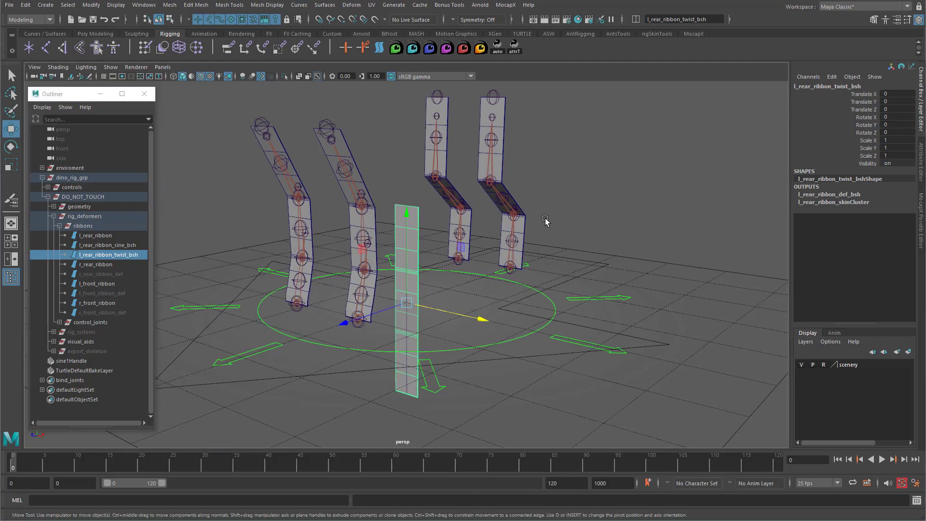
pyautogui.press('space')
pyautogui.click(535, 254)
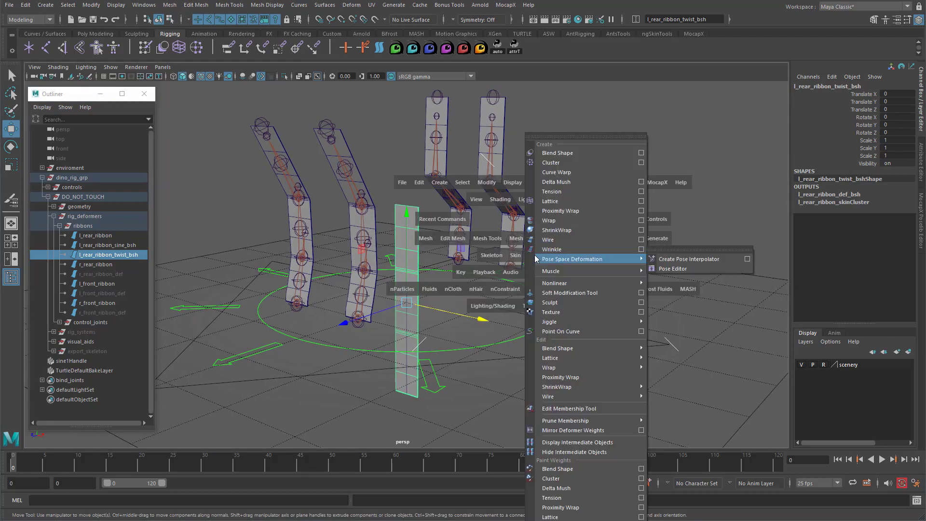
pyautogui.moveTo(558, 285)
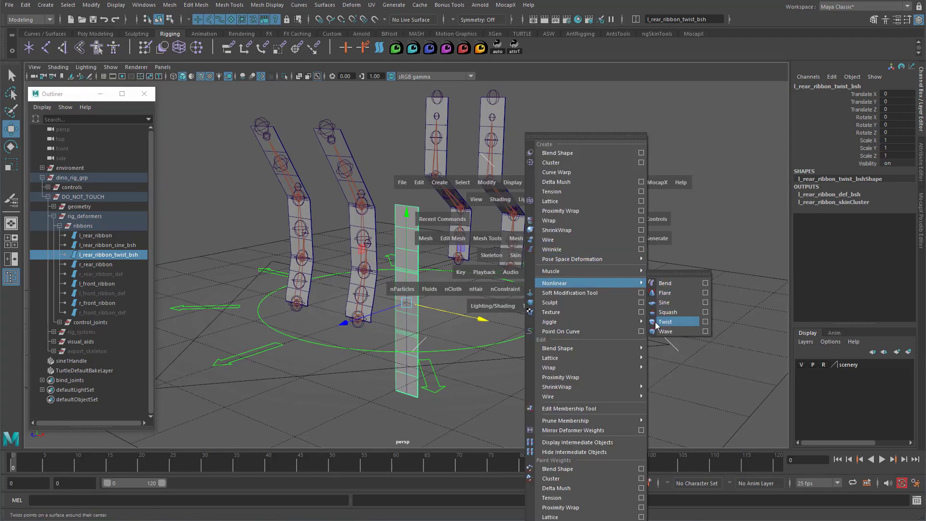
pyautogui.click(673, 322)
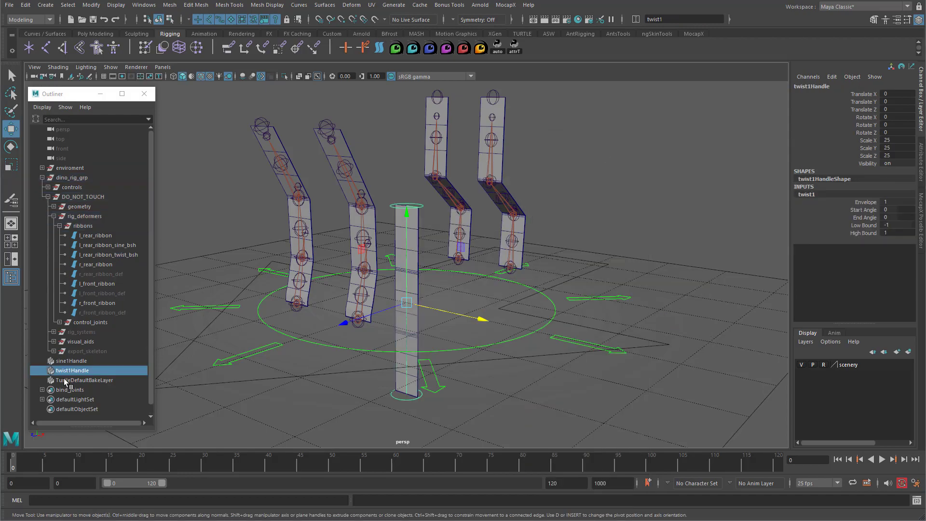
# Rename sine1Handle as l_rear_ribbon_sine_def_handle, reusing the sine target plane's name.
pyautogui.doubleClick(127, 245)
pyautogui.hotkey('ctrl', 'c')
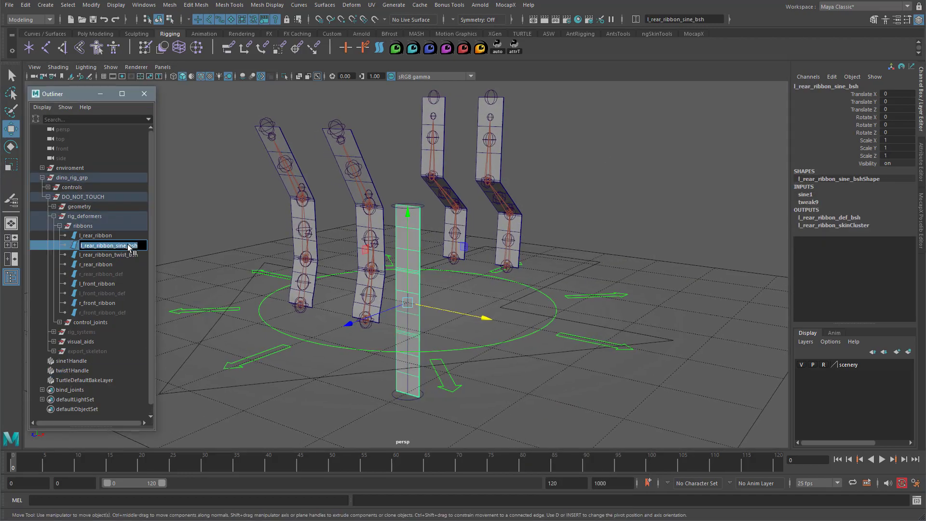
pyautogui.doubleClick(71, 361)
pyautogui.hotkey('ctrl', 'v')
pyautogui.hotkey('shift', 'Left')
pyautogui.hotkey('shift', 'Left')
pyautogui.hotkey('shift', 'Left')
pyautogui.hotkey('shift', 'Left')
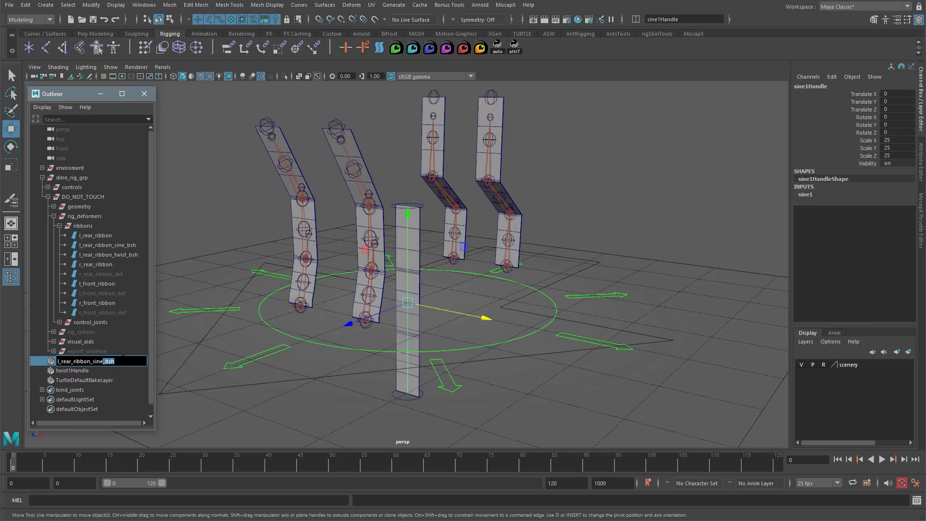
pyautogui.write('_def_handle')
pyautogui.press('Return')
# Rename twist1Handle as l_rear_ribbon_twist_def_handle, reusing the sine handle's name.
pyautogui.doubleClick(122, 359)
pyautogui.hotkey('ctrl', 'c')
pyautogui.doubleClick(121, 370)
pyautogui.hotkey('ctrl', 'v')
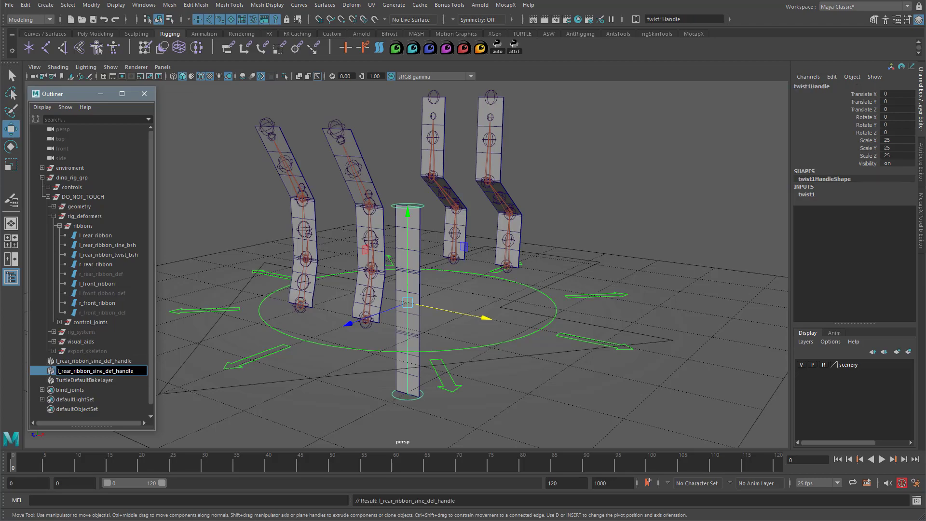
pyautogui.click(103, 371)
pyautogui.press('BackSpace')
pyautogui.press('BackSpace')
pyautogui.press('BackSpace')
pyautogui.press('BackSpace')
pyautogui.write('twist')
pyautogui.press('Return')
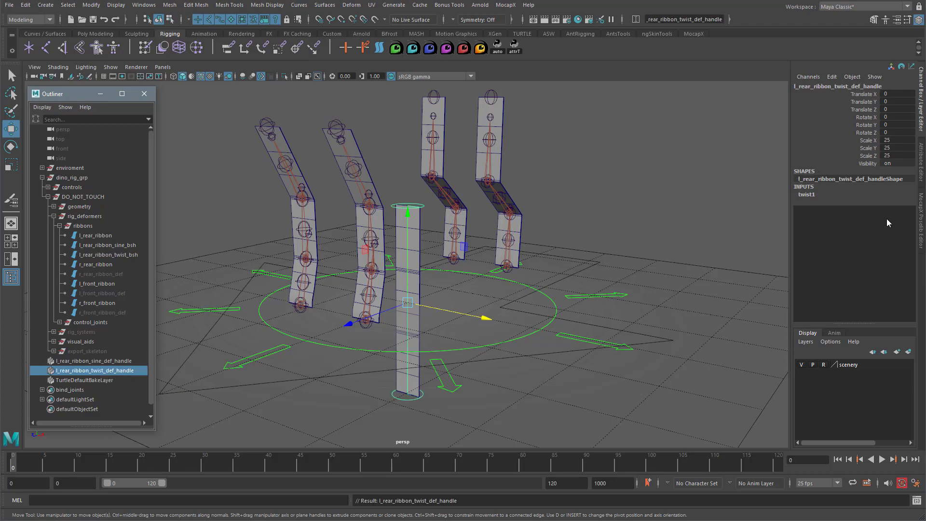
# Rename the twist handle's twist1 input node as l_rear_ribbon_twist_def.
pyautogui.doubleClick(118, 370)
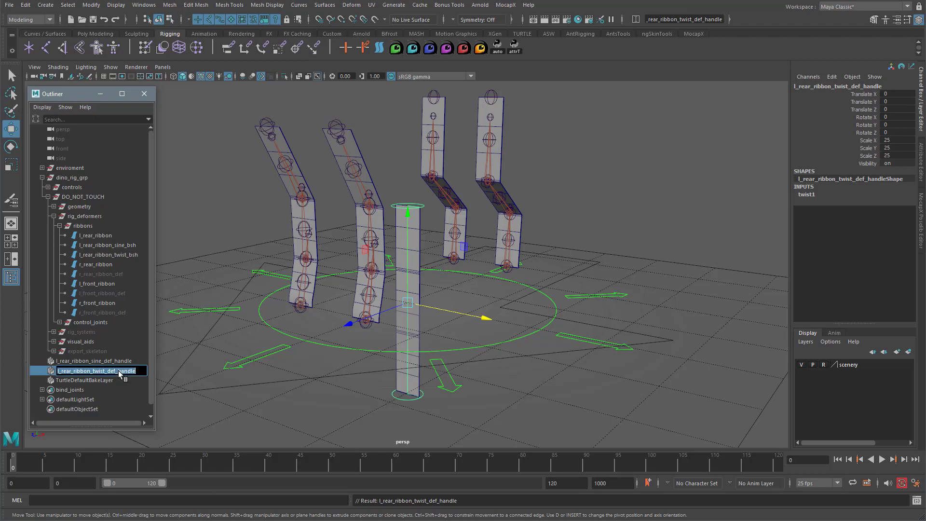
pyautogui.click(808, 196)
pyautogui.doubleClick(820, 195)
pyautogui.hotkey('ctrl', 'v')
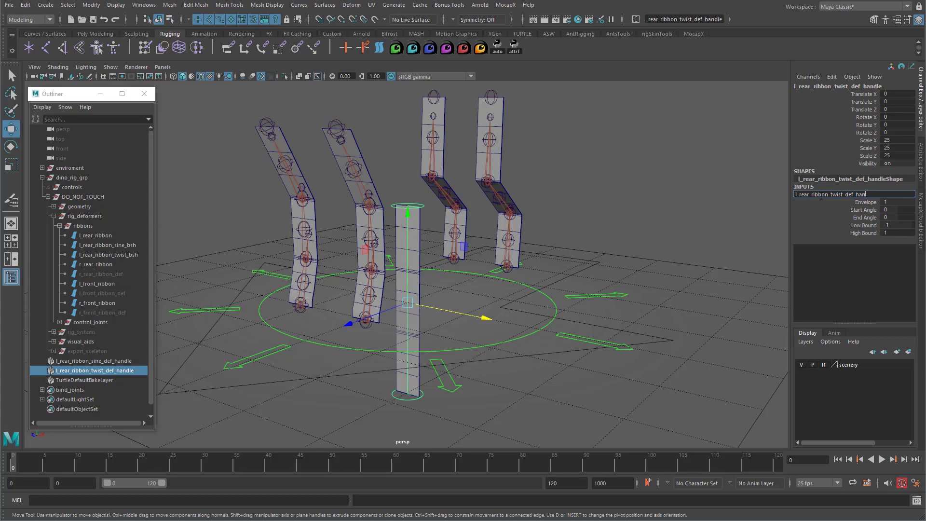
pyautogui.press('BackSpace')
pyautogui.press('Return')
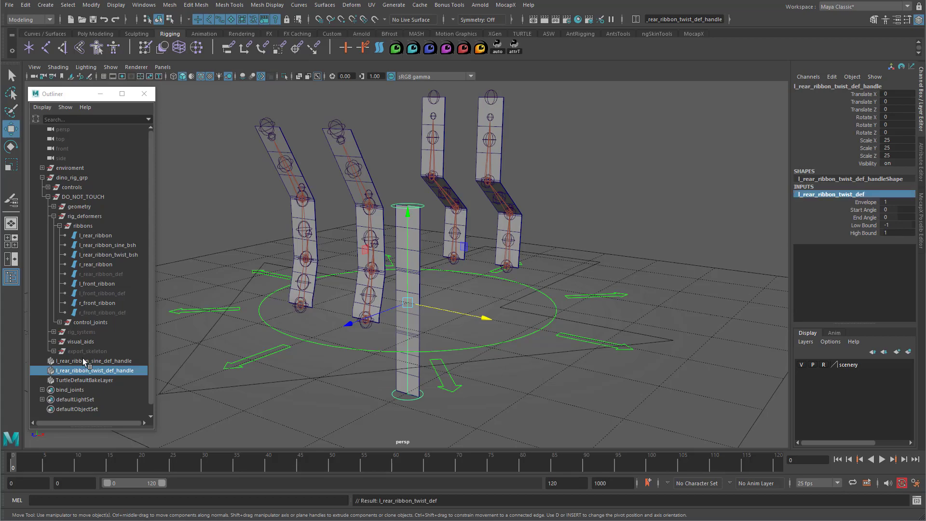
# Rename the sine handle's sine1 input node as l_rear_ribbon_sine_def, and select l_rear_ribbon_twist_def_handle.
pyautogui.doubleClick(84, 361)
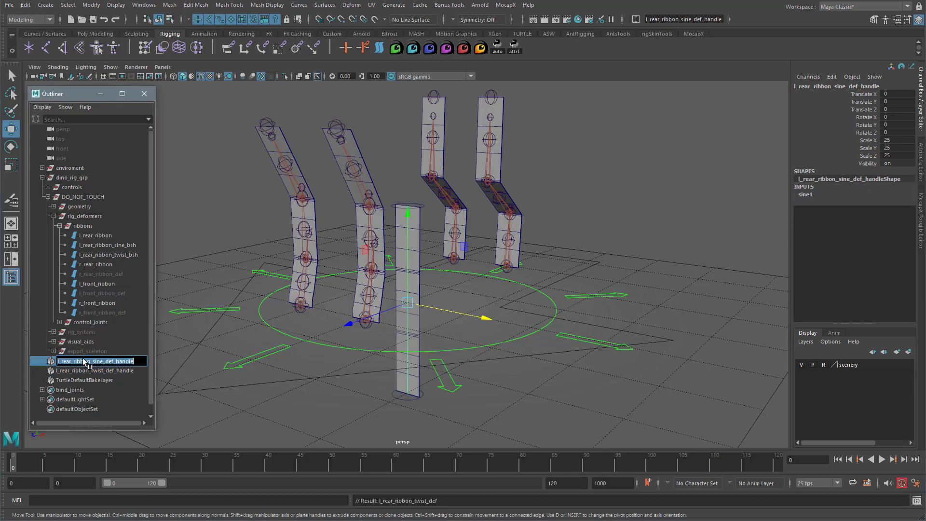
pyautogui.click(812, 194)
pyautogui.doubleClick(817, 193)
pyautogui.hotkey('ctrl', 'v')
pyautogui.press('BackSpace')
pyautogui.press('BackSpace')
pyautogui.press('Return')
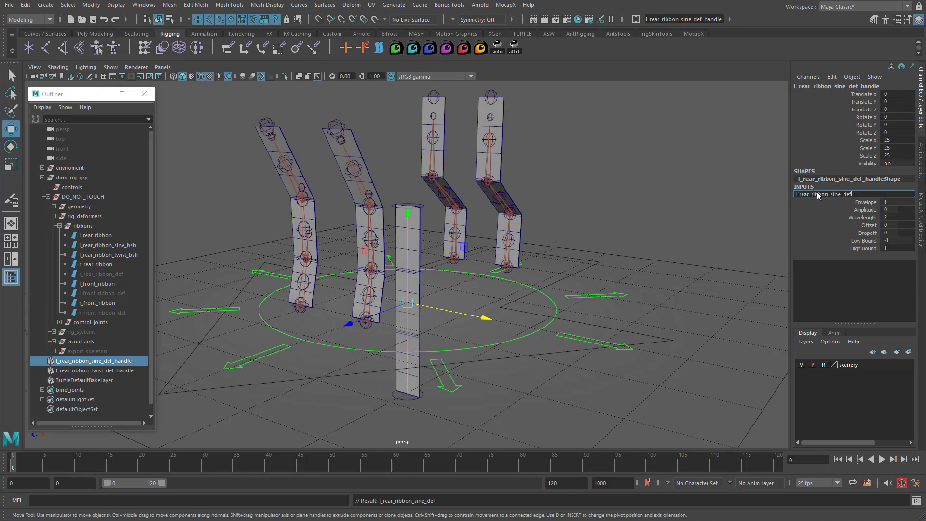
pyautogui.click(120, 372)
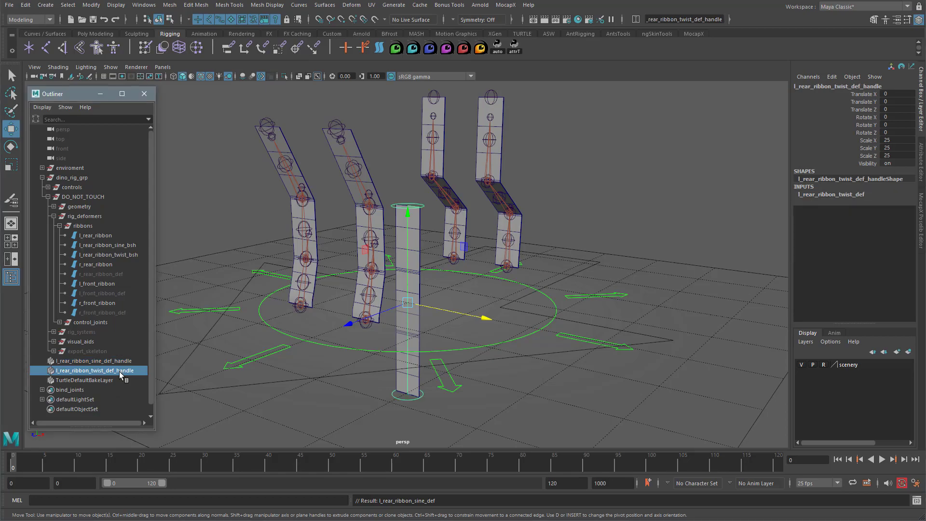
# Hide the l_rear_ribbon_twist_bsh plane together with its twist deformer handle, and select l_rear_ribbon_sine_bsh.
pyautogui.keyDown('ctrl'); pyautogui.click(115, 254); pyautogui.keyUp('ctrl')
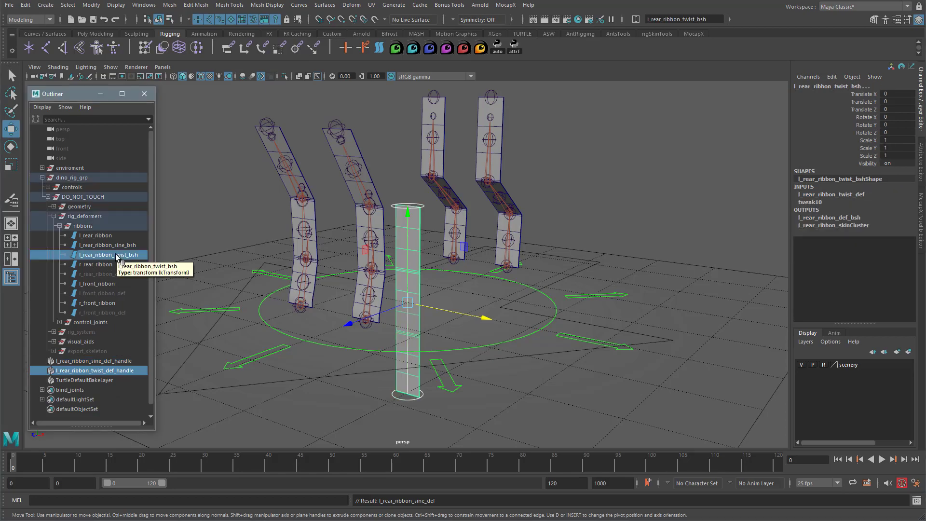
pyautogui.hotkey('ctrl', 'h')
pyautogui.click(130, 248)
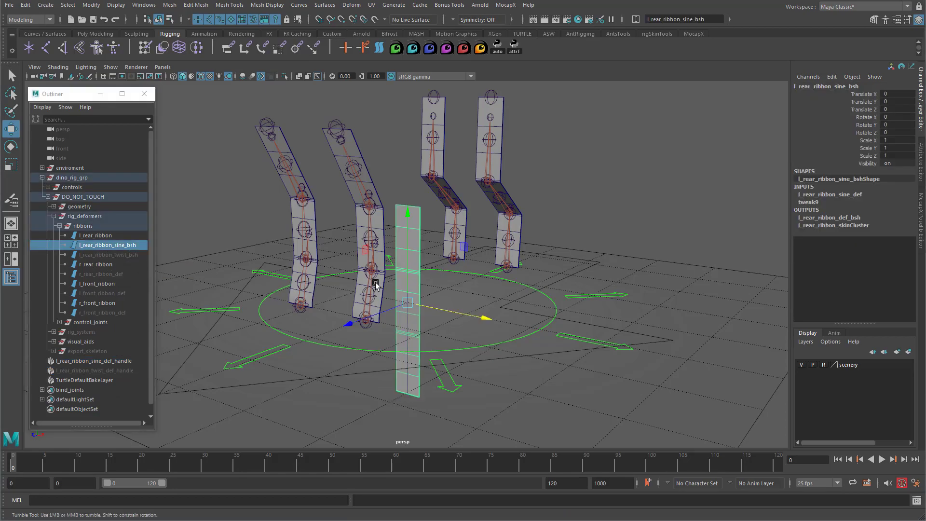
pyautogui.scroll(5, 375, 283)
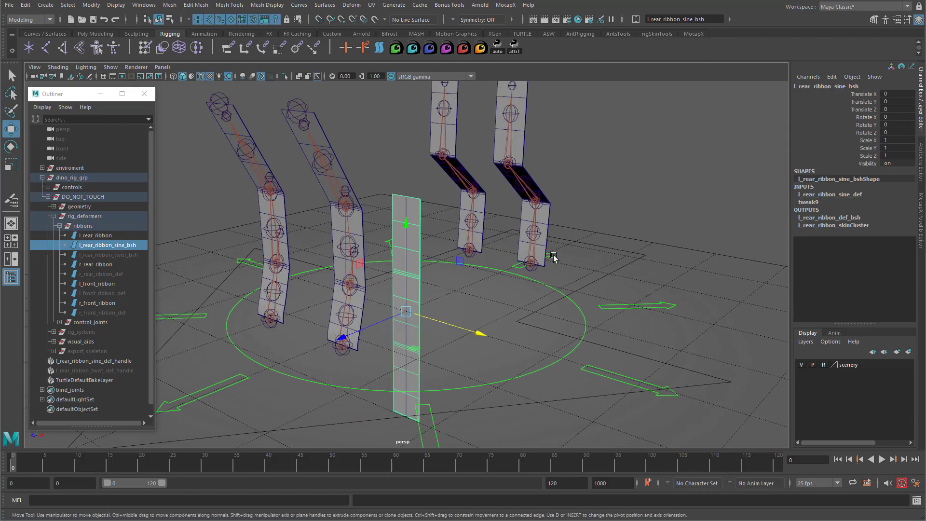
# Set the l_rear_ribbon_sine_def deformer's Amplitude to 0.4 and Wavelength to 0.7 on the sine target plane.
pyautogui.click(860, 195)
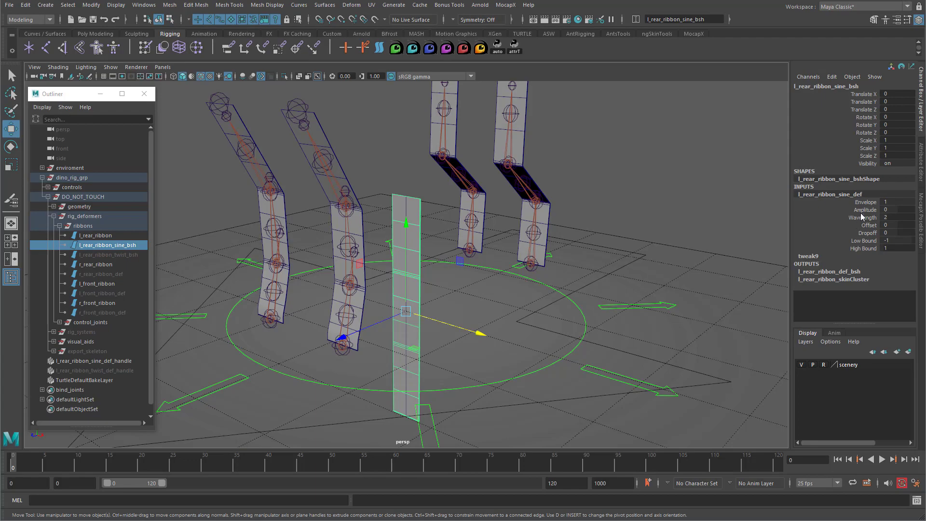
pyautogui.click(864, 210)
pyautogui.moveTo(617, 297); pyautogui.dragTo(641, 296, button='middle')
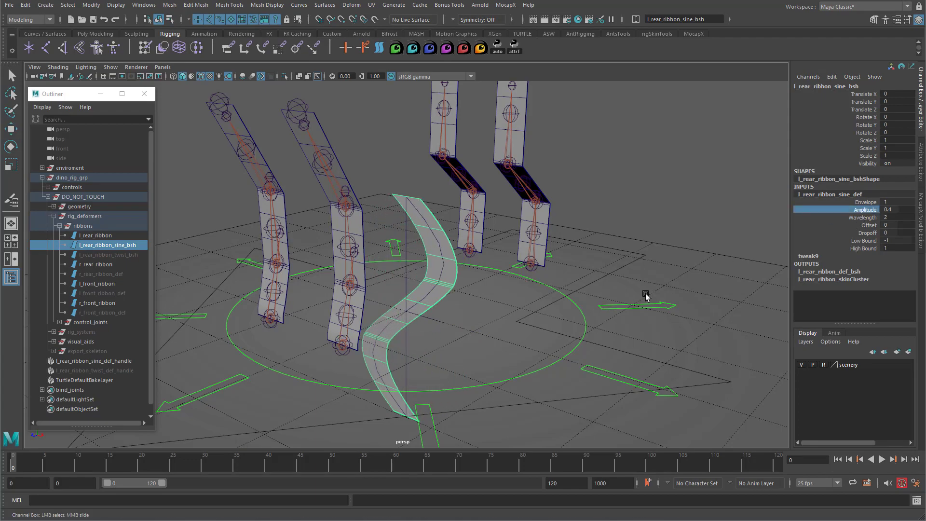
pyautogui.click(863, 218)
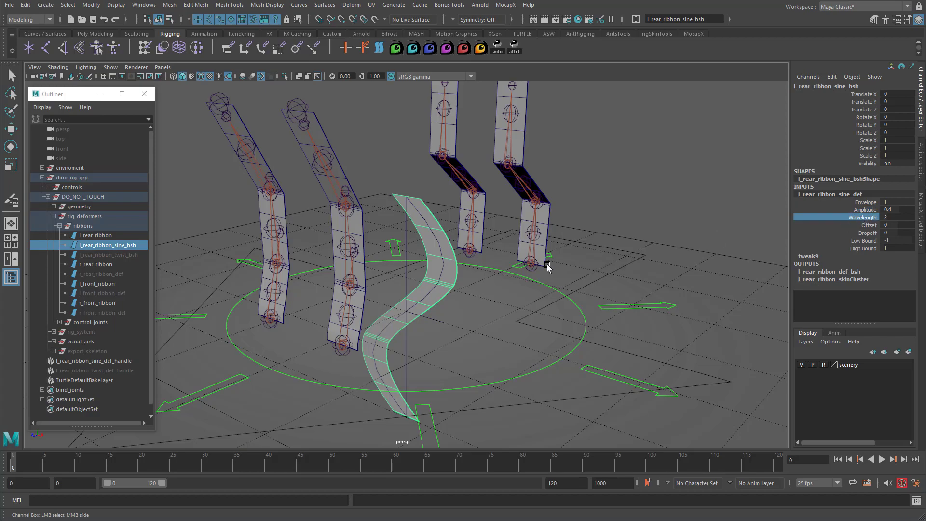
pyautogui.moveTo(547, 265); pyautogui.dragTo(542, 264, button='middle')
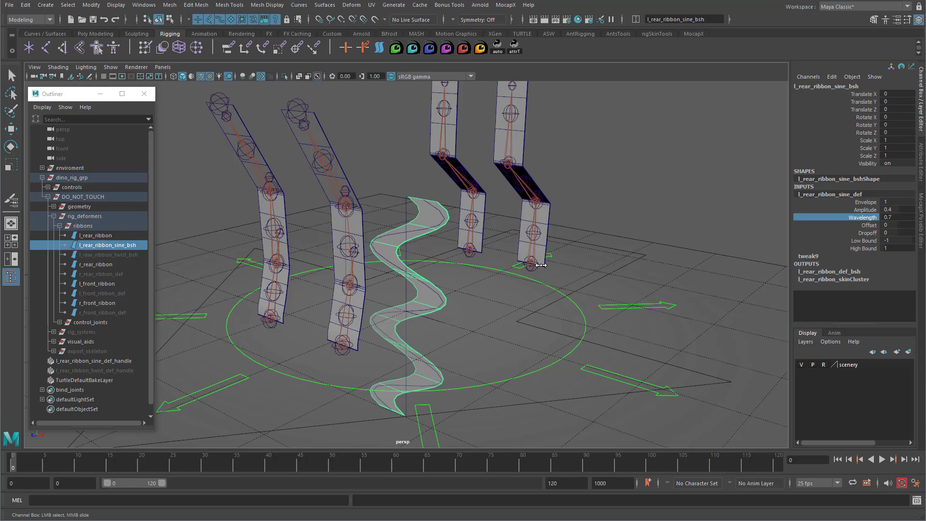
# Set the sine deformer's Offset to 2.8 to slide the wave along the target plane.
pyautogui.click(864, 226)
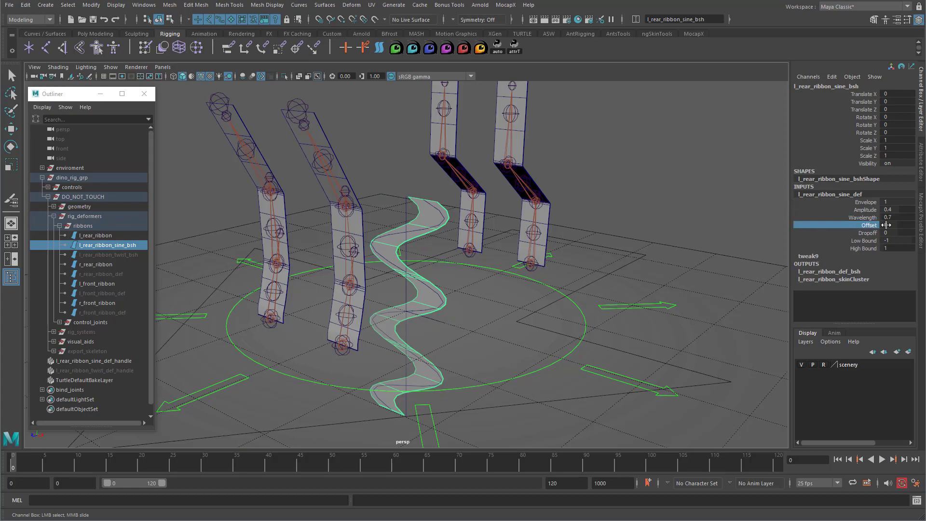
pyautogui.moveTo(549, 268); pyautogui.dragTo(565, 268, button='middle')
pyautogui.keyDown('alt'); pyautogui.moveTo(612, 271); pyautogui.dragTo(558, 234, button='right'); pyautogui.keyUp('alt')
pyautogui.keyDown('alt'); pyautogui.moveTo(562, 193); pyautogui.dragTo(556, 220, button='middle'); pyautogui.keyUp('alt')
pyautogui.keyDown('alt'); pyautogui.moveTo(557, 228); pyautogui.dragTo(524, 228, button='right'); pyautogui.keyUp('alt')
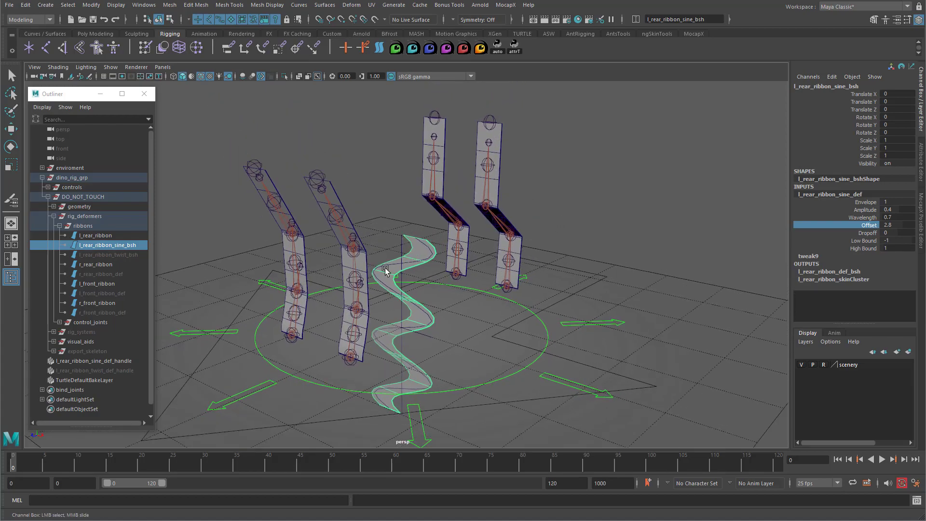
# Set the l_rear_ribbon_sine_bsh weight to 1 in the l_rear_ribbon_def_bsh blend shape on l_rear_ribbon.
pyautogui.click(500, 180)
pyautogui.press('w')
pyautogui.click(855, 202)
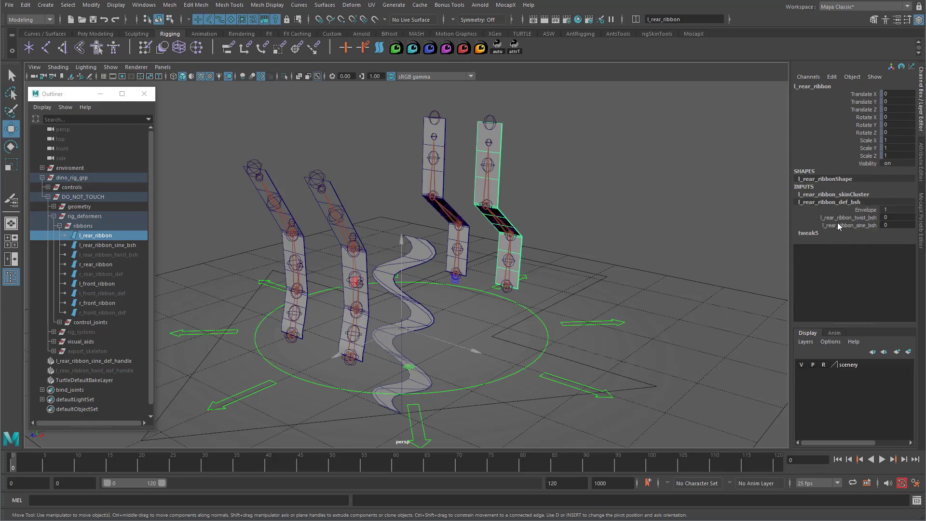
pyautogui.click(853, 226)
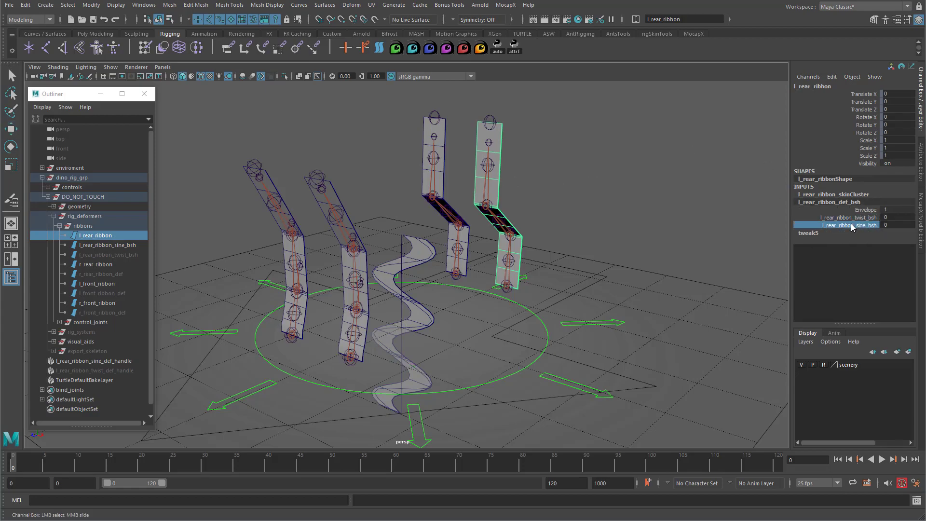
pyautogui.moveTo(616, 200); pyautogui.dragTo(519, 271, button='middle')
pyautogui.keyDown('alt'); pyautogui.moveTo(519, 271); pyautogui.dragTo(522, 257); pyautogui.keyUp('alt')
pyautogui.keyDown('alt'); pyautogui.moveTo(522, 257); pyautogui.dragTo(592, 256, button='right'); pyautogui.keyUp('alt')
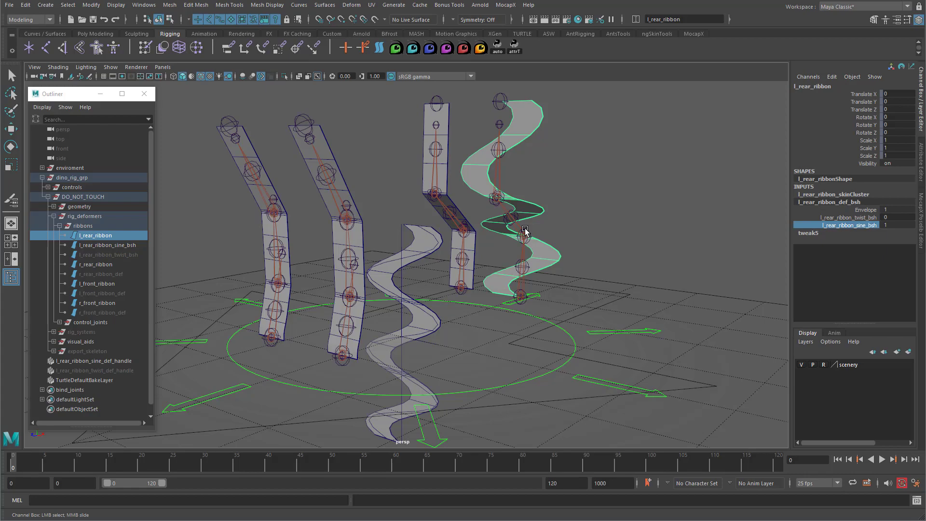
# Set the Offset of the sine deformer to 4.5 through l_rear_ribbon_sine_def_handle.
pyautogui.click(404, 233)
pyautogui.press('w')
pyautogui.click(864, 194)
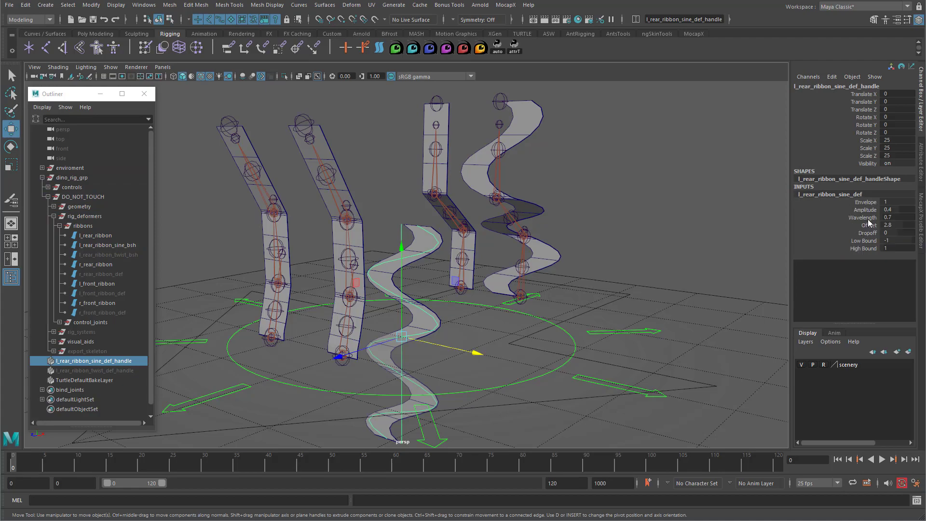
pyautogui.click(869, 225)
pyautogui.moveTo(671, 232); pyautogui.dragTo(679, 230, button='middle')
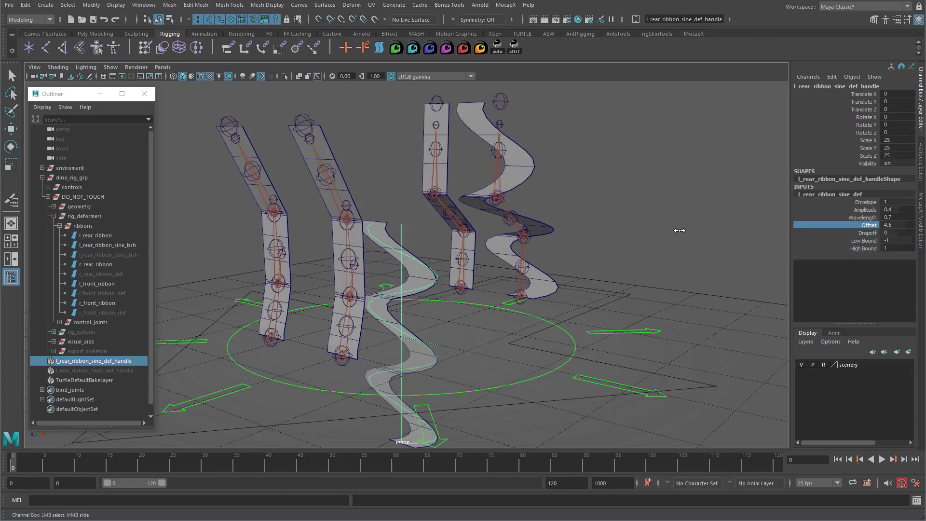
# Set the root_ctrl attributes Skeleton and Rig Systems to Show.
pyautogui.click(110, 67)
pyautogui.click(107, 70)
pyautogui.press('w')
pyautogui.click(638, 332)
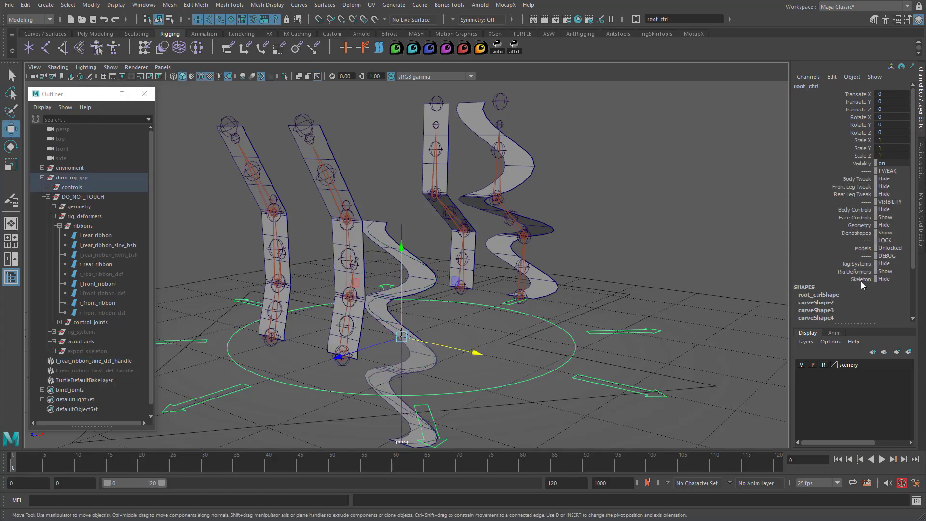
pyautogui.click(861, 280)
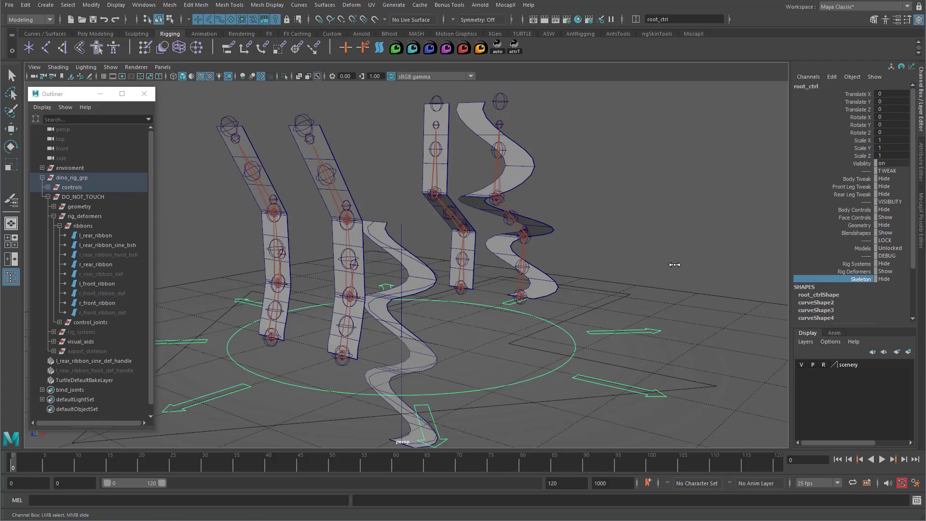
pyautogui.moveTo(675, 264); pyautogui.dragTo(682, 265, button='middle')
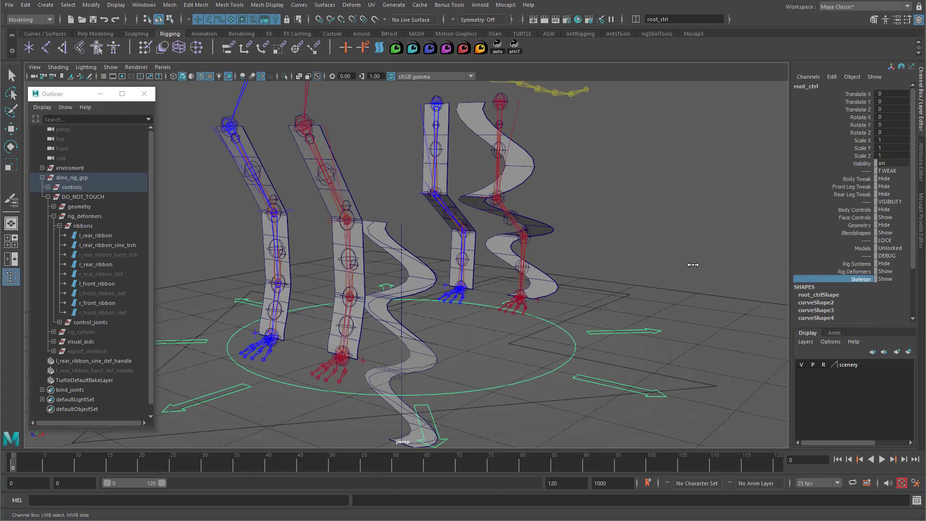
pyautogui.click(857, 264)
pyautogui.moveTo(697, 253); pyautogui.dragTo(717, 254, button='middle')
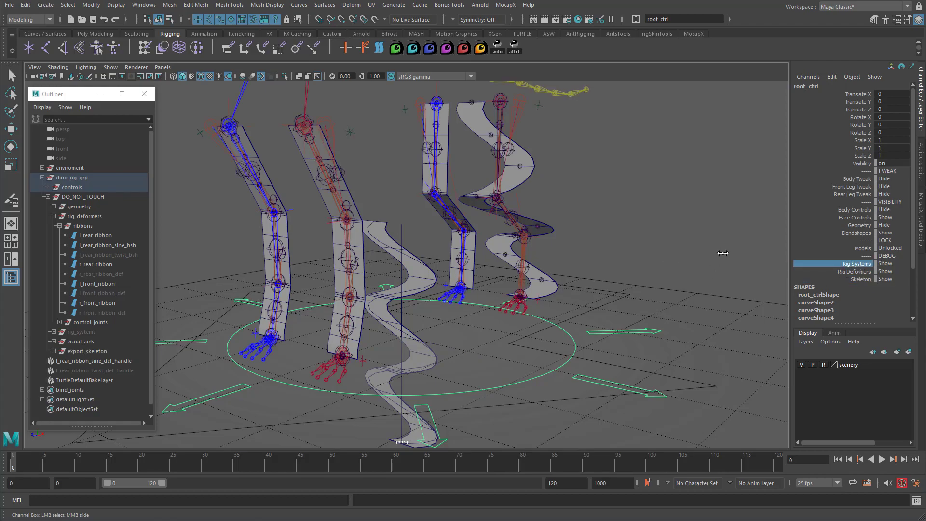
# Examine how the ribbon joints, such as l_rear_ribbon_joint_08 and l_rear_ribbon_joint_09, follow the wavy left rear ribbon.
pyautogui.click(520, 167)
pyautogui.press('w')
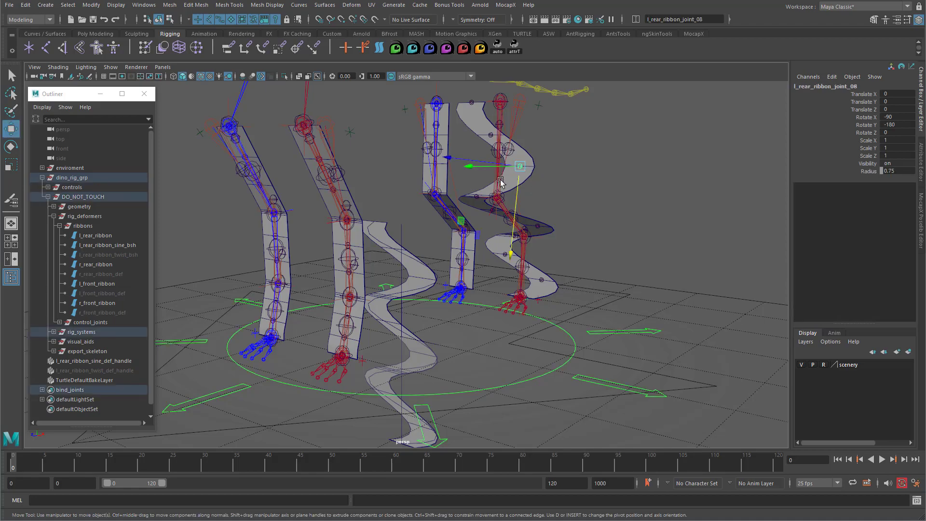
pyautogui.click(490, 135)
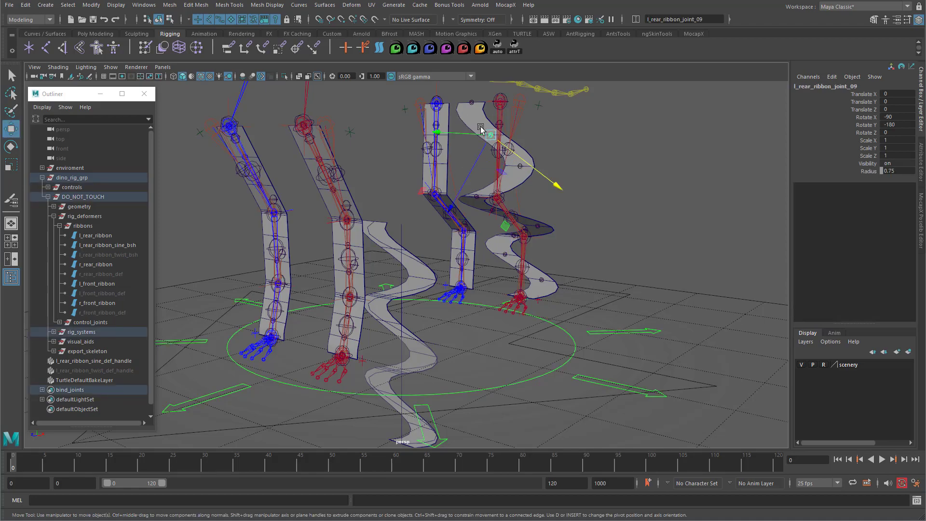
pyautogui.click(520, 167)
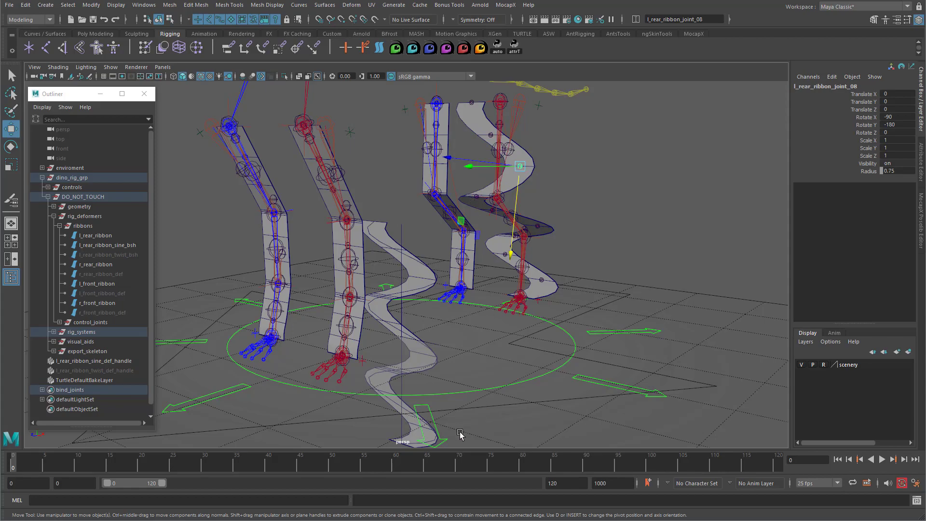
pyautogui.keyDown('alt'); pyautogui.moveTo(588, 334); pyautogui.dragTo(554, 334); pyautogui.keyUp('alt')
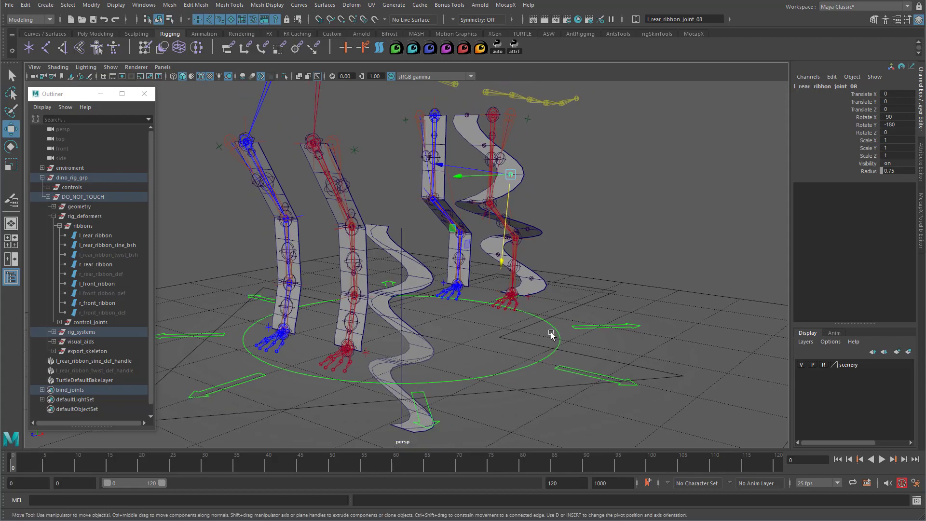
pyautogui.click(622, 327)
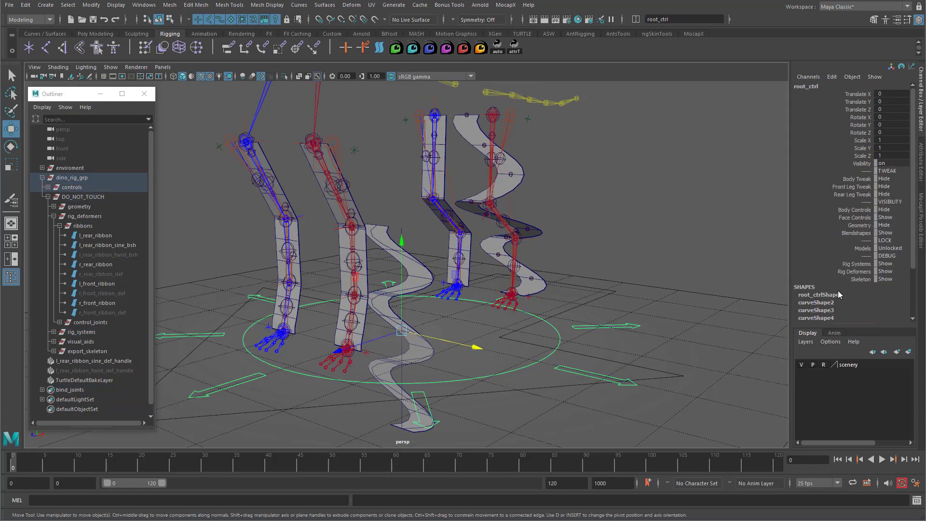
# Set the l_rear_ribbon_sine_def Wavelength to 2 on the sine handle.
pyautogui.click(381, 244)
pyautogui.click(847, 194)
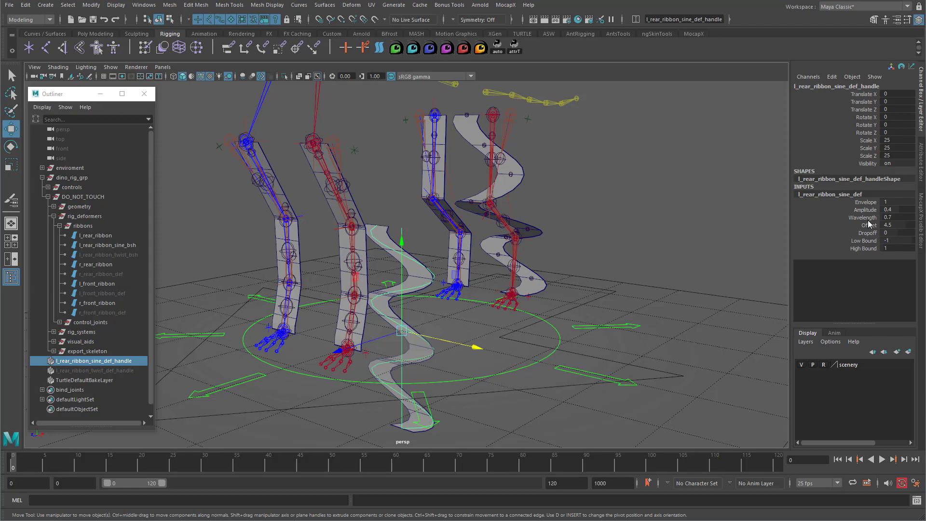
pyautogui.doubleClick(897, 217)
pyautogui.write('2')
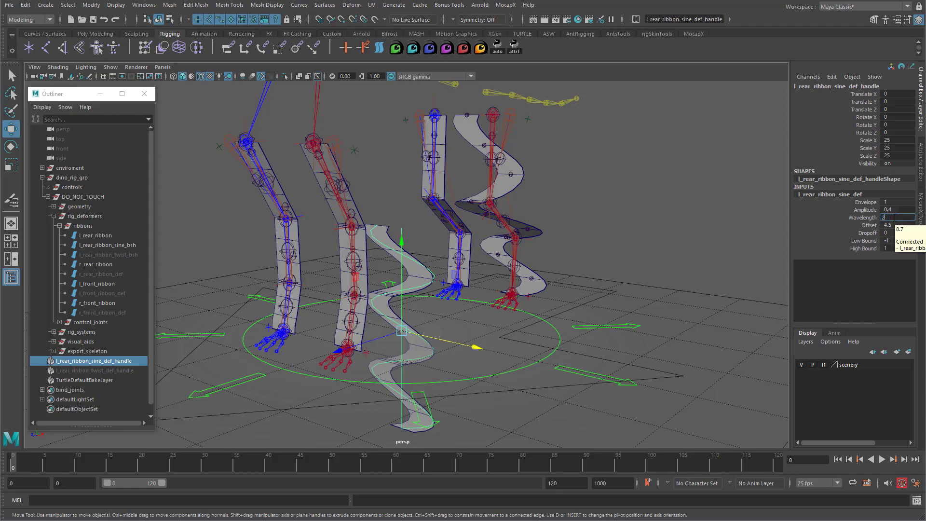
pyautogui.press('Return')
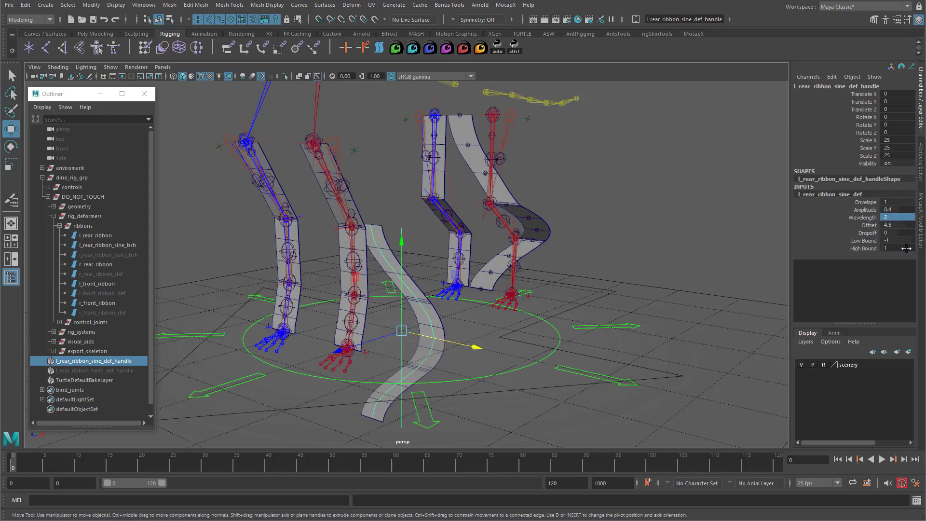
# Set the sine deformer's Offset to 4.4 while checking the wave on the left rear leg.
pyautogui.click(870, 225)
pyautogui.moveTo(640, 225)
pyautogui.mouseDown(button='middle')
pyautogui.moveTo(680, 217)
pyautogui.moveTo(650, 216)
pyautogui.mouseUp(button='middle')
pyautogui.moveTo(641, 215); pyautogui.dragTo(639, 217, button='middle')
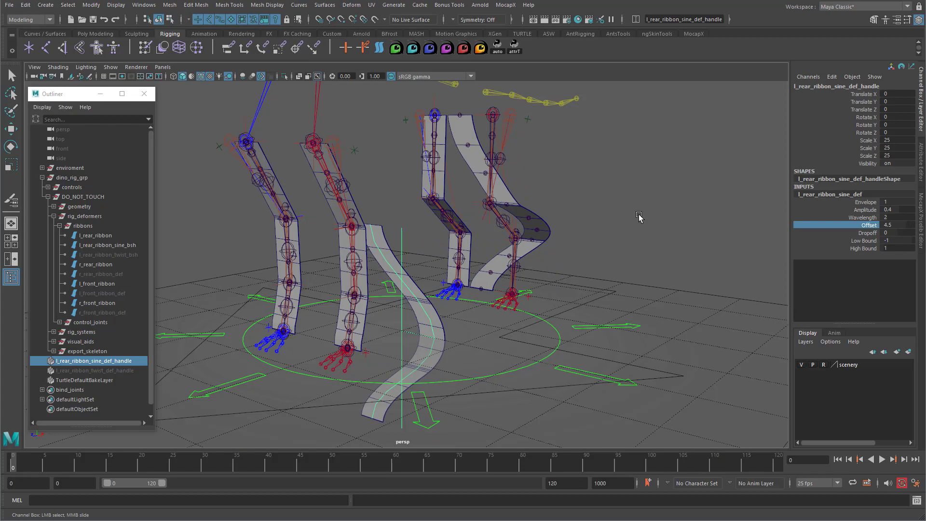
pyautogui.moveTo(639, 216); pyautogui.dragTo(638, 217, button='middle')
pyautogui.keyDown('alt'); pyautogui.moveTo(517, 225); pyautogui.dragTo(487, 247); pyautogui.keyUp('alt')
pyautogui.keyDown('alt'); pyautogui.moveTo(488, 246); pyautogui.dragTo(507, 211, button='right'); pyautogui.keyUp('alt')
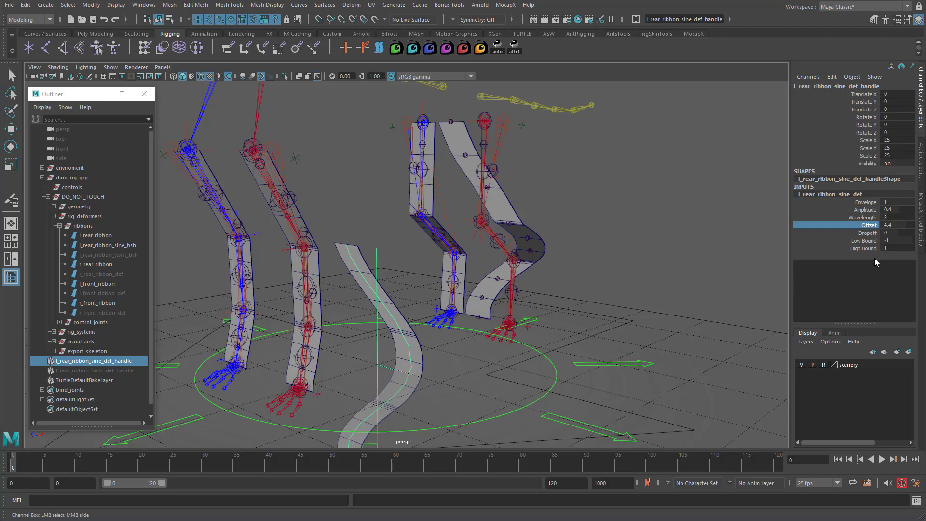
# Set the sine deformer's Dropoff to 1 and its Offset to 4.
pyautogui.click(869, 233)
pyautogui.moveTo(606, 231); pyautogui.dragTo(617, 231, button='middle')
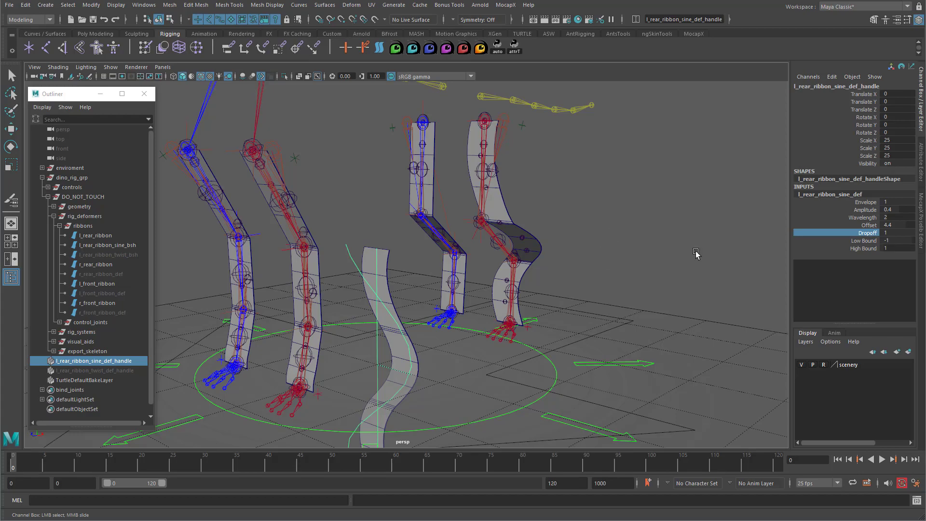
pyautogui.click(868, 226)
pyautogui.keyDown('alt'); pyautogui.moveTo(583, 209); pyautogui.dragTo(579, 206); pyautogui.keyUp('alt')
pyautogui.moveTo(579, 206); pyautogui.dragTo(604, 199, button='middle')
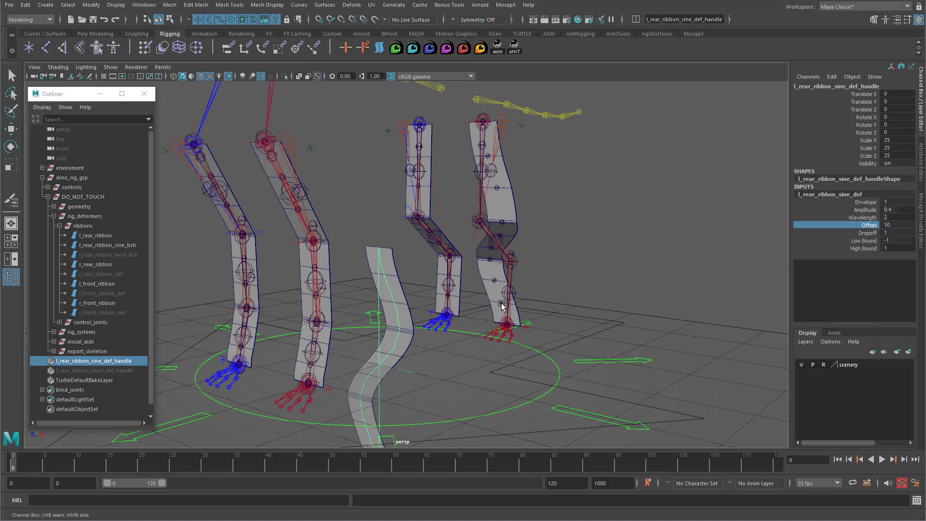
pyautogui.moveTo(564, 252); pyautogui.dragTo(533, 250, button='middle')
pyautogui.moveTo(560, 283)
pyautogui.keyDown('alt'); pyautogui.mouseDown()
pyautogui.moveTo(516, 306)
pyautogui.moveTo(523, 244)
pyautogui.moveTo(572, 276)
pyautogui.mouseUp(); pyautogui.keyUp('alt')
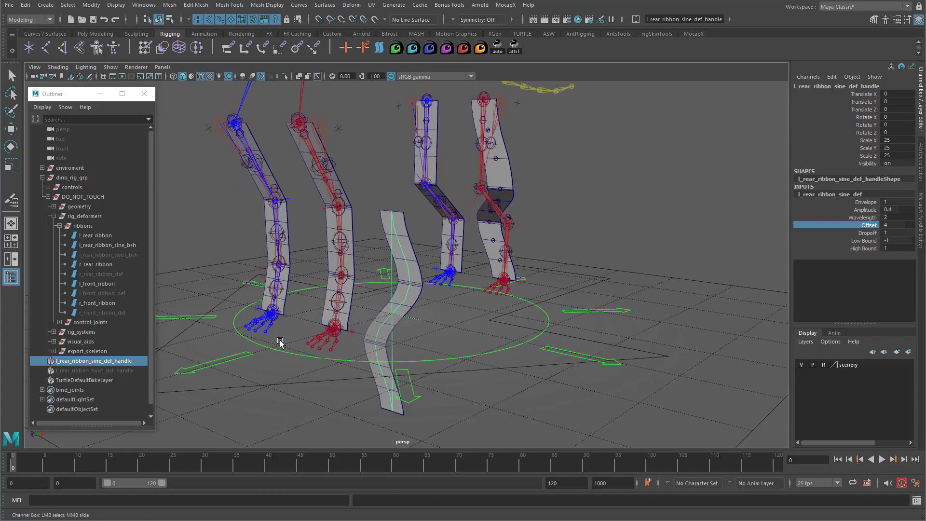
# Hide the sine target plane and its handle, and unhide l_rear_ribbon_twist_bsh with l_rear_ribbon_twist_def_handle.
pyautogui.keyDown('ctrl'); pyautogui.click(114, 246); pyautogui.keyUp('ctrl')
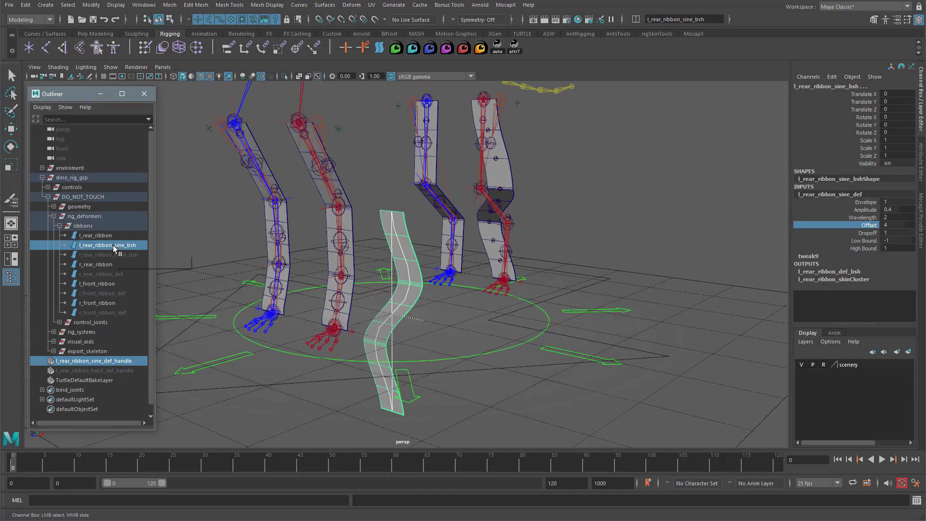
pyautogui.hotkey('ctrl', 'h')
pyautogui.click(115, 255)
pyautogui.press('w')
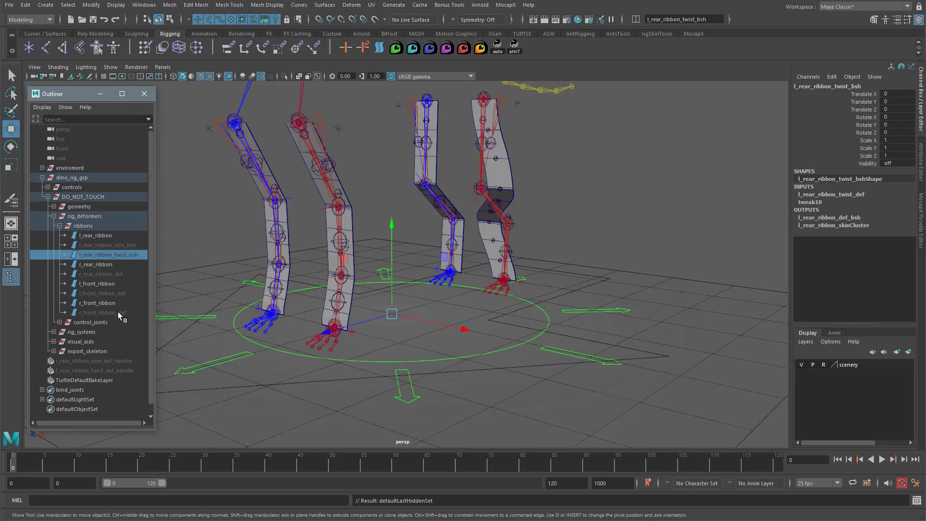
pyautogui.keyDown('ctrl'); pyautogui.click(111, 370); pyautogui.keyUp('ctrl')
pyautogui.hotkey('shift', 'h')
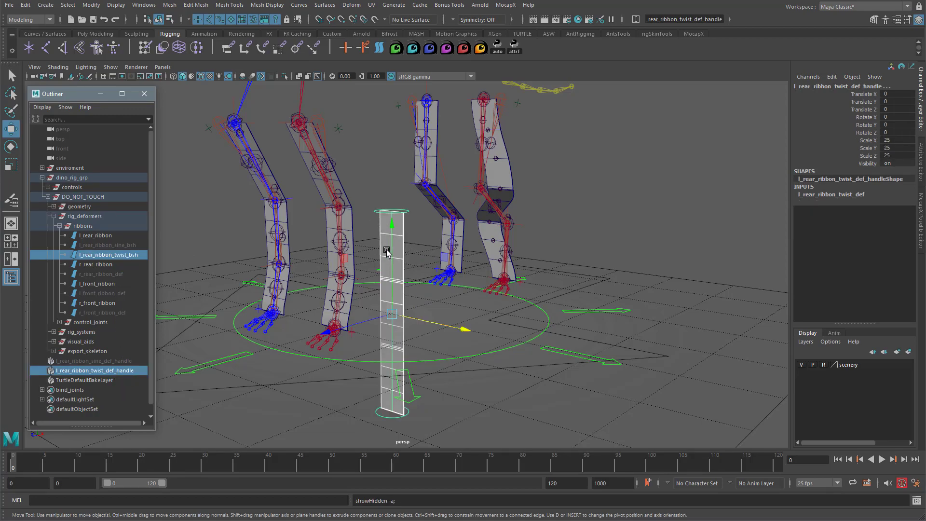
# On the left rear leg ribbon's blend shape, set the l_rear_ribbon_sine_bsh weight to 0 and the l_rear_ribbon_twist_bsh weight to 1.
pyautogui.click(511, 173)
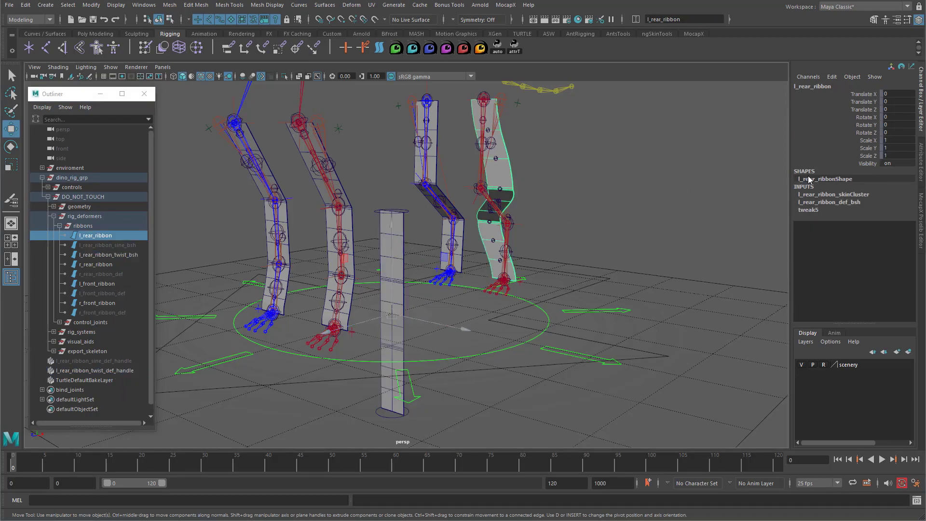
pyautogui.click(835, 204)
pyautogui.click(869, 223)
pyautogui.moveTo(589, 218); pyautogui.dragTo(634, 234, button='middle')
pyautogui.click(849, 218)
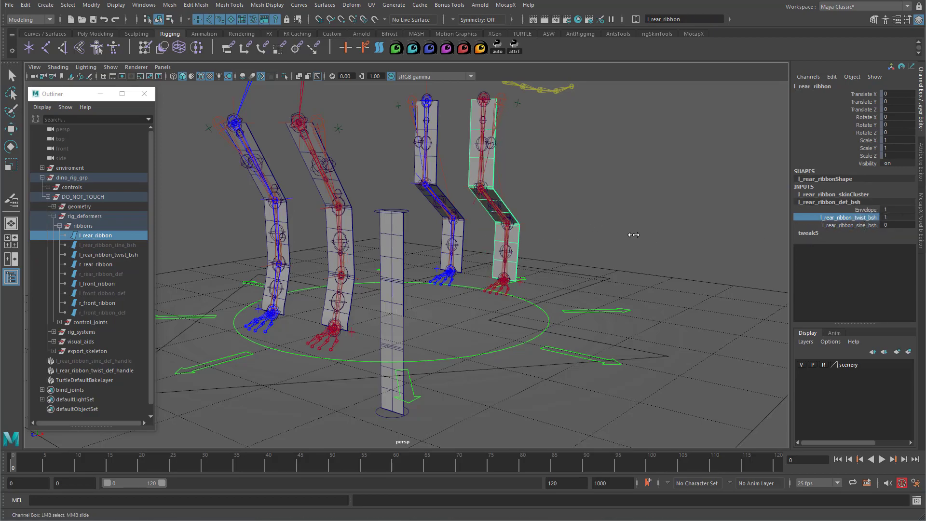
pyautogui.keyDown('alt'); pyautogui.moveTo(575, 280); pyautogui.dragTo(568, 268); pyautogui.keyUp('alt')
pyautogui.keyDown('alt'); pyautogui.moveTo(567, 268); pyautogui.dragTo(593, 265, button='right'); pyautogui.keyUp('alt')
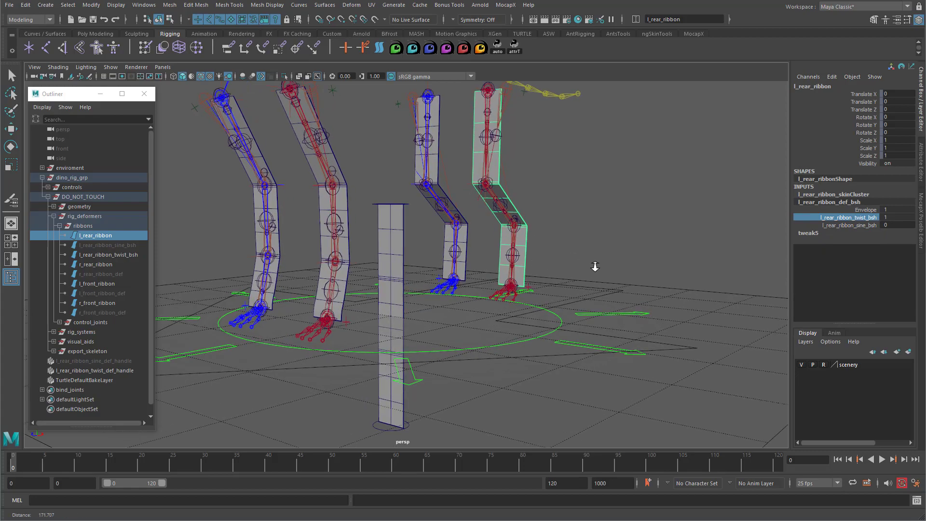
# Try a Start Angle of about -411 on l_rear_ribbon_twist_def and inspect the twist on the left rear leg up close.
pyautogui.click(374, 204)
pyautogui.press('w')
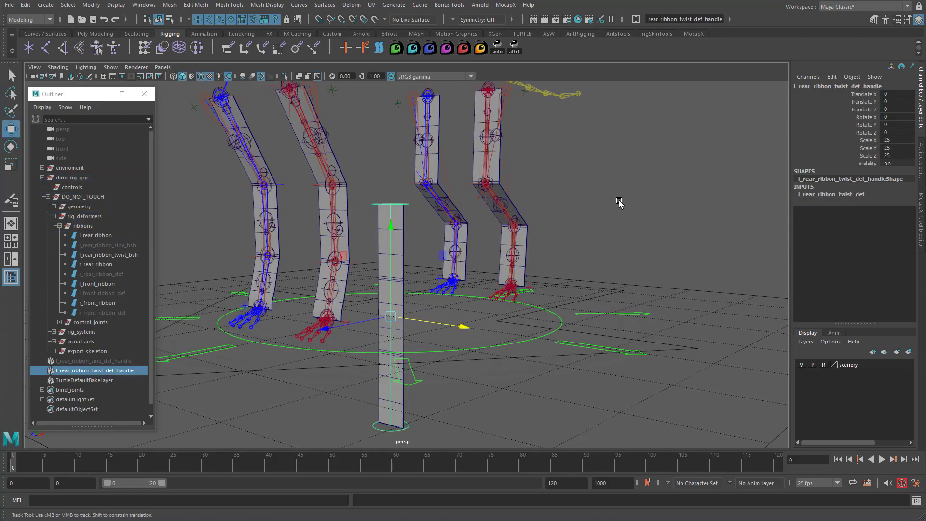
pyautogui.keyDown('alt'); pyautogui.moveTo(569, 204); pyautogui.dragTo(565, 213, button='middle'); pyautogui.keyUp('alt')
pyautogui.keyDown('alt'); pyautogui.moveTo(566, 213); pyautogui.dragTo(533, 216, button='right'); pyautogui.keyUp('alt')
pyautogui.click(849, 194)
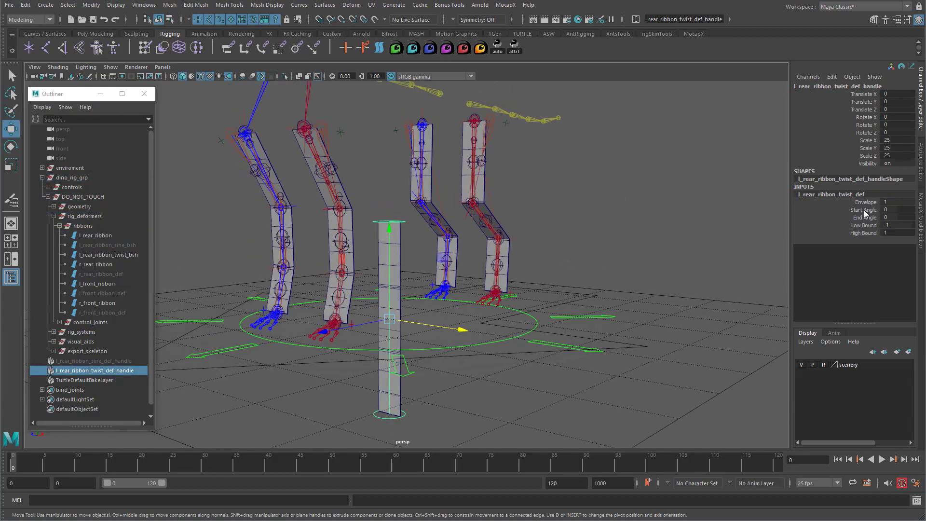
pyautogui.click(864, 210)
pyautogui.moveTo(521, 209); pyautogui.dragTo(349, 233, button='middle')
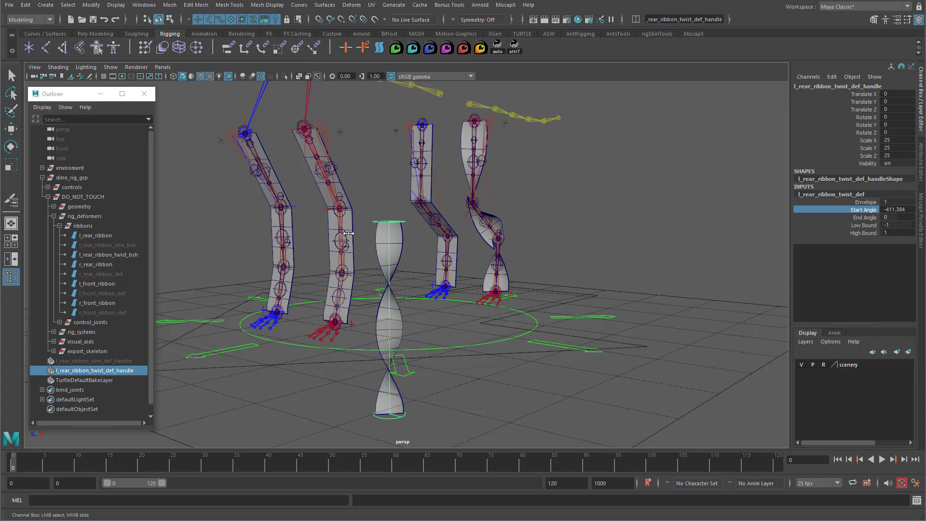
pyautogui.keyDown('alt'); pyautogui.moveTo(349, 233); pyautogui.dragTo(614, 234, button='right'); pyautogui.keyUp('alt')
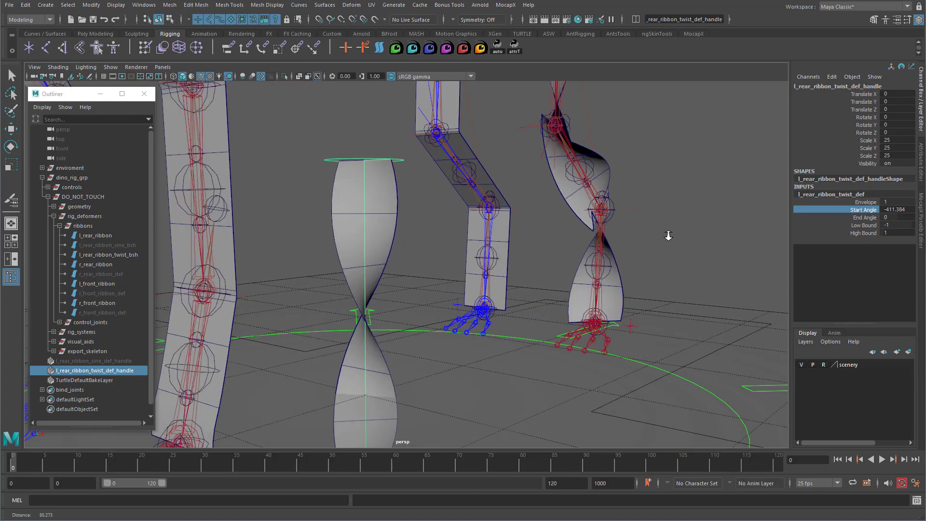
pyautogui.click(590, 185)
pyautogui.press('w')
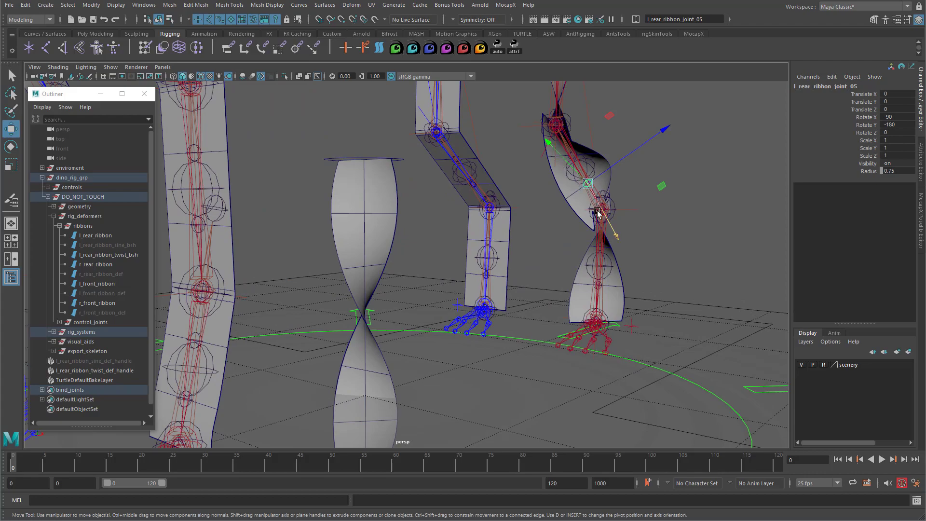
pyautogui.keyDown('alt'); pyautogui.moveTo(587, 180); pyautogui.dragTo(491, 319, button='right'); pyautogui.keyUp('alt')
pyautogui.hotkey('ctrl', 'z')
# Reset the twist deformer's Start Angle to 0 and increase its End Angle until the left rear leg ribbon twists clearly.
pyautogui.doubleClick(894, 209)
pyautogui.write('0')
pyautogui.press('Return')
pyautogui.click(865, 217)
pyautogui.moveTo(649, 194); pyautogui.dragTo(805, 264, button='middle')
pyautogui.keyDown('alt'); pyautogui.moveTo(580, 231); pyautogui.dragTo(569, 231); pyautogui.keyUp('alt')
# Set Body Controls to Show on root_ctrl.
pyautogui.click(636, 361)
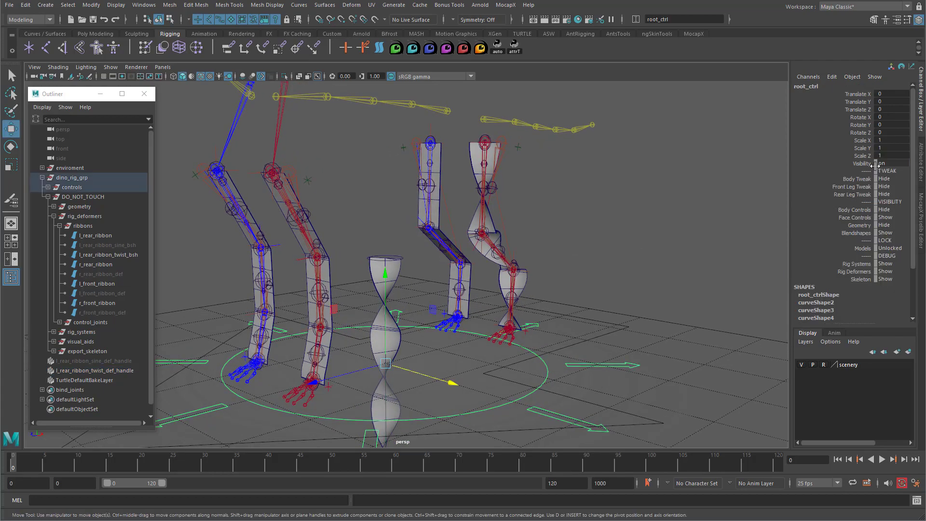
pyautogui.click(855, 210)
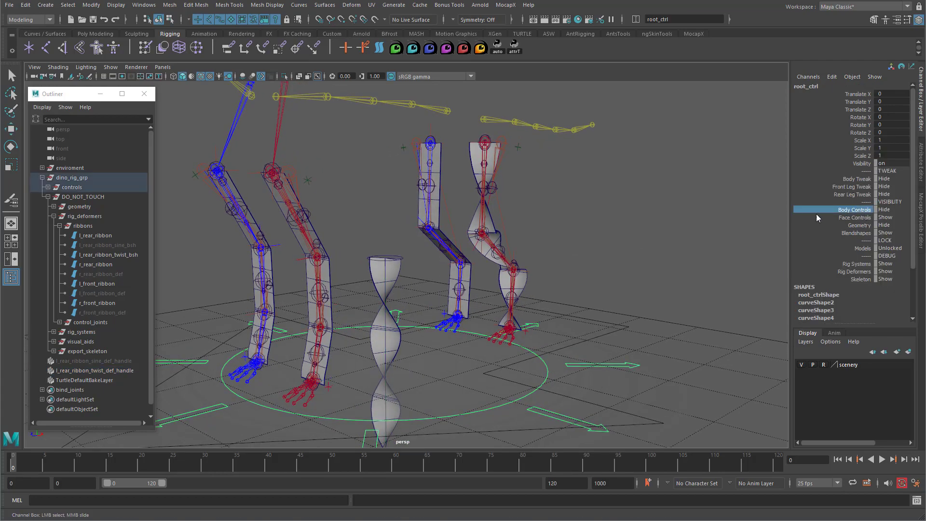
pyautogui.moveTo(605, 213); pyautogui.dragTo(647, 209, button='middle')
pyautogui.keyDown('alt'); pyautogui.moveTo(555, 246); pyautogui.dragTo(571, 230); pyautogui.keyUp('alt')
pyautogui.click(570, 230)
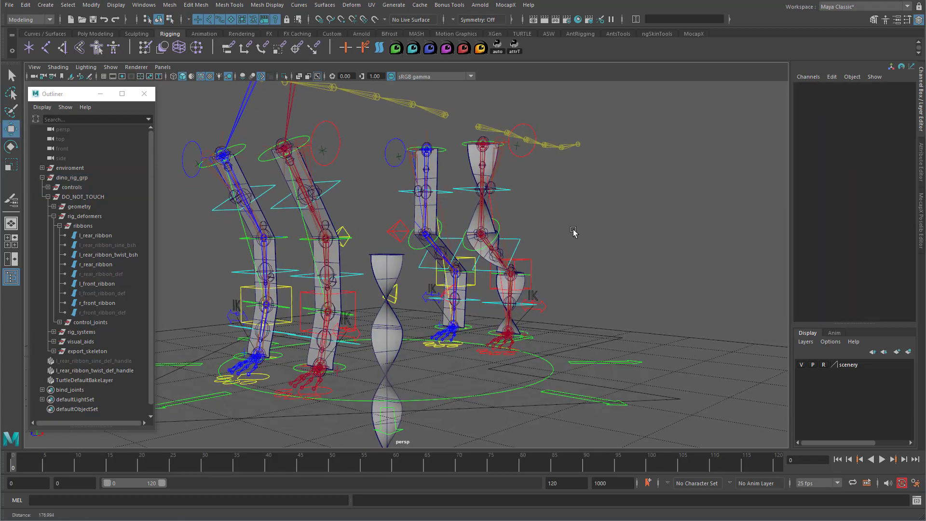
# Try moving l_fibula_ctrl to test the twisted ribbon, and undo the move.
pyautogui.scroll(3, 555, 229)
pyautogui.click(529, 212)
pyautogui.moveTo(528, 212); pyautogui.dragTo(465, 228)
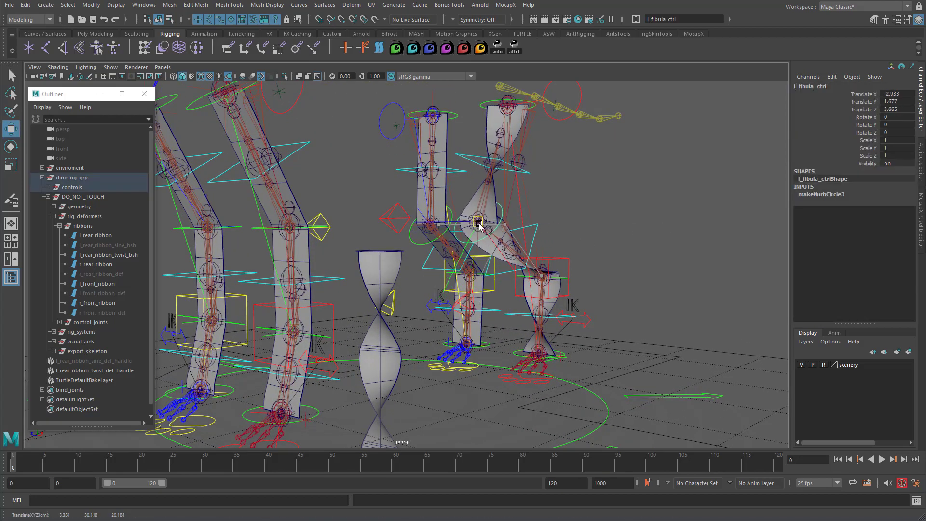
pyautogui.hotkey('ctrl', 'z')
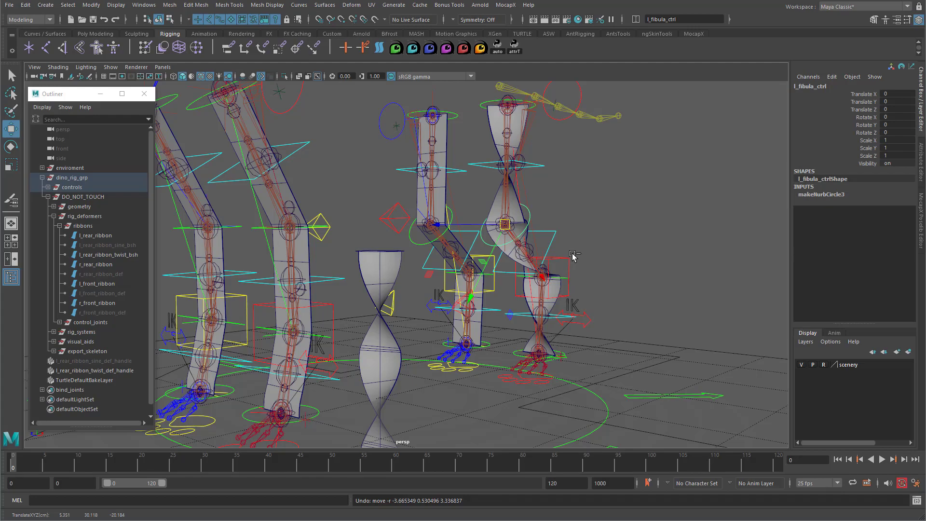
# Test the twisted ribbon by moving l_leg_rear_IK_ctrl outward and upward and trying the mid-leg control on the left rear leg.
pyautogui.keyDown('alt'); pyautogui.moveTo(603, 378); pyautogui.dragTo(534, 389); pyautogui.keyUp('alt')
pyautogui.click(508, 385)
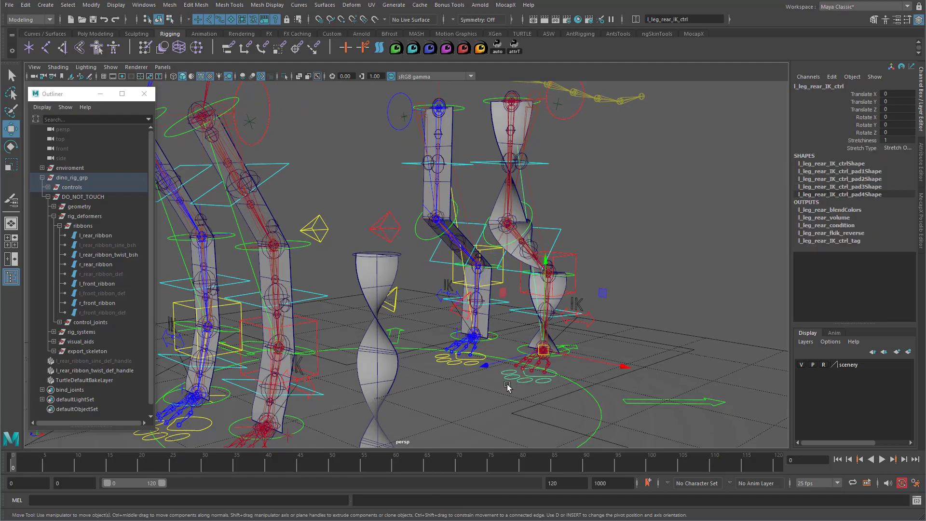
pyautogui.moveTo(543, 351); pyautogui.dragTo(639, 315)
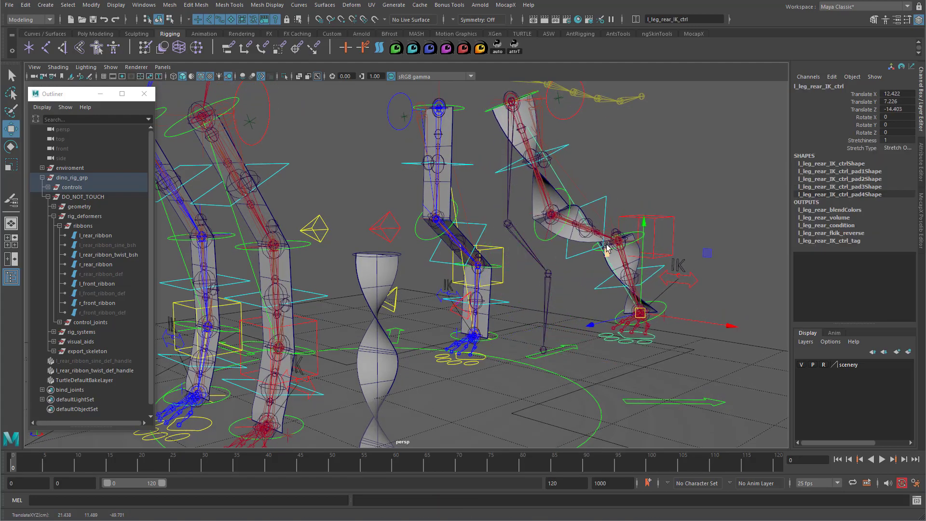
pyautogui.click(588, 231)
pyautogui.moveTo(589, 236); pyautogui.dragTo(588, 228)
pyautogui.press('e')
pyautogui.moveTo(606, 273); pyautogui.dragTo(662, 357)
# Reset Translate X, Y and Z of l_leg_rear_IK_ctrl to 0 and clear the selection.
pyautogui.click(628, 347)
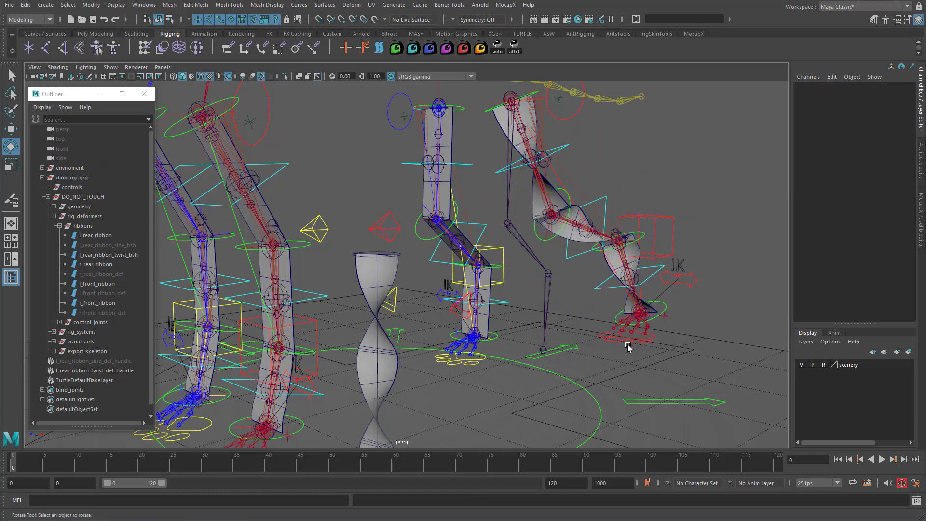
pyautogui.click(624, 343)
pyautogui.press('w')
pyautogui.moveTo(637, 321); pyautogui.dragTo(603, 340)
pyautogui.moveTo(901, 94); pyautogui.dragTo(902, 109)
pyautogui.write('0')
pyautogui.press('Return')
pyautogui.scroll(-3, 515, 311)
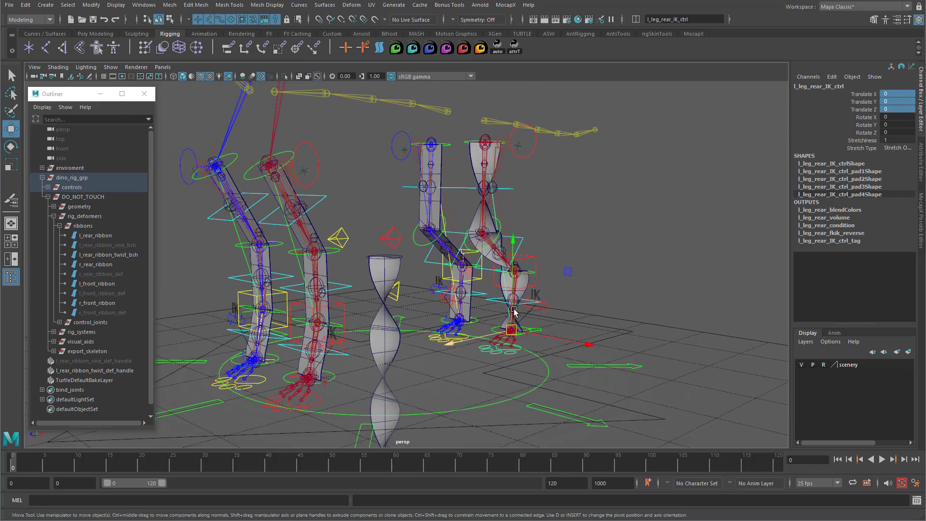
pyautogui.keyDown('alt'); pyautogui.moveTo(514, 311); pyautogui.dragTo(572, 221); pyautogui.keyUp('alt')
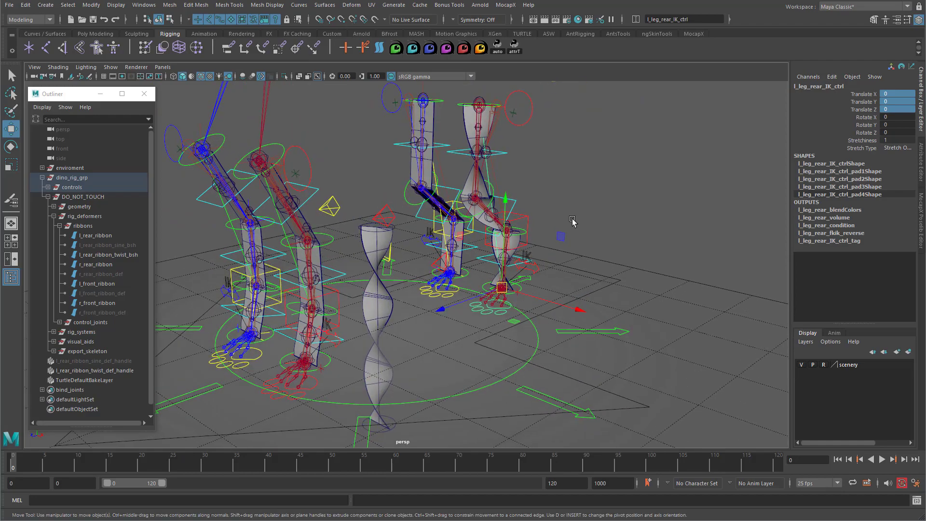
pyautogui.click(572, 221)
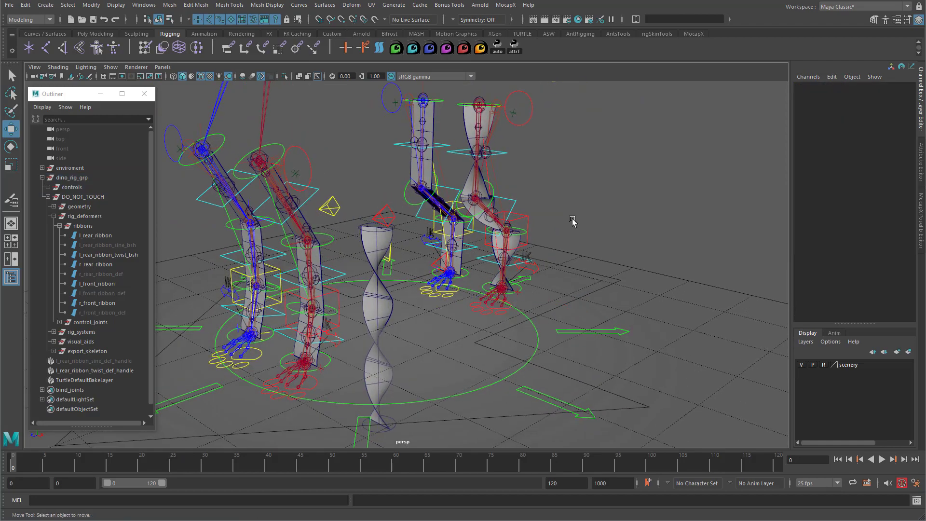
# Unhide l_rear_ribbon_sine_bsh with l_rear_ribbon_sine_def_handle and review the deform, sine and twist attributes on l_leg_rear_ctrl.
pyautogui.click(99, 245)
pyautogui.keyDown('ctrl'); pyautogui.click(127, 358); pyautogui.keyUp('ctrl')
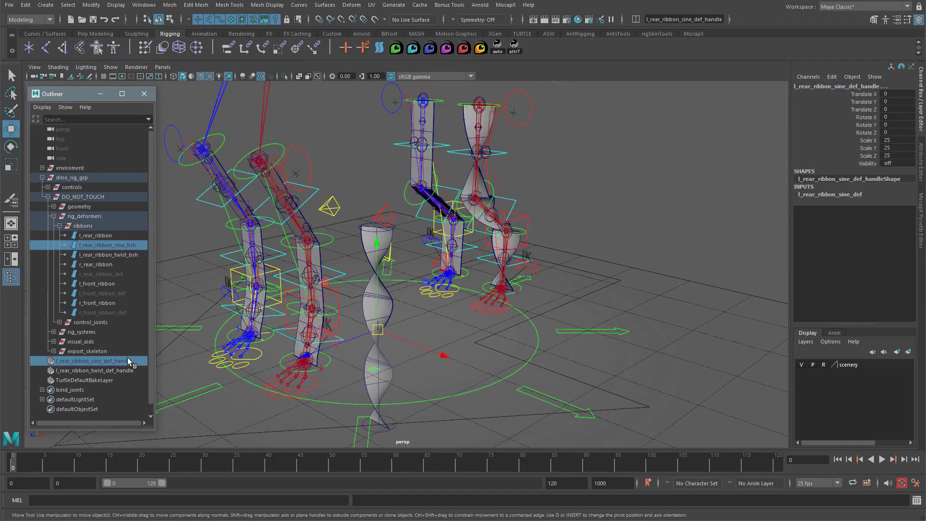
pyautogui.hotkey('shift', 'h')
pyautogui.keyDown('alt'); pyautogui.moveTo(595, 230); pyautogui.dragTo(610, 219); pyautogui.keyUp('alt')
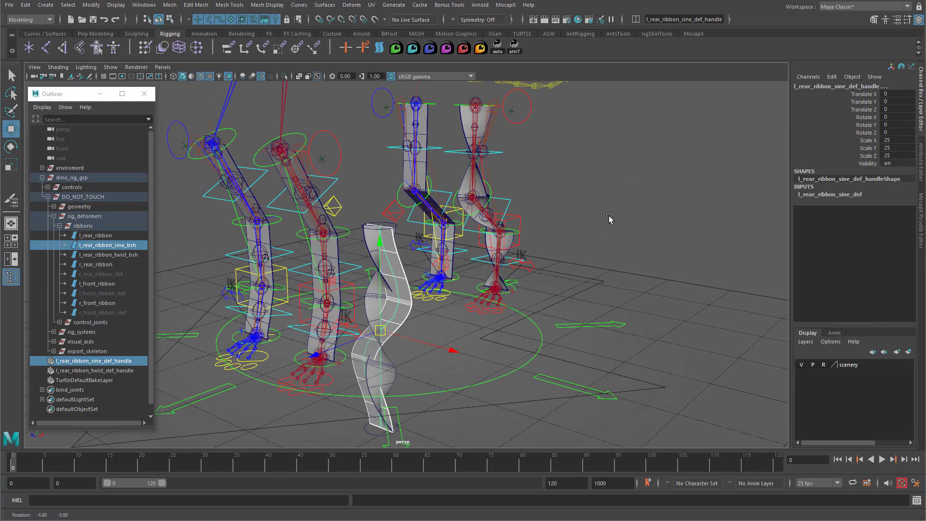
pyautogui.click(532, 265)
pyautogui.moveTo(866, 117); pyautogui.dragTo(874, 150)
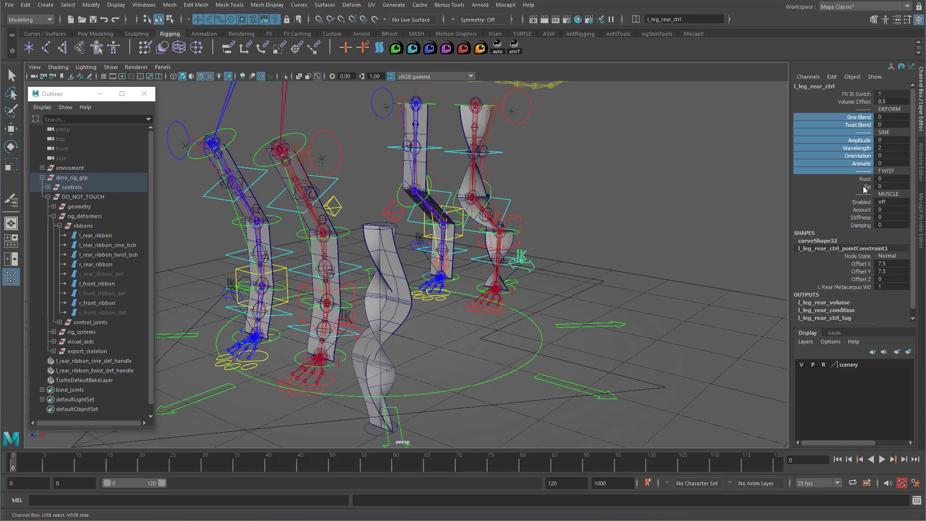
# Hide the left rear leg's sine and twist deformer handles together with their two blend shape target planes.
pyautogui.click(126, 361)
pyautogui.keyDown('ctrl'); pyautogui.click(126, 367); pyautogui.keyUp('ctrl')
pyautogui.press('w')
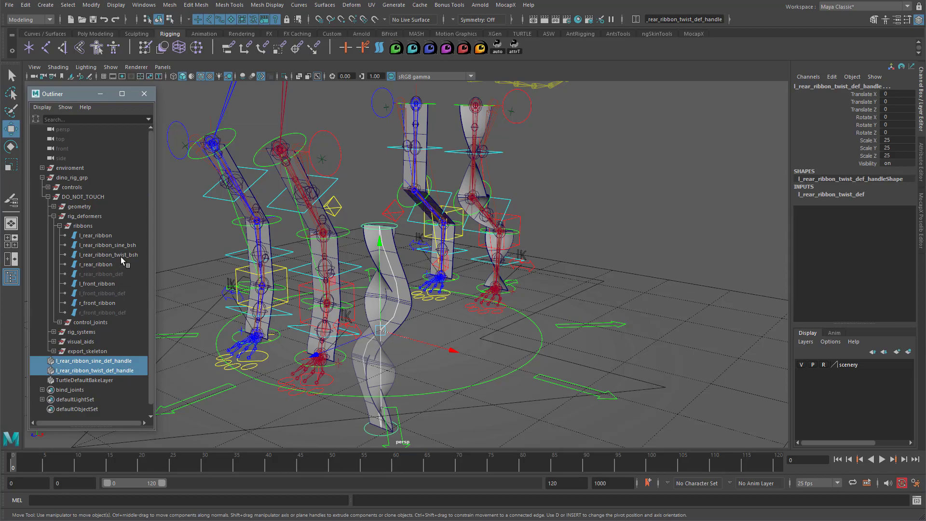
pyautogui.keyDown('ctrl'); pyautogui.moveTo(124, 256); pyautogui.dragTo(123, 248); pyautogui.keyUp('ctrl')
pyautogui.hotkey('ctrl', 'h')
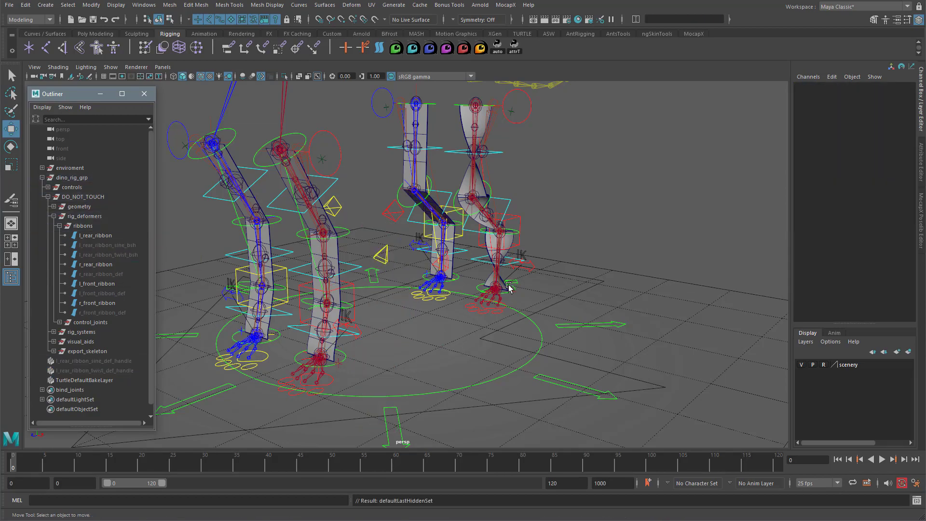
# Open the Connection Editor with l_leg_rear_ctrl loaded as the source object.
pyautogui.keyDown('alt'); pyautogui.moveTo(498, 235); pyautogui.dragTo(464, 292, button='middle'); pyautogui.keyUp('alt')
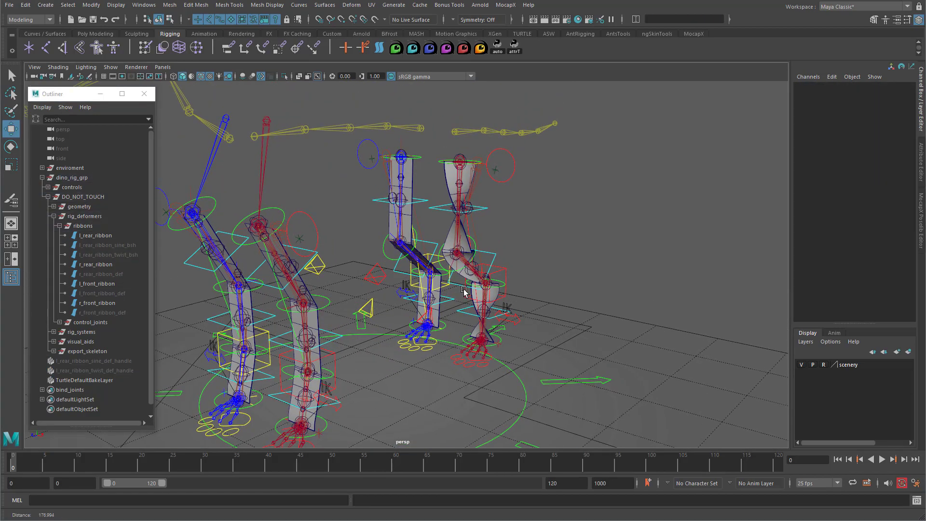
pyautogui.keyDown('alt'); pyautogui.moveTo(463, 292); pyautogui.dragTo(528, 350, button='right'); pyautogui.keyUp('alt')
pyautogui.keyDown('alt'); pyautogui.moveTo(527, 349); pyautogui.dragTo(527, 344); pyautogui.keyUp('alt')
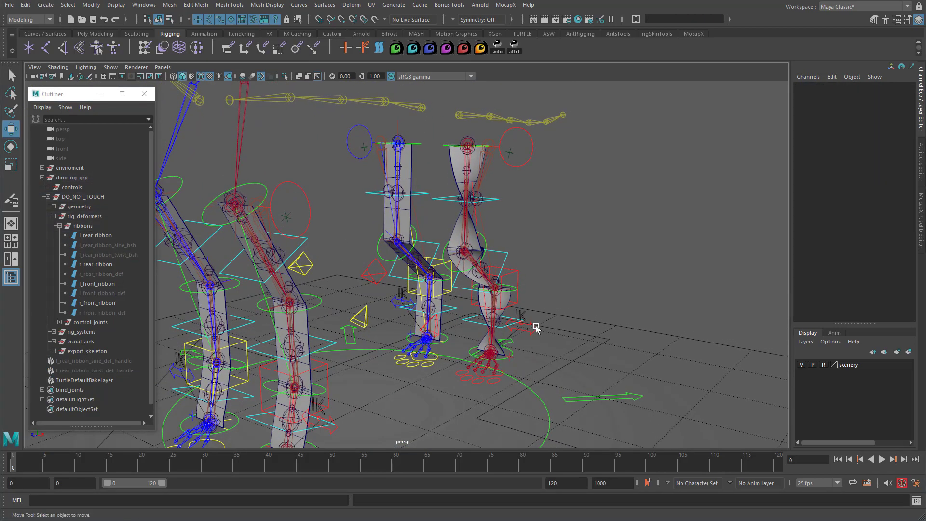
pyautogui.click(535, 328)
pyautogui.click(143, 4)
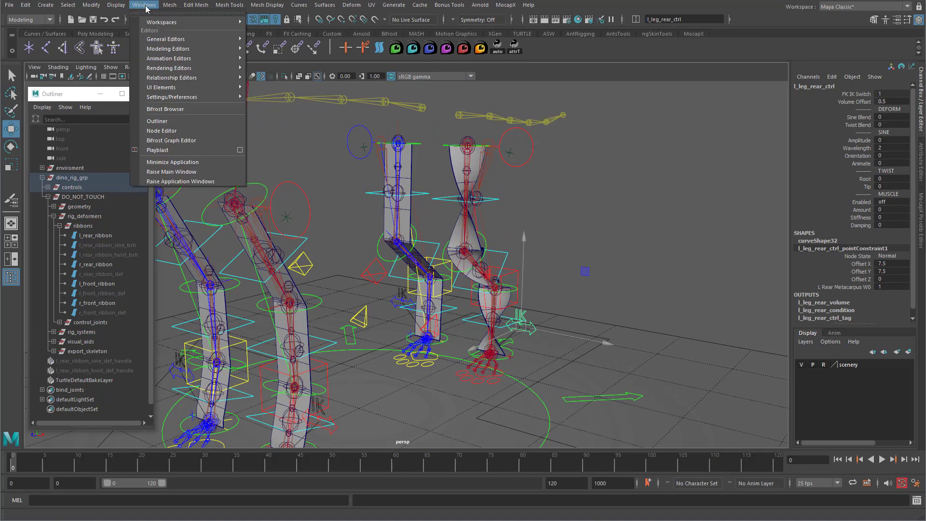
pyautogui.moveTo(168, 41)
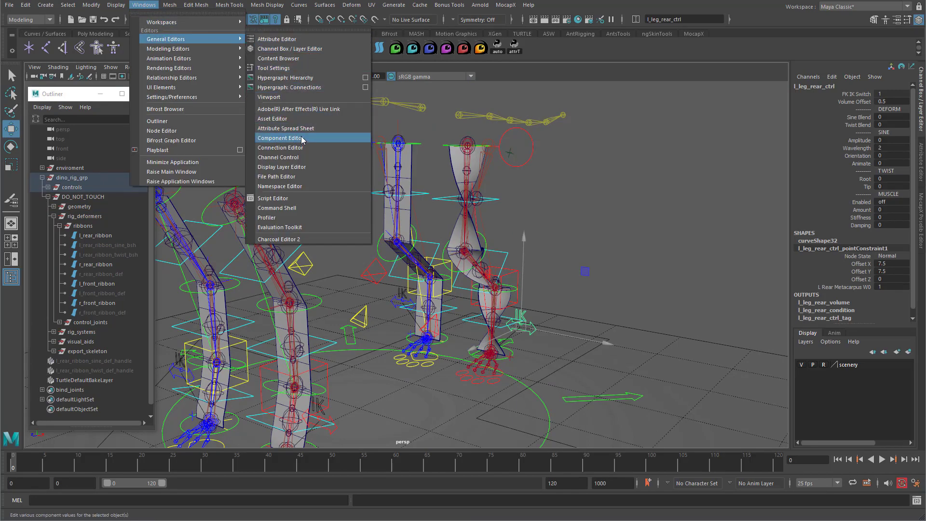
pyautogui.click(289, 148)
pyautogui.moveTo(300, 152); pyautogui.dragTo(331, 114)
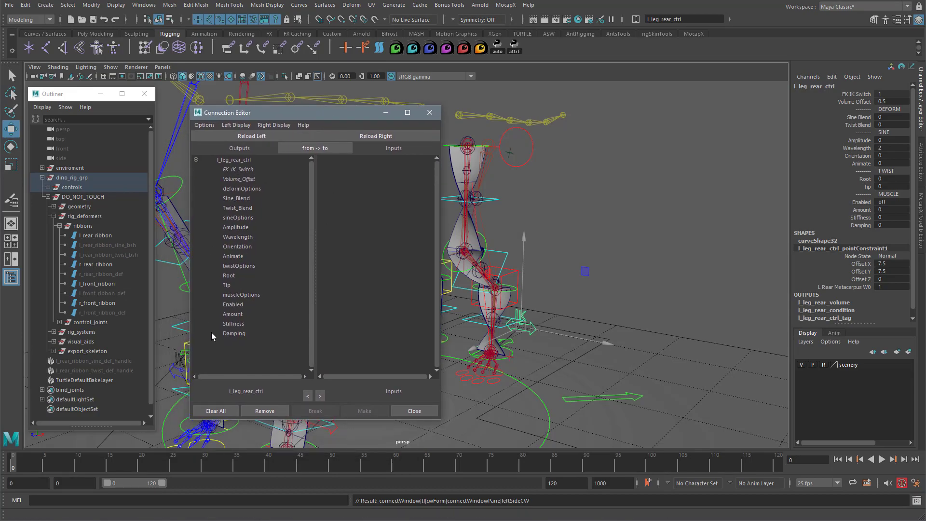
# Load l_rear_ribbon_def_bsh as the connection target and connect Twist_Blend to its l_rear_ribbon_twist_bsh weight.
pyautogui.click(237, 199)
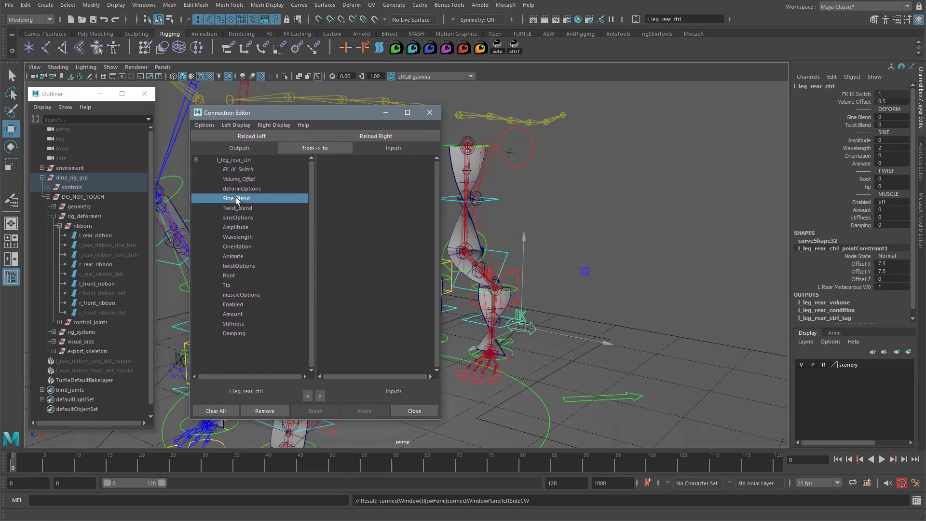
pyautogui.click(237, 208)
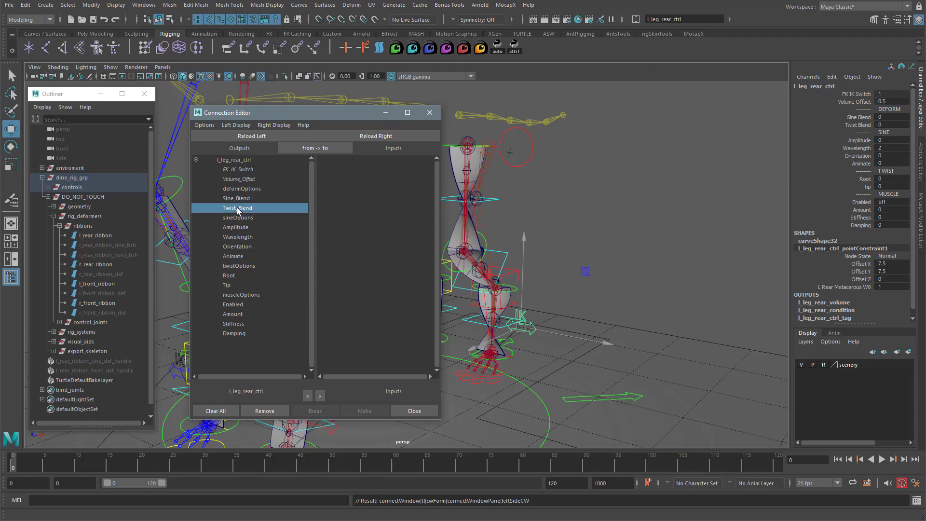
pyautogui.keyDown('alt'); pyautogui.moveTo(548, 310); pyautogui.dragTo(572, 307, button='middle'); pyautogui.keyUp('alt')
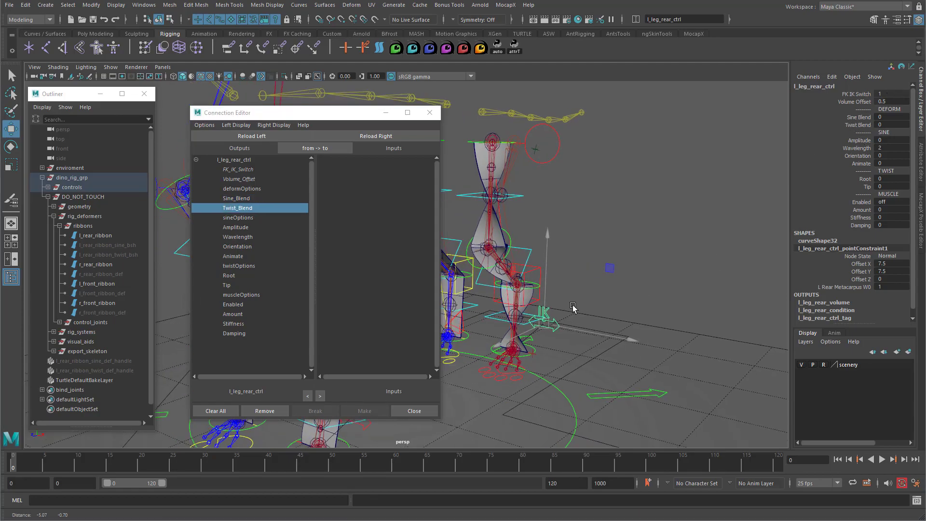
pyautogui.click(475, 158)
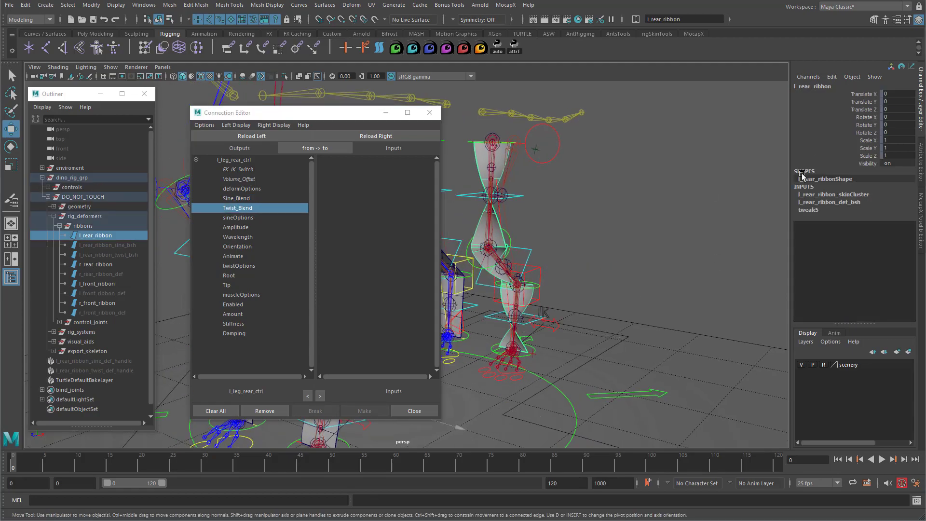
pyautogui.click(853, 202)
pyautogui.click(399, 138)
pyautogui.click(322, 246)
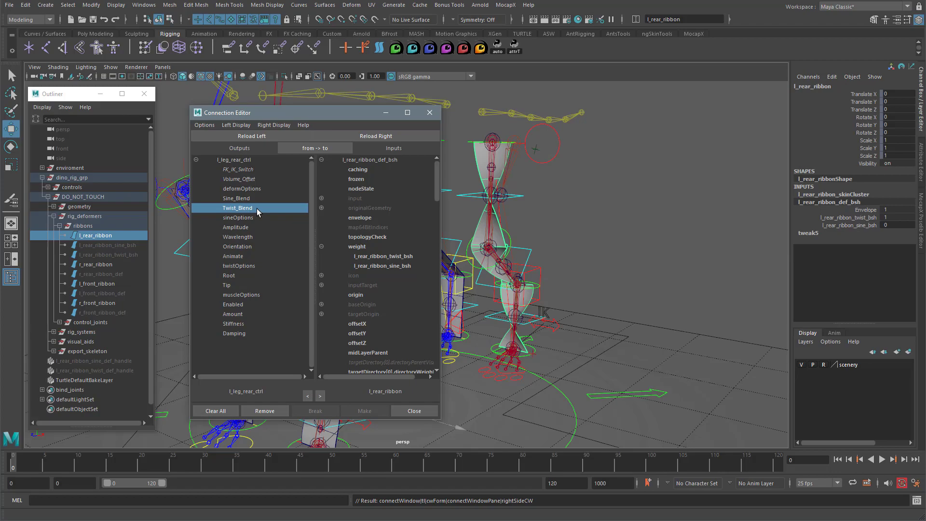
pyautogui.click(396, 255)
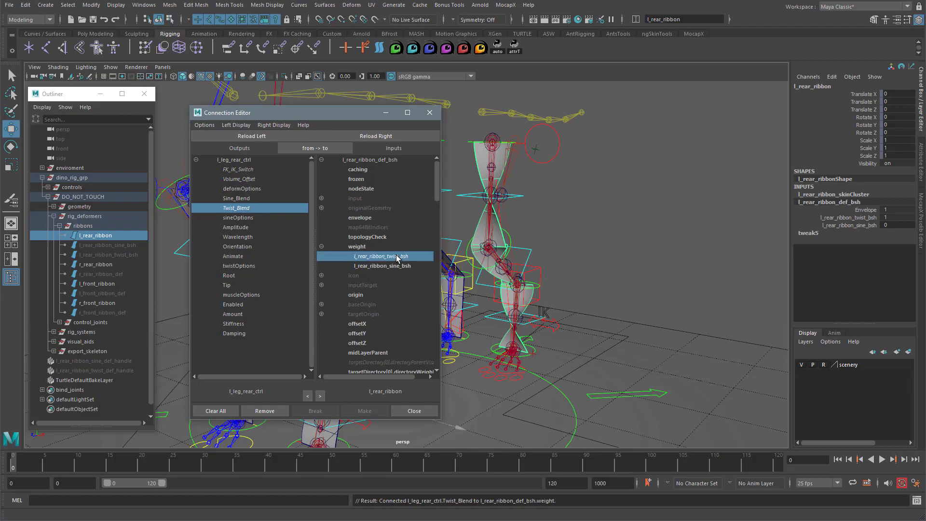
# Connect Sine_Blend on l_leg_rear_ctrl to the l_rear_ribbon_sine_bsh weight of l_rear_ribbon_def_bsh.
pyautogui.click(241, 199)
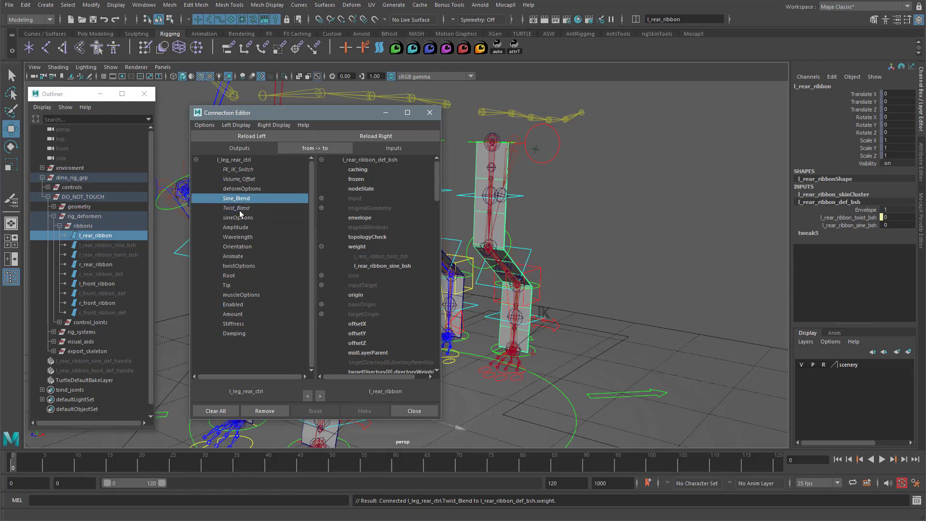
pyautogui.click(397, 264)
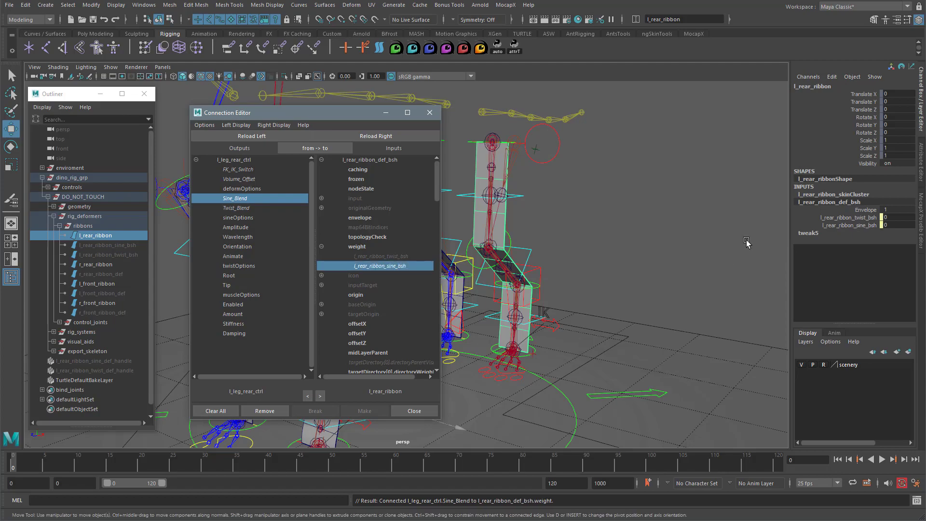
# Test the Sine Blend and Twist Blend attributes on l_leg_rear_ctrl, then leave Sine Blend at 1 and Twist Blend at 0.
pyautogui.click(555, 323)
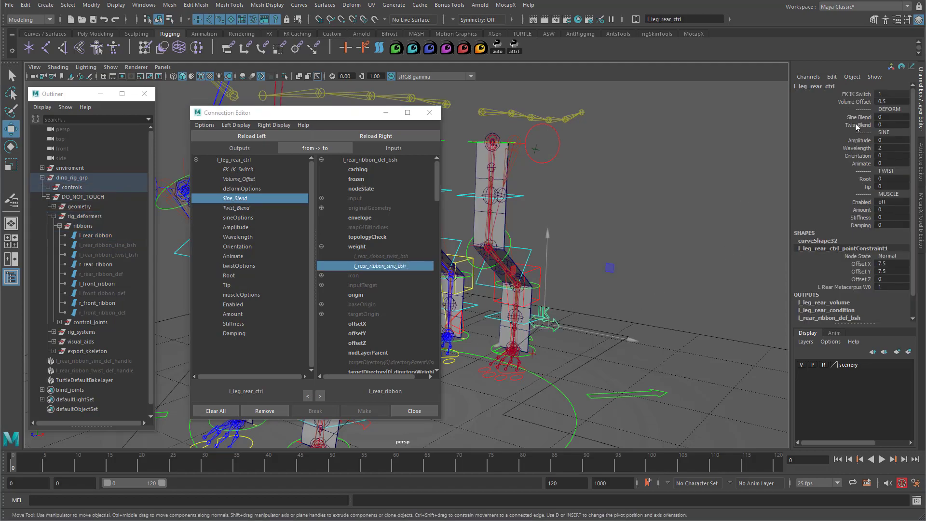
pyautogui.click(858, 118)
pyautogui.moveTo(680, 158); pyautogui.dragTo(645, 159, button='middle')
pyautogui.click(859, 125)
pyautogui.click(858, 117)
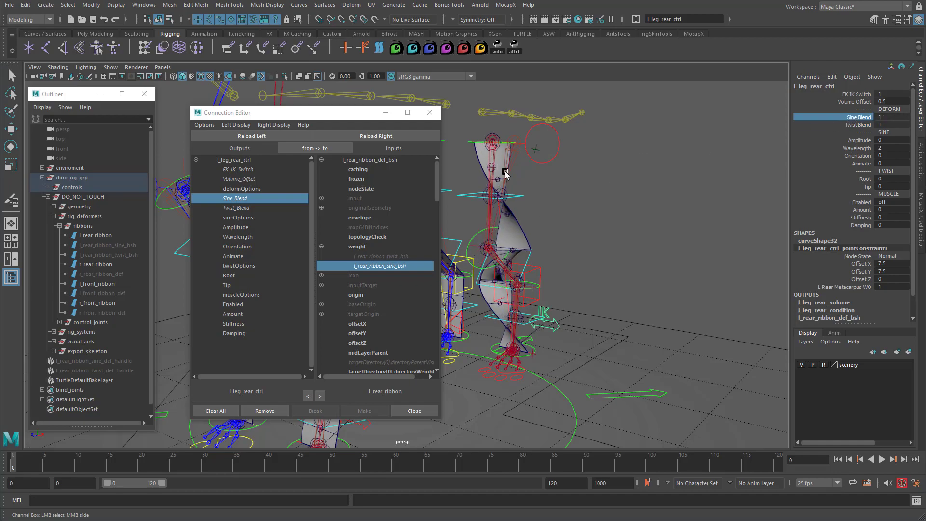
pyautogui.moveTo(859, 120); pyautogui.dragTo(858, 126)
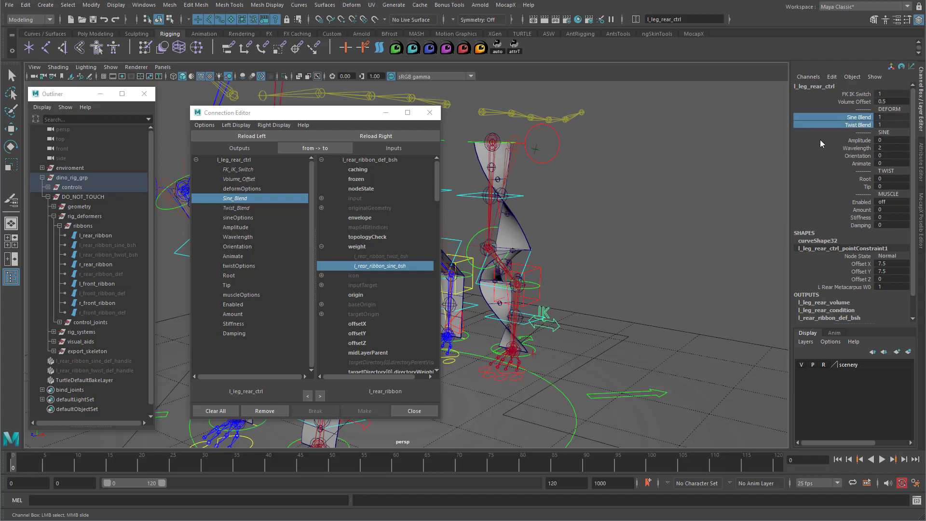
pyautogui.moveTo(706, 157); pyautogui.dragTo(717, 173, button='middle')
pyautogui.click(853, 117)
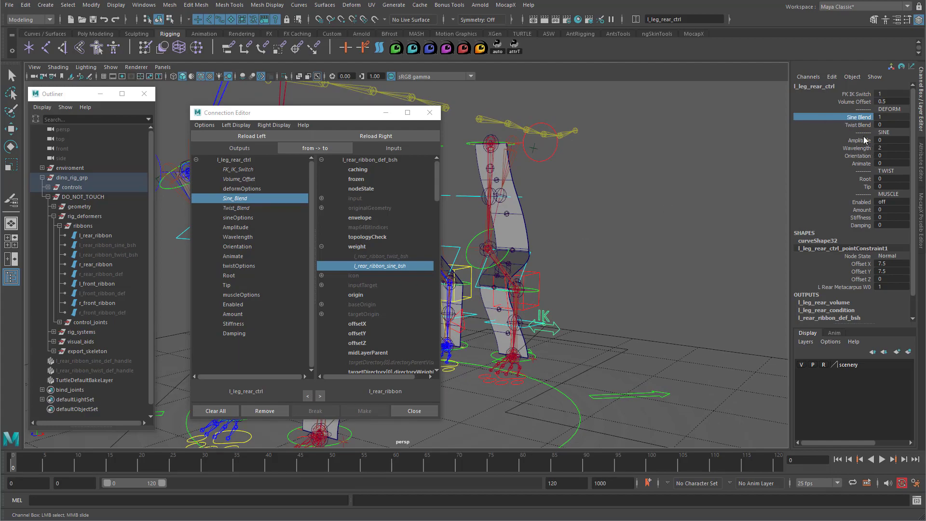
# Load l_rear_ribbon_sine_def_handleShape as the connection target and bring its amplitude, wavelength and offset attributes into view.
pyautogui.moveTo(863, 140); pyautogui.dragTo(863, 163)
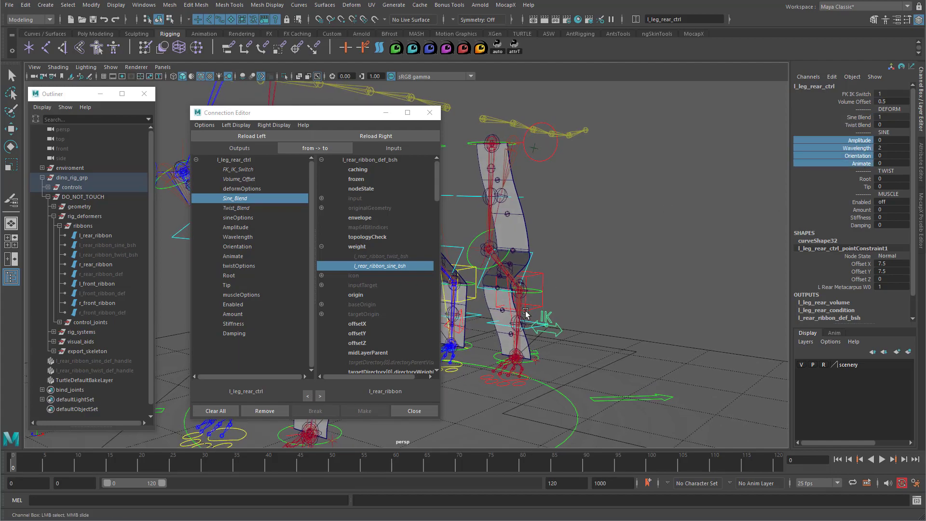
pyautogui.click(92, 363)
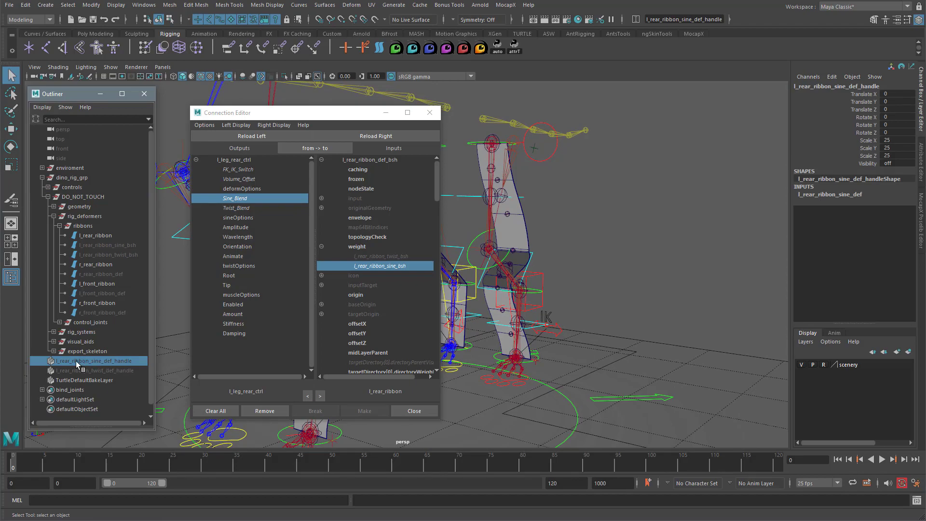
pyautogui.click(918, 171)
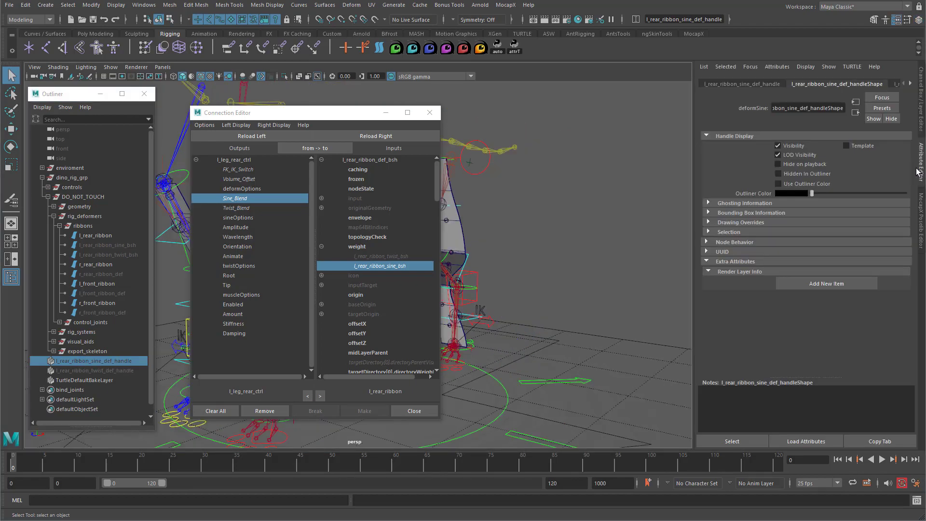
pyautogui.click(773, 85)
pyautogui.click(836, 84)
pyautogui.click(733, 442)
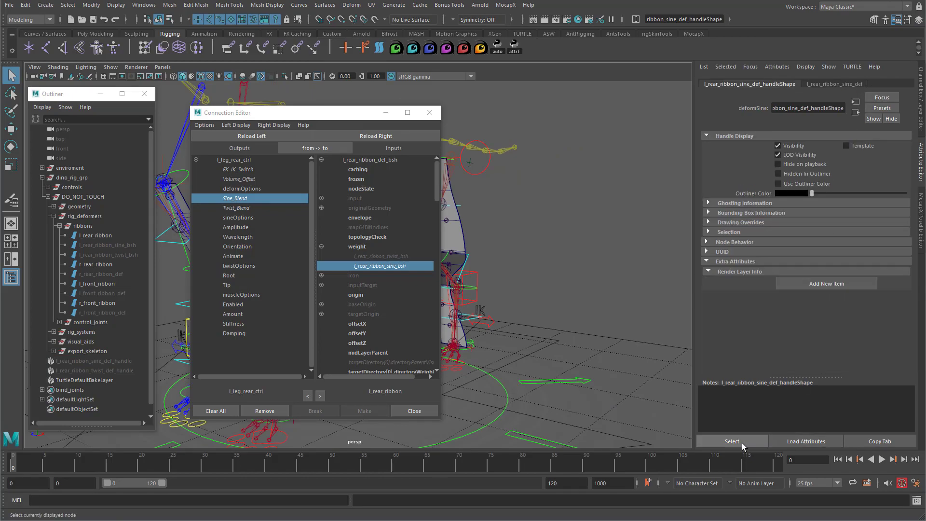
pyautogui.click(395, 136)
pyautogui.scroll(-10, 372, 317)
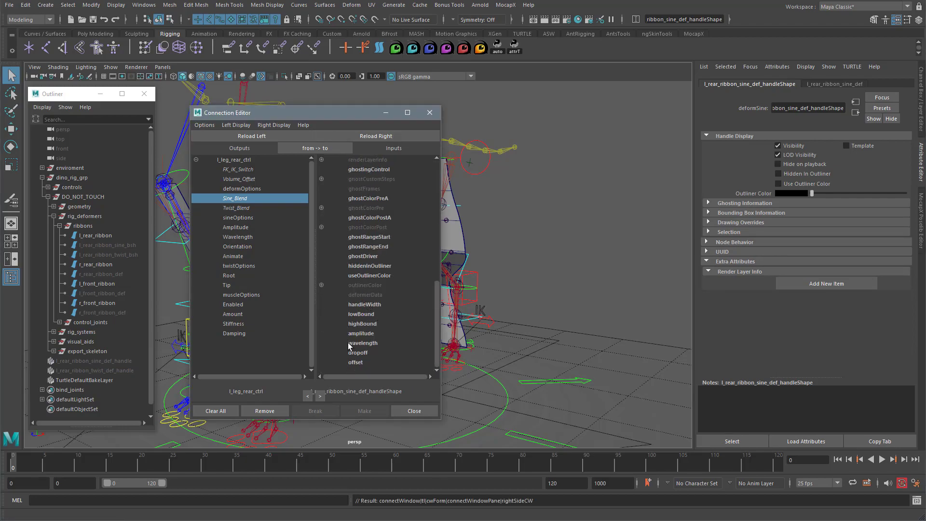
# Connect Amplitude, Wavelength and Animate on l_leg_rear_ctrl to the sine handle shape's amplitude, wavelength and offset.
pyautogui.keyDown('alt'); pyautogui.moveTo(518, 269); pyautogui.dragTo(606, 260, button='middle'); pyautogui.keyUp('alt')
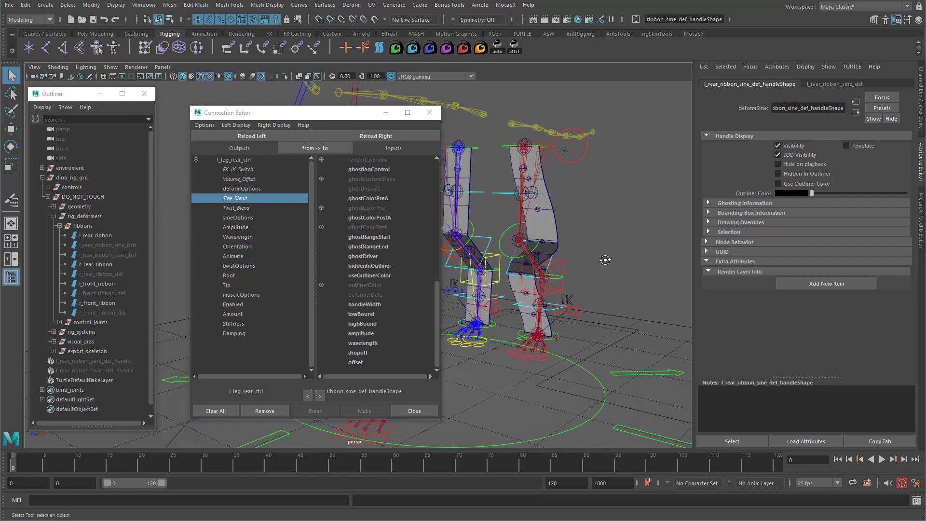
pyautogui.click(255, 229)
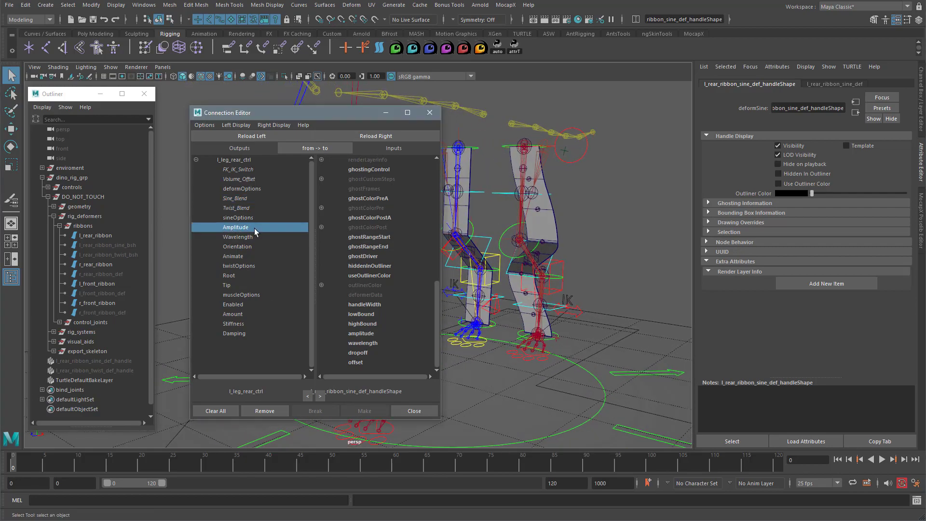
pyautogui.click(362, 335)
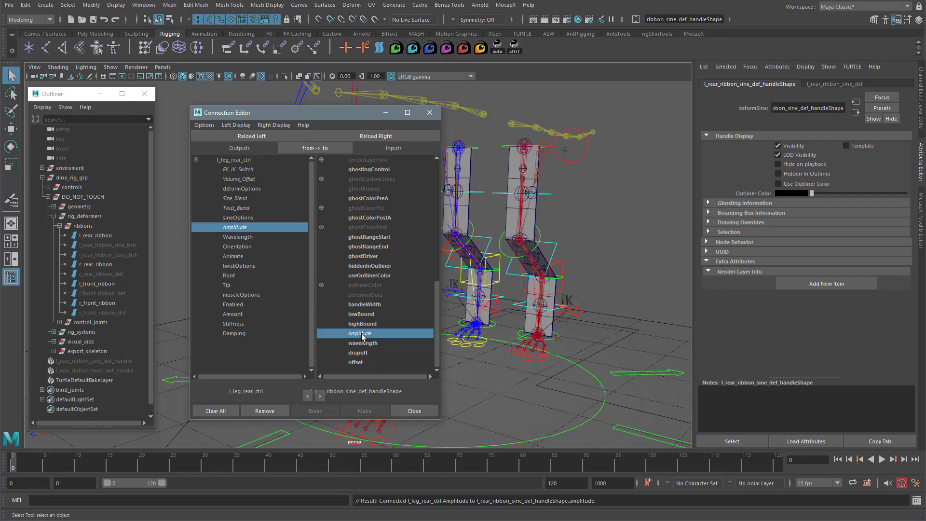
pyautogui.click(241, 237)
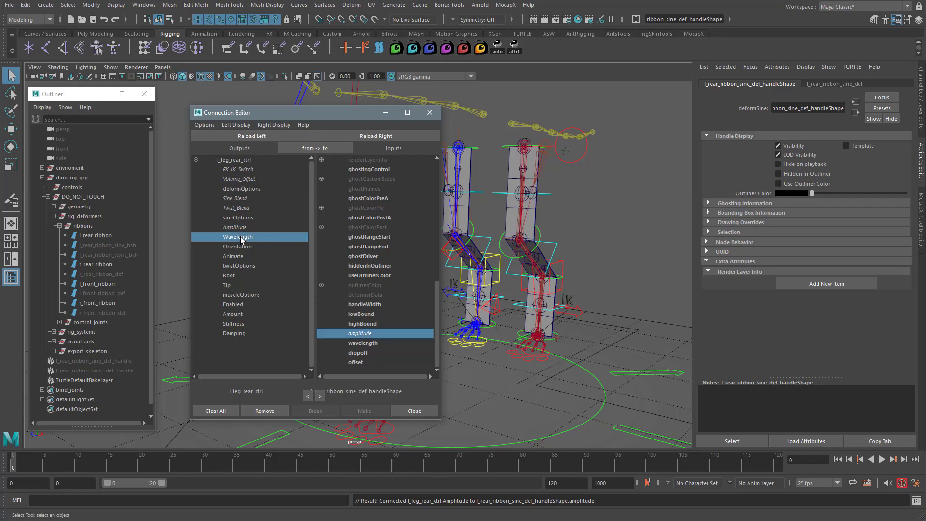
pyautogui.click(361, 343)
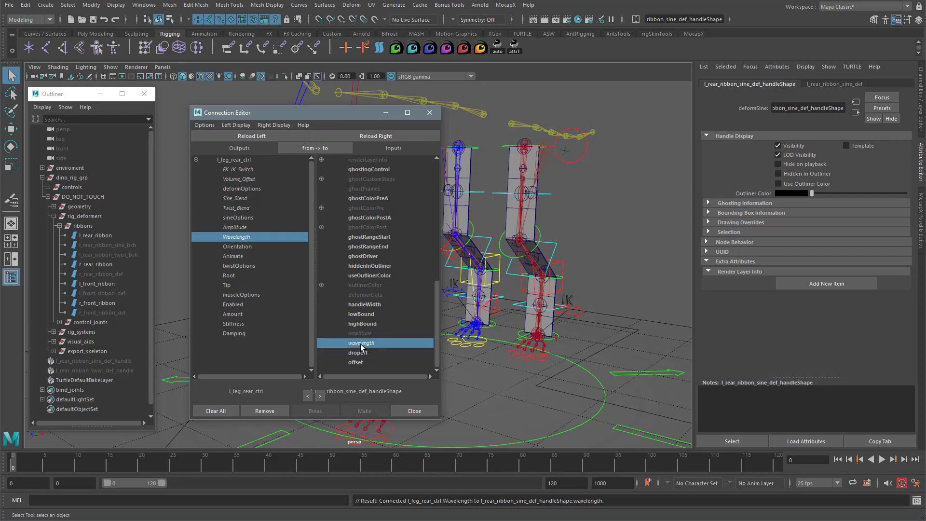
pyautogui.click(247, 249)
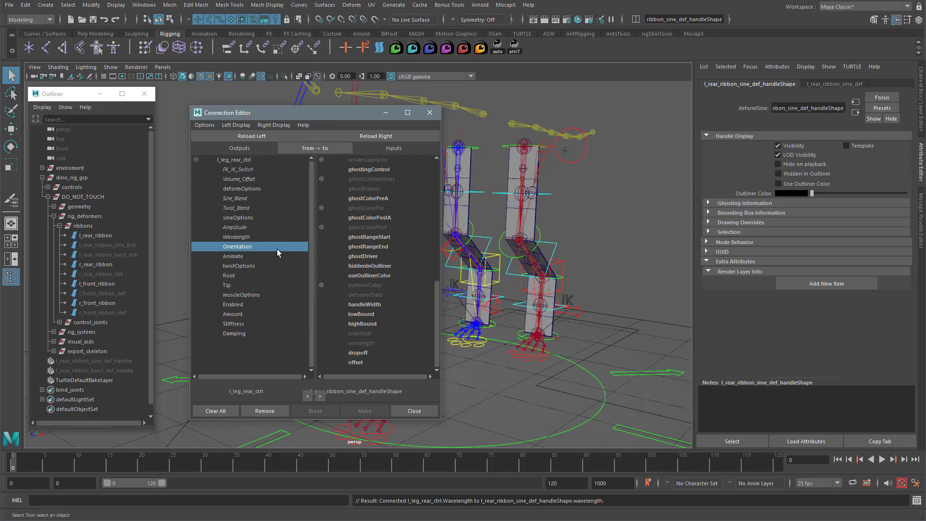
pyautogui.click(243, 258)
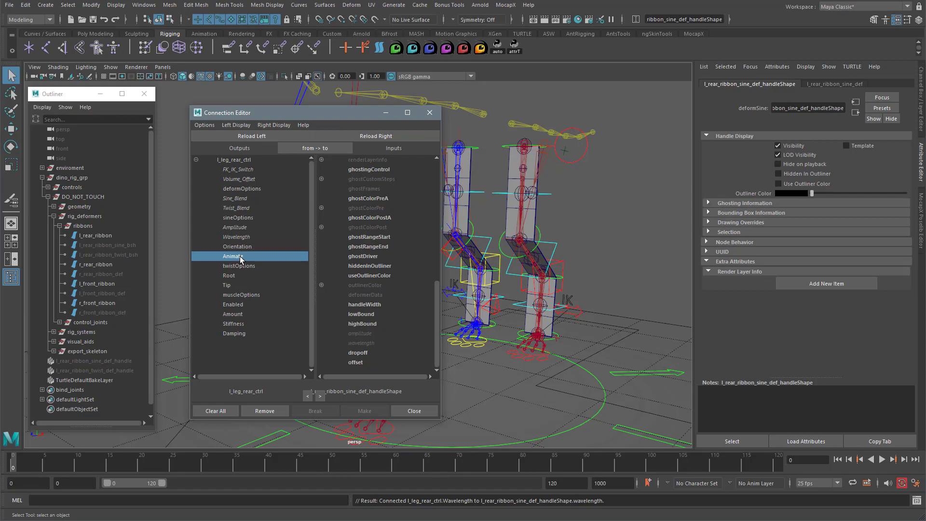
pyautogui.click(363, 363)
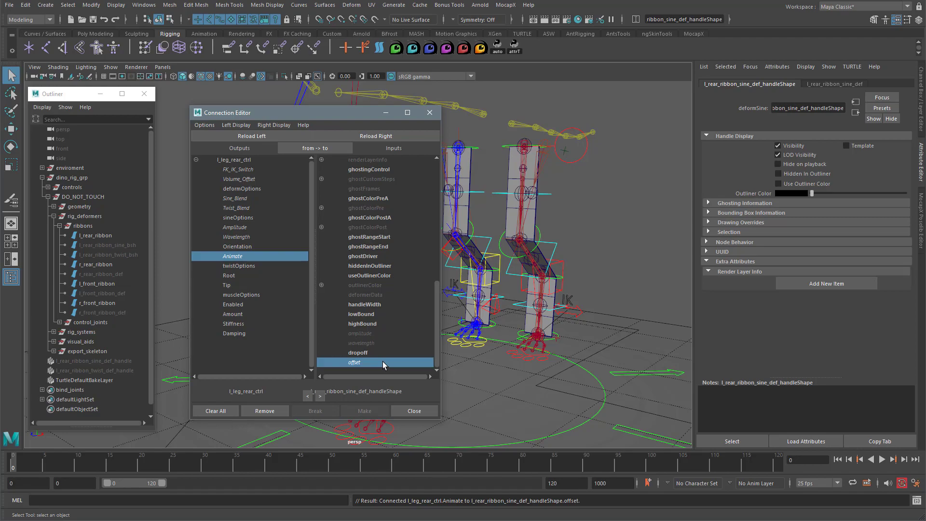
# Select l_leg_rear_ctrl and set its sine Amplitude to 0.5.
pyautogui.click(581, 312)
pyautogui.click(919, 115)
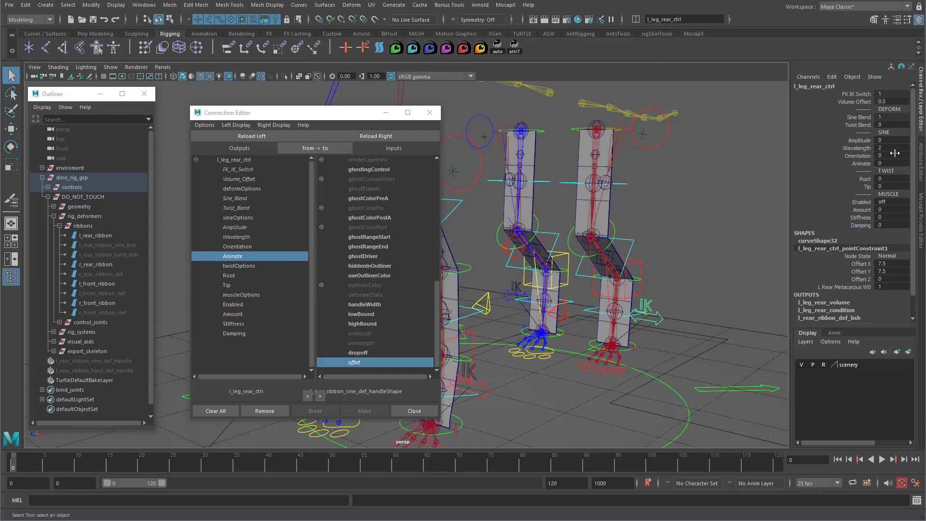
pyautogui.click(861, 140)
pyautogui.moveTo(648, 216); pyautogui.dragTo(647, 212, button='middle')
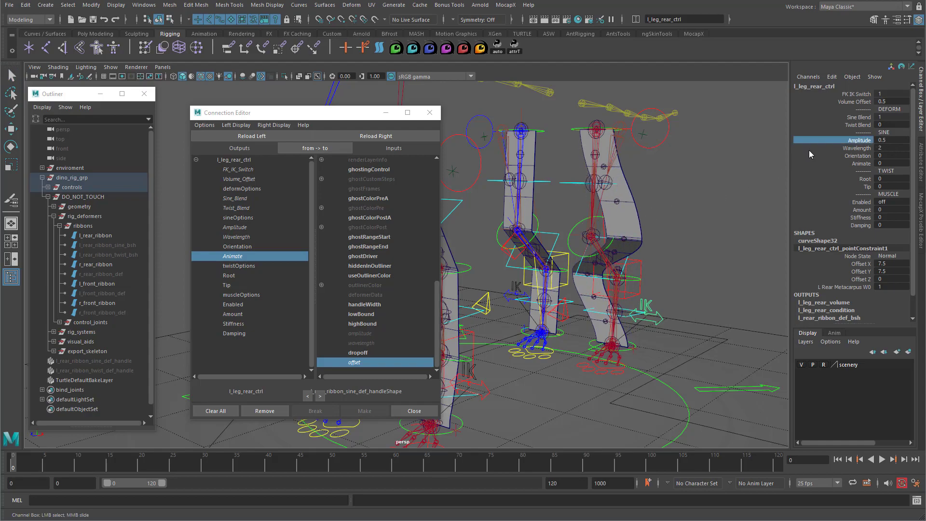
# Try different Animate and Orientation values on l_leg_rear_ctrl, undoing each change.
pyautogui.click(861, 163)
pyautogui.moveTo(713, 222); pyautogui.dragTo(752, 222, button='middle')
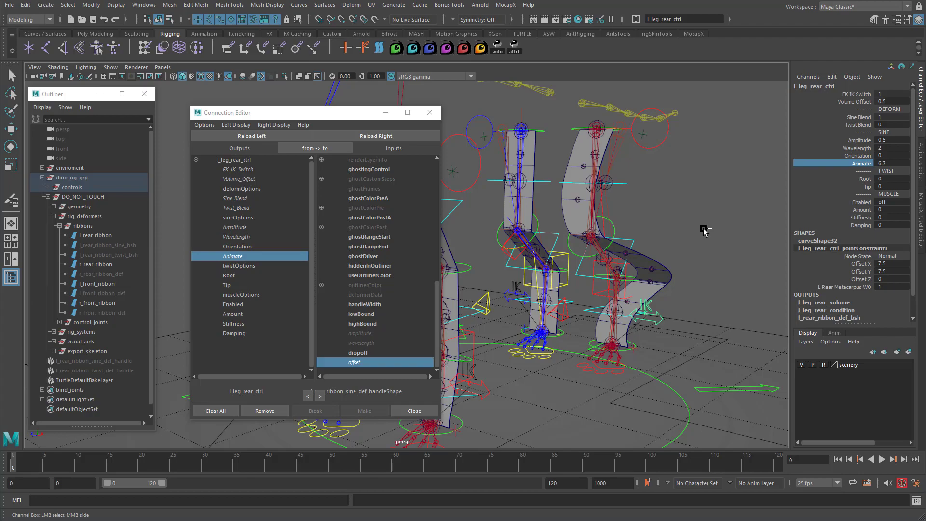
pyautogui.hotkey('ctrl', 'z')
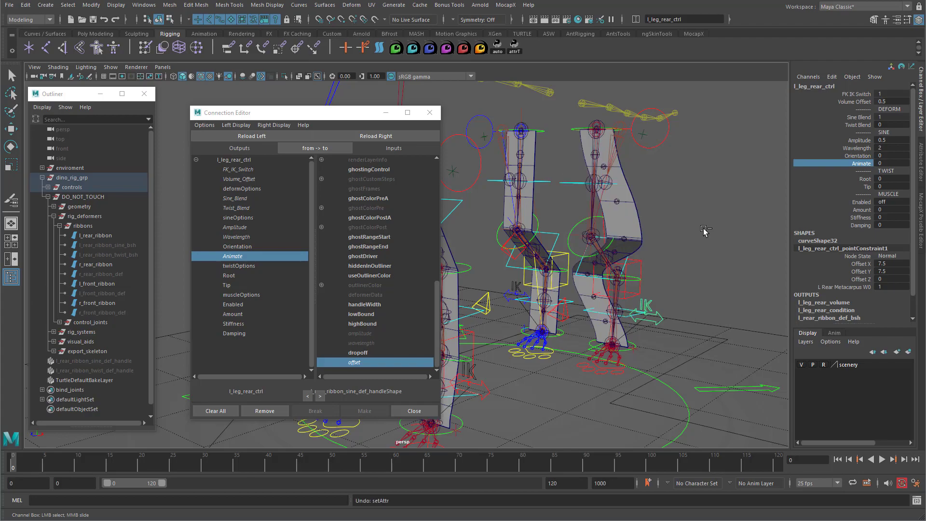
pyautogui.click(846, 157)
pyautogui.moveTo(724, 184); pyautogui.dragTo(682, 190, button='middle')
pyautogui.hotkey('ctrl', 'z')
# Try rotating l_rear_ribbon_sine_def_handle about Y to see its effect on the leg ribbon, and undo the rotation.
pyautogui.keyDown('alt'); pyautogui.moveTo(683, 291); pyautogui.dragTo(567, 289, button='right'); pyautogui.keyUp('alt')
pyautogui.keyDown('alt'); pyautogui.moveTo(567, 289); pyautogui.dragTo(612, 253, button='middle'); pyautogui.keyUp('alt')
pyautogui.keyDown('alt'); pyautogui.moveTo(612, 253); pyautogui.dragTo(607, 268); pyautogui.keyUp('alt')
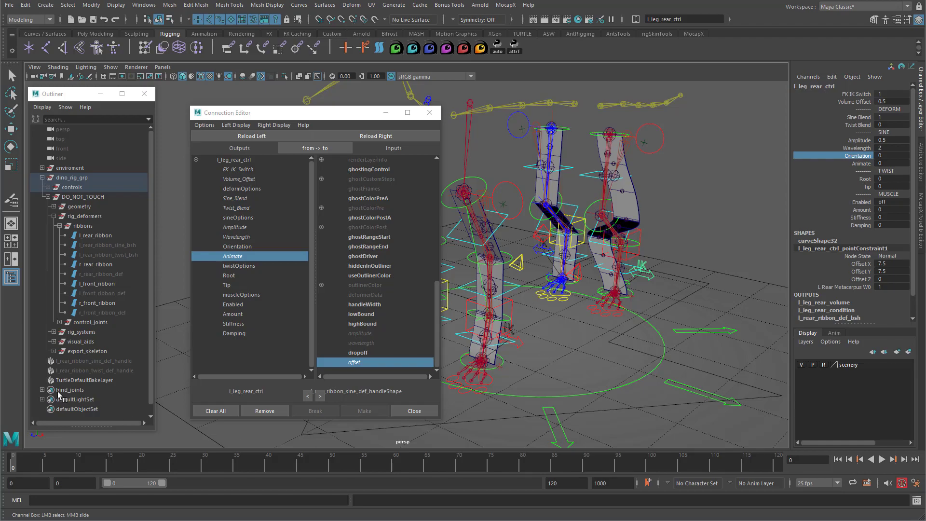
pyautogui.click(100, 361)
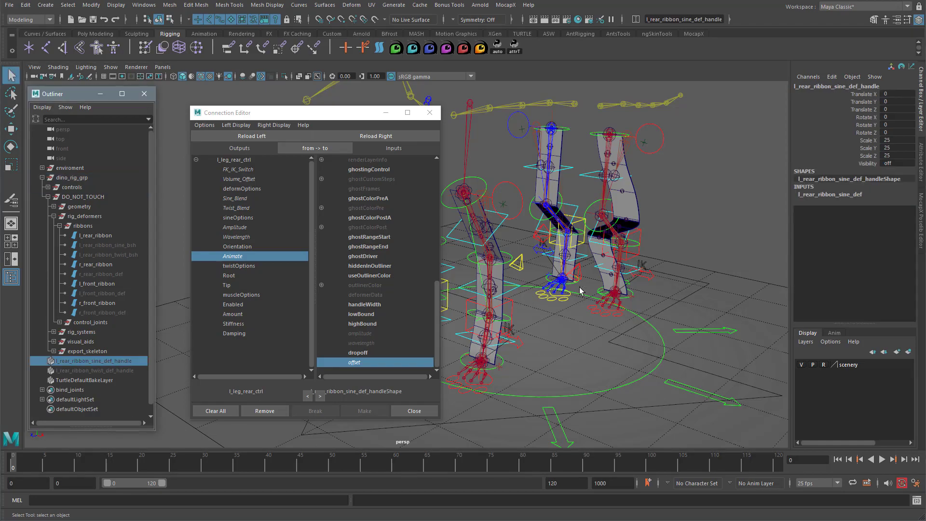
pyautogui.click(866, 125)
pyautogui.moveTo(676, 212); pyautogui.dragTo(659, 251, button='middle')
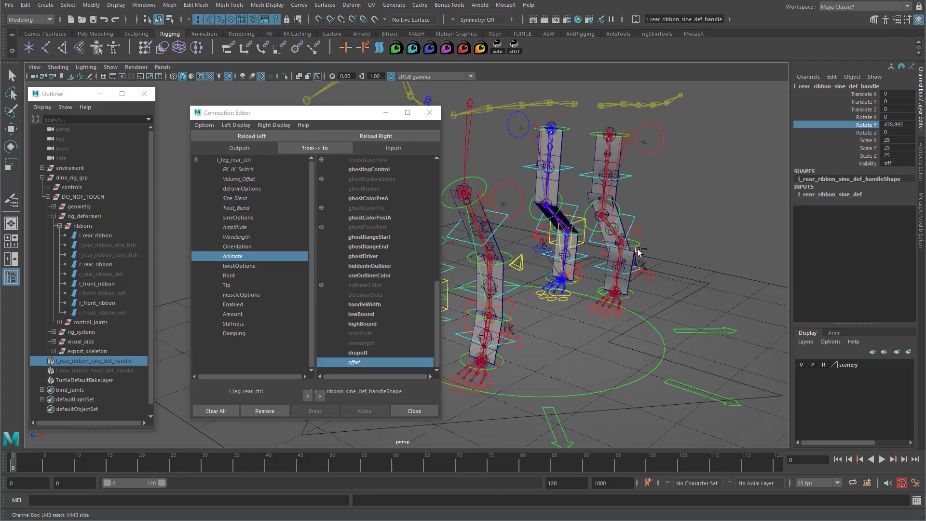
pyautogui.hotkey('ctrl', 'z')
pyautogui.keyDown('alt'); pyautogui.moveTo(598, 249); pyautogui.dragTo(579, 244); pyautogui.keyUp('alt')
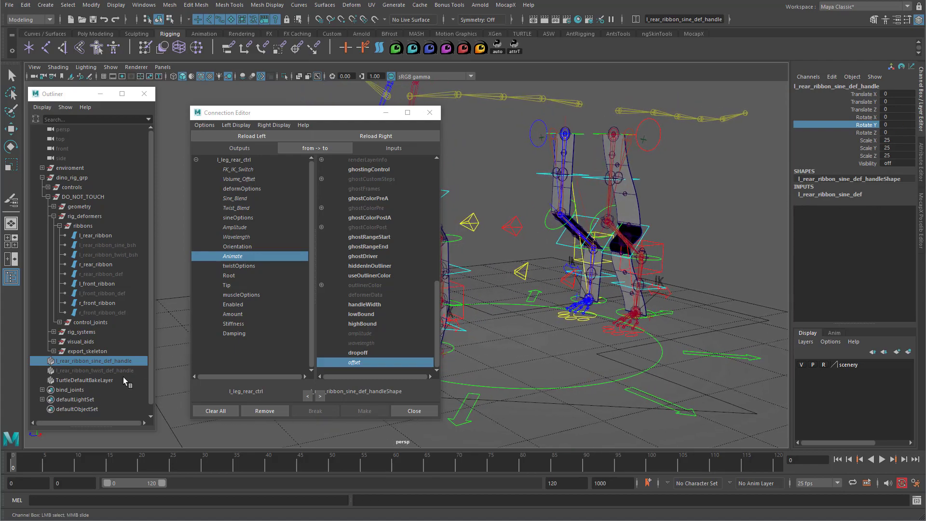
# Unhide l_rear_ribbon_sine_bsh and l_rear_ribbon_sine_def_handle.
pyautogui.click(107, 245)
pyautogui.hotkey('shift', 'h')
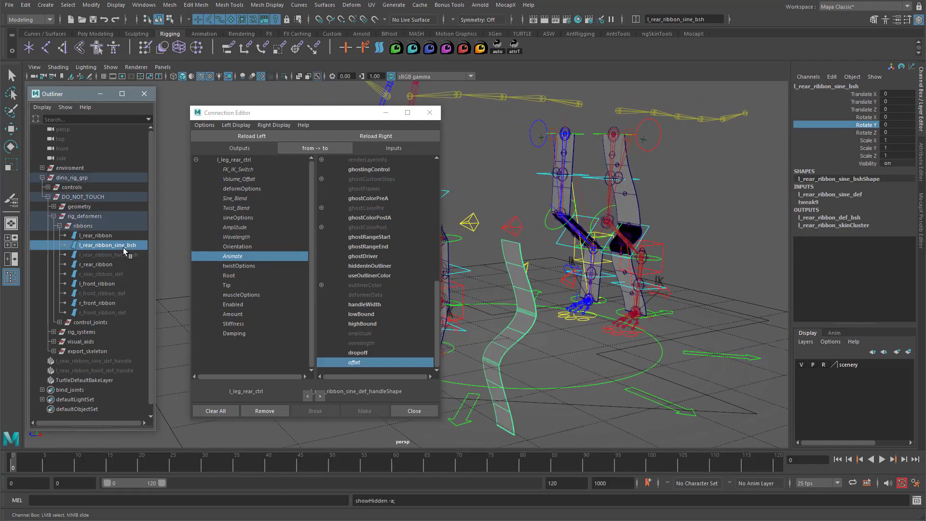
pyautogui.click(114, 362)
pyautogui.hotkey('shift', 'h')
pyautogui.keyDown('alt'); pyautogui.moveTo(540, 314); pyautogui.dragTo(577, 256, button='middle'); pyautogui.keyUp('alt')
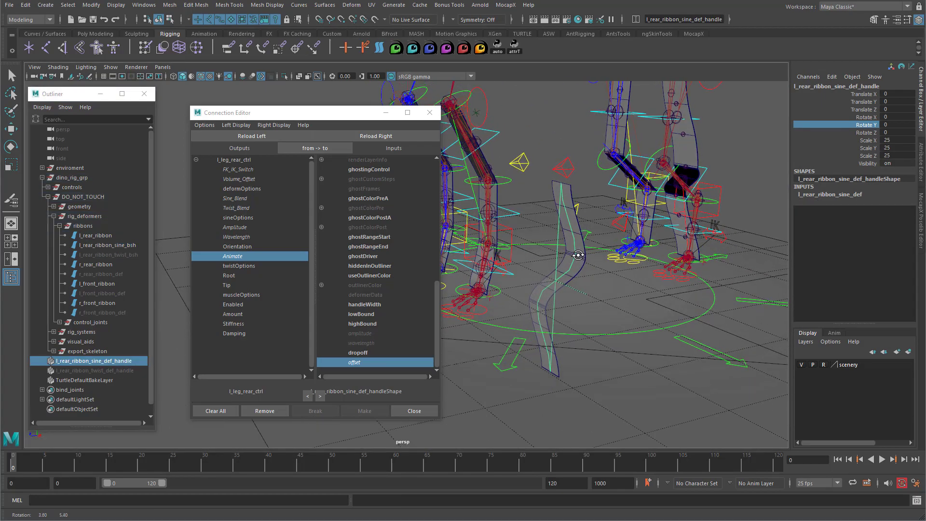
# Try the Rotate Y value on the unhidden sine handle while watching its target plane, and undo it.
pyautogui.keyDown('alt'); pyautogui.moveTo(577, 256); pyautogui.dragTo(601, 308); pyautogui.keyUp('alt')
pyautogui.moveTo(602, 308); pyautogui.dragTo(774, 316, button='middle')
pyautogui.hotkey('ctrl', 'z')
pyautogui.keyDown('alt'); pyautogui.moveTo(646, 302); pyautogui.dragTo(695, 270); pyautogui.keyUp('alt')
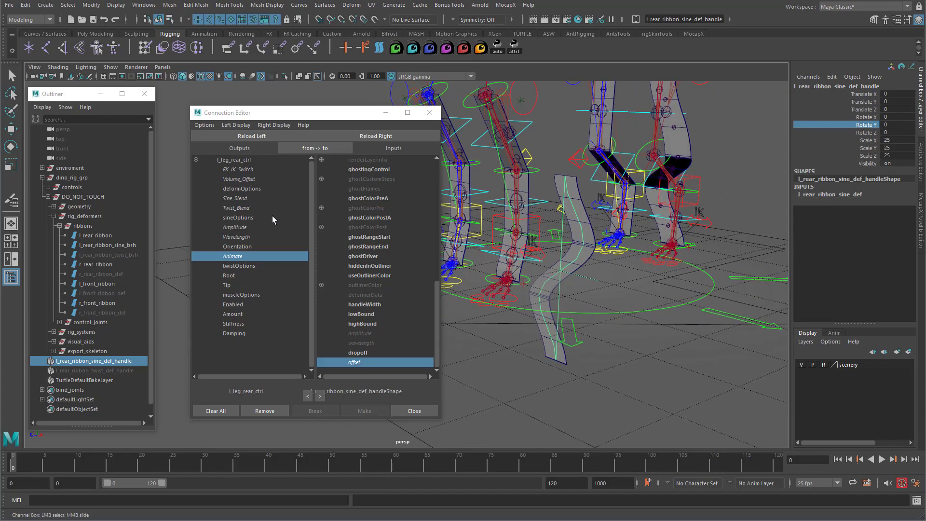
# Load l_rear_ribbon_sine_def_handle as the connection target and filter out its non-keyable attributes.
pyautogui.click(375, 140)
pyautogui.scroll(7, 384, 208)
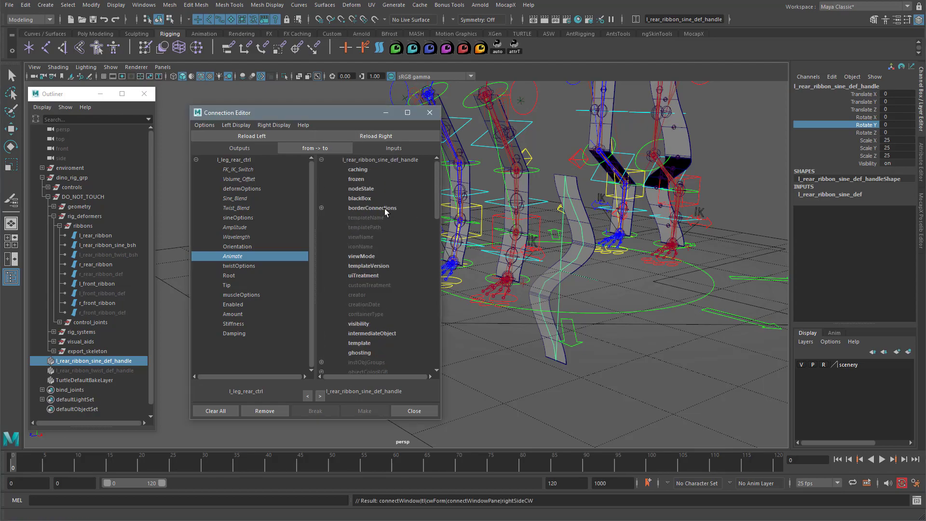
pyautogui.click(286, 125)
pyautogui.click(284, 192)
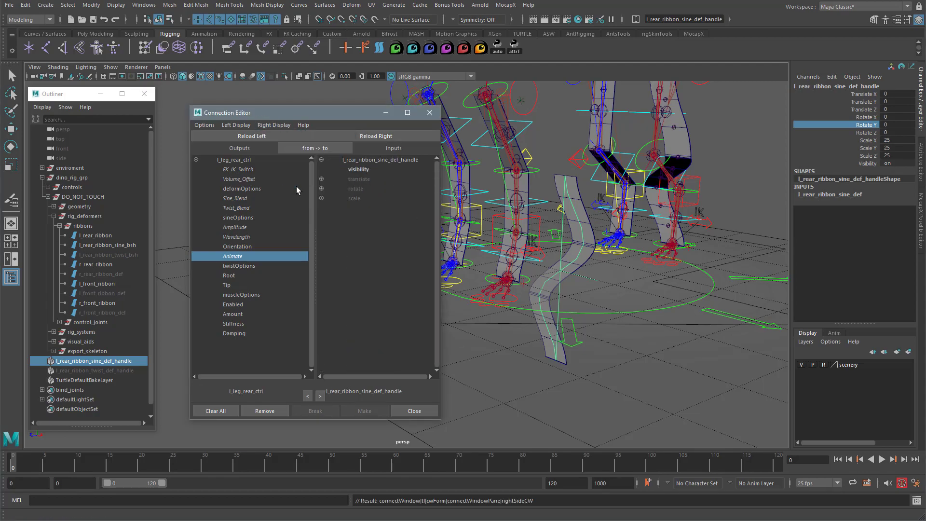
# Connect Orientation on l_leg_rear_ctrl to rotateY of l_rear_ribbon_sine_def_handle.
pyautogui.click(322, 189)
pyautogui.click(363, 208)
pyautogui.click(236, 247)
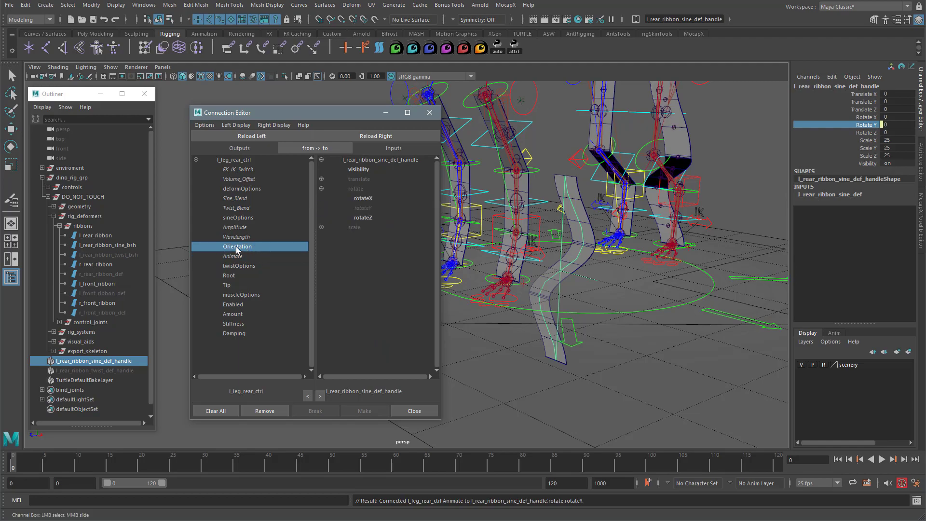
pyautogui.click(364, 208)
# Select l_leg_rear_ctrl and test its Amplitude attribute on the left rear leg ribbon.
pyautogui.keyDown('alt'); pyautogui.moveTo(688, 234); pyautogui.dragTo(696, 238); pyautogui.keyUp('alt')
pyautogui.keyDown('alt'); pyautogui.moveTo(696, 237); pyautogui.dragTo(643, 277, button='middle'); pyautogui.keyUp('alt')
pyautogui.press('q')
pyautogui.click(649, 259)
pyautogui.keyDown('alt'); pyautogui.moveTo(650, 262); pyautogui.dragTo(649, 243); pyautogui.keyUp('alt')
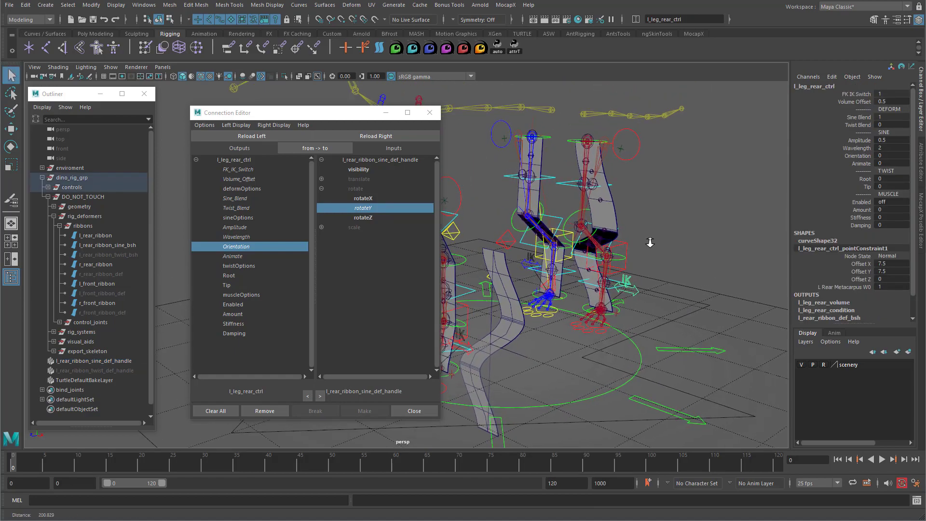
pyautogui.keyDown('alt'); pyautogui.moveTo(650, 242); pyautogui.dragTo(683, 237, button='right'); pyautogui.keyUp('alt')
pyautogui.click(860, 140)
pyautogui.moveTo(670, 177)
pyautogui.mouseDown(button='middle')
pyautogui.moveTo(723, 177)
pyautogui.moveTo(675, 177)
pyautogui.mouseUp(button='middle')
pyautogui.keyDown('alt'); pyautogui.moveTo(675, 178); pyautogui.dragTo(664, 181); pyautogui.keyUp('alt')
# Test the Orientation attribute on l_leg_rear_ctrl by varying its value, and undo the latest changes.
pyautogui.click(863, 156)
pyautogui.moveTo(820, 169); pyautogui.dragTo(687, 201, button='middle')
pyautogui.keyDown('alt'); pyautogui.moveTo(687, 201); pyautogui.dragTo(647, 202); pyautogui.keyUp('alt')
pyautogui.keyDown('alt'); pyautogui.moveTo(629, 279); pyautogui.dragTo(696, 279); pyautogui.keyUp('alt')
pyautogui.moveTo(697, 279); pyautogui.dragTo(626, 279, button='middle')
pyautogui.hotkey('ctrl', 'z')
pyautogui.hotkey('ctrl', 'z')
pyautogui.hotkey('ctrl', 'z')
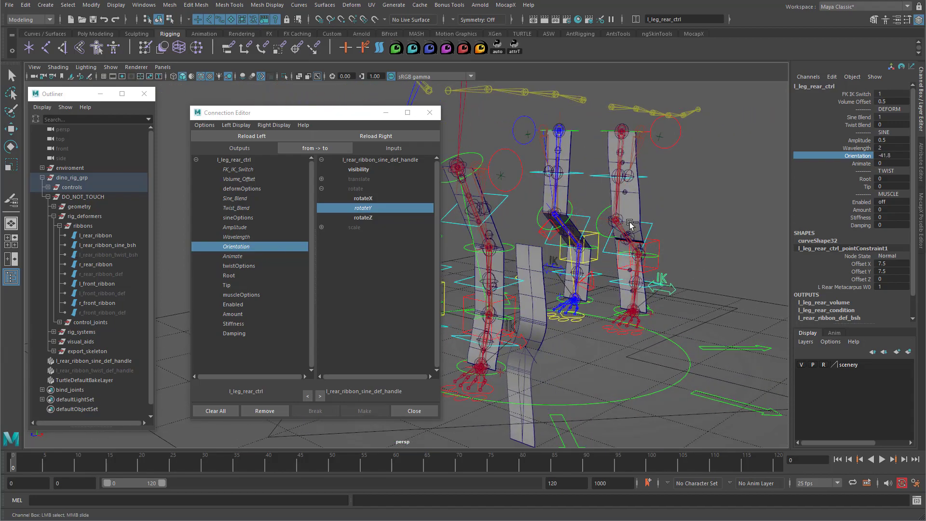
# Reset the Orientation attribute on l_leg_rear_ctrl to 0.
pyautogui.click(886, 156)
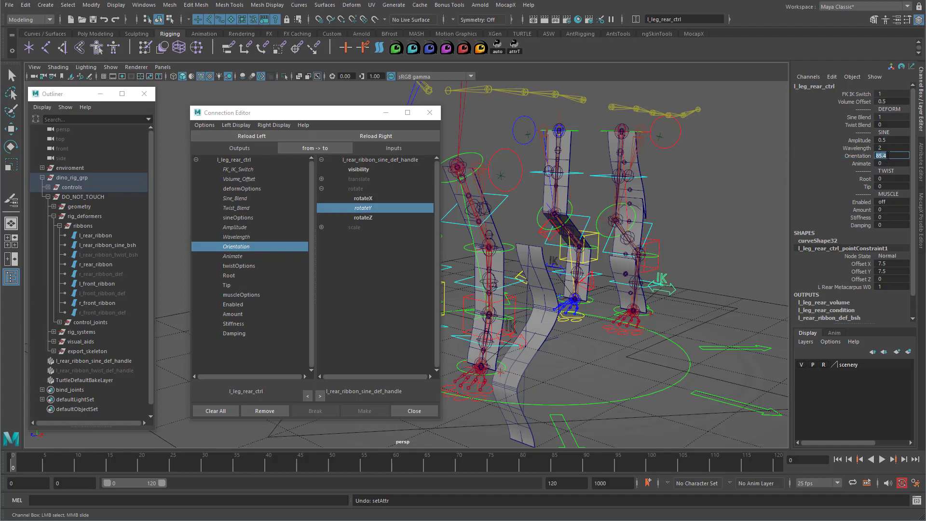
pyautogui.write('0')
pyautogui.press('Return')
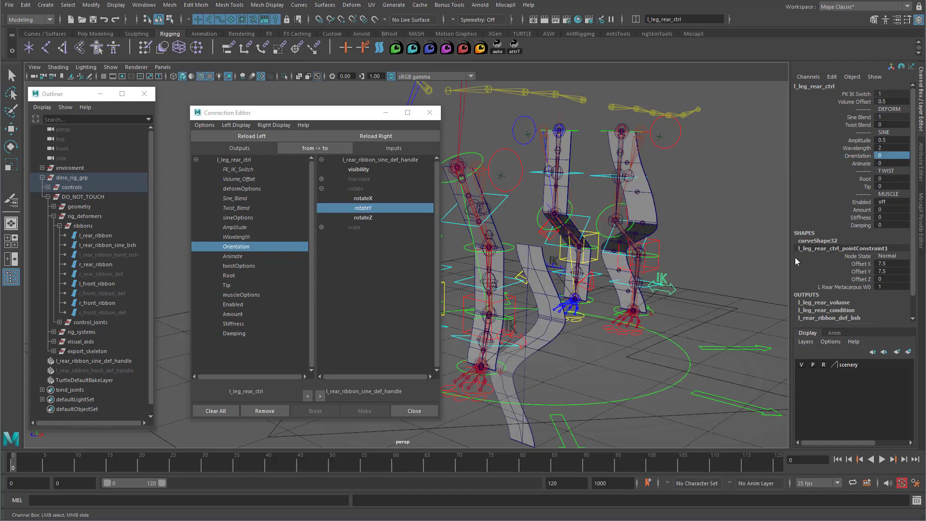
pyautogui.click(855, 117)
# Hide l_rear_ribbon_sine_def_handle and the l_rear_ribbon_sine_bsh ribbon.
pyautogui.keyDown('alt'); pyautogui.moveTo(688, 225); pyautogui.dragTo(600, 234, button='right'); pyautogui.keyUp('alt')
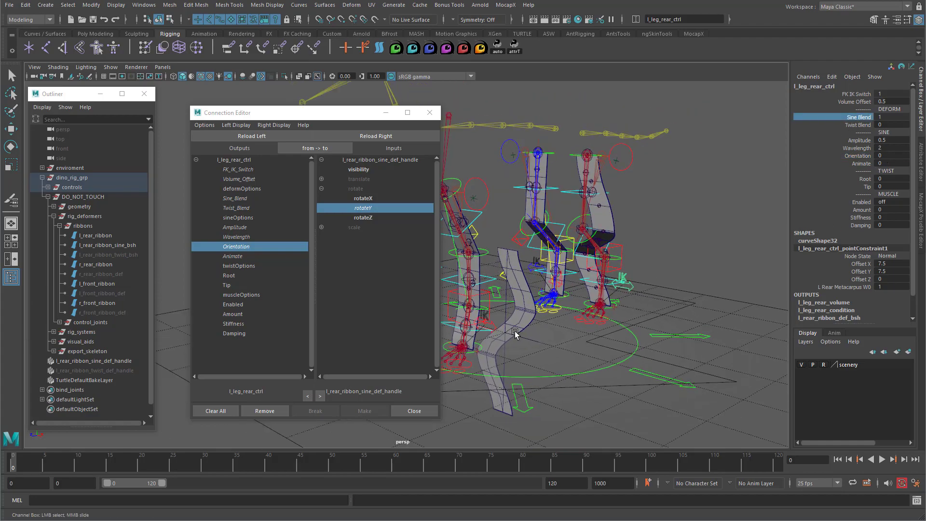
pyautogui.click(123, 361)
pyautogui.keyDown('ctrl'); pyautogui.click(123, 247); pyautogui.keyUp('ctrl')
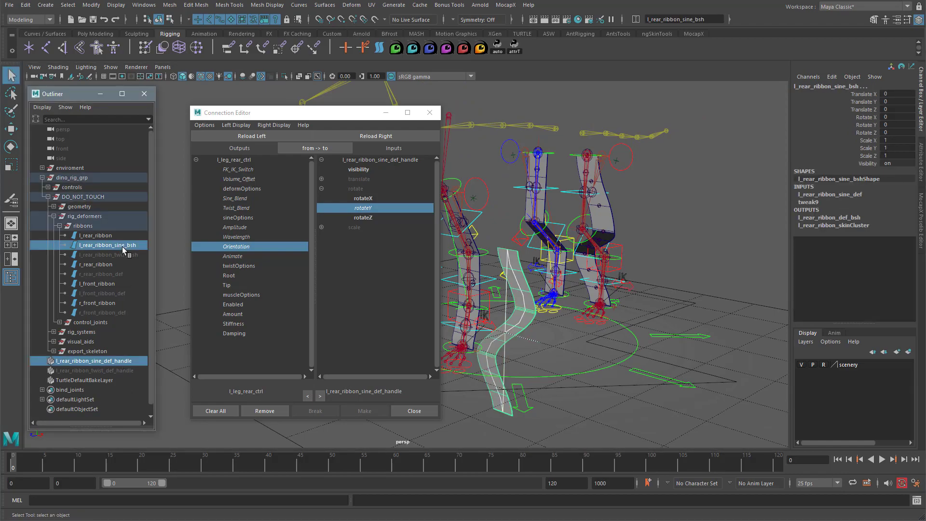
pyautogui.hotkey('ctrl', 'h')
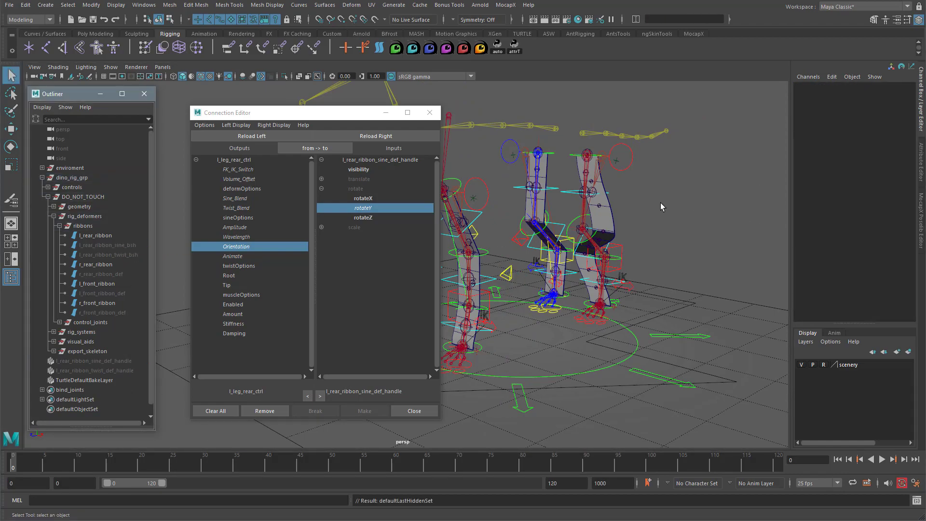
# On l_leg_rear_ctrl, set Sine Blend to 0 and Twist Blend to 1.
pyautogui.keyDown('alt'); pyautogui.moveTo(661, 203); pyautogui.dragTo(716, 198, button='right'); pyautogui.keyUp('alt')
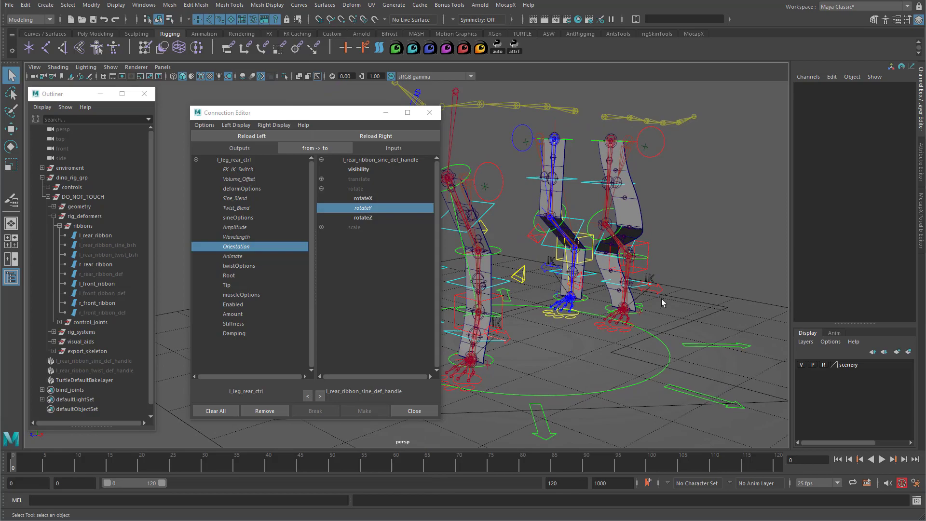
pyautogui.click(659, 285)
pyautogui.click(862, 118)
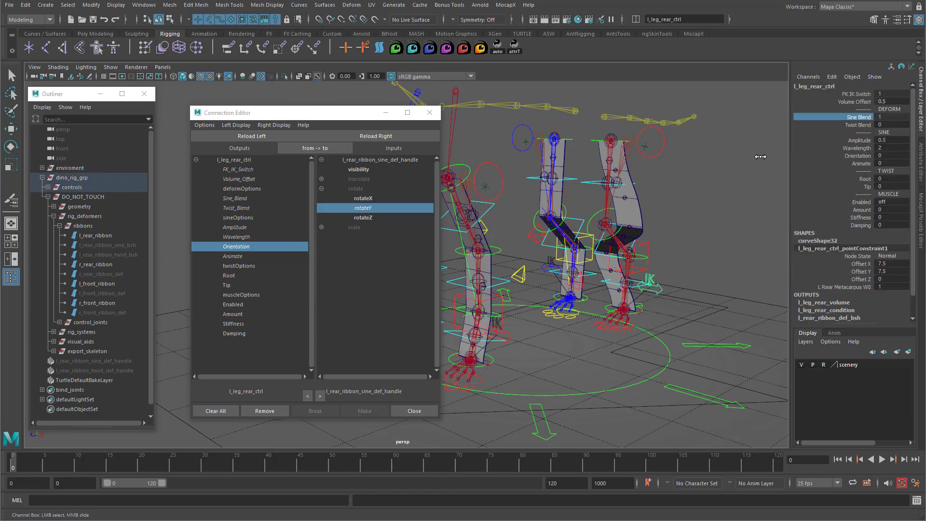
pyautogui.moveTo(761, 157); pyautogui.dragTo(747, 158, button='middle')
pyautogui.click(858, 125)
pyautogui.moveTo(686, 163); pyautogui.dragTo(753, 161, button='middle')
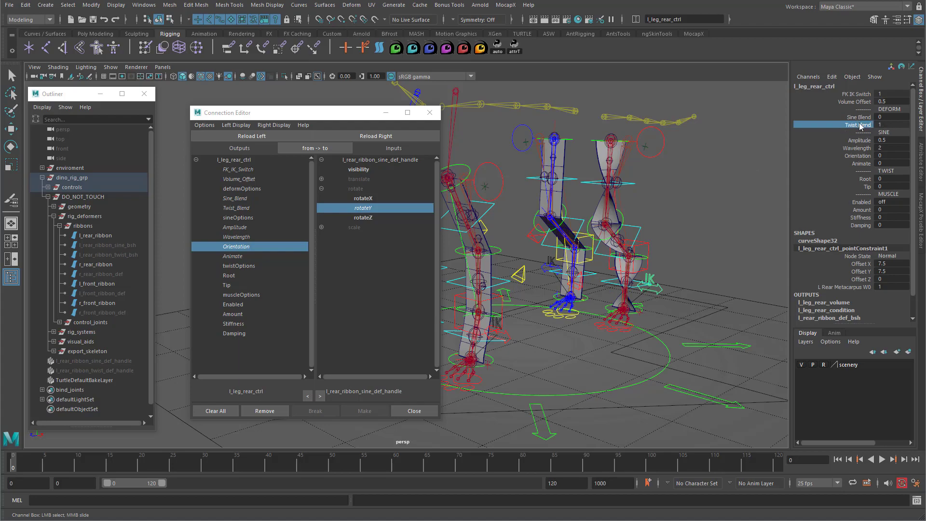
# Select the shape node of l_rear_ribbon_twist_def_handle for connecting the Root and Tip attributes.
pyautogui.moveTo(866, 179); pyautogui.dragTo(867, 186)
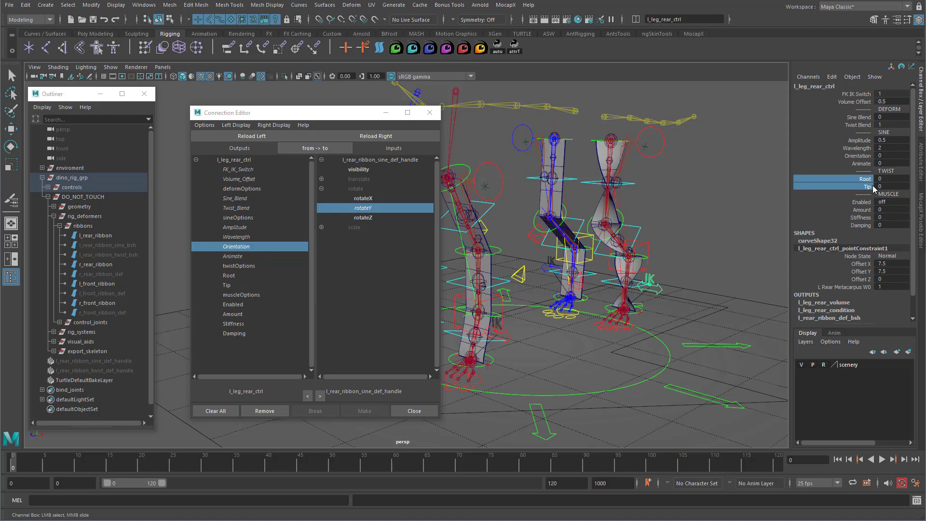
pyautogui.click(234, 276)
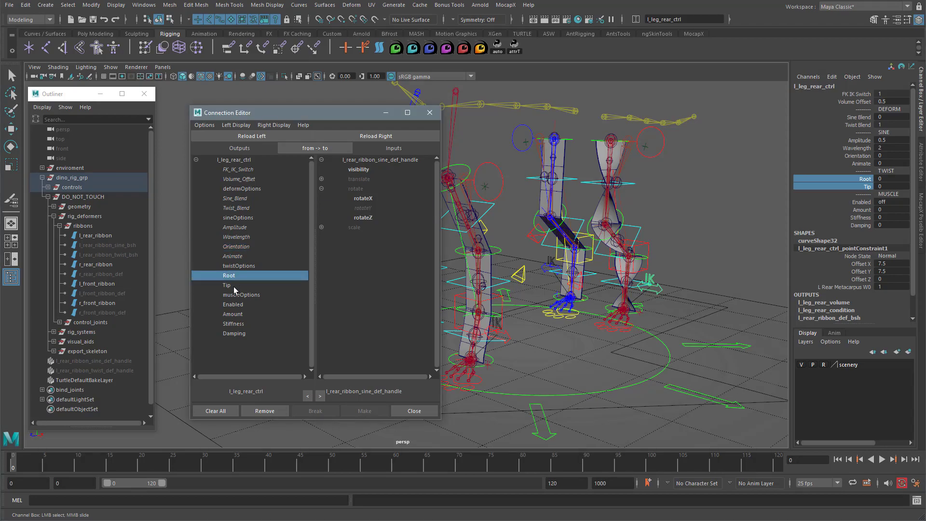
pyautogui.click(235, 285)
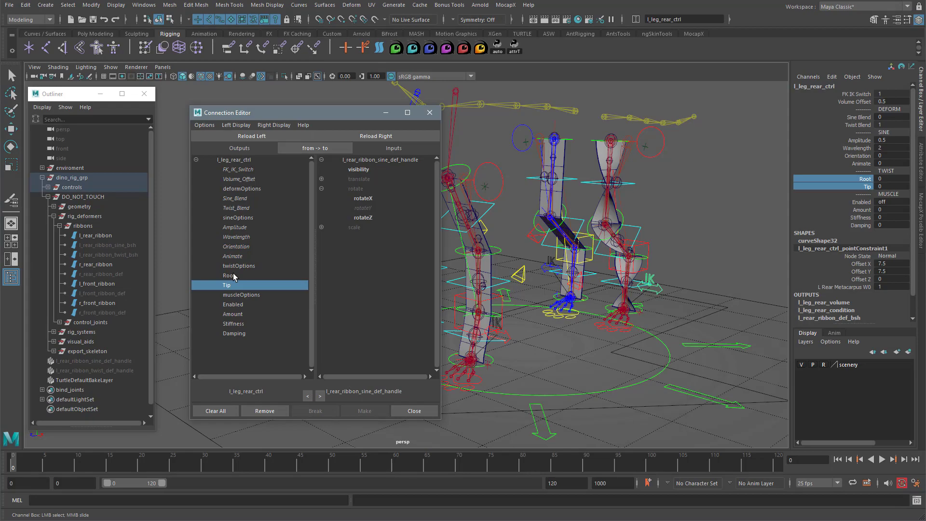
pyautogui.click(72, 371)
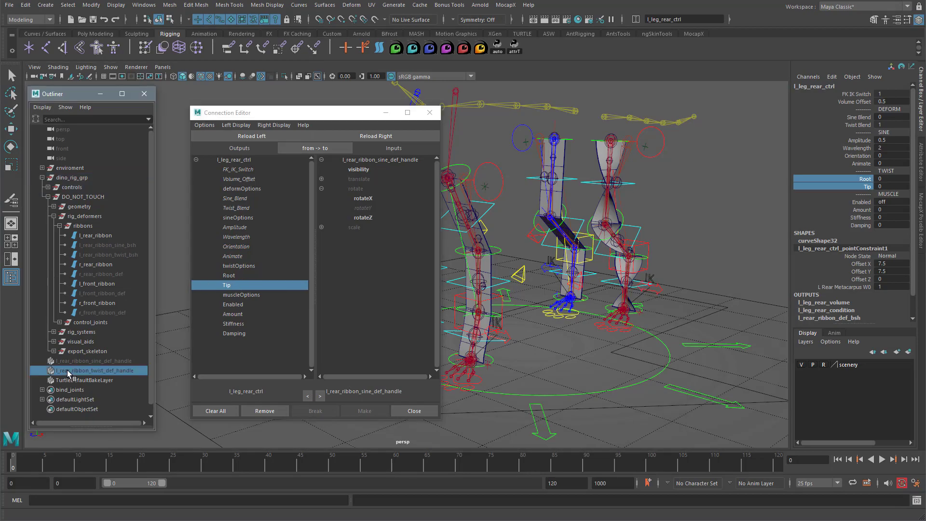
pyautogui.click(921, 167)
pyautogui.click(772, 86)
pyautogui.click(817, 87)
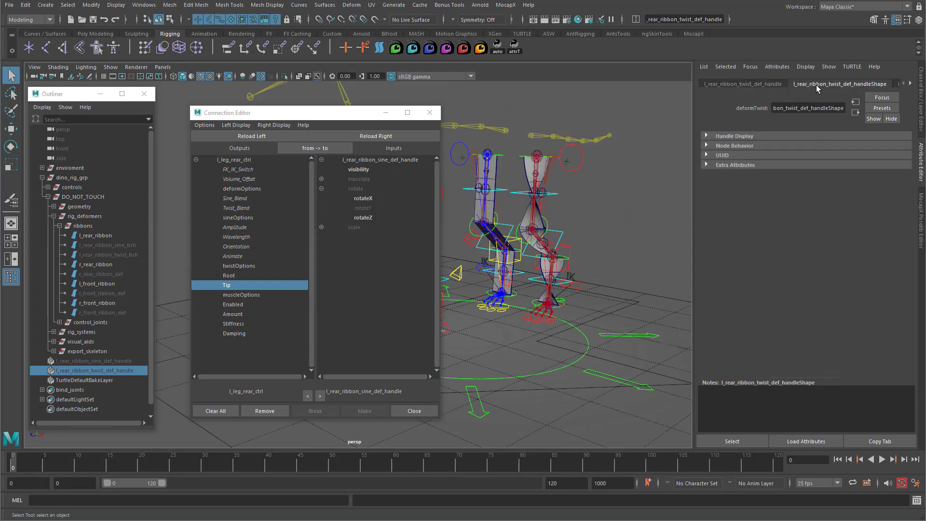
pyautogui.click(743, 441)
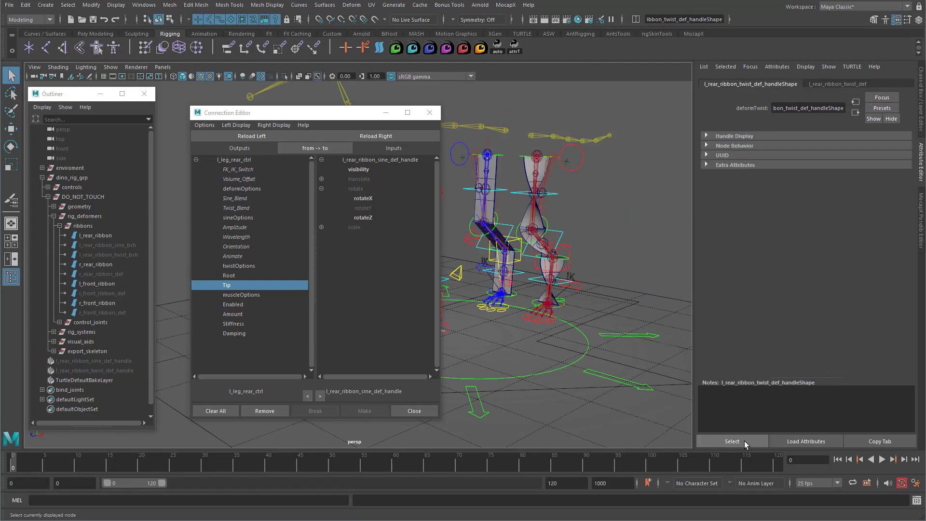
# Load l_rear_ribbon_twist_def_handleShape as the connection target and show its non-keyable attributes.
pyautogui.click(381, 136)
pyautogui.click(281, 126)
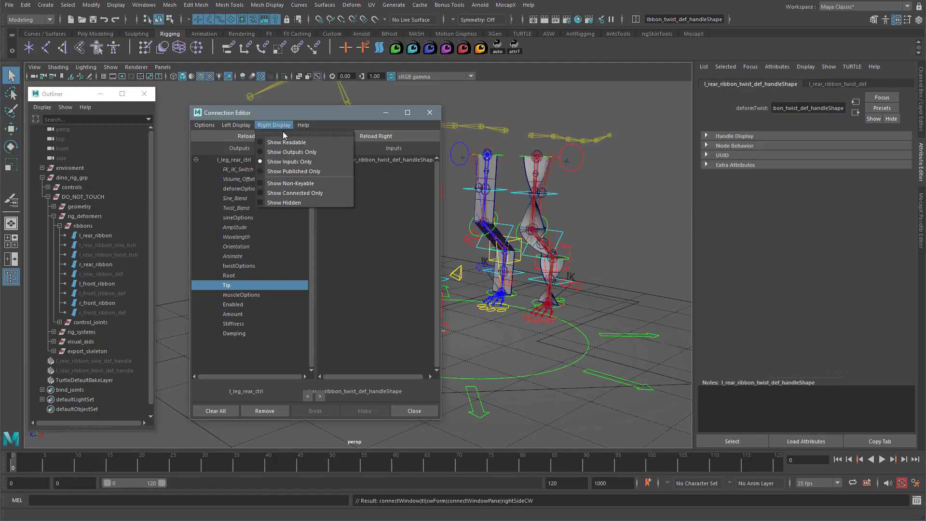
pyautogui.click(302, 185)
pyautogui.moveTo(434, 206); pyautogui.dragTo(435, 318)
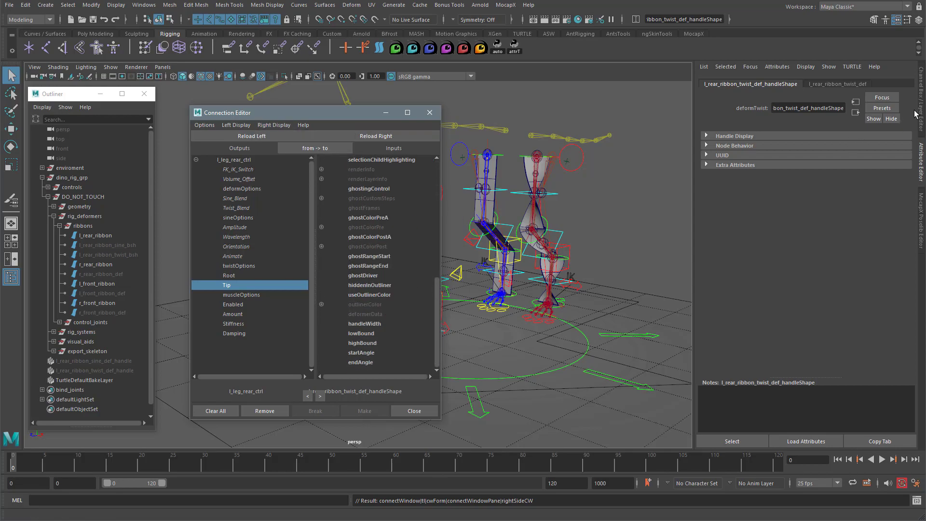
pyautogui.hotkey('ctrl', 'a')
pyautogui.keyDown('alt'); pyautogui.moveTo(704, 232); pyautogui.dragTo(702, 231); pyautogui.keyUp('alt')
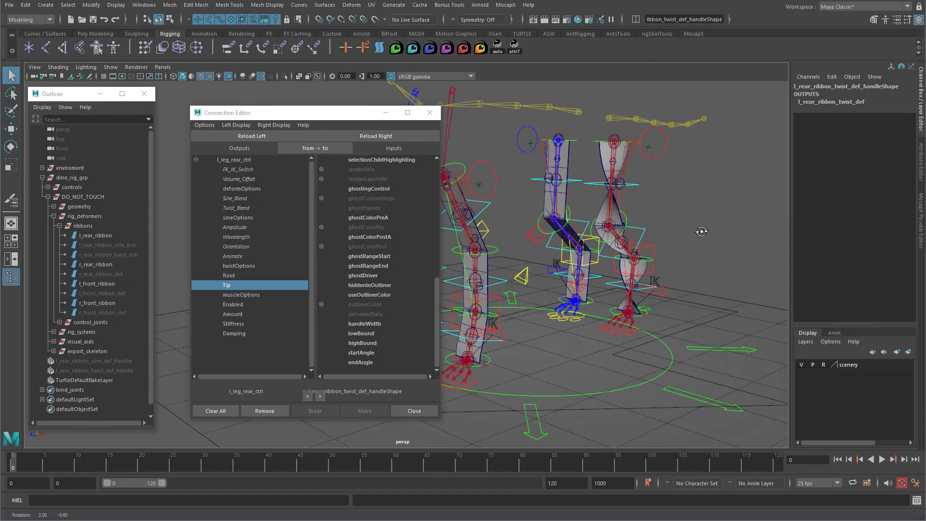
# Connect Tip on l_leg_rear_ctrl to startAngle and Root to endAngle of l_rear_ribbon_twist_def_handleShape.
pyautogui.click(227, 286)
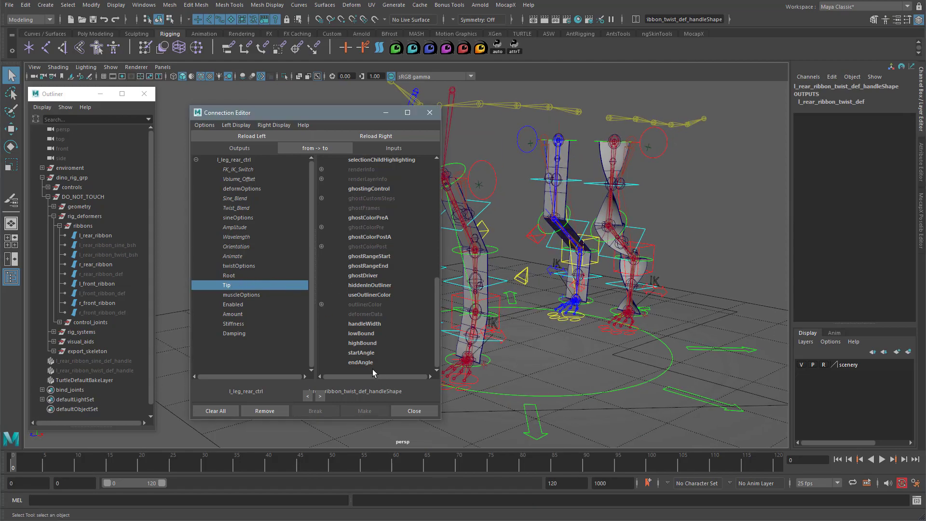
pyautogui.click(364, 352)
pyautogui.click(236, 276)
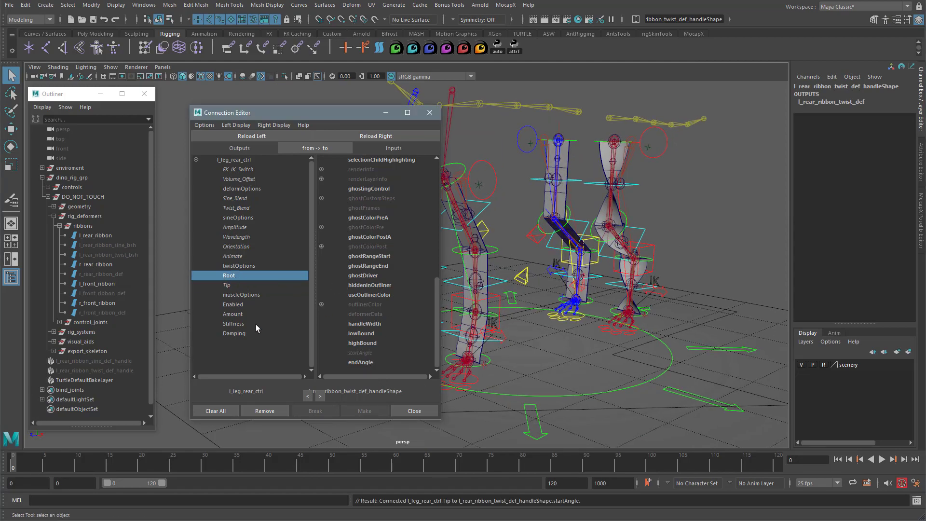
pyautogui.click(361, 365)
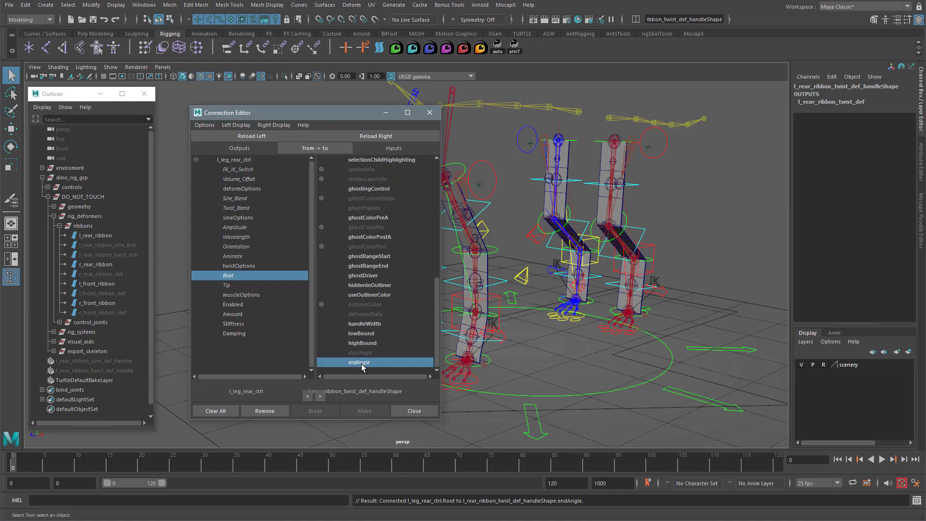
# Select l_leg_rear_ctrl and test its Root and Tip twist attributes, undoing each change.
pyautogui.keyDown('alt'); pyautogui.moveTo(716, 281); pyautogui.dragTo(677, 293, button='middle'); pyautogui.keyUp('alt')
pyautogui.click(627, 299)
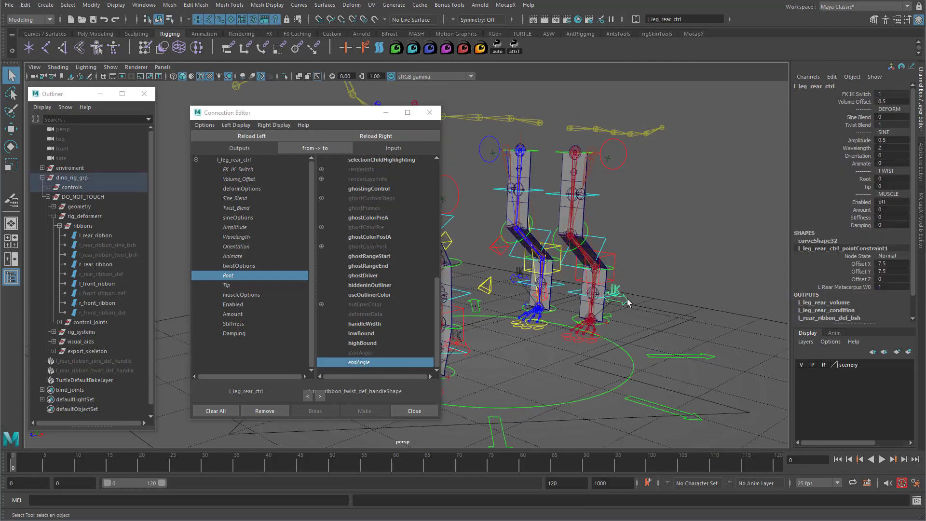
pyautogui.click(868, 179)
pyautogui.moveTo(651, 195); pyautogui.dragTo(772, 197, button='middle')
pyautogui.hotkey('ctrl', 'z')
pyautogui.click(866, 187)
pyautogui.moveTo(647, 205); pyautogui.dragTo(892, 243, button='middle')
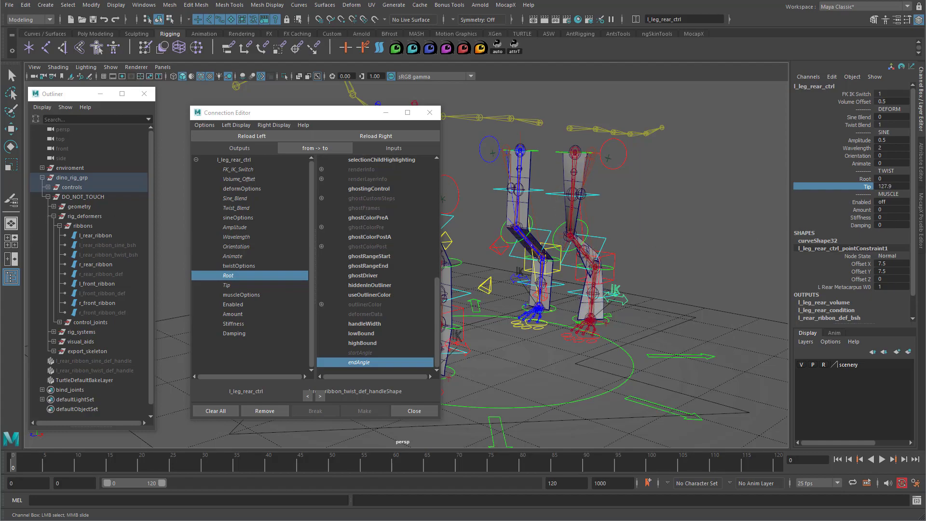
pyautogui.hotkey('ctrl', 'z')
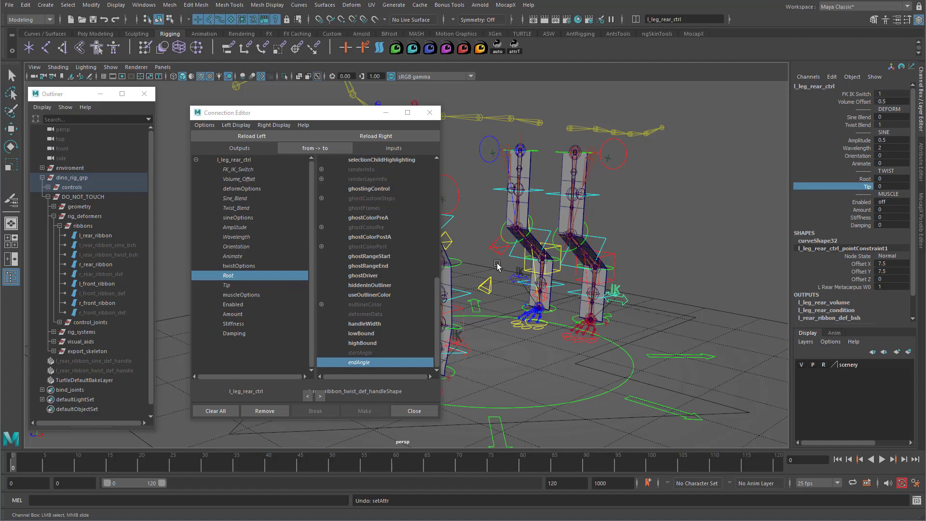
# Close the Connection Editor and hide joints and IK handles in the viewport.
pyautogui.click(429, 113)
pyautogui.keyDown('alt'); pyautogui.moveTo(614, 271); pyautogui.dragTo(575, 277, button='middle'); pyautogui.keyUp('alt')
pyautogui.keyDown('alt'); pyautogui.moveTo(574, 277); pyautogui.dragTo(610, 283, button='right'); pyautogui.keyUp('alt')
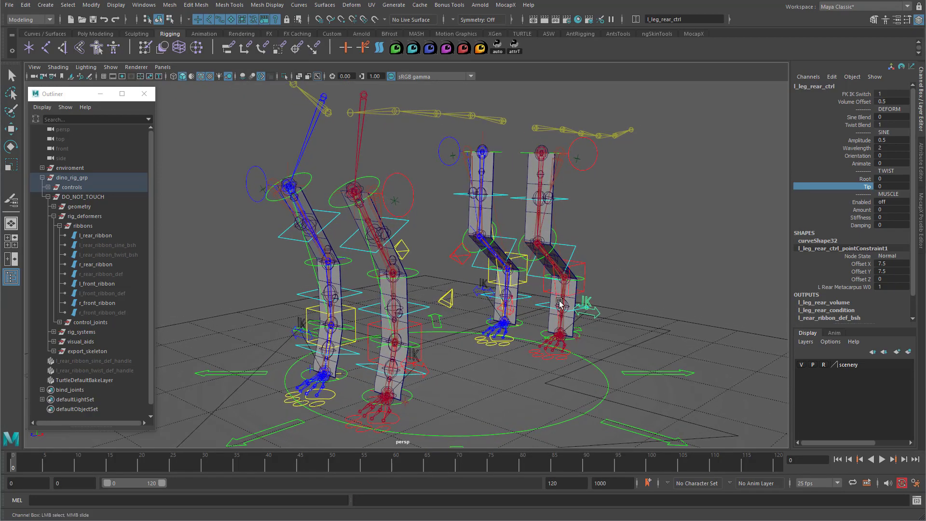
pyautogui.keyDown('alt'); pyautogui.moveTo(632, 324); pyautogui.dragTo(590, 300, button='middle'); pyautogui.keyUp('alt')
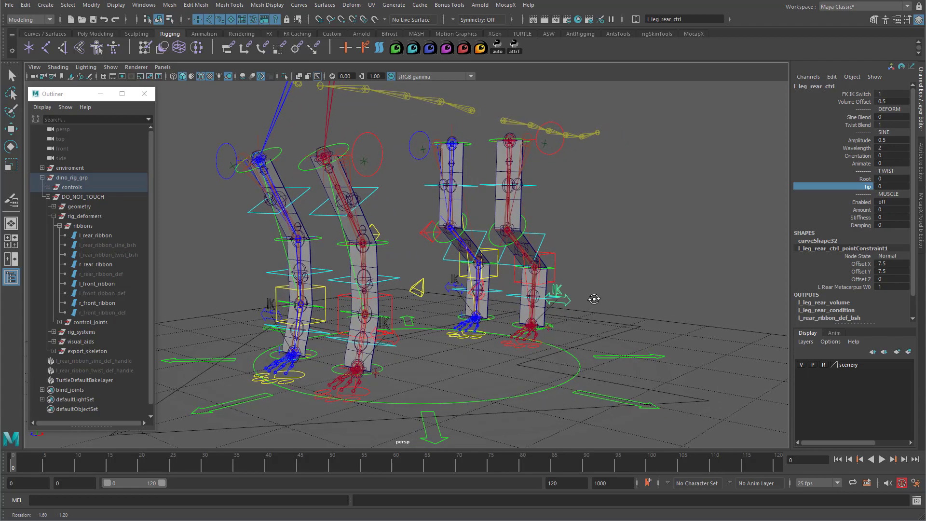
pyautogui.click(111, 67)
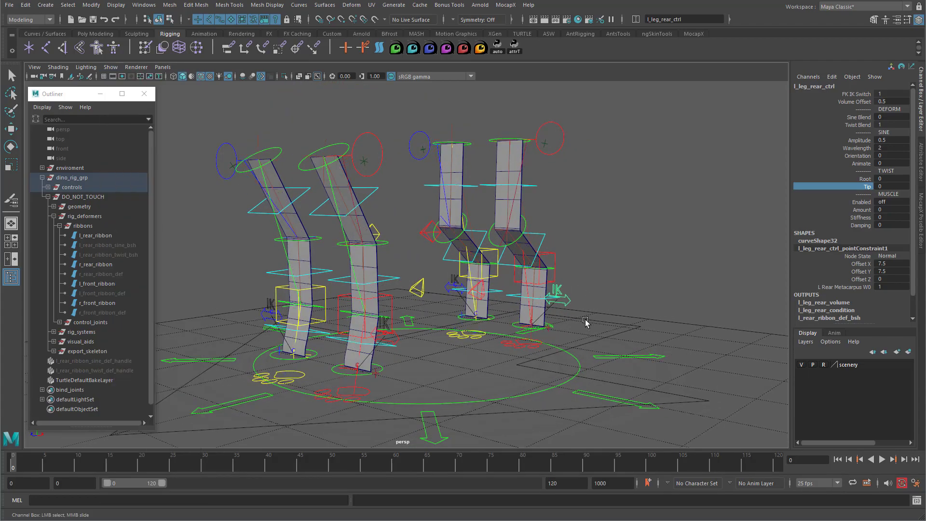
pyautogui.click(110, 67)
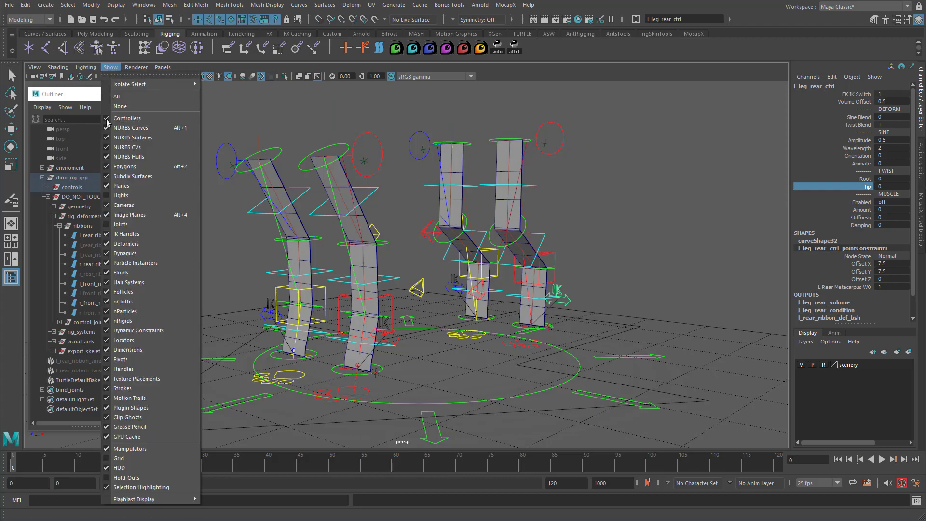
pyautogui.click(126, 234)
pyautogui.scroll(3, 550, 270)
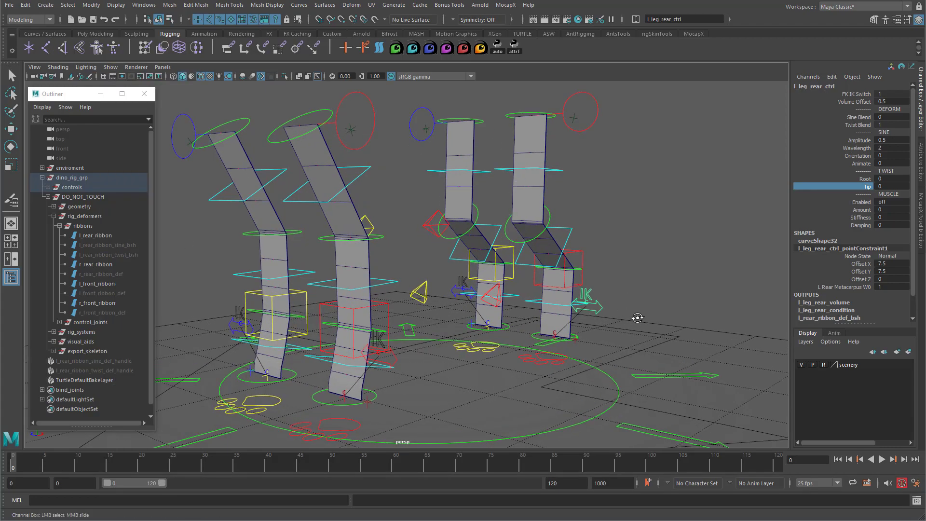
pyautogui.scroll(1, 637, 317)
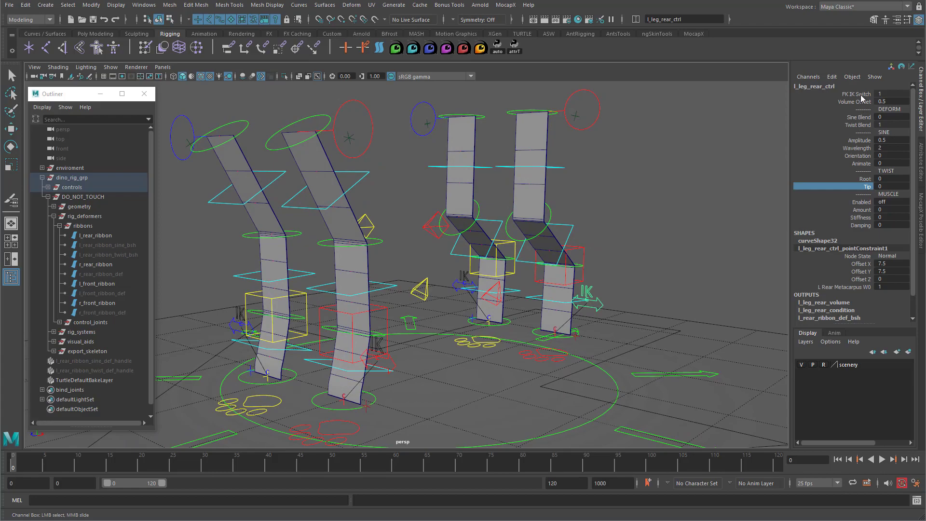
# Move the left rear leg's IK control outward to about X 12.79, Y 2.11, Z -11.77.
pyautogui.click(858, 125)
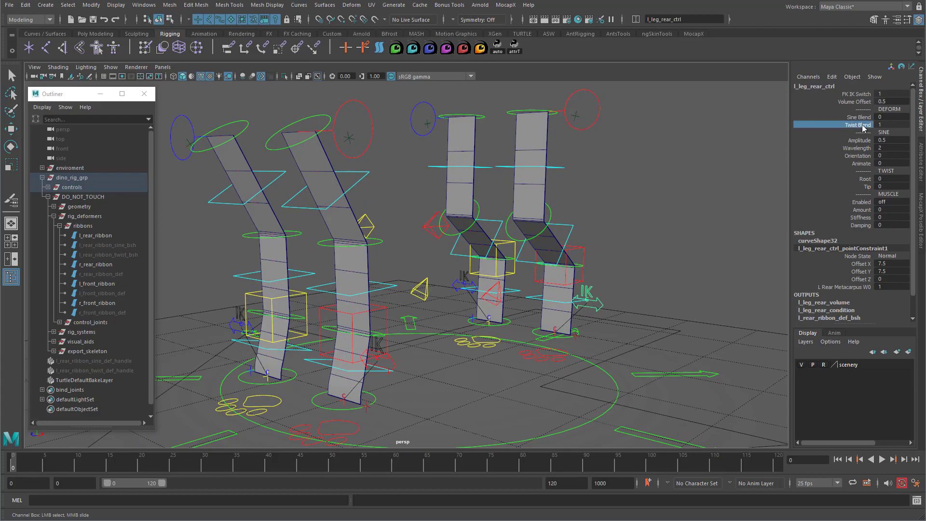
pyautogui.keyDown('alt'); pyautogui.moveTo(510, 355); pyautogui.dragTo(515, 368); pyautogui.keyUp('alt')
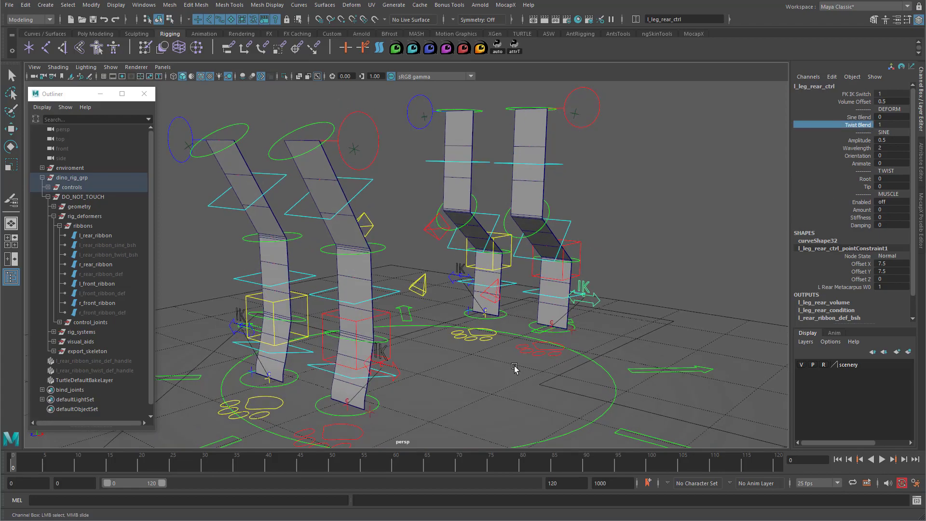
pyautogui.click(523, 352)
pyautogui.press('w')
pyautogui.moveTo(551, 327); pyautogui.dragTo(629, 321)
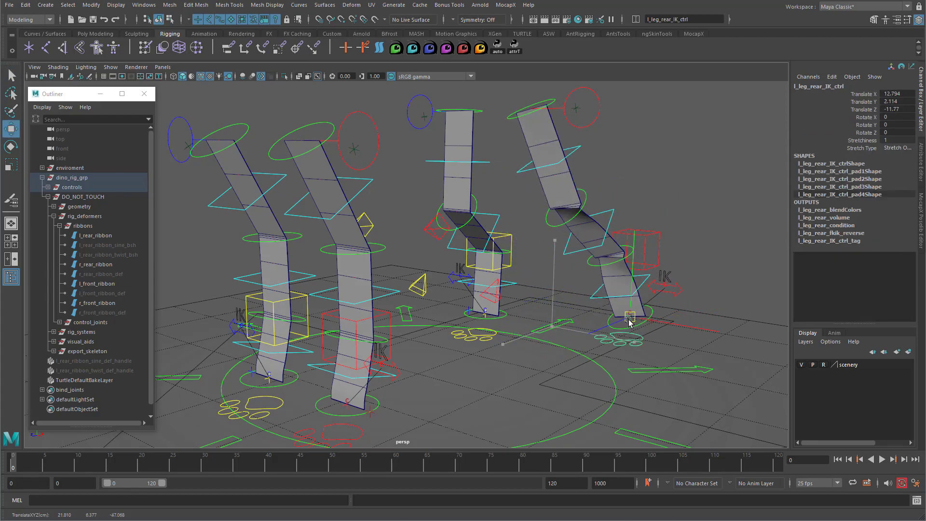
# Test the Root twist on l_leg_rear_ctrl with the leg posed, and reset Root to 0.
pyautogui.click(684, 291)
pyautogui.click(864, 179)
pyautogui.moveTo(619, 190); pyautogui.dragTo(526, 237, button='middle')
pyautogui.hotkey('ctrl', 'z')
pyautogui.hotkey('ctrl', 'z')
pyautogui.hotkey('ctrl', 'z')
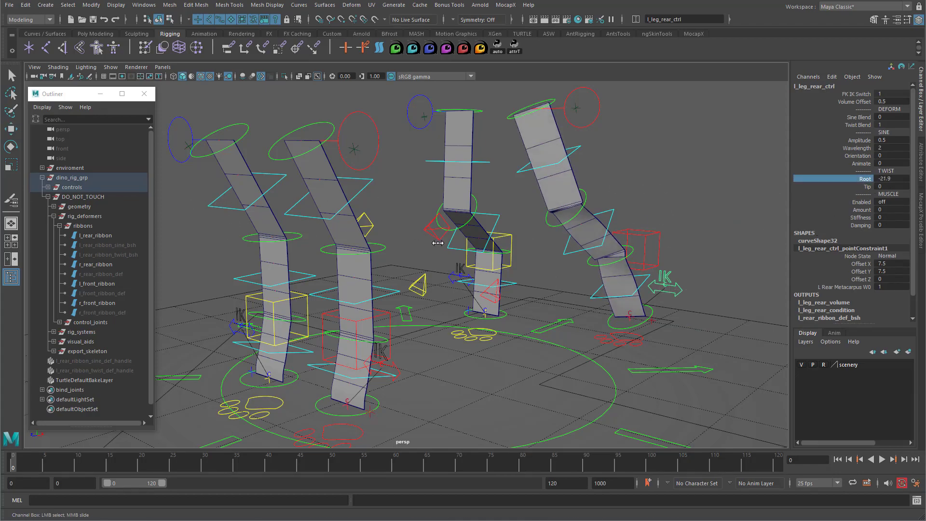
pyautogui.click(895, 179)
pyautogui.write('0')
pyautogui.press('Return')
# Raise Tip on l_leg_rear_ctrl to about 380.9 and set Sine Blend to 1 to combine both deformations.
pyautogui.click(868, 187)
pyautogui.moveTo(448, 279); pyautogui.dragTo(833, 274, button='middle')
pyautogui.click(854, 117)
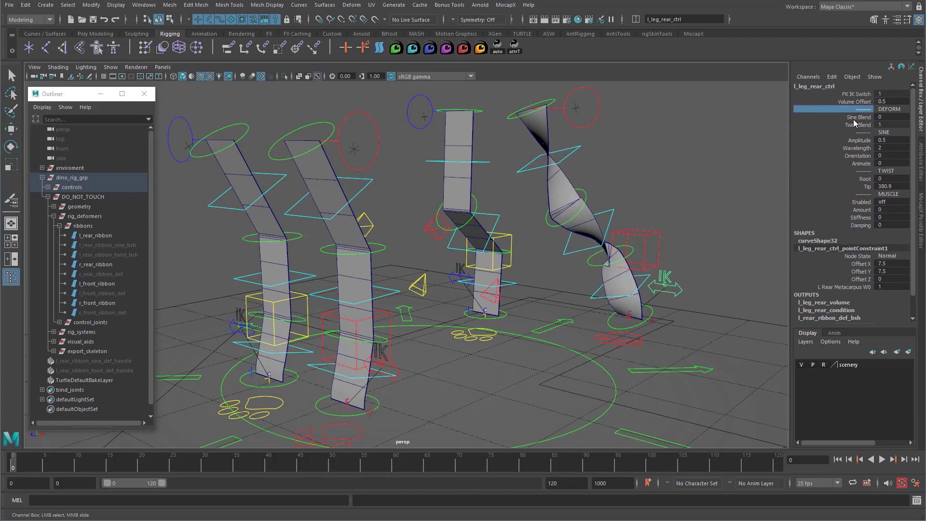
pyautogui.moveTo(686, 161); pyautogui.dragTo(700, 159, button='middle')
pyautogui.keyDown('alt'); pyautogui.moveTo(654, 193); pyautogui.dragTo(643, 209); pyautogui.keyUp('alt')
# Test the Animate attribute on l_leg_rear_ctrl by varying its value, and undo the change.
pyautogui.click(859, 164)
pyautogui.moveTo(641, 192); pyautogui.dragTo(684, 189, button='middle')
pyautogui.hotkey('ctrl', 'z')
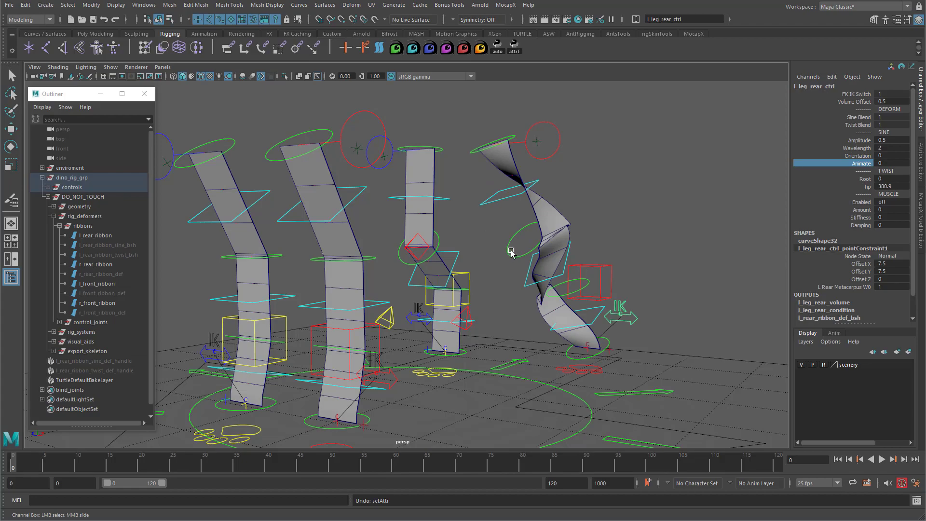
# Try moving the left rear leg's knee control and femur tweak control with the deformations active, and undo both moves.
pyautogui.click(511, 251)
pyautogui.press('w')
pyautogui.moveTo(524, 244); pyautogui.dragTo(511, 245)
pyautogui.hotkey('ctrl', 'z')
pyautogui.click(497, 196)
pyautogui.moveTo(509, 196)
pyautogui.mouseDown()
pyautogui.moveTo(523, 192)
pyautogui.moveTo(507, 210)
pyautogui.mouseUp()
pyautogui.hotkey('ctrl', 'z')
pyautogui.keyDown('alt'); pyautogui.moveTo(655, 304); pyautogui.dragTo(577, 293); pyautogui.keyUp('alt')
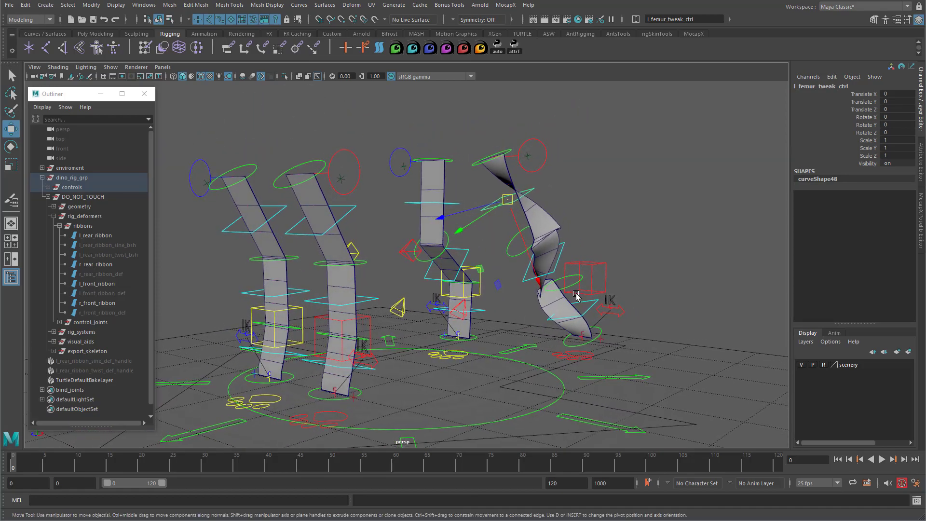
# Set Sine Blend and Twist Blend on l_leg_rear_ctrl to 0, and clear the selection.
pyautogui.click(622, 316)
pyautogui.moveTo(866, 118); pyautogui.dragTo(863, 125)
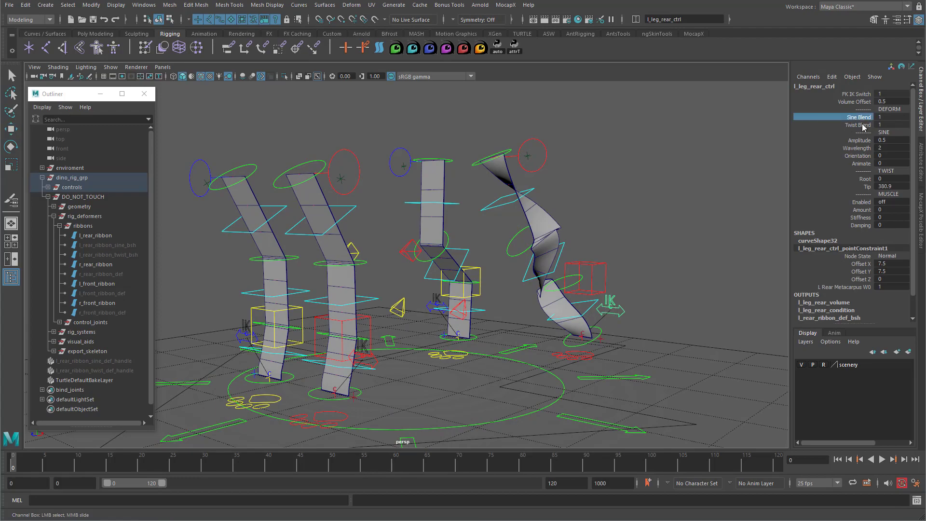
pyautogui.moveTo(702, 192); pyautogui.dragTo(690, 192, button='middle')
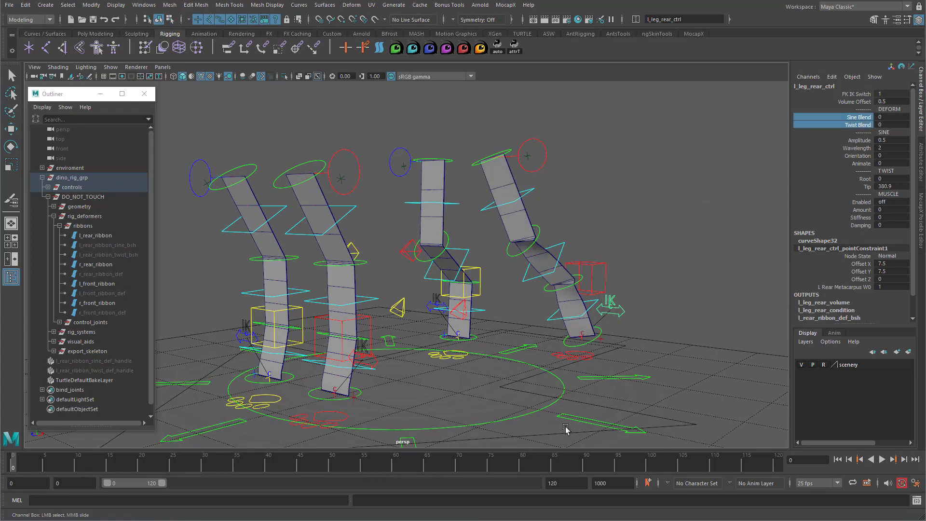
pyautogui.click(559, 360)
pyautogui.press('w')
pyautogui.moveTo(559, 359); pyautogui.dragTo(507, 299)
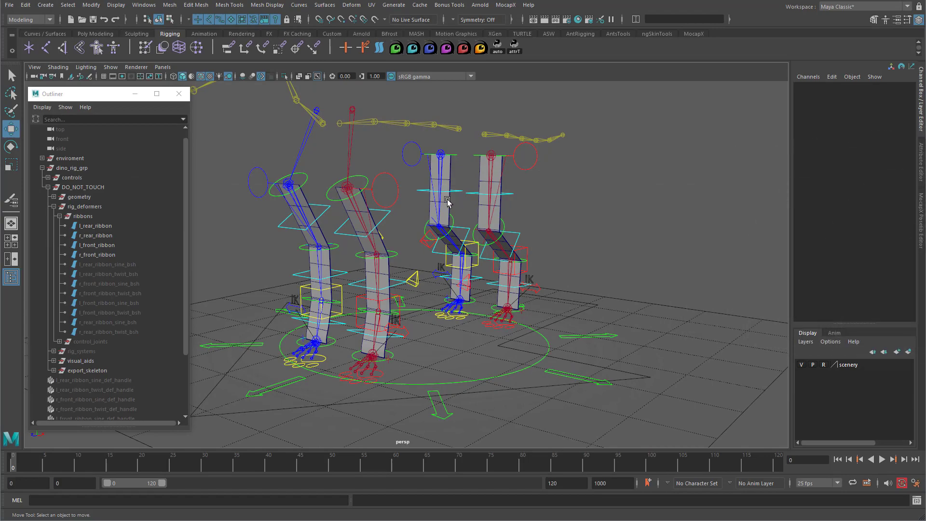
# Select the IK switch controls of all four legs together.
pyautogui.click(541, 289)
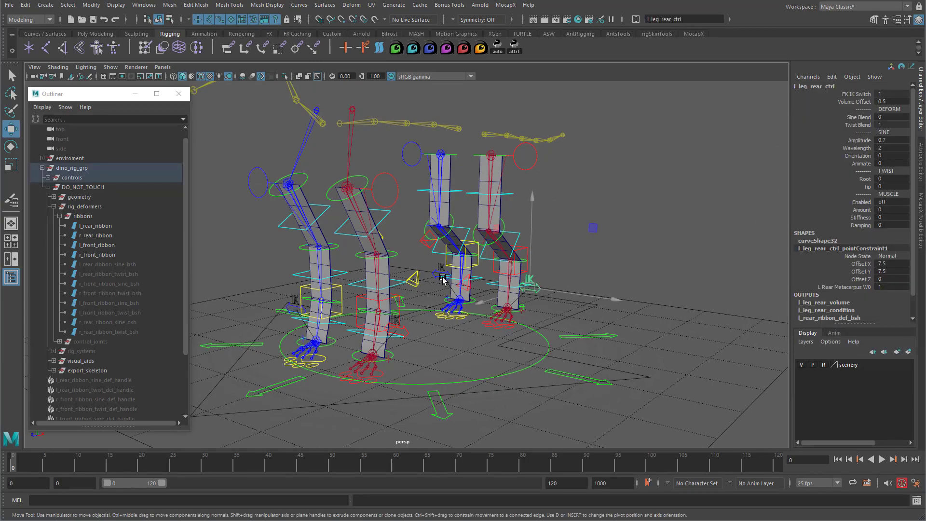
pyautogui.keyDown('shift'); pyautogui.click(437, 274); pyautogui.keyUp('shift')
pyautogui.keyDown('shift'); pyautogui.click(408, 334); pyautogui.keyUp('shift')
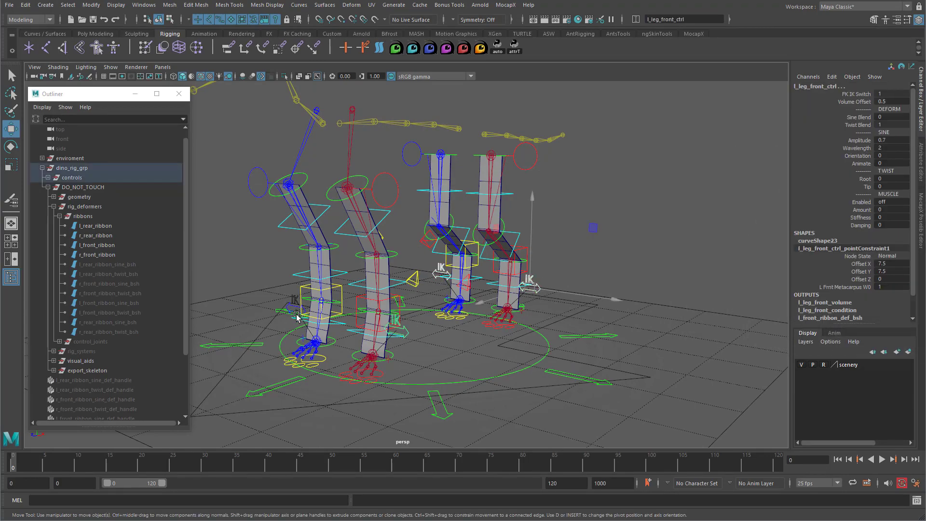
pyautogui.keyDown('shift'); pyautogui.click(285, 305); pyautogui.keyUp('shift')
pyautogui.keyDown('alt'); pyautogui.moveTo(555, 284); pyautogui.dragTo(598, 241); pyautogui.keyUp('alt')
# Test the twist Root and Tip attributes on all four leg controls, undoing each change.
pyautogui.click(859, 125)
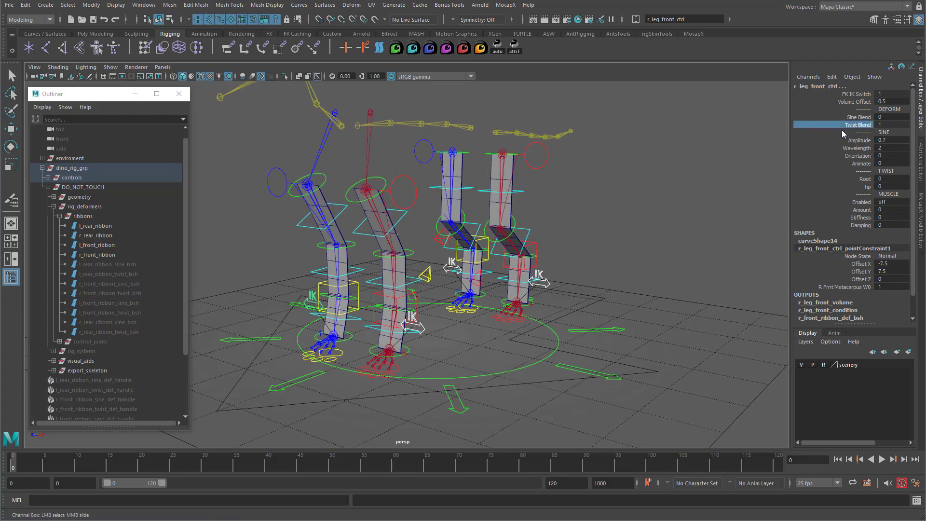
pyautogui.click(866, 179)
pyautogui.moveTo(621, 198); pyautogui.dragTo(862, 213, button='middle')
pyautogui.hotkey('ctrl', 'z')
pyautogui.click(868, 187)
pyautogui.moveTo(612, 209); pyautogui.dragTo(895, 151, button='middle')
pyautogui.hotkey('ctrl', 'z')
# Set Twist Blend to 0 and Sine Blend to 1 on the four leg controls.
pyautogui.click(870, 125)
pyautogui.moveTo(677, 160); pyautogui.dragTo(769, 155, button='middle')
pyautogui.click(870, 118)
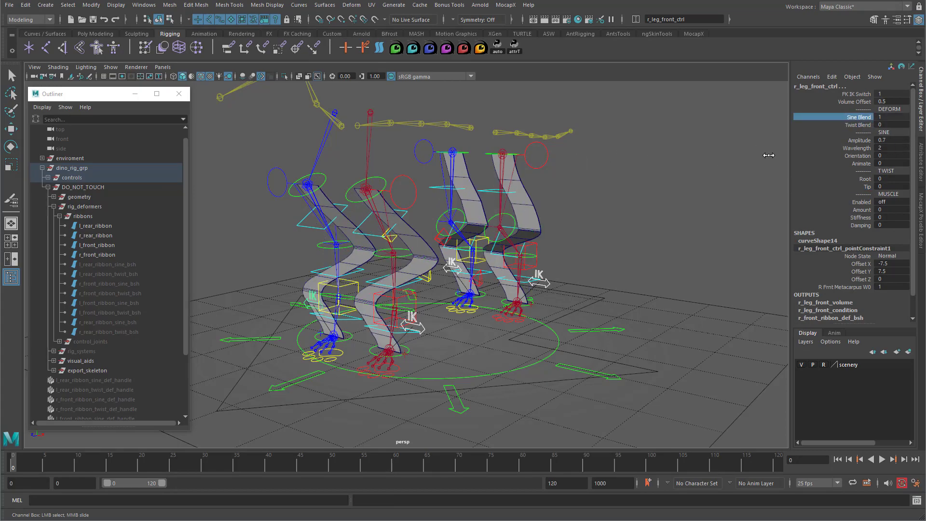
# Test the sine Animate attribute on all four leg controls, and undo the change.
pyautogui.click(829, 165)
pyautogui.moveTo(613, 178); pyautogui.dragTo(712, 181, button='middle')
pyautogui.hotkey('ctrl', 'z')
pyautogui.keyDown('alt'); pyautogui.moveTo(448, 289); pyautogui.dragTo(201, 341); pyautogui.keyUp('alt')
# Select all the ribbons' sine and twist _bsh surfaces and deformer handles, briefly show them, and hide them again.
pyautogui.scroll(-3, 161, 309)
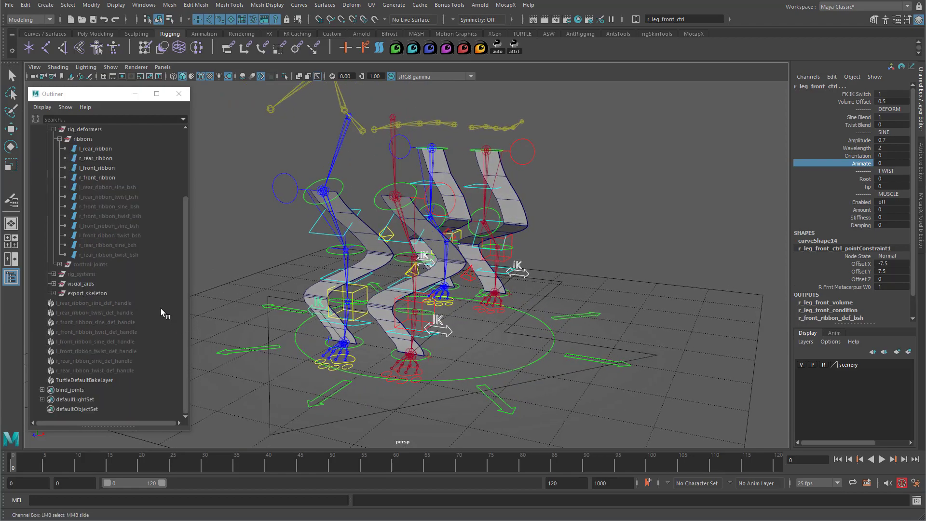
pyautogui.moveTo(133, 189); pyautogui.dragTo(140, 254)
pyautogui.press('w')
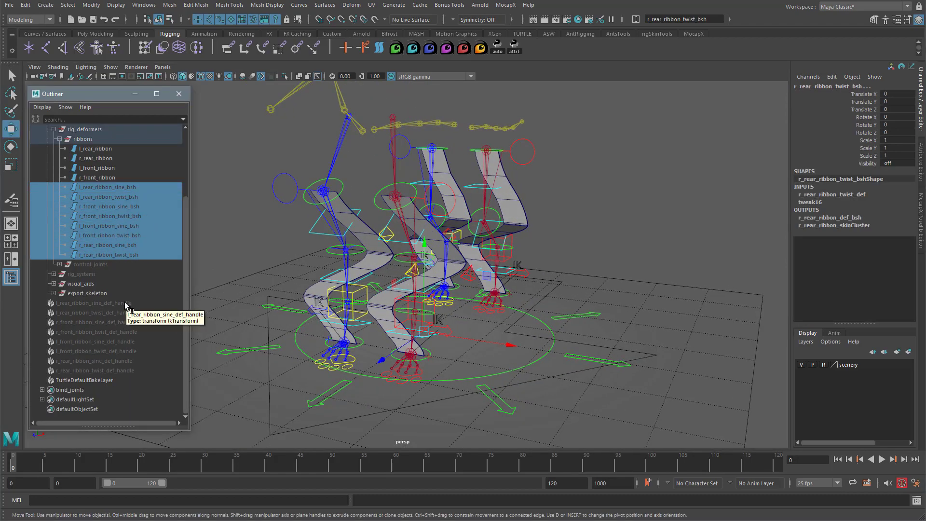
pyautogui.moveTo(124, 302); pyautogui.dragTo(129, 369)
pyautogui.keyDown('ctrl'); pyautogui.moveTo(133, 186); pyautogui.dragTo(132, 255); pyautogui.keyUp('ctrl')
pyautogui.keyDown('alt'); pyautogui.moveTo(528, 300); pyautogui.dragTo(504, 303); pyautogui.keyUp('alt')
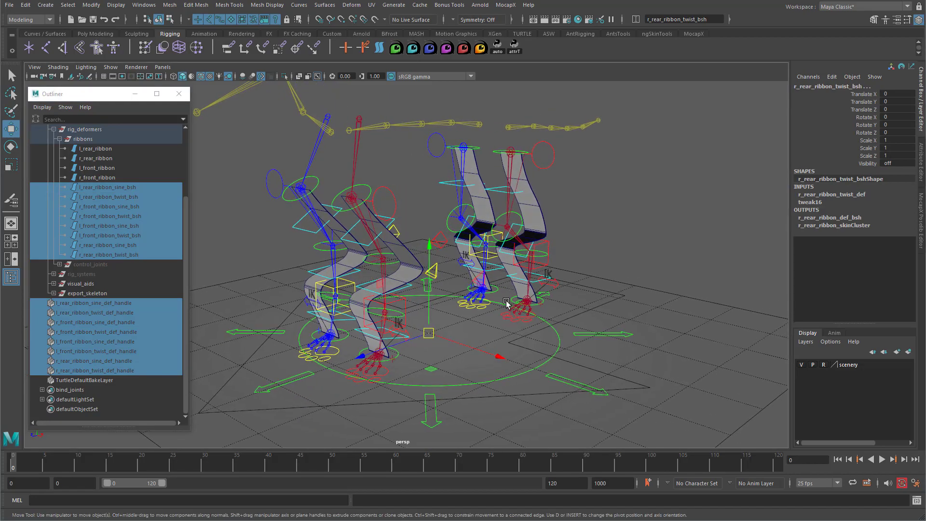
pyautogui.hotkey('ctrl', 'h')
pyautogui.hotkey('shift', 'h')
pyautogui.keyDown('alt'); pyautogui.moveTo(442, 328); pyautogui.dragTo(511, 329); pyautogui.keyUp('alt')
pyautogui.hotkey('ctrl', 'h')
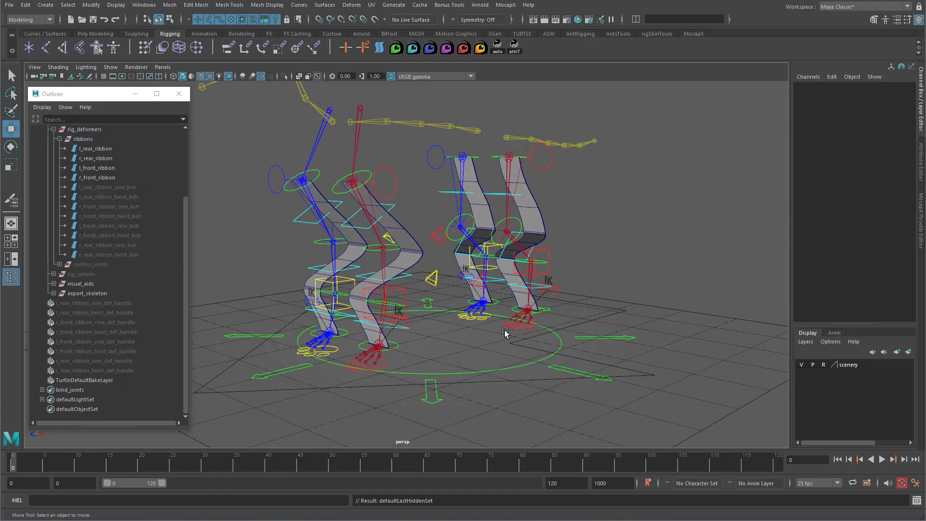
# Select the four leg IK switch controls and set their Sine Blend to 0 and Amplitude to 1.
pyautogui.keyDown('alt'); pyautogui.moveTo(459, 240); pyautogui.dragTo(492, 269); pyautogui.keyUp('alt')
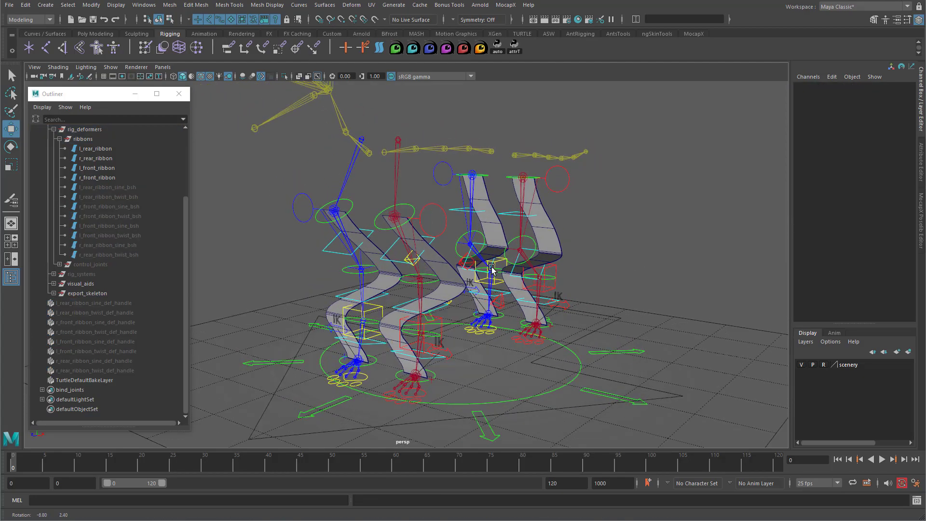
pyautogui.click(568, 306)
pyautogui.keyDown('alt'); pyautogui.moveTo(568, 305); pyautogui.dragTo(338, 302); pyautogui.keyUp('alt')
pyautogui.keyDown('shift'); pyautogui.click(315, 297); pyautogui.keyUp('shift')
pyautogui.keyDown('alt'); pyautogui.moveTo(458, 367); pyautogui.dragTo(373, 366); pyautogui.keyUp('alt')
pyautogui.keyDown('shift'); pyautogui.click(453, 342); pyautogui.keyUp('shift')
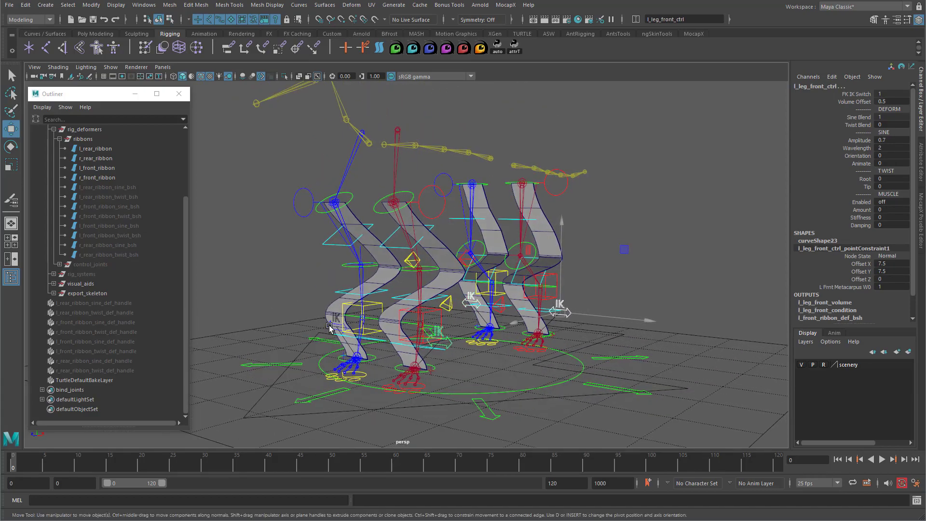
pyautogui.click(861, 117)
pyautogui.moveTo(738, 171); pyautogui.dragTo(557, 201, button='middle')
pyautogui.click(891, 140)
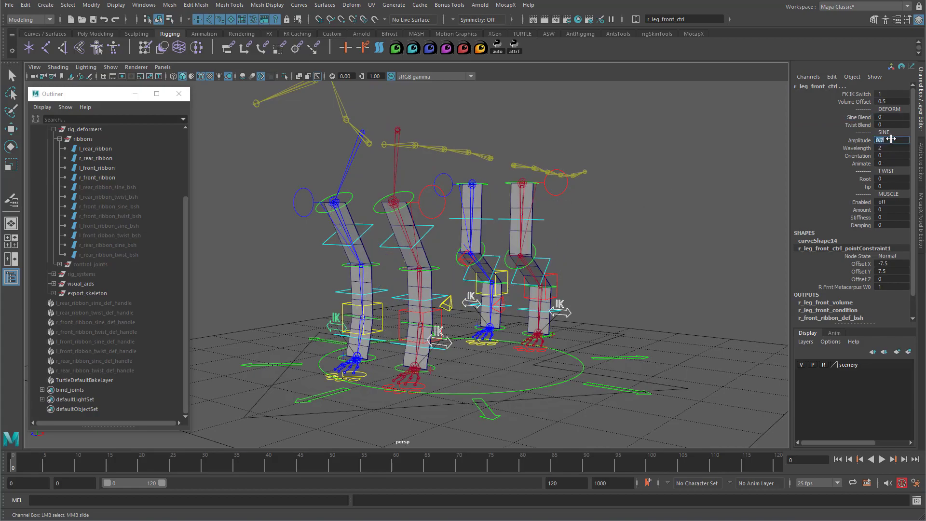
pyautogui.press('Return')
pyautogui.keyDown('alt'); pyautogui.moveTo(544, 277); pyautogui.dragTo(345, 311); pyautogui.keyUp('alt')
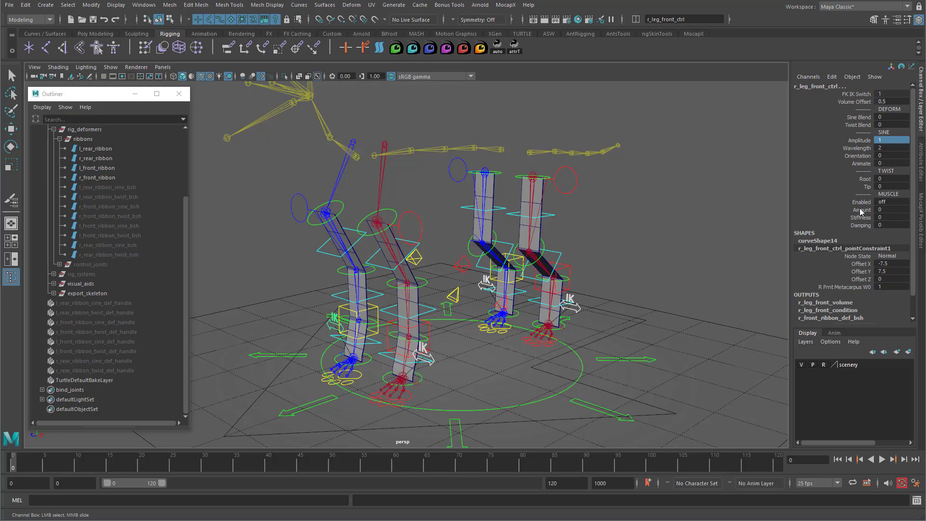
pyautogui.keyDown('alt'); pyautogui.moveTo(624, 252); pyautogui.dragTo(599, 254); pyautogui.keyUp('alt')
pyautogui.keyDown('alt'); pyautogui.moveTo(598, 254); pyautogui.dragTo(531, 242, button='middle'); pyautogui.keyUp('alt')
pyautogui.keyDown('alt'); pyautogui.moveTo(532, 243); pyautogui.dragTo(643, 238, button='right'); pyautogui.keyUp('alt')
pyautogui.keyDown('alt'); pyautogui.moveTo(643, 239); pyautogui.dragTo(541, 244); pyautogui.keyUp('alt')
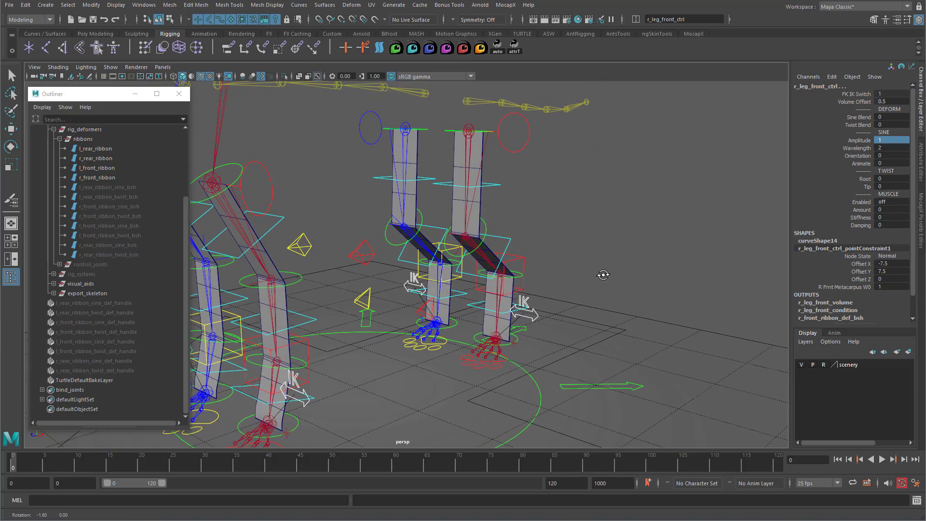
pyautogui.keyDown('alt'); pyautogui.moveTo(493, 380); pyautogui.dragTo(483, 376); pyautogui.keyUp('alt')
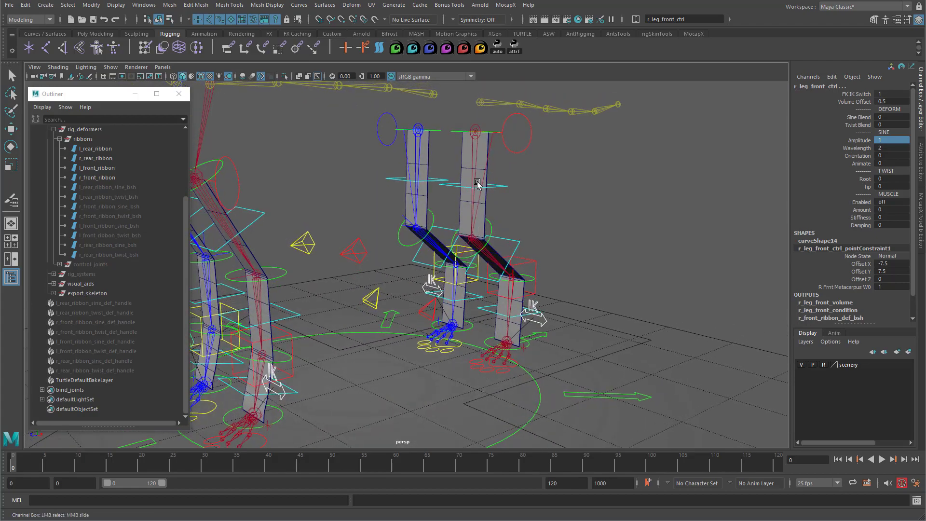
pyautogui.keyDown('alt'); pyautogui.moveTo(600, 291); pyautogui.dragTo(554, 219); pyautogui.keyUp('alt')
pyautogui.press('w')
pyautogui.click(556, 218)
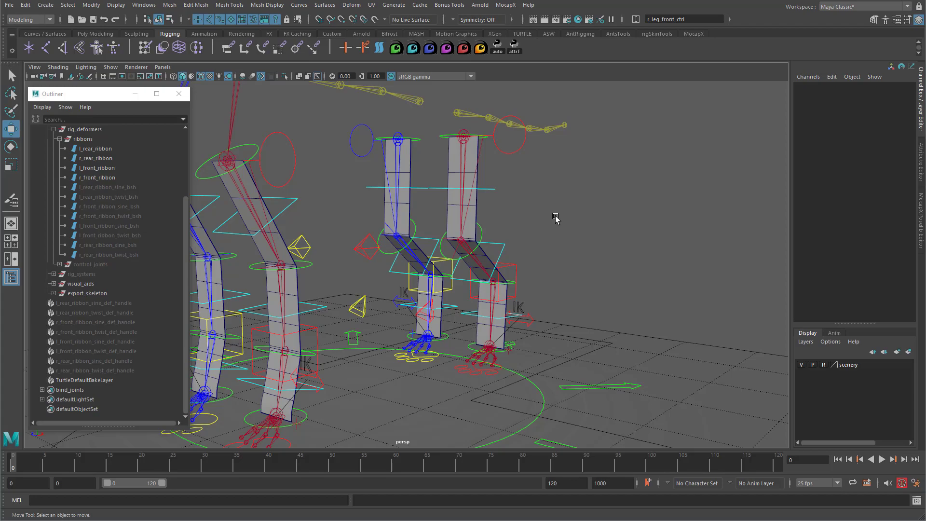
pyautogui.moveTo(543, 213)
pyautogui.keyDown('alt'); pyautogui.mouseDown()
pyautogui.moveTo(516, 210)
pyautogui.moveTo(543, 219)
pyautogui.mouseUp(); pyautogui.keyUp('alt')
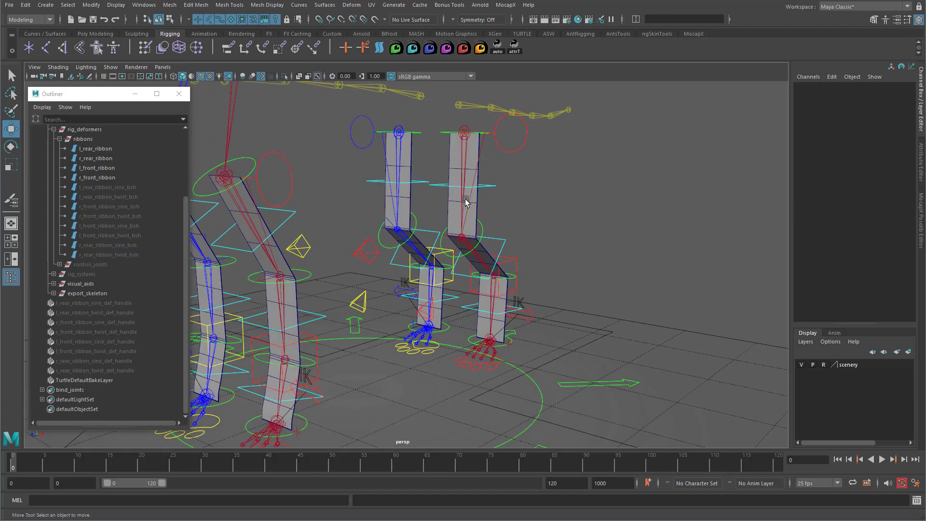
# Hide the IK handles in the perspective viewport.
pyautogui.click(110, 67)
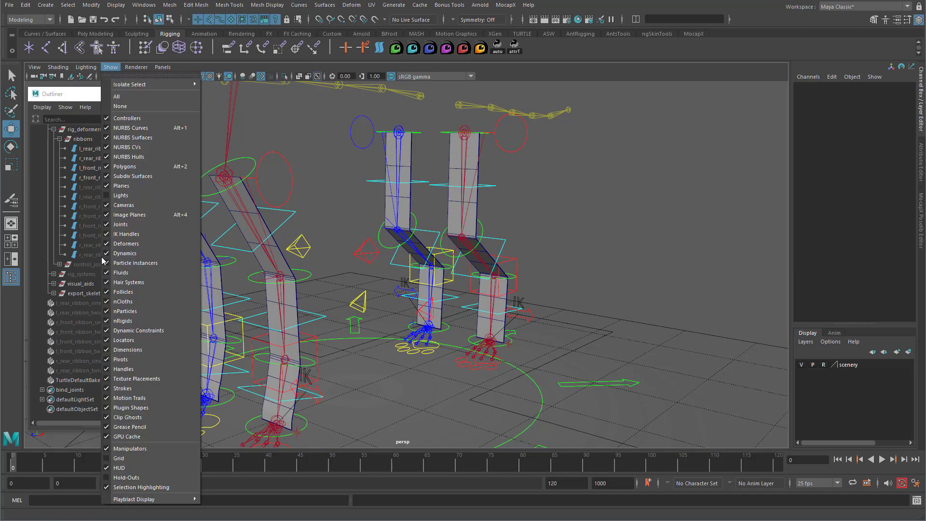
pyautogui.click(124, 234)
pyautogui.keyDown('alt'); pyautogui.moveTo(669, 274); pyautogui.dragTo(663, 275); pyautogui.keyUp('alt')
# Select l_rear_ribbon and open the Jiggle Deformer options, keeping the dialog clear of the rear legs.
pyautogui.click(452, 204)
pyautogui.keyDown('alt'); pyautogui.moveTo(534, 235); pyautogui.dragTo(533, 235); pyautogui.keyUp('alt')
pyautogui.press('space')
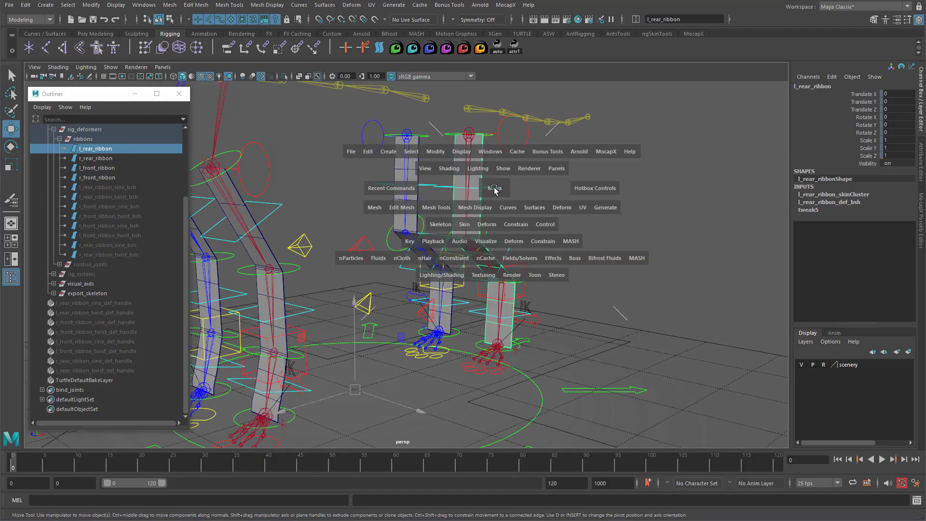
pyautogui.click(487, 225)
pyautogui.moveTo(514, 323)
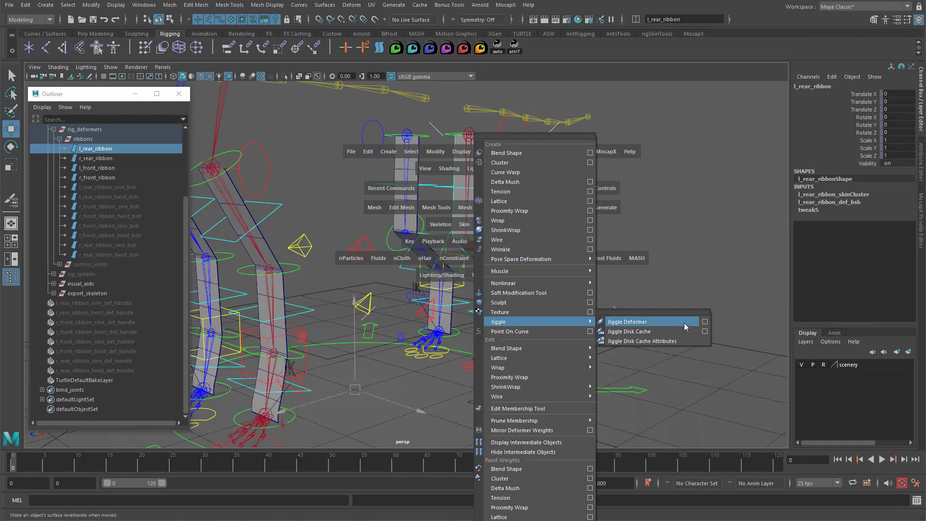
pyautogui.click(706, 322)
pyautogui.moveTo(300, 147); pyautogui.dragTo(661, 95)
pyautogui.keyDown('alt'); pyautogui.moveTo(356, 220); pyautogui.dragTo(271, 229, button='middle'); pyautogui.keyUp('alt')
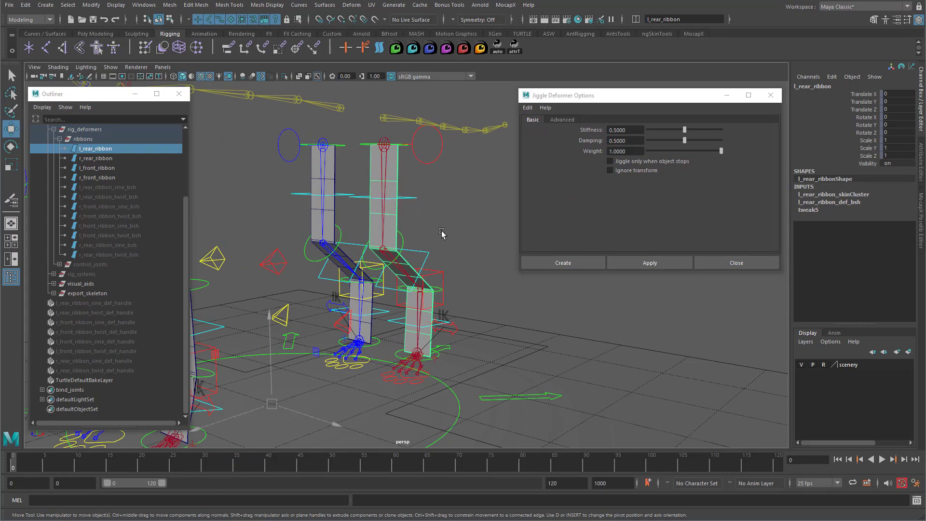
# Switch l_rear_ribbon to control vertex mode to display its CVs.
pyautogui.press('alt')
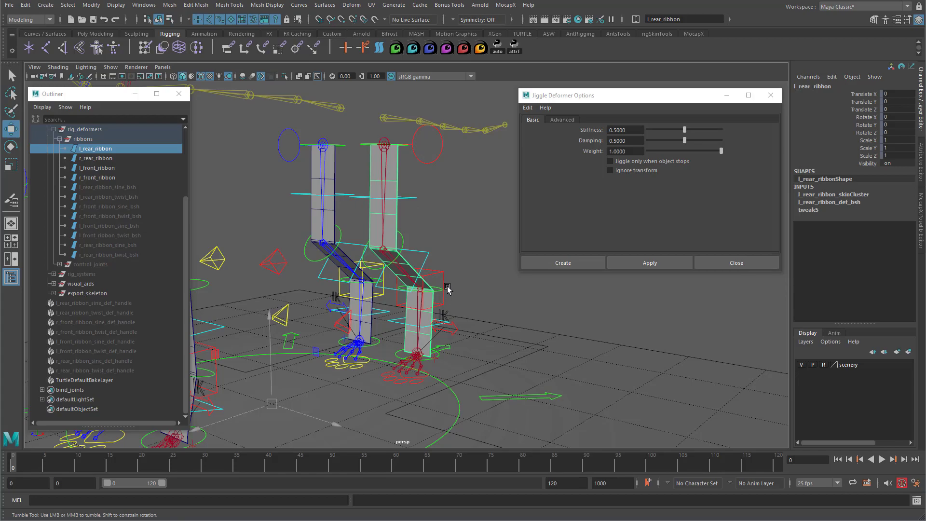
pyautogui.keyDown('alt'); pyautogui.moveTo(448, 288); pyautogui.dragTo(382, 252); pyautogui.keyUp('alt')
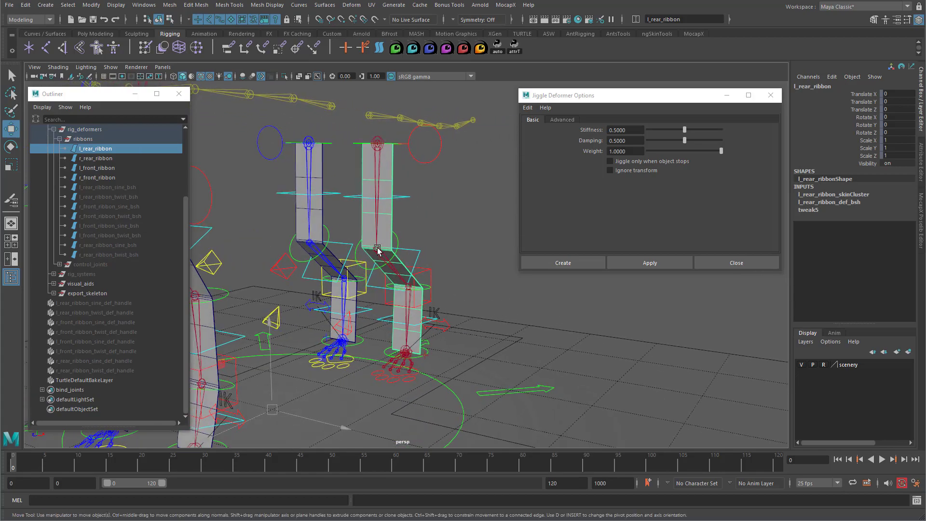
pyautogui.keyDown('alt'); pyautogui.moveTo(346, 277); pyautogui.dragTo(363, 284); pyautogui.keyUp('alt')
pyautogui.keyDown('alt'); pyautogui.moveTo(362, 283); pyautogui.dragTo(504, 265, button='right'); pyautogui.keyUp('alt')
pyautogui.keyDown('alt'); pyautogui.moveTo(419, 237); pyautogui.dragTo(411, 220); pyautogui.keyUp('alt')
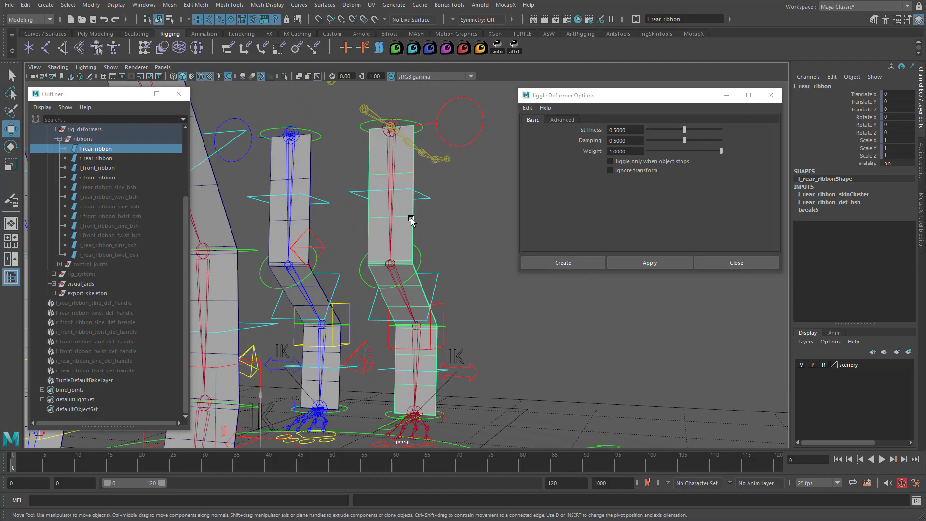
pyautogui.moveTo(411, 219); pyautogui.dragTo(372, 219, button='right')
pyautogui.keyDown('alt'); pyautogui.moveTo(311, 162); pyautogui.dragTo(332, 161); pyautogui.keyUp('alt')
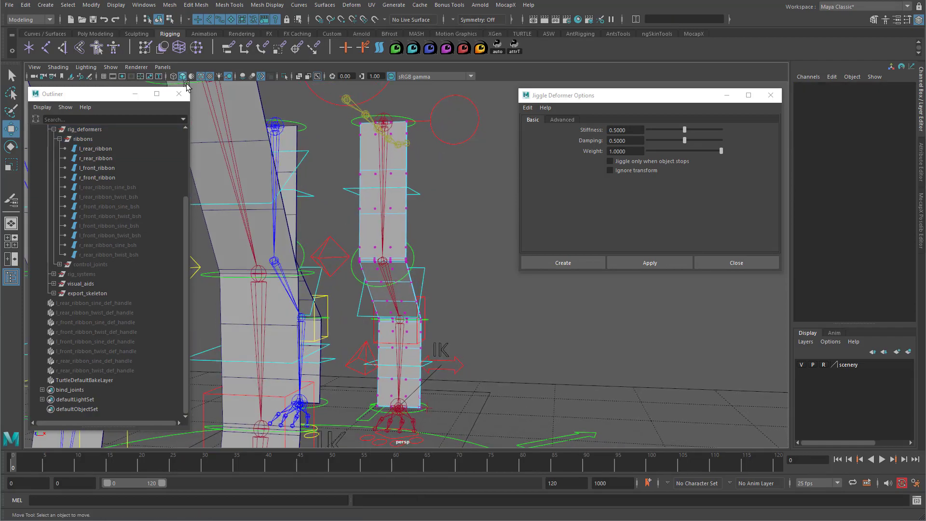
# Hide the joints in the perspective viewport.
pyautogui.click(111, 67)
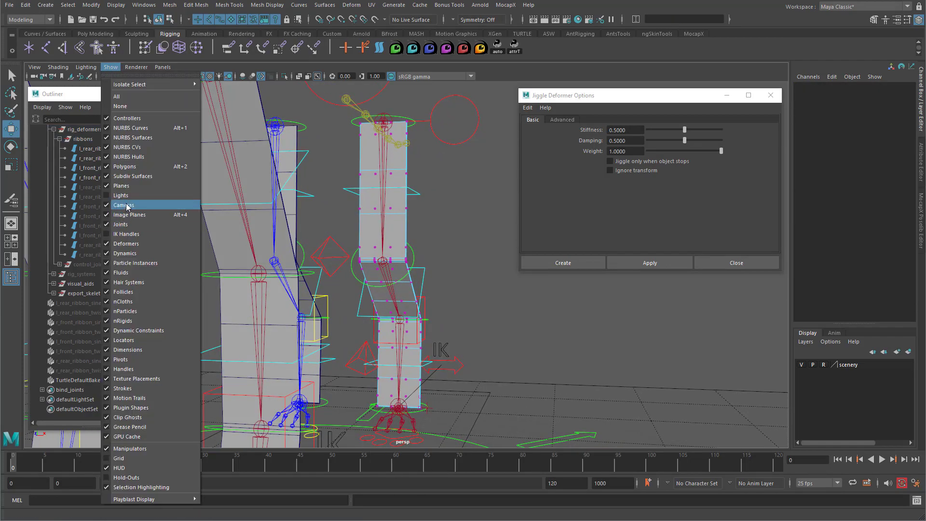
pyautogui.click(123, 224)
pyautogui.keyDown('alt'); pyautogui.moveTo(414, 182); pyautogui.dragTo(419, 181); pyautogui.keyUp('alt')
# Select l_rear_ribbon's control vertices within the upper, middle and lower leg segments, leaving out the rows at the joints and ends.
pyautogui.moveTo(344, 134); pyautogui.dragTo(417, 254)
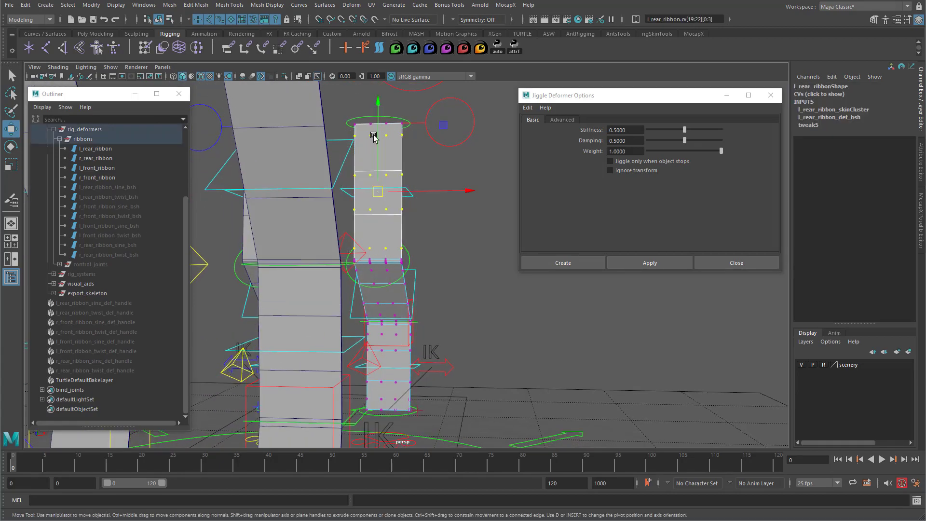
pyautogui.moveTo(405, 300)
pyautogui.keyDown('alt'); pyautogui.mouseDown()
pyautogui.moveTo(407, 319)
pyautogui.moveTo(394, 312)
pyautogui.mouseUp(); pyautogui.keyUp('alt')
pyautogui.keyDown('alt'); pyautogui.moveTo(394, 312); pyautogui.dragTo(413, 189, button='middle'); pyautogui.keyUp('alt')
pyautogui.keyDown('alt'); pyautogui.moveTo(413, 189); pyautogui.dragTo(417, 185); pyautogui.keyUp('alt')
pyautogui.keyDown('alt'); pyautogui.moveTo(417, 187); pyautogui.dragTo(399, 201, button='middle'); pyautogui.keyUp('alt')
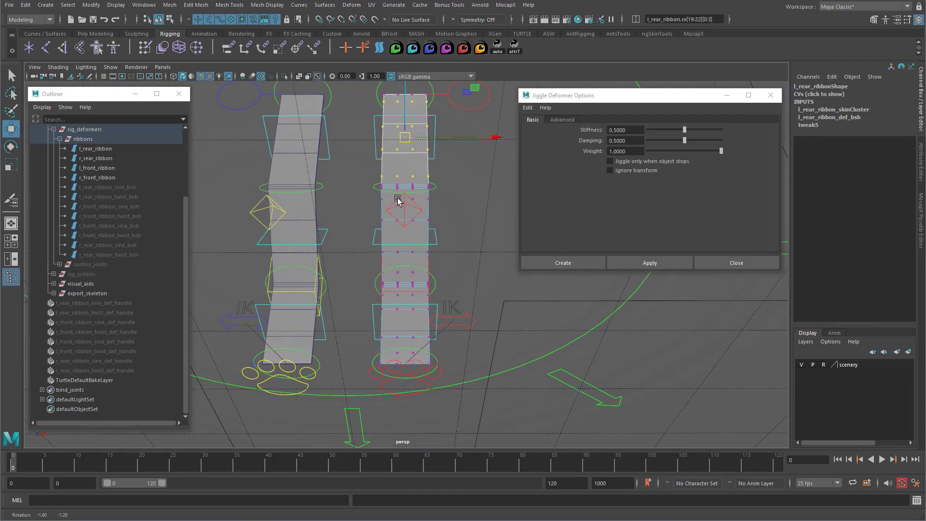
pyautogui.moveTo(367, 192); pyautogui.dragTo(440, 275)
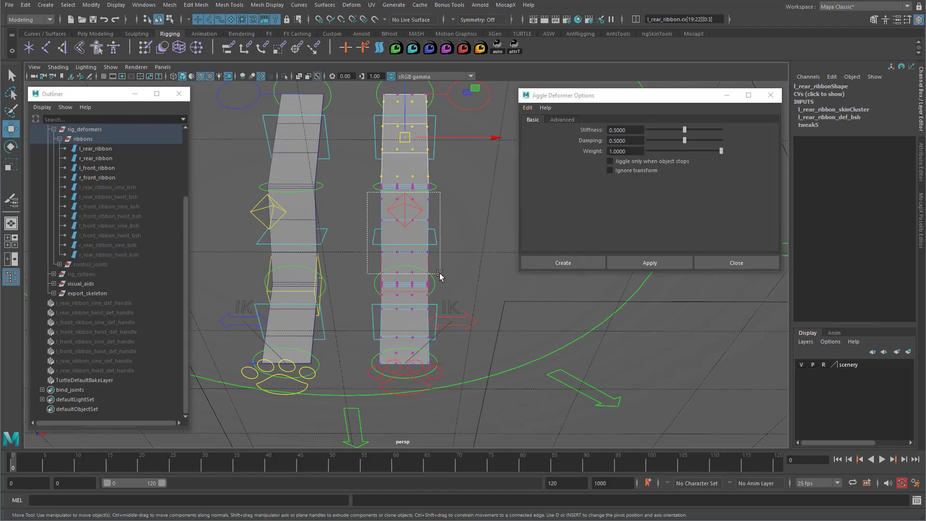
pyautogui.keyDown('alt'); pyautogui.moveTo(429, 303); pyautogui.dragTo(464, 312); pyautogui.keyUp('alt')
pyautogui.keyDown('alt'); pyautogui.moveTo(463, 237); pyautogui.dragTo(464, 266, button='middle'); pyautogui.keyUp('alt')
pyautogui.keyDown('alt'); pyautogui.moveTo(464, 267); pyautogui.dragTo(408, 124); pyautogui.keyUp('alt')
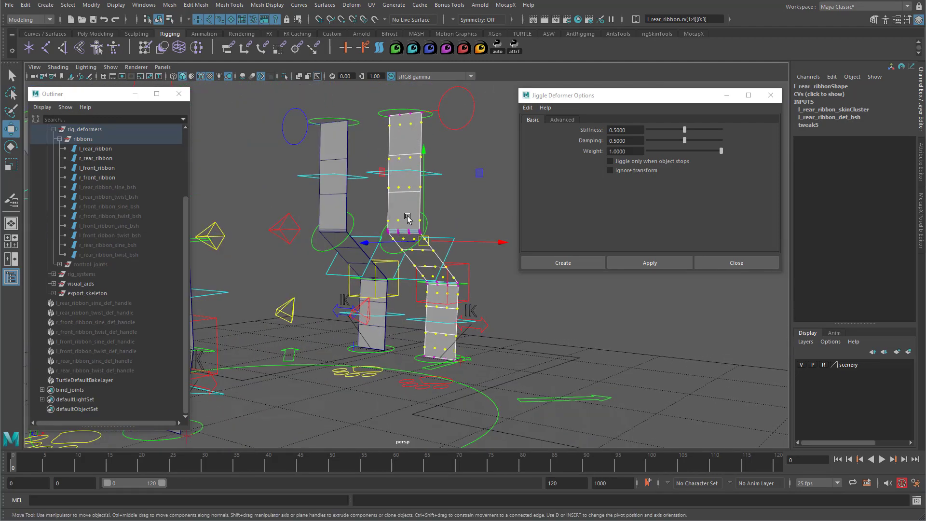
# Create a jiggle deformer on the selected control vertices with default settings: stiffness 0.5, damping 0.5 and weight 1.
pyautogui.click(528, 108)
pyautogui.click(550, 126)
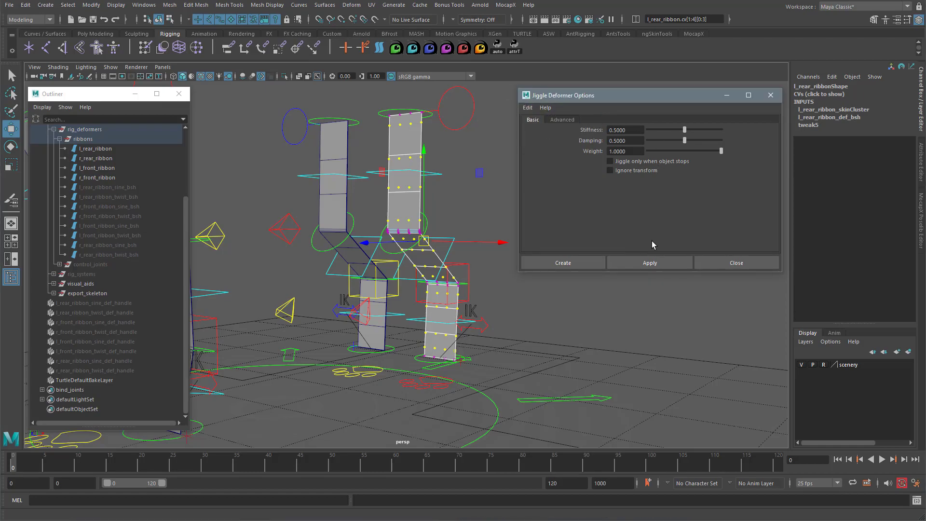
pyautogui.click(575, 262)
# Leave control vertex editing and select l_rear_ribbon as an object to show its deformer inputs.
pyautogui.keyDown('alt'); pyautogui.moveTo(467, 254); pyautogui.dragTo(429, 210); pyautogui.keyUp('alt')
pyautogui.click(408, 196)
pyautogui.click(521, 165)
pyautogui.click(412, 185)
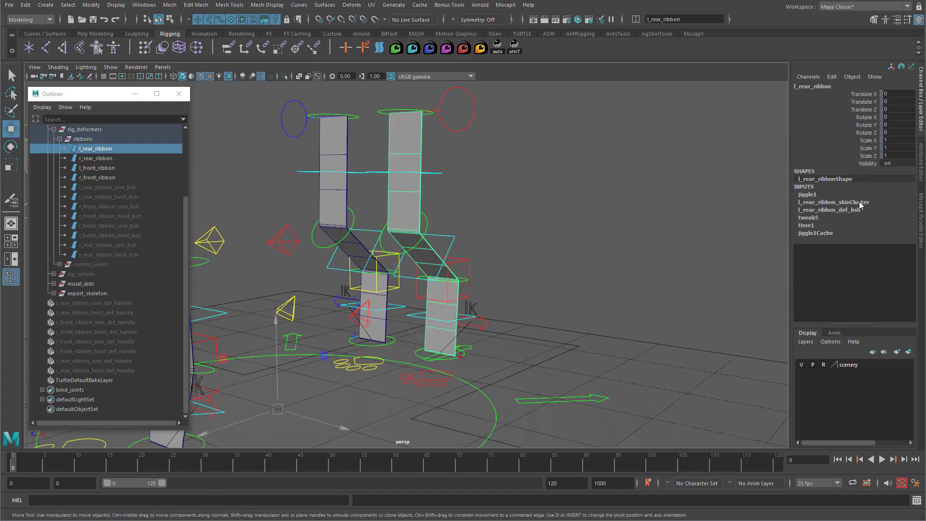
# Rename l_rear_ribbon's jiggle1 deformer to l_rear_ribbon_jiggle, reusing the name of its skin cluster.
pyautogui.click(860, 203)
pyautogui.doubleClick(861, 202)
pyautogui.hotkey('ctrl', 'c')
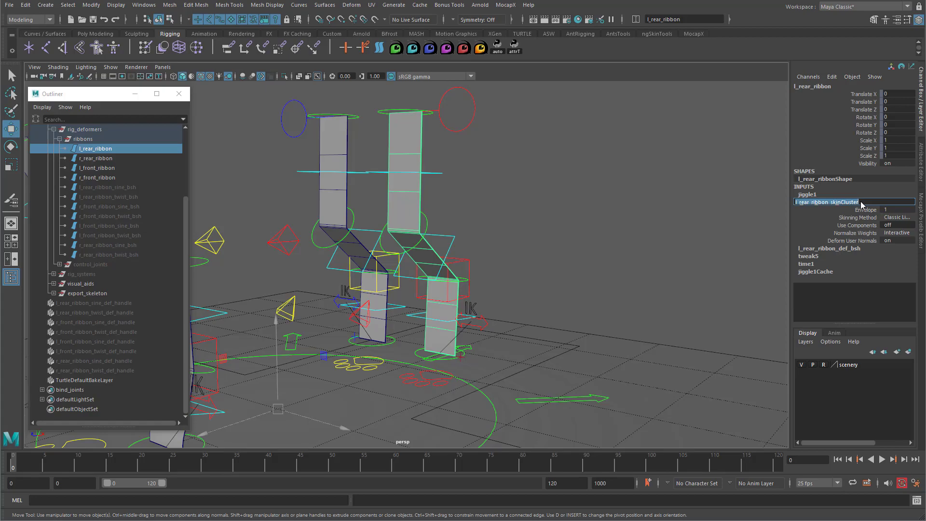
pyautogui.doubleClick(805, 194)
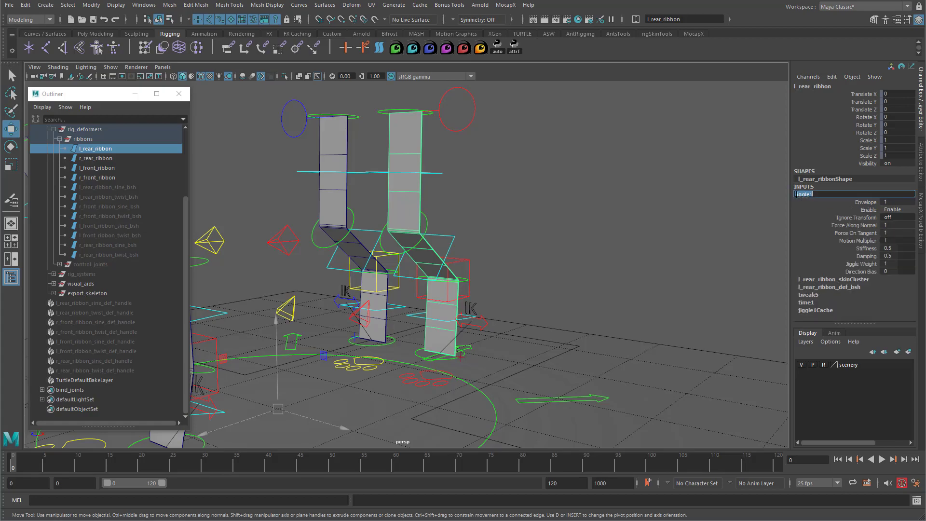
pyautogui.hotkey('ctrl', 'v')
pyautogui.press('BackSpace')
pyautogui.press('BackSpace')
pyautogui.press('BackSpace')
pyautogui.press('BackSpace')
pyautogui.press('BackSpace')
pyautogui.press('BackSpace')
pyautogui.press('BackSpace')
pyautogui.press('BackSpace')
pyautogui.press('BackSpace')
pyautogui.press('BackSpace')
pyautogui.press('BackSpace')
pyautogui.press('End')
pyautogui.press('BackSpace')
pyautogui.press('Return')
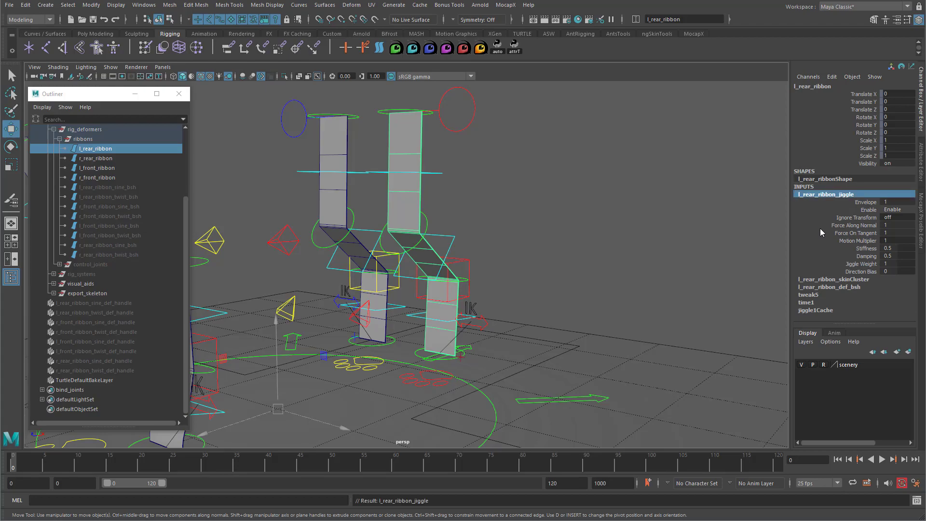
# Key l_leg_rear_IK_ctrl at frame 0 and, at frame 20, move it to about 25 in Translate Y and -23 in Translate Z.
pyautogui.click(420, 375)
pyautogui.keyDown('alt'); pyautogui.moveTo(228, 428); pyautogui.dragTo(470, 337); pyautogui.keyUp('alt')
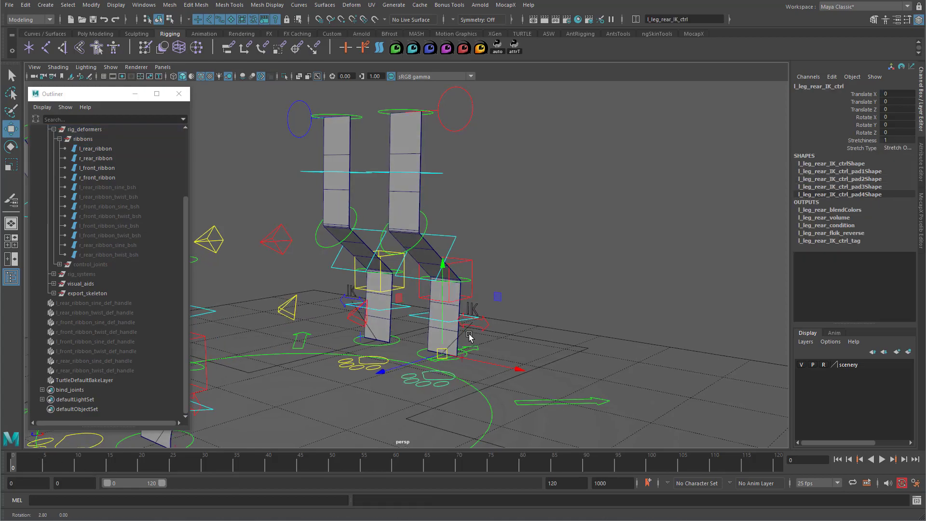
pyautogui.press('s')
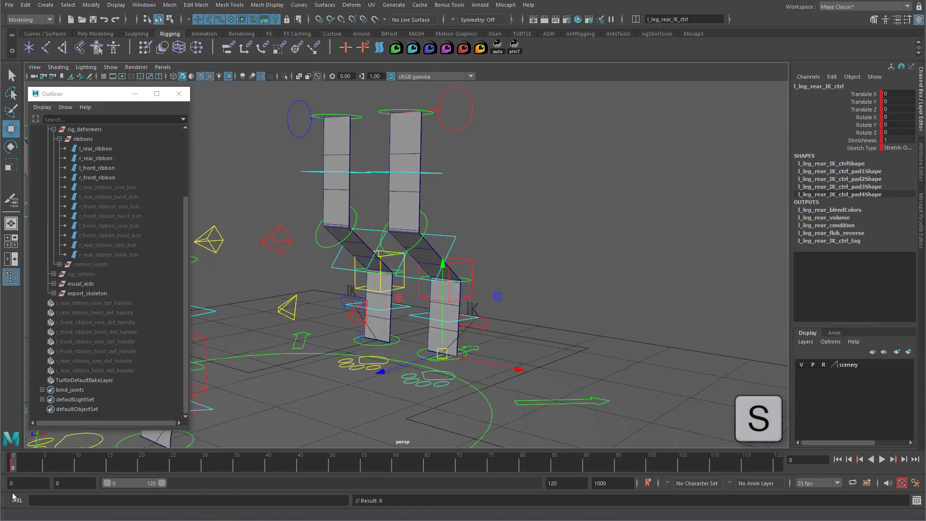
pyautogui.click(139, 464)
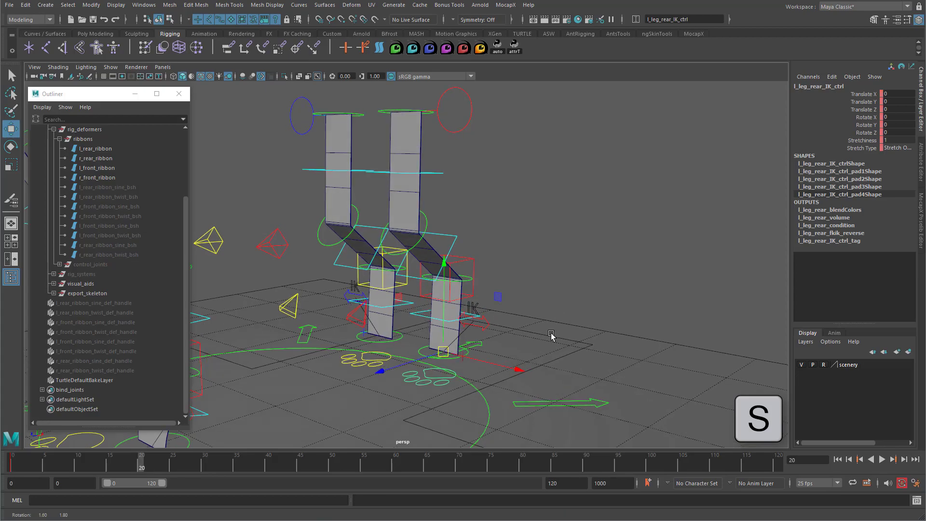
pyautogui.moveTo(374, 370); pyautogui.dragTo(533, 177)
pyautogui.moveTo(508, 231)
pyautogui.mouseDown()
pyautogui.moveTo(516, 230)
pyautogui.moveTo(512, 244)
pyautogui.mouseUp()
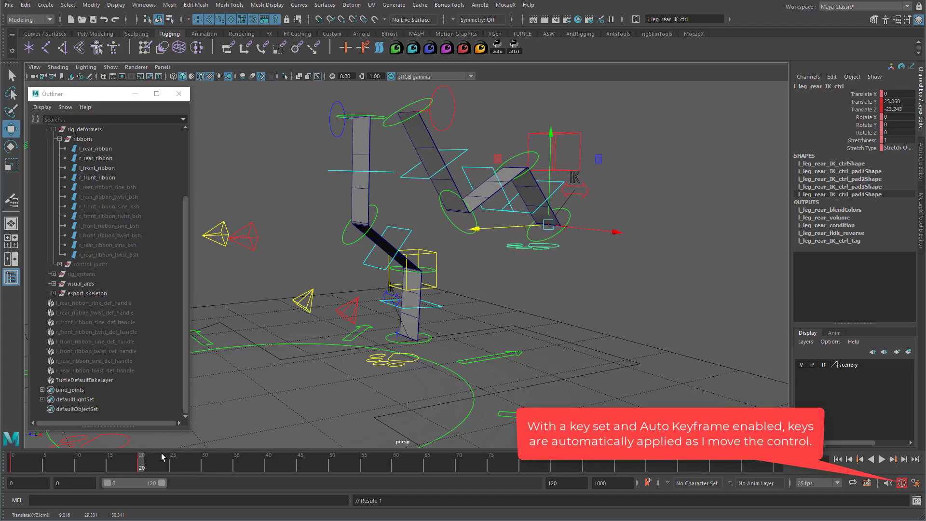
# At frame 35, set l_leg_rear_IK_ctrl's Translate X, Y and Z to 0 and deselect it.
pyautogui.click(234, 464)
pyautogui.moveTo(887, 95); pyautogui.dragTo(892, 111)
pyautogui.write('0')
pyautogui.press('Return')
pyautogui.keyDown('alt'); pyautogui.moveTo(492, 346); pyautogui.dragTo(563, 318); pyautogui.keyUp('alt')
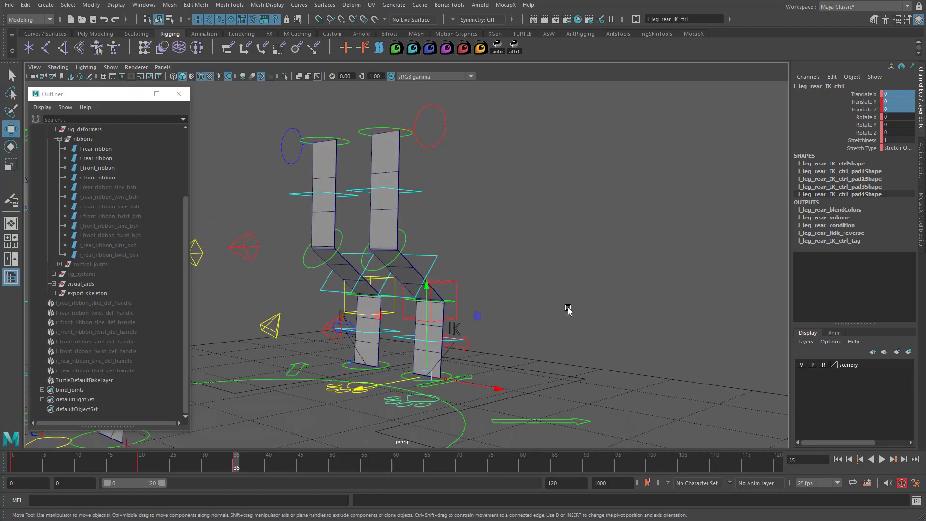
pyautogui.click(568, 332)
# Play the leg animation from the first frame to check how the ribbon jiggles, and stop it.
pyautogui.click(838, 460)
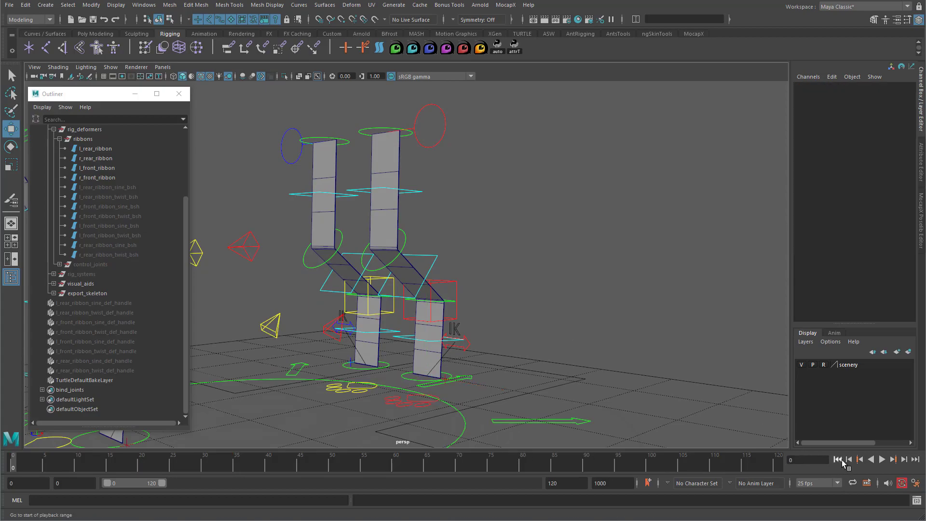
pyautogui.click(882, 460)
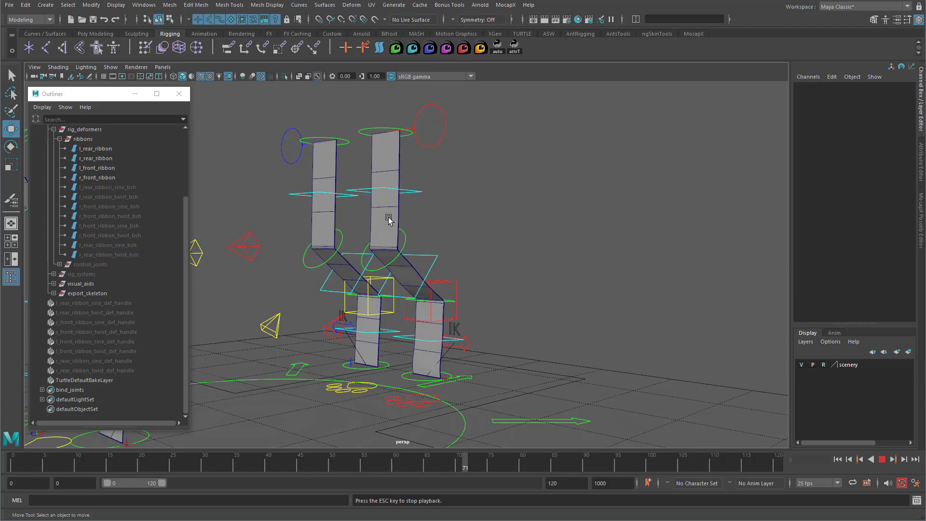
pyautogui.press('Escape')
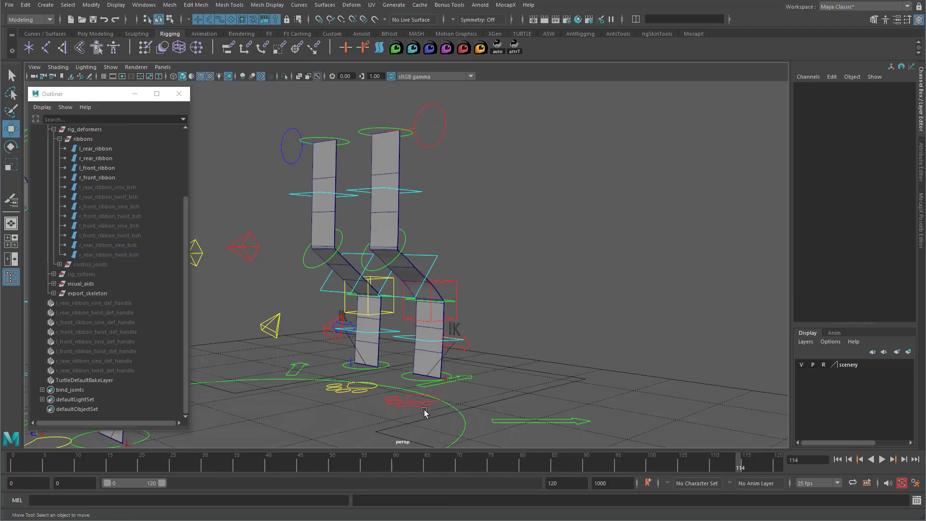
# Set the timeline's playback speed to Real-time.
pyautogui.rightClick(459, 461)
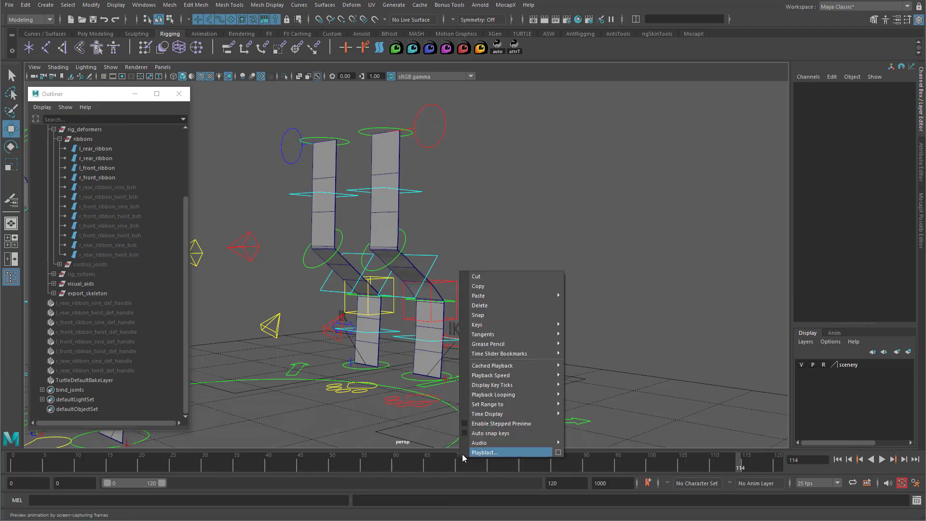
pyautogui.moveTo(501, 376)
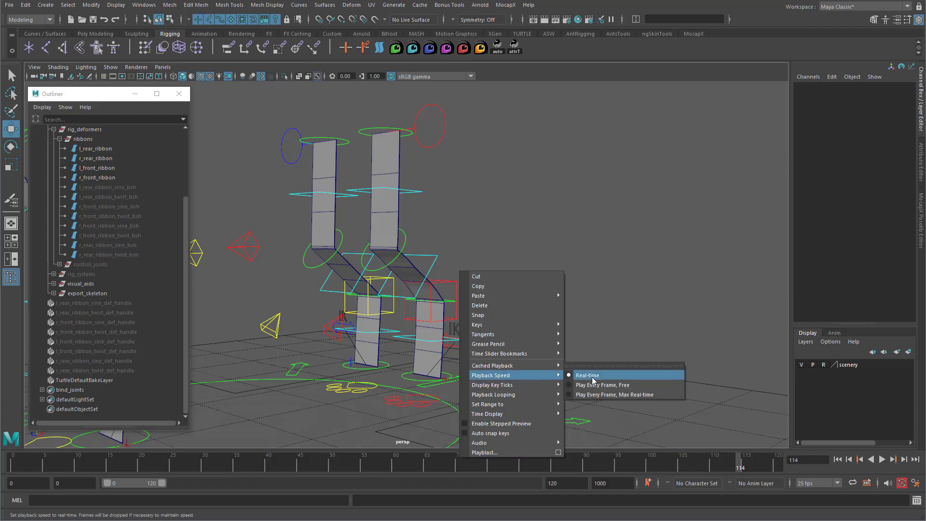
pyautogui.click(640, 374)
# Replay the animation from the first frame at real-time speed and examine the left rear ribbon's shape.
pyautogui.click(838, 459)
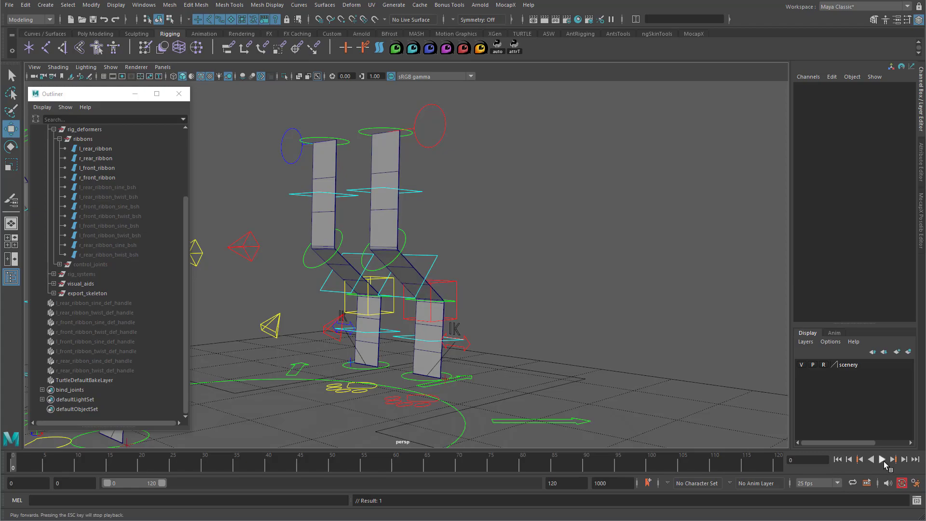
pyautogui.click(882, 460)
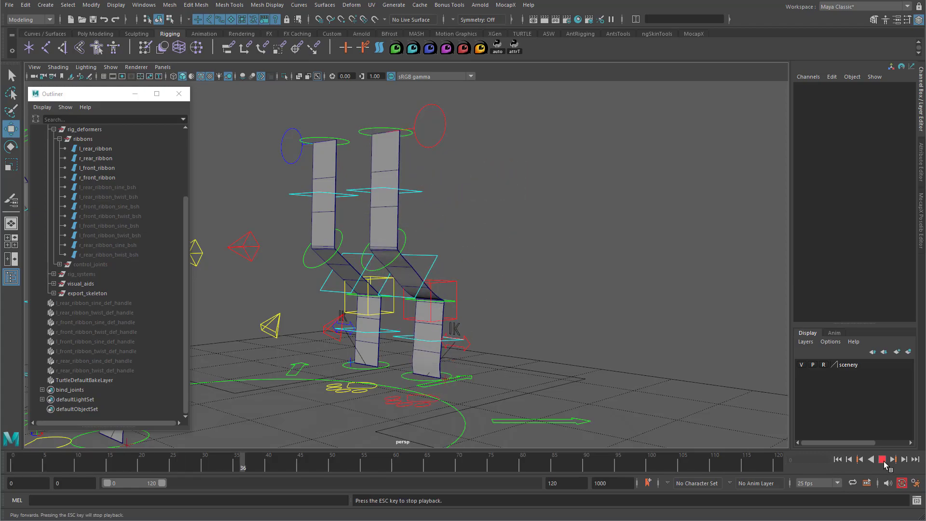
pyautogui.press('Escape')
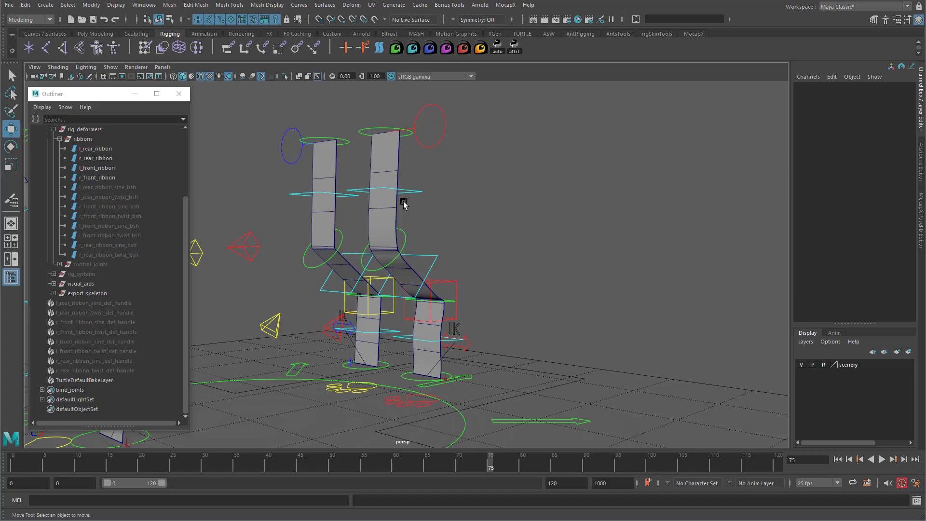
pyautogui.keyDown('alt'); pyautogui.moveTo(498, 232); pyautogui.dragTo(504, 236); pyautogui.keyUp('alt')
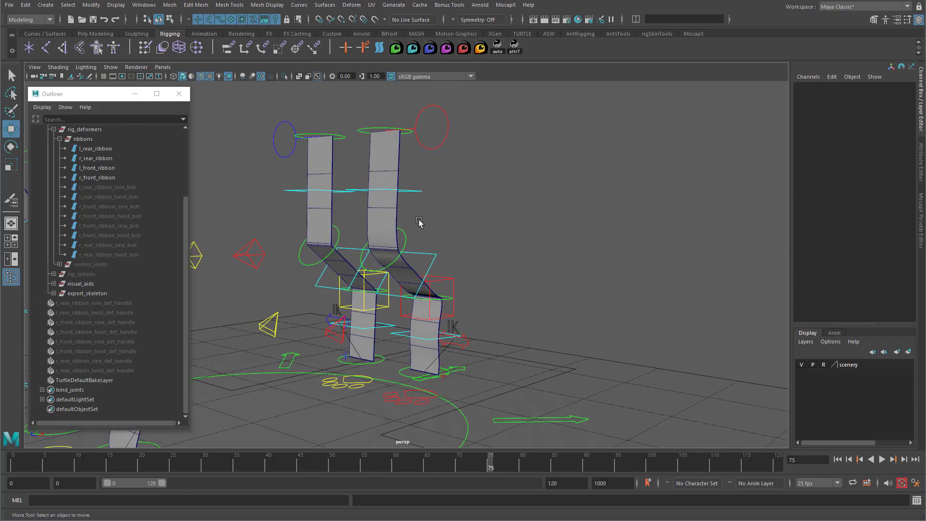
# Set the Jiggle Weight of l_rear_ribbon's jiggle deformer to 0.8.
pyautogui.click(387, 205)
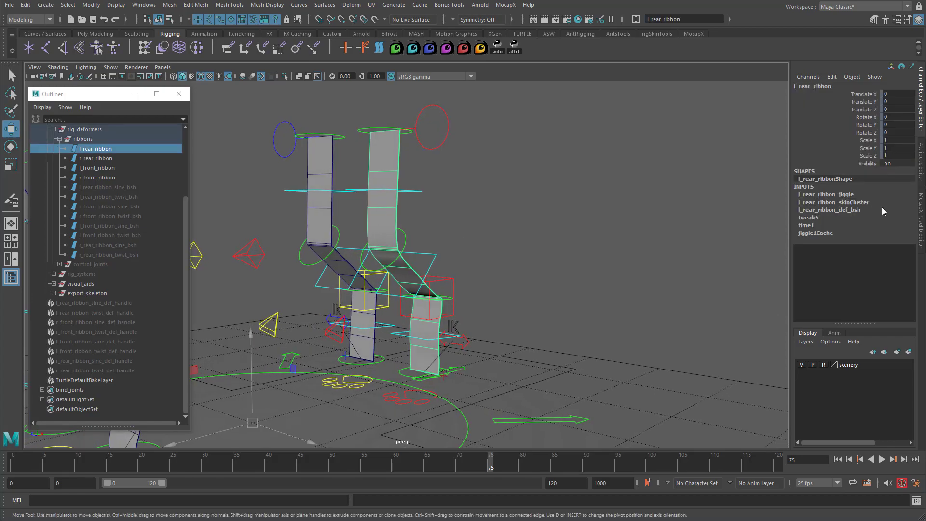
pyautogui.click(834, 194)
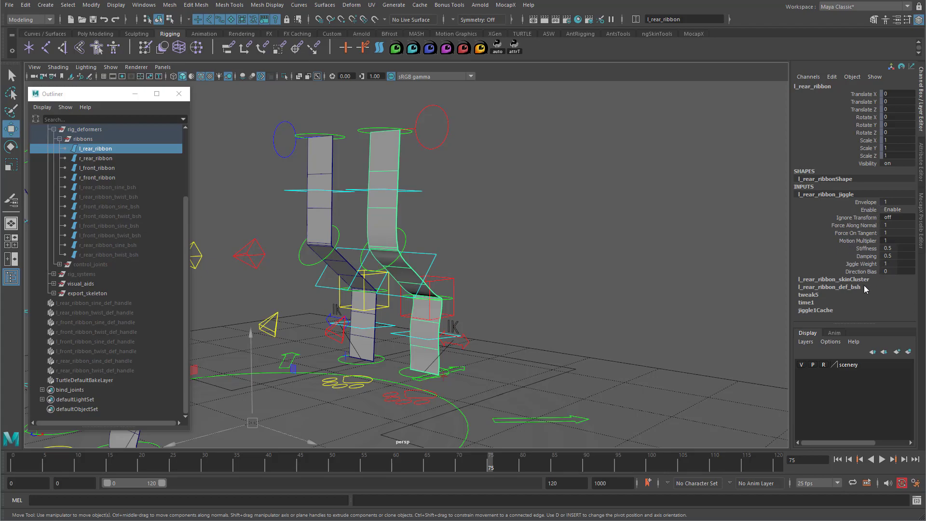
pyautogui.doubleClick(894, 265)
pyautogui.write('.8')
pyautogui.press('Return')
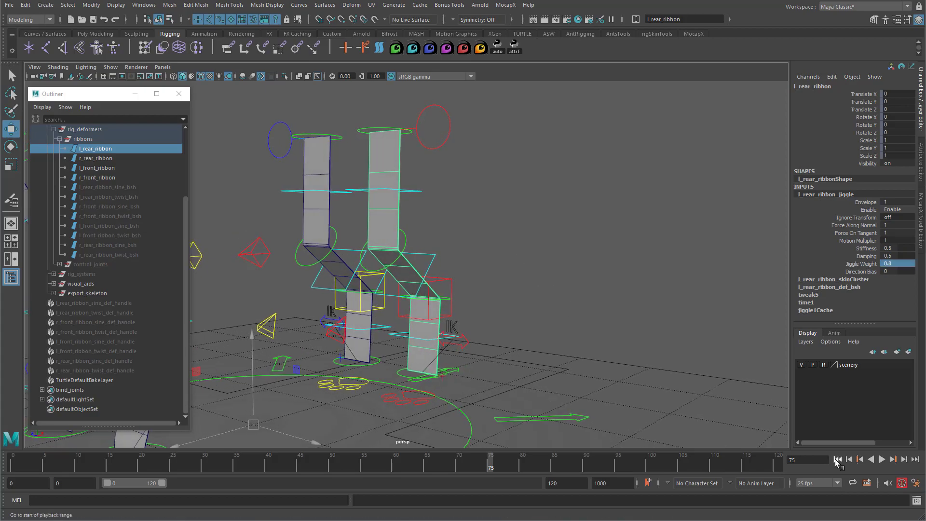
# Play the animation from the start to check the ribbon's motion with the reduced jiggle weight.
pyautogui.click(838, 459)
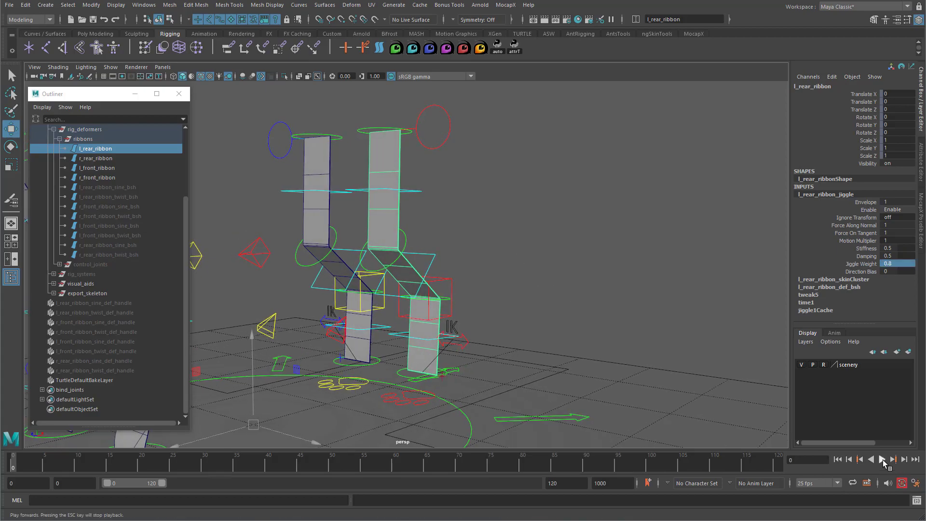
pyautogui.click(883, 460)
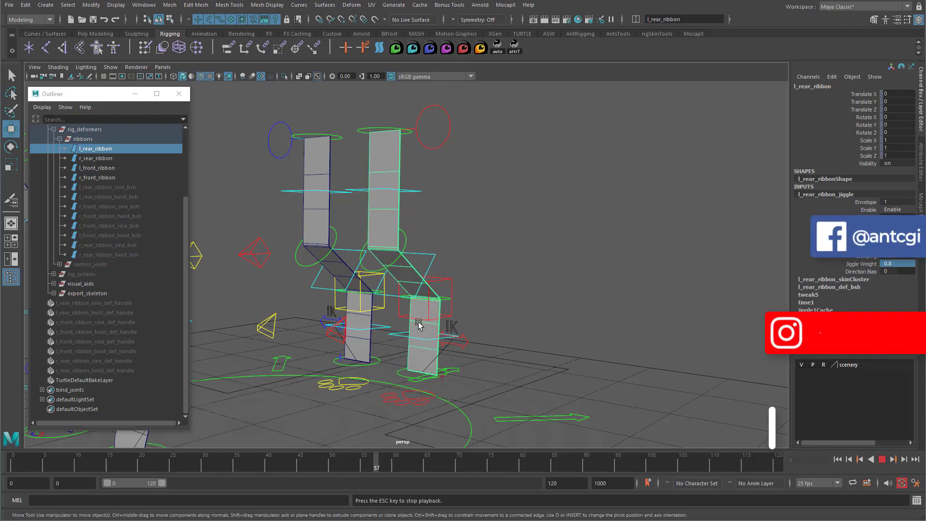
pyautogui.press('Escape')
pyautogui.click(19, 460)
pyautogui.hotkey('alt', 'v')
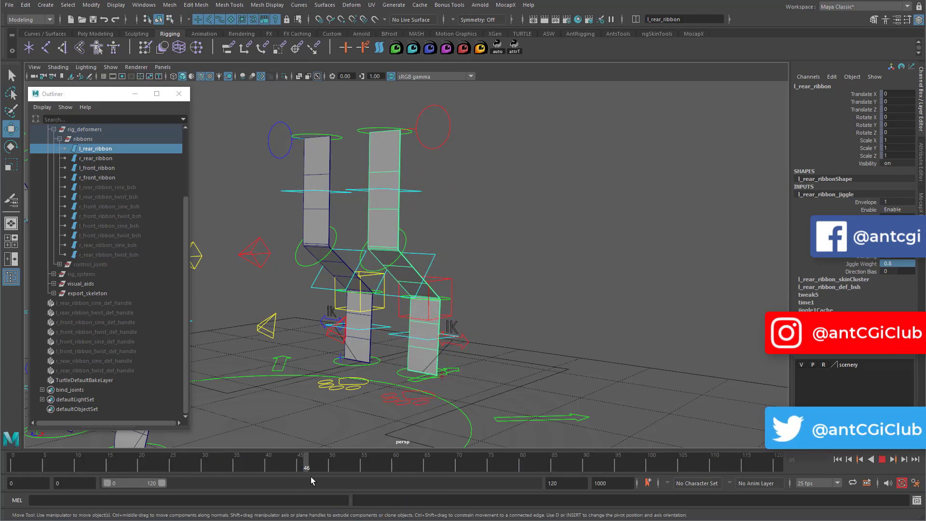
# Go to frame 50 and set the animation end and playback end to frame 50.
pyautogui.moveTo(326, 477); pyautogui.dragTo(329, 478)
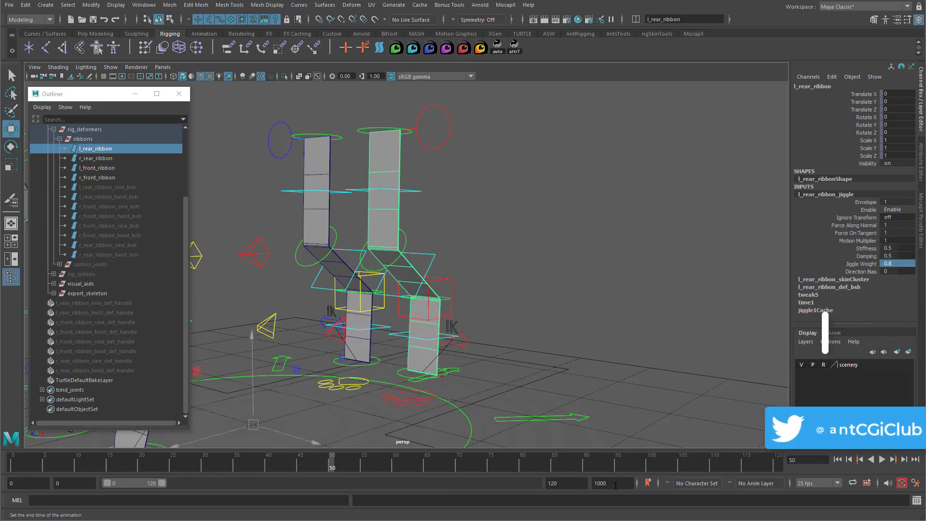
pyautogui.moveTo(611, 484); pyautogui.dragTo(574, 485)
pyautogui.write('50')
pyautogui.press('Return')
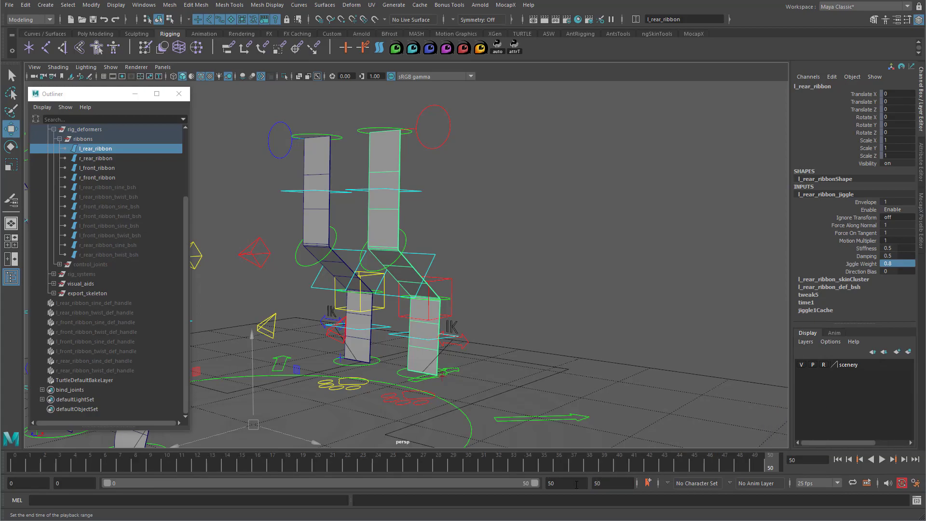
# Loop the shortened animation from frame 0 to watch the left rear ribbon jiggle.
pyautogui.click(837, 460)
pyautogui.click(883, 462)
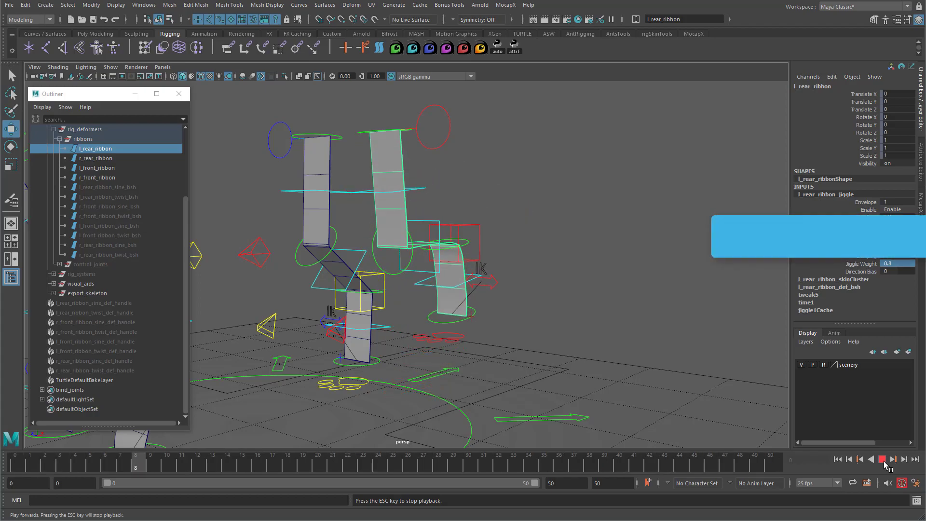
# Stop playback, select the left rear leg IK control and move its return key earlier to frame 30.
pyautogui.click(883, 462)
pyautogui.moveTo(488, 237)
pyautogui.keyDown('alt'); pyautogui.mouseDown()
pyautogui.moveTo(464, 236)
pyautogui.moveTo(474, 235)
pyautogui.mouseUp(); pyautogui.keyUp('alt')
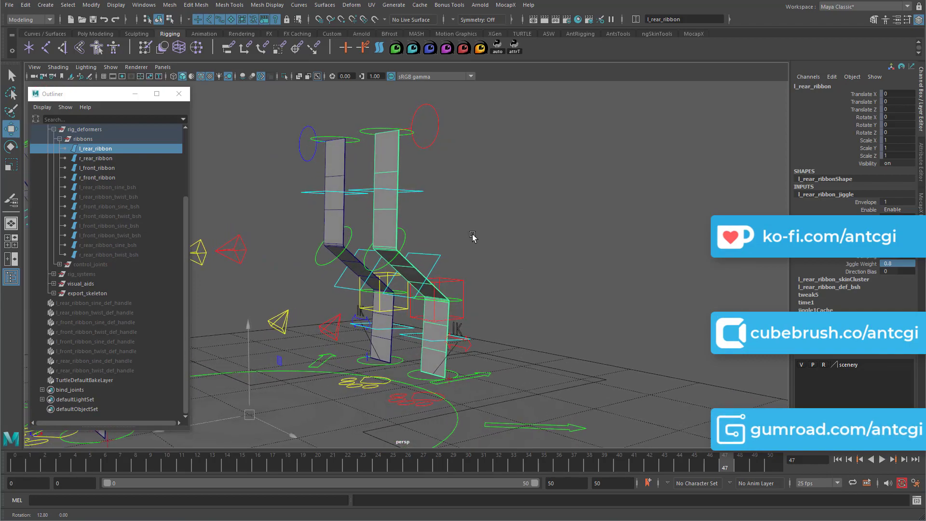
pyautogui.click(401, 400)
pyautogui.click(314, 461)
pyautogui.keyDown('alt'); pyautogui.moveTo(578, 316); pyautogui.dragTo(550, 315); pyautogui.keyUp('alt')
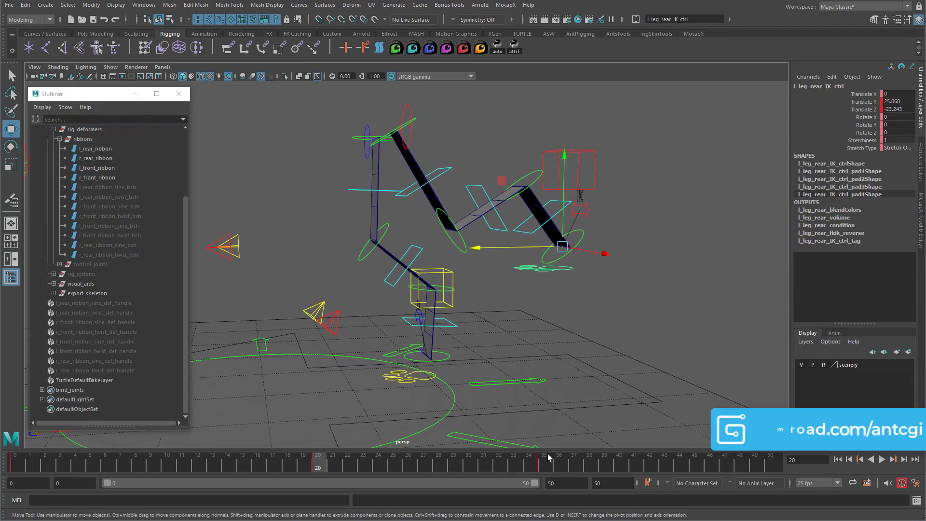
pyautogui.keyDown('shift'); pyautogui.moveTo(513, 461); pyautogui.dragTo(485, 467); pyautogui.keyUp('shift')
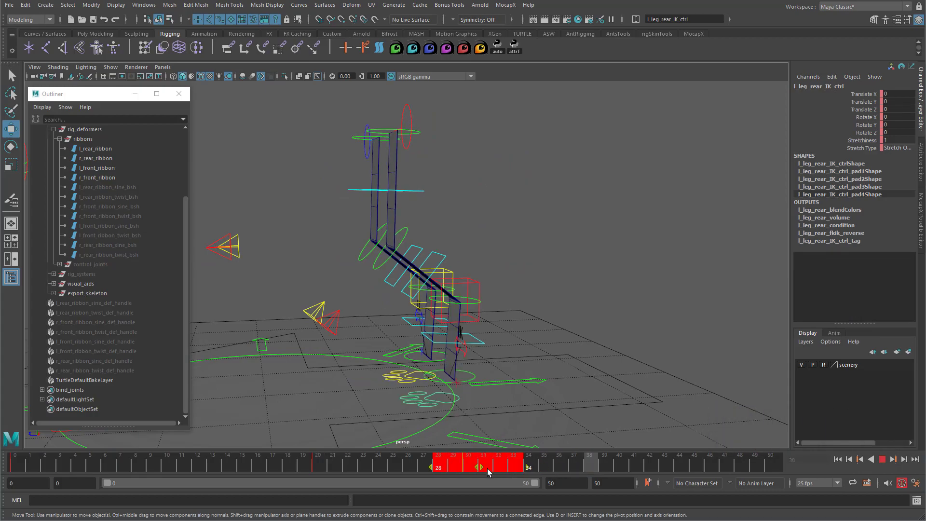
# At frame 20, rotate the left rear leg IK control about 44 degrees in X and move the foot farther up and back.
pyautogui.click(317, 465)
pyautogui.press('e')
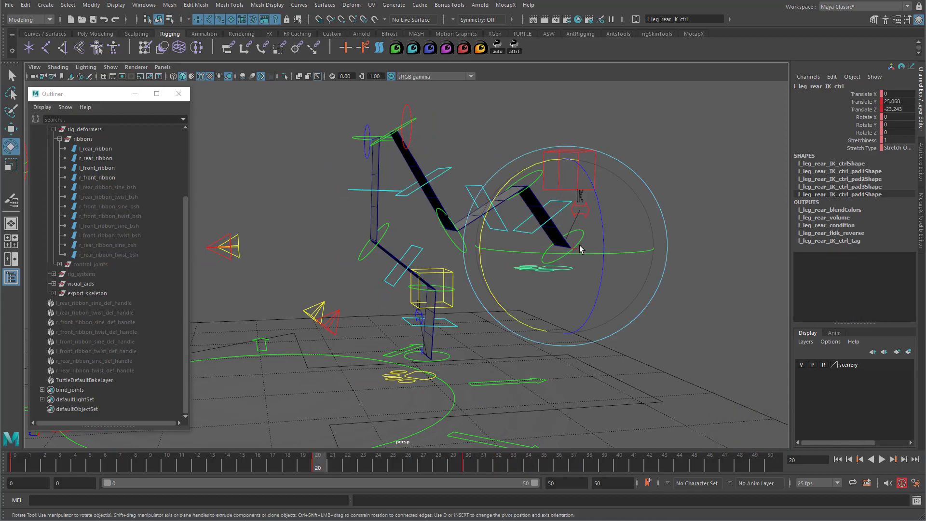
pyautogui.moveTo(512, 183); pyautogui.dragTo(482, 233)
pyautogui.press('w')
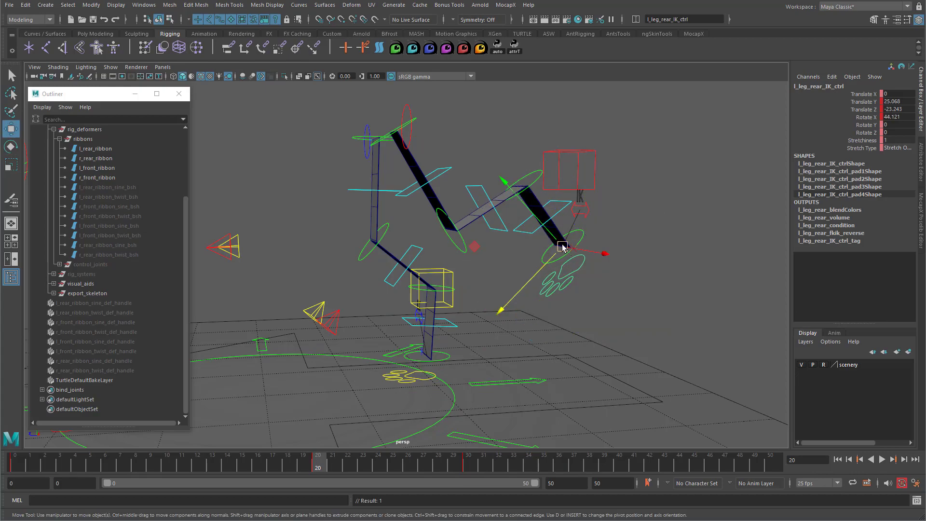
pyautogui.moveTo(556, 241); pyautogui.dragTo(585, 209)
pyautogui.keyDown('alt'); pyautogui.moveTo(552, 296); pyautogui.dragTo(579, 288); pyautogui.keyUp('alt')
pyautogui.click(606, 304)
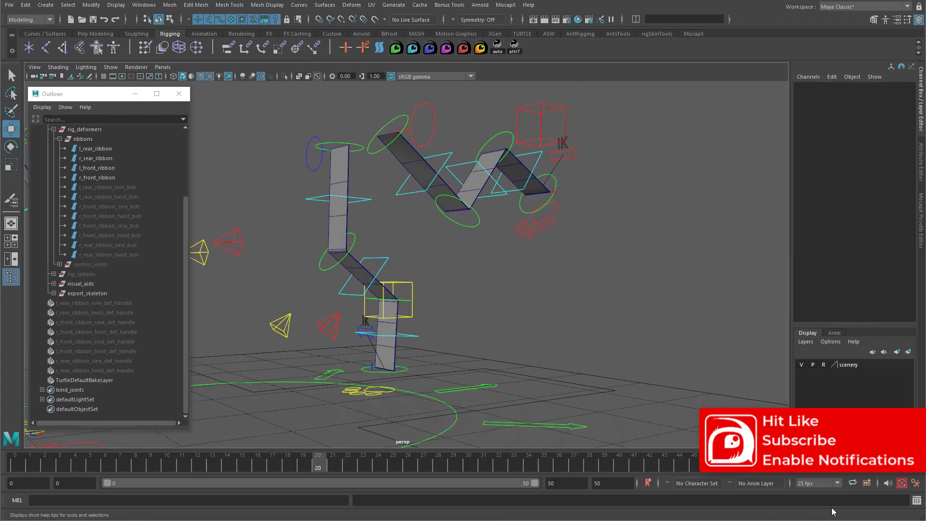
# Play the leg animation to review how the left rear ribbon jiggles, and stop it.
pyautogui.click(827, 464)
pyautogui.click(882, 460)
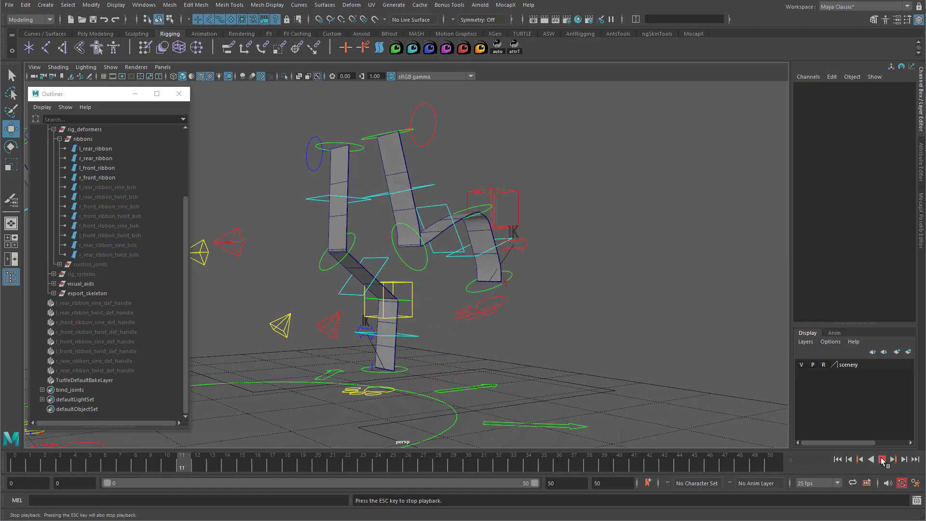
pyautogui.click(883, 459)
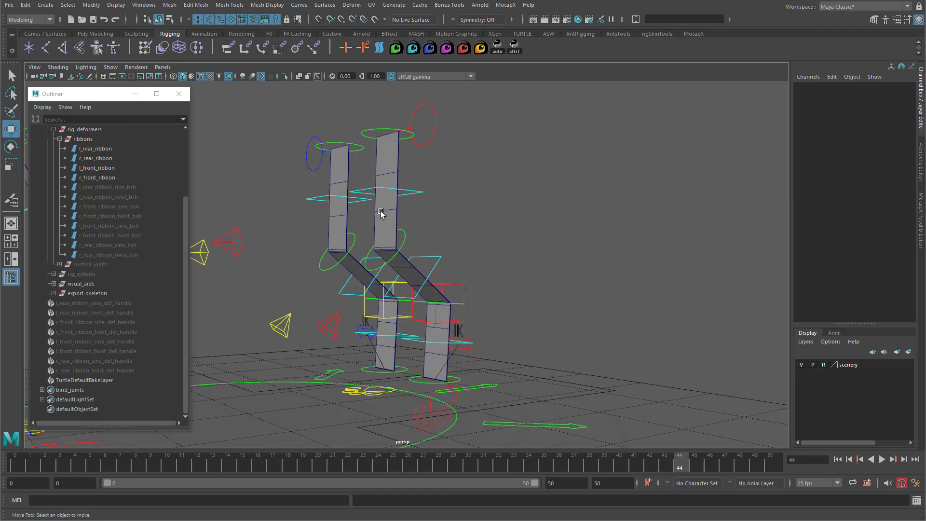
# Select l_rear_ribbon and open the Paint Jiggle Weights tool with its settings.
pyautogui.click(381, 213)
pyautogui.keyDown('alt'); pyautogui.moveTo(575, 184); pyautogui.dragTo(385, 165); pyautogui.keyUp('alt')
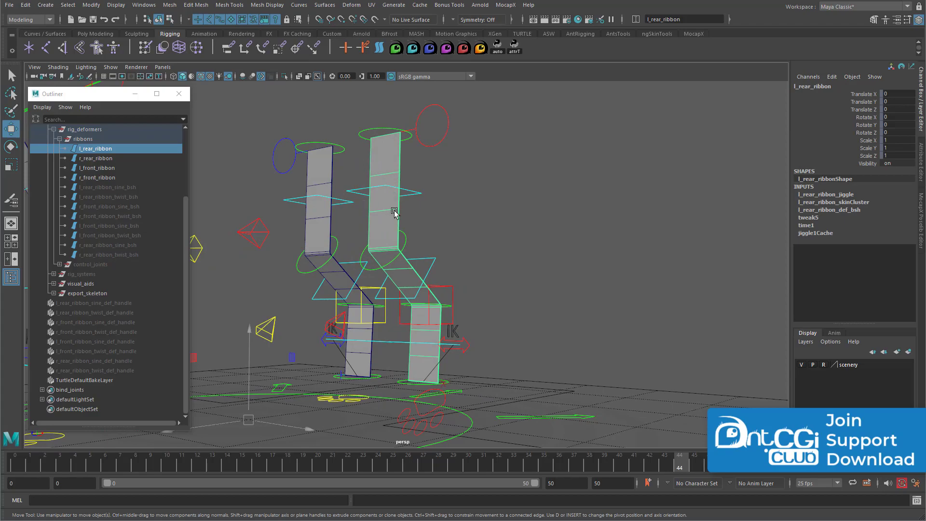
pyautogui.keyDown('alt'); pyautogui.moveTo(370, 350); pyautogui.dragTo(378, 318, button='middle'); pyautogui.keyUp('alt')
pyautogui.keyDown('alt'); pyautogui.moveTo(378, 318); pyautogui.dragTo(493, 321, button='right'); pyautogui.keyUp('alt')
pyautogui.keyDown('alt'); pyautogui.moveTo(493, 322); pyautogui.dragTo(502, 323); pyautogui.keyUp('alt')
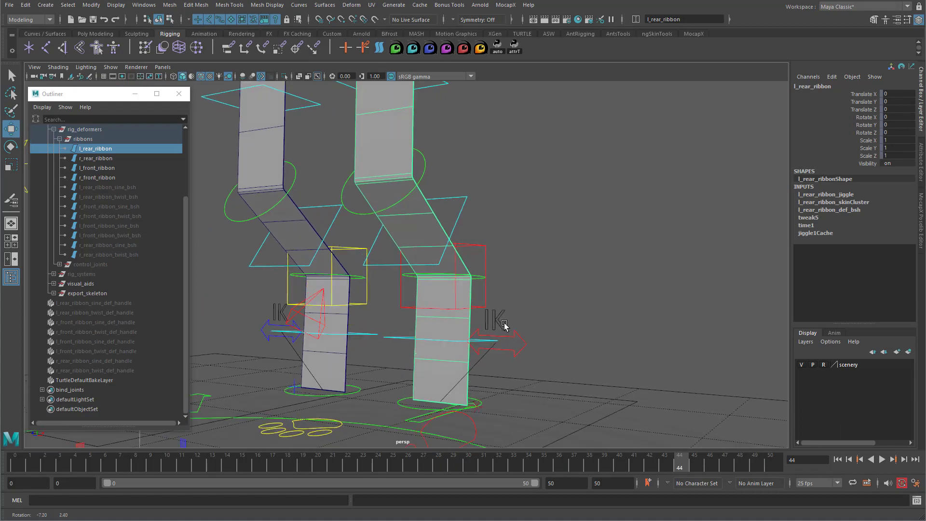
pyautogui.press('space')
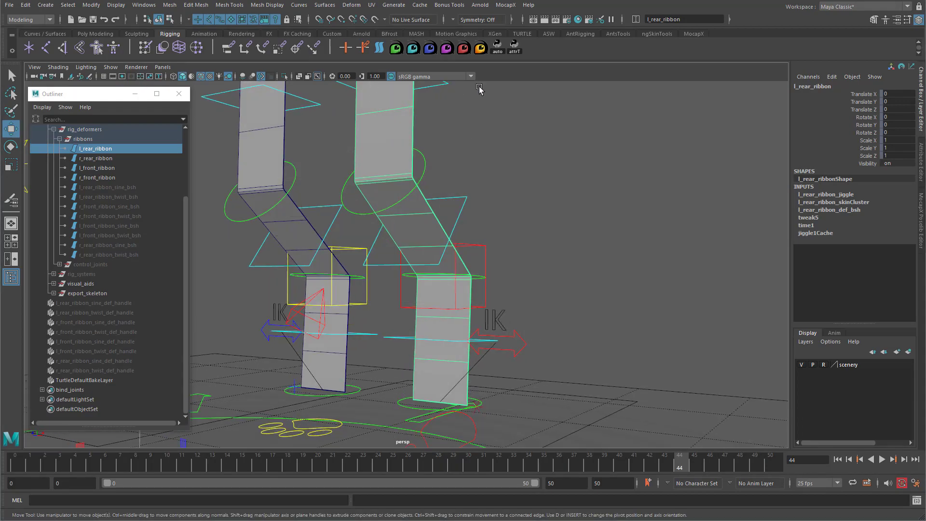
pyautogui.click(352, 5)
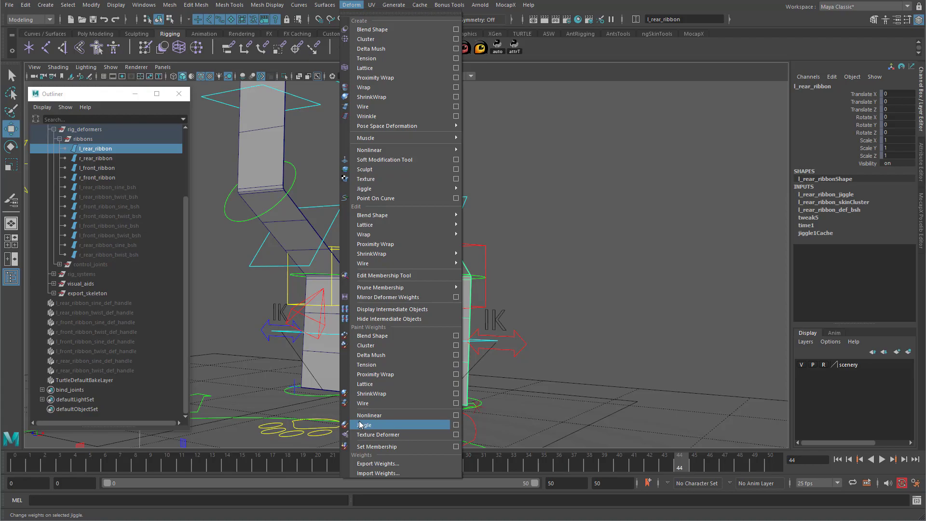
pyautogui.click(456, 425)
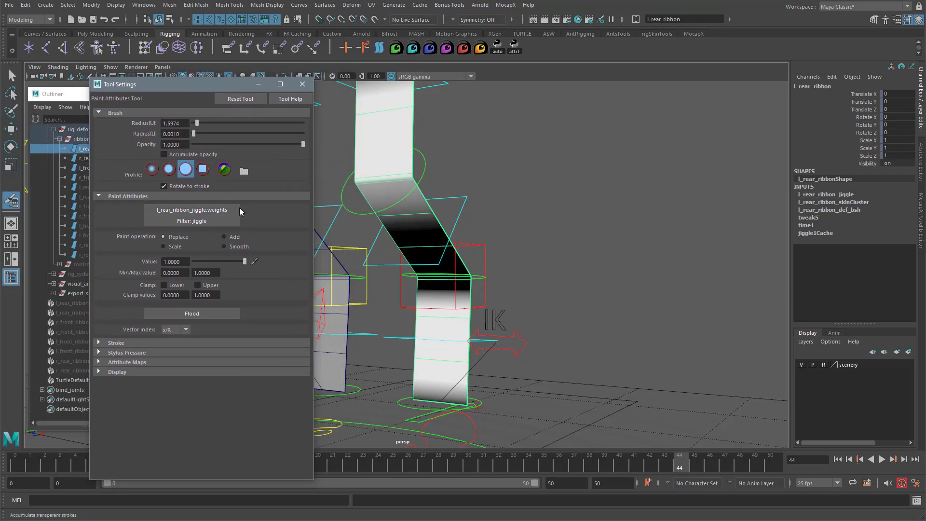
# Paint jiggle weights on the left rear ribbon with a Replace value of 0.5 and close the tool settings.
pyautogui.keyDown('alt'); pyautogui.moveTo(502, 226); pyautogui.dragTo(550, 283, button='middle'); pyautogui.keyUp('alt')
pyautogui.keyDown('alt'); pyautogui.moveTo(538, 257); pyautogui.dragTo(531, 249); pyautogui.keyUp('alt')
pyautogui.moveTo(614, 306)
pyautogui.keyDown('alt'); pyautogui.mouseDown()
pyautogui.moveTo(558, 316)
pyautogui.moveTo(555, 208)
pyautogui.mouseUp(); pyautogui.keyUp('alt')
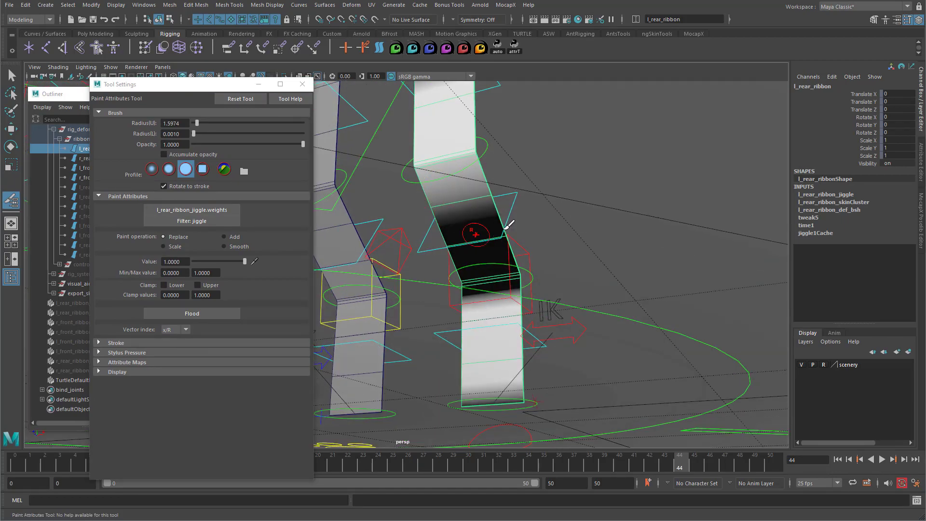
pyautogui.moveTo(185, 262); pyautogui.dragTo(134, 263)
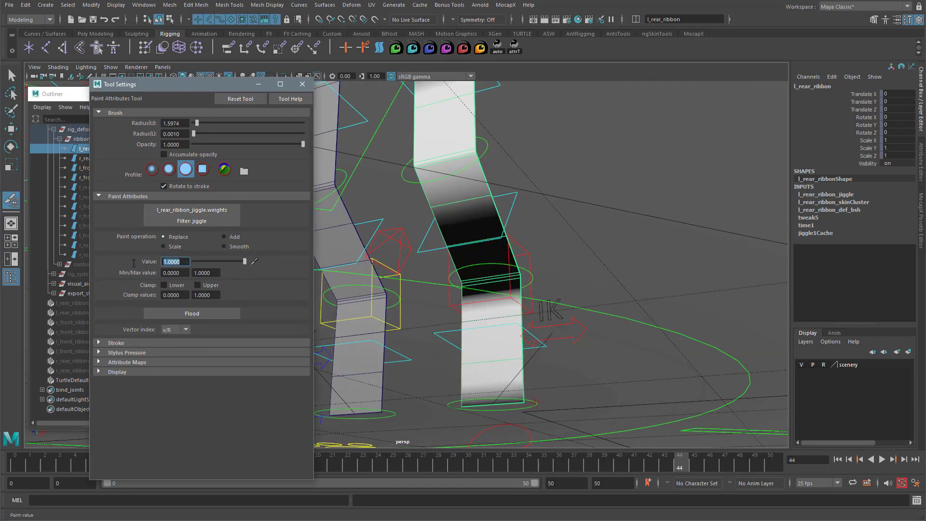
pyautogui.write('.5')
pyautogui.press('Return')
pyautogui.click(437, 204)
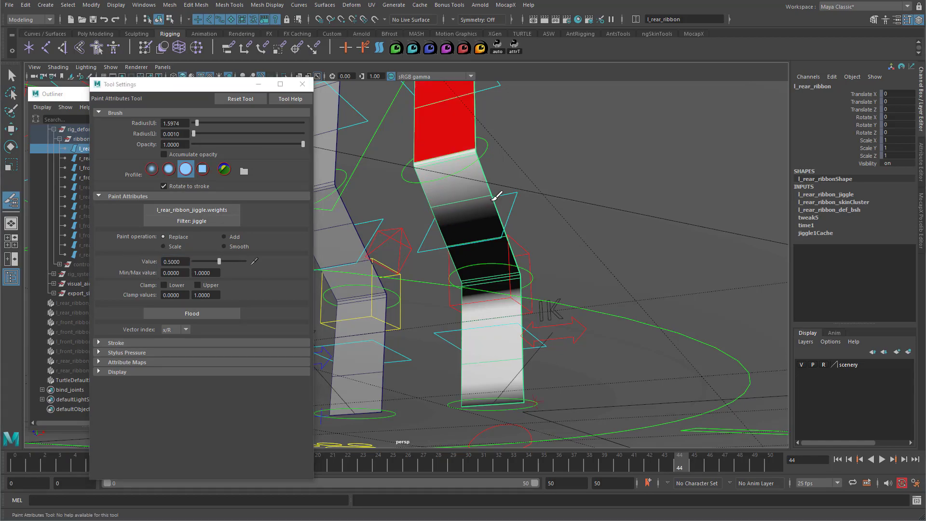
pyautogui.moveTo(509, 237); pyautogui.dragTo(450, 242)
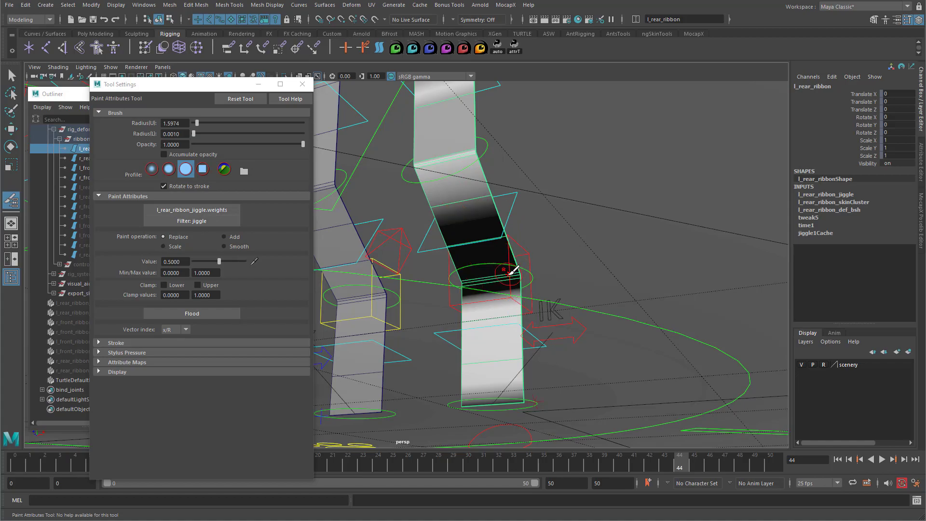
pyautogui.keyDown('alt'); pyautogui.moveTo(512, 208); pyautogui.dragTo(495, 240); pyautogui.keyUp('alt')
pyautogui.moveTo(462, 211); pyautogui.dragTo(439, 117)
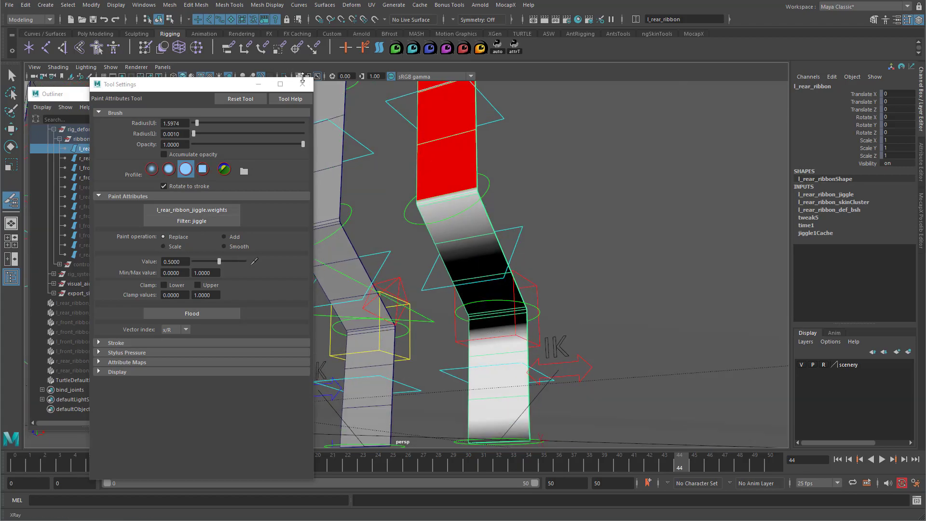
pyautogui.click(302, 84)
# Select the CVs of the left rear ribbon's middle section and show their jiggle weights in an enlarged Component Editor.
pyautogui.press('w')
pyautogui.keyDown('alt'); pyautogui.moveTo(415, 274); pyautogui.dragTo(480, 224); pyautogui.keyUp('alt')
pyautogui.moveTo(480, 223); pyautogui.dragTo(455, 225, button='right')
pyautogui.keyDown('alt'); pyautogui.moveTo(454, 225); pyautogui.dragTo(495, 352); pyautogui.keyUp('alt')
pyautogui.keyDown('alt'); pyautogui.moveTo(578, 252); pyautogui.dragTo(537, 283); pyautogui.keyUp('alt')
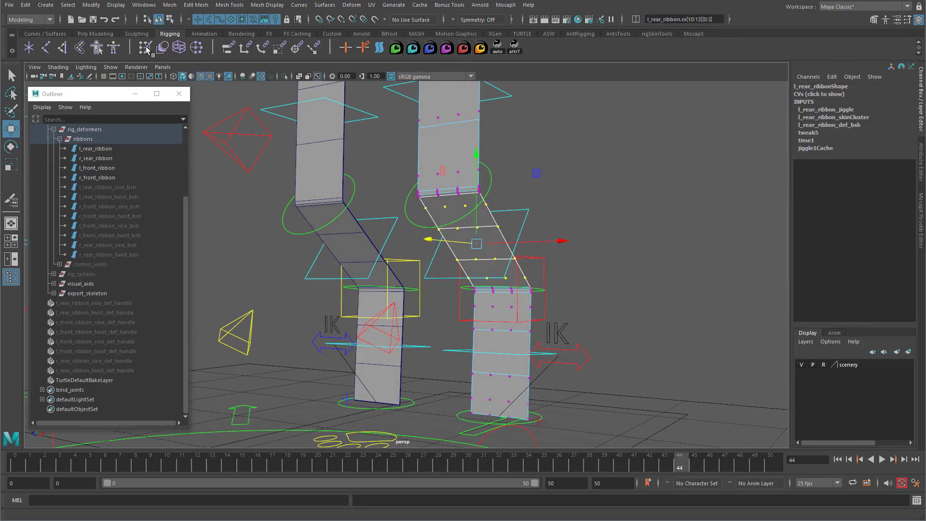
pyautogui.click(143, 5)
pyautogui.moveTo(193, 39)
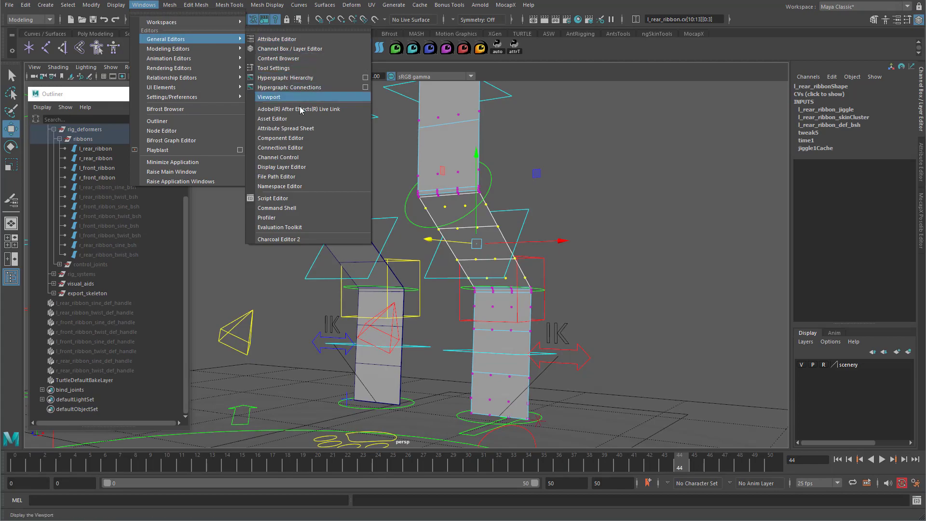
pyautogui.click(299, 138)
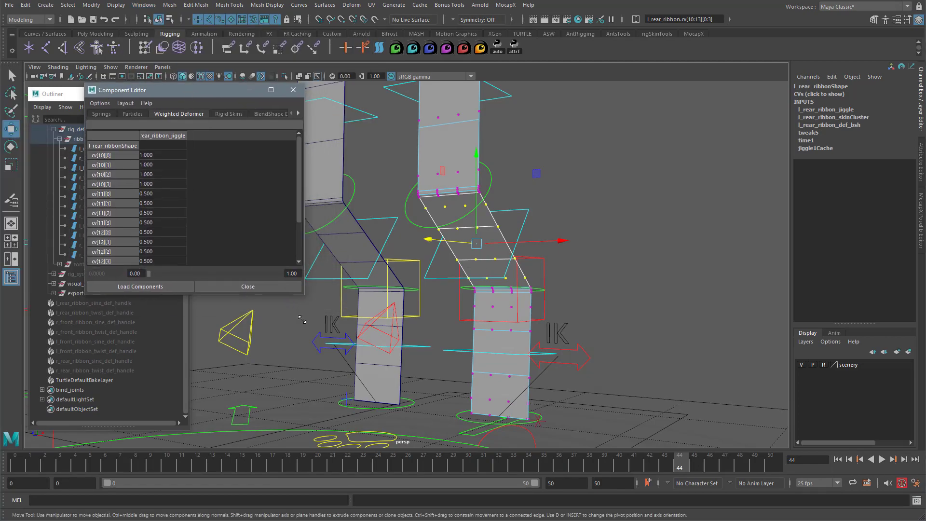
pyautogui.moveTo(304, 308); pyautogui.dragTo(332, 448)
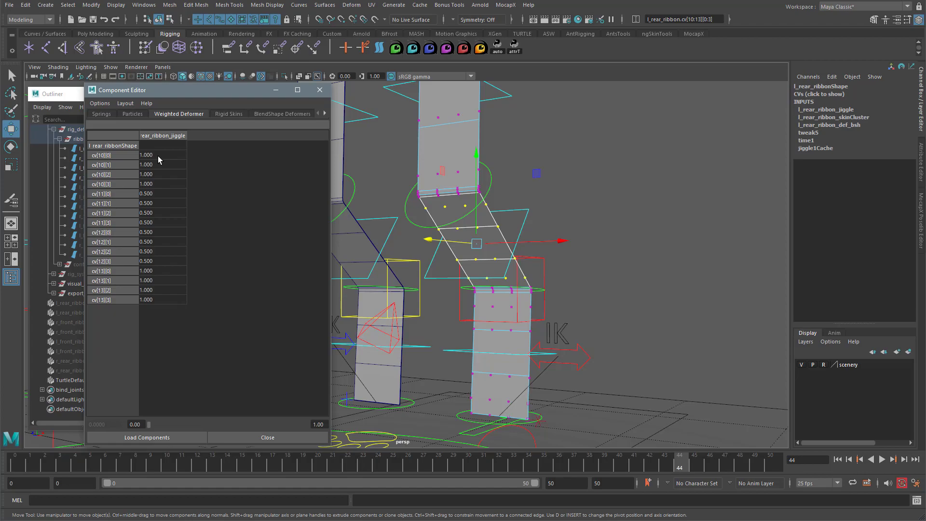
# Set the l_rear_ribbon_jiggle weights of the middle section's CVs, rows 10 to 13, to 0.5 and widen the column.
pyautogui.moveTo(157, 154); pyautogui.dragTo(157, 299)
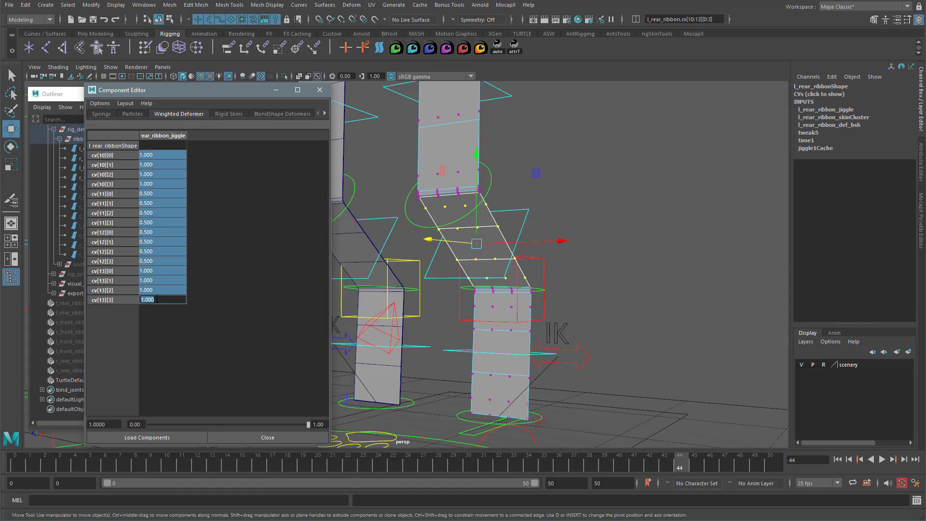
pyautogui.write('.5')
pyautogui.press('Return')
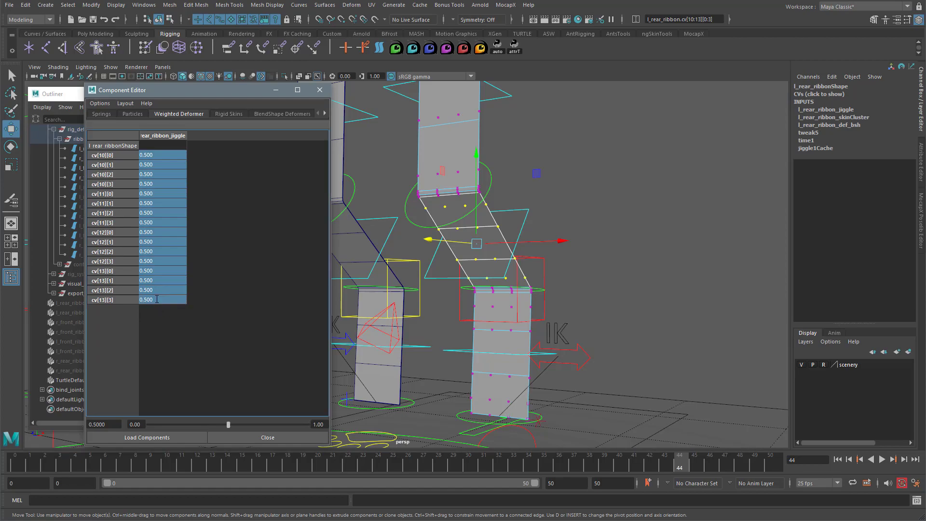
pyautogui.doubleClick(185, 136)
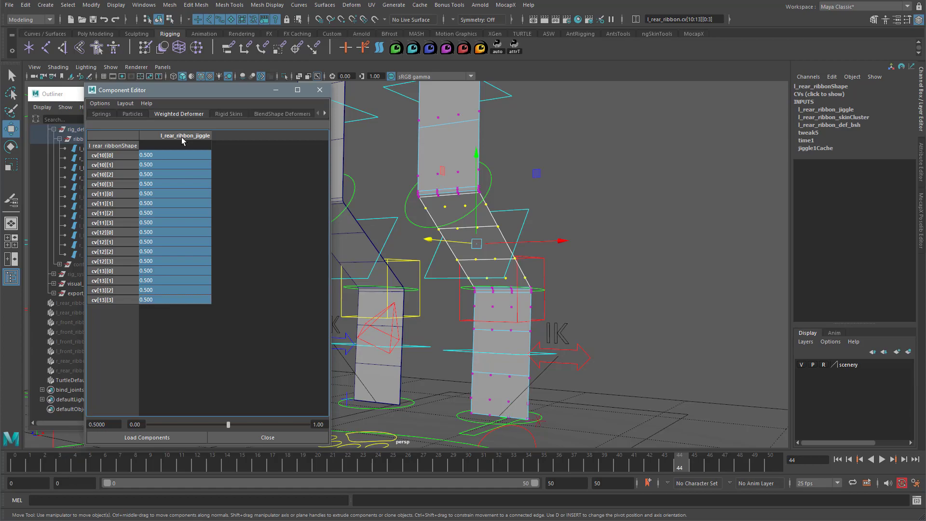
# Select the CVs of the left rear ribbon's lower section, rows 1 to 4, and set their jiggle weights to 0.25.
pyautogui.keyDown('alt'); pyautogui.moveTo(555, 347); pyautogui.dragTo(563, 351); pyautogui.keyUp('alt')
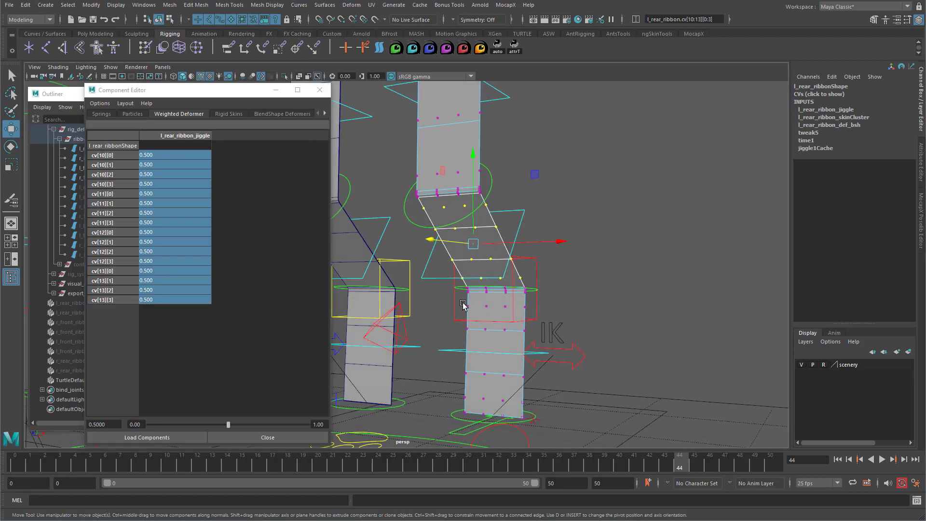
pyautogui.moveTo(452, 302); pyautogui.dragTo(545, 406)
pyautogui.moveTo(162, 155); pyautogui.dragTo(166, 300)
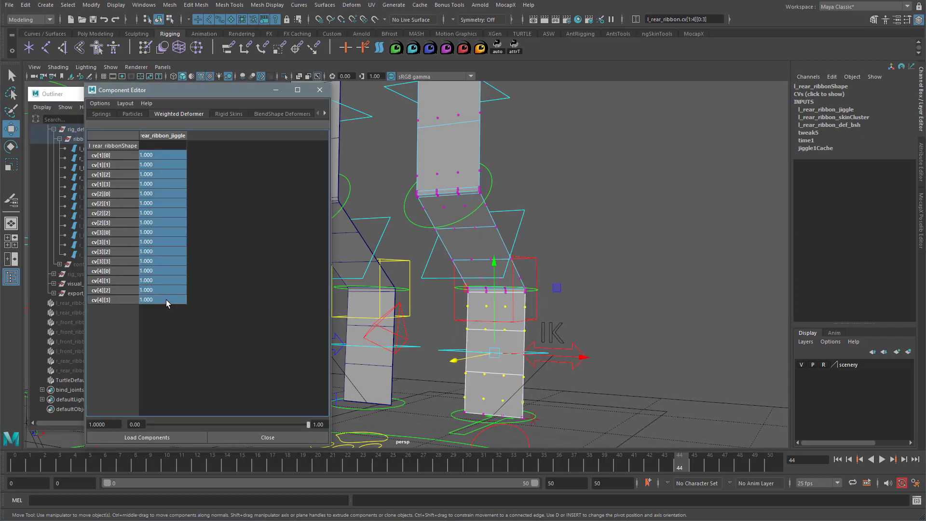
pyautogui.doubleClick(166, 300)
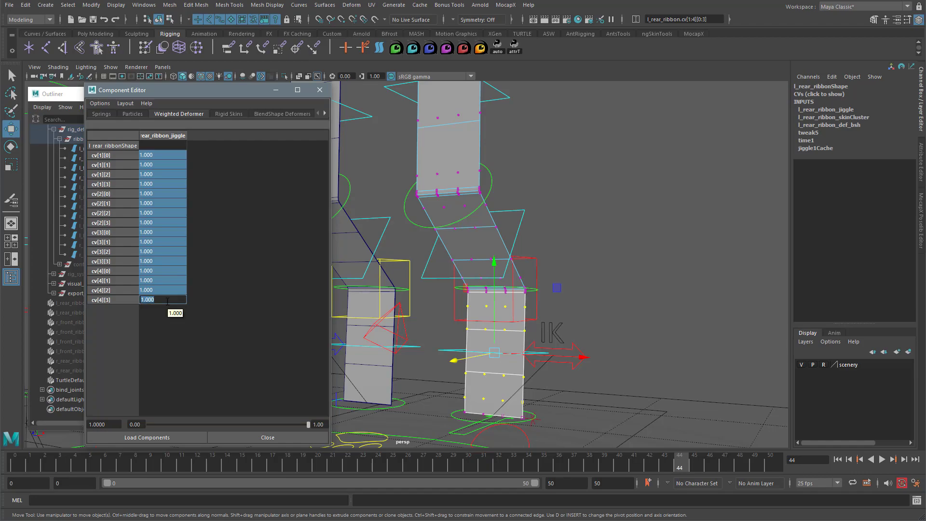
pyautogui.press('Return')
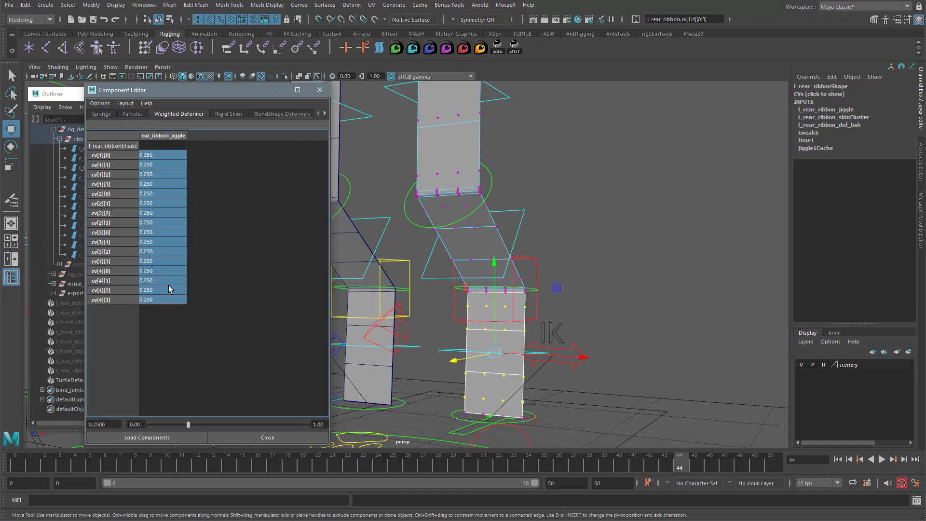
# Return the ribbon to object mode, close the Component Editor and clear the selection.
pyautogui.keyDown('alt'); pyautogui.moveTo(642, 252); pyautogui.dragTo(618, 258); pyautogui.keyUp('alt')
pyautogui.keyDown('alt'); pyautogui.moveTo(618, 259); pyautogui.dragTo(447, 212, button='right'); pyautogui.keyUp('alt')
pyautogui.keyDown('alt'); pyautogui.moveTo(448, 212); pyautogui.dragTo(455, 226, button='middle'); pyautogui.keyUp('alt')
pyautogui.moveTo(440, 215); pyautogui.dragTo(505, 184, button='right')
pyautogui.click(319, 90)
pyautogui.click(579, 274)
pyautogui.keyDown('alt'); pyautogui.moveTo(579, 274); pyautogui.dragTo(656, 313, button='right'); pyautogui.keyUp('alt')
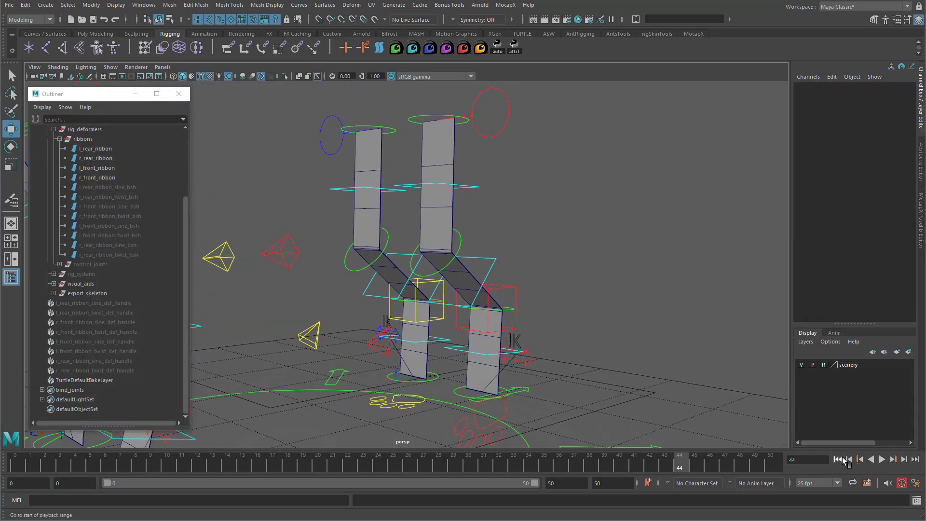
# Play the animation from the start to check the ribbon's jiggle with the new weights, and stop it.
pyautogui.click(844, 460)
pyautogui.click(883, 460)
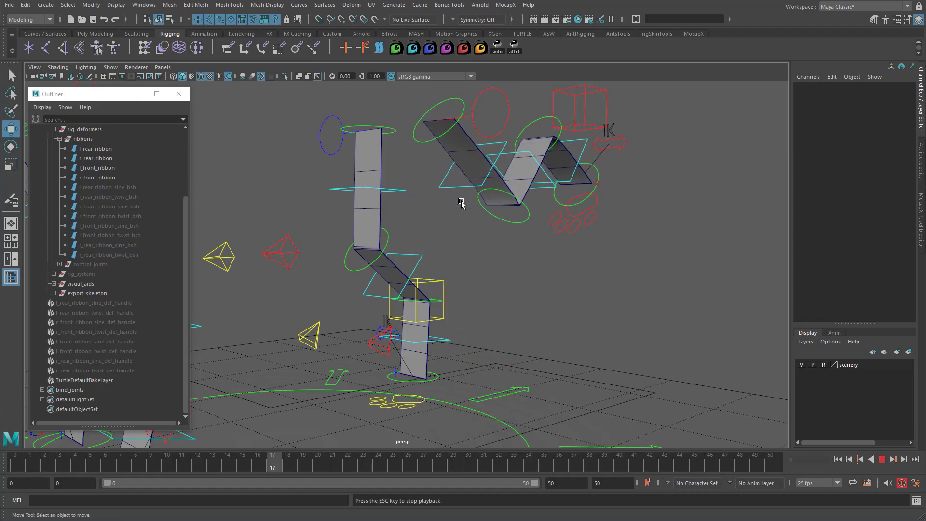
pyautogui.click(883, 464)
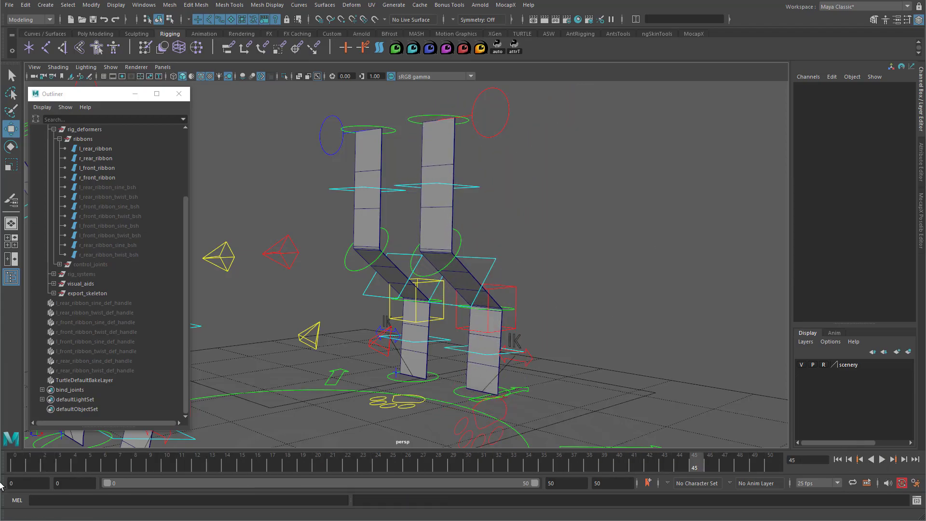
# Return to frame 0, select the left rear ribbon and show the attributes of its l_rear_ribbon_jiggle deformer.
pyautogui.click(13, 465)
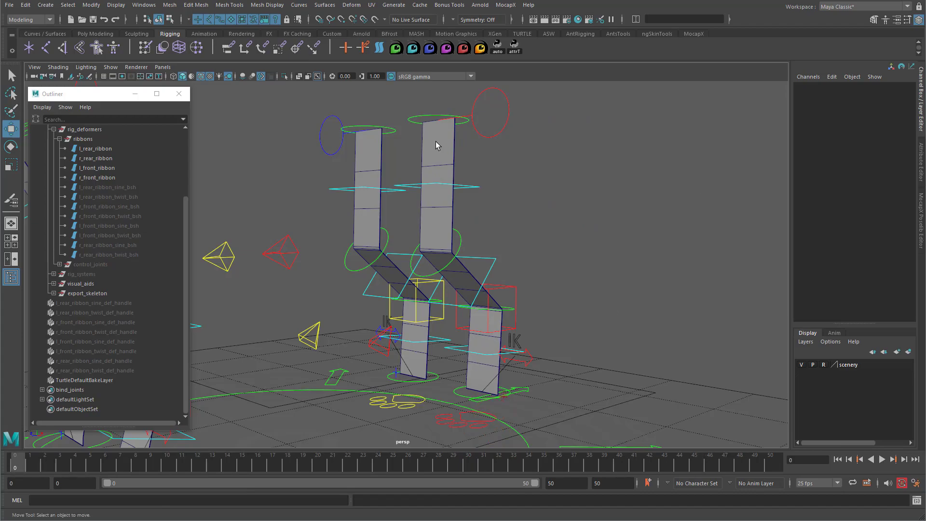
pyautogui.click(436, 142)
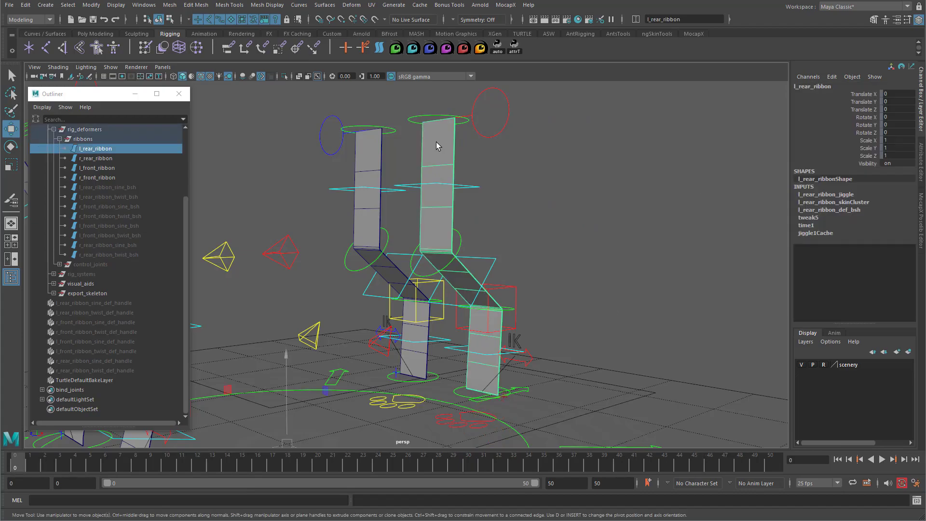
pyautogui.click(844, 195)
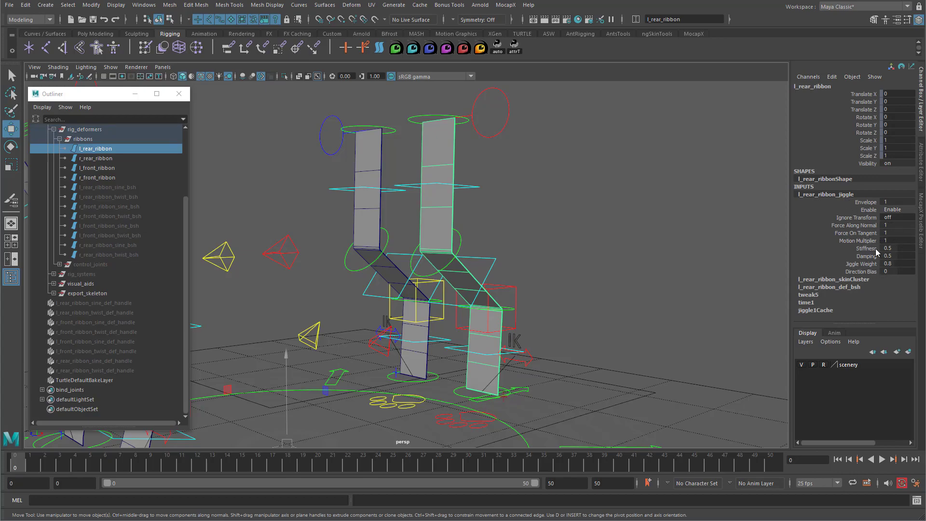
# Set the jiggle deformer's Stiffness to 1, play the animation to check the effect, and stop it.
pyautogui.moveTo(875, 248); pyautogui.dragTo(870, 257)
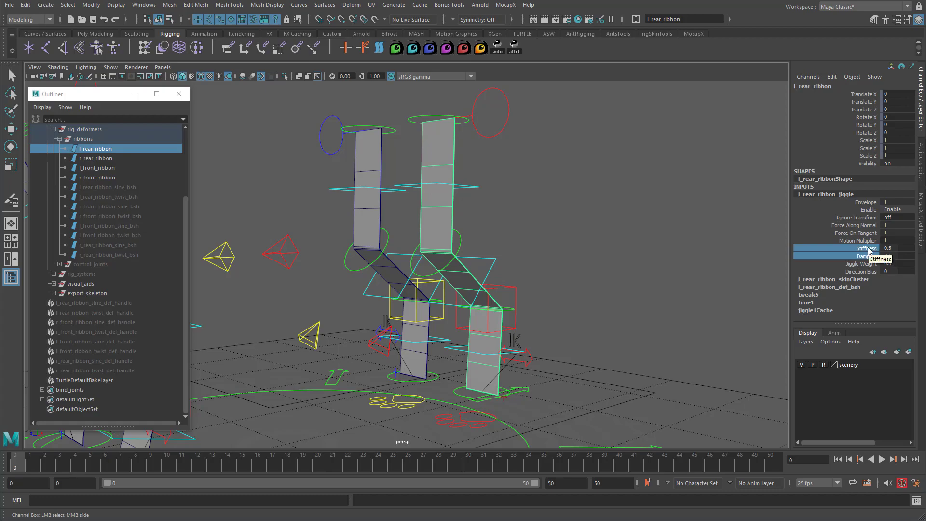
pyautogui.click(867, 248)
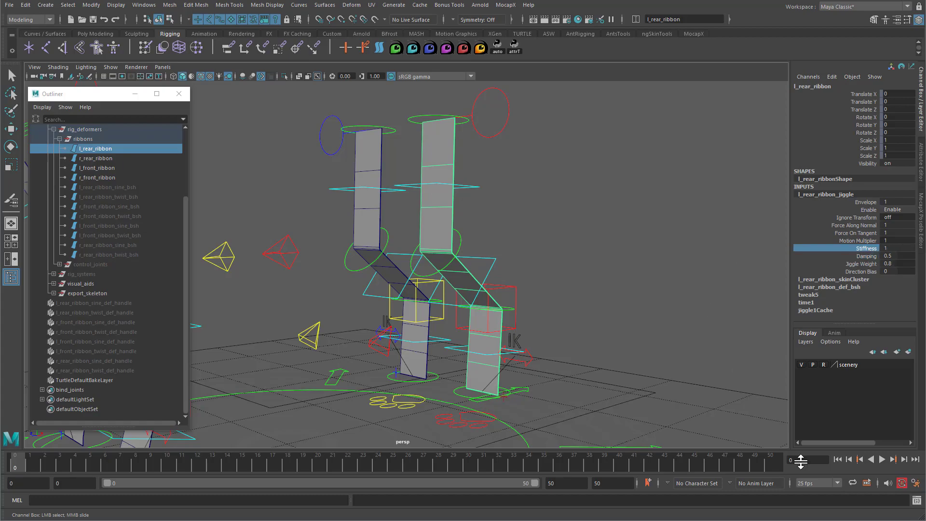
pyautogui.click(882, 460)
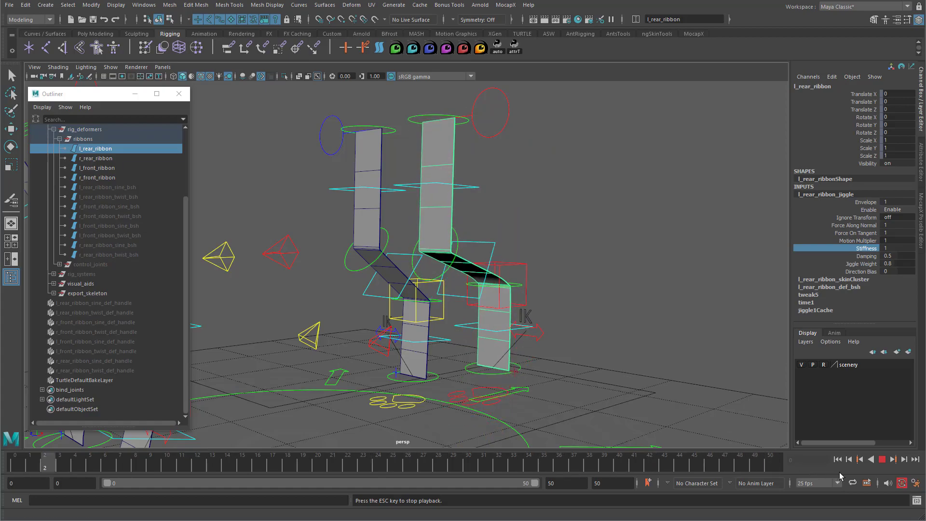
pyautogui.click(882, 460)
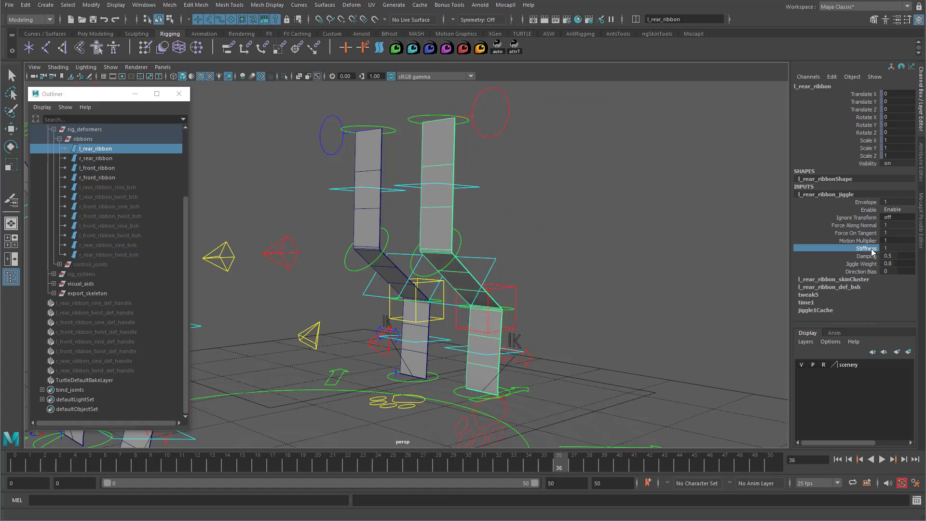
# Set the jiggle's Damping to 1, play the animation from the start to check it, and stop playback.
pyautogui.click(867, 256)
pyautogui.moveTo(643, 263); pyautogui.dragTo(692, 273, button='middle')
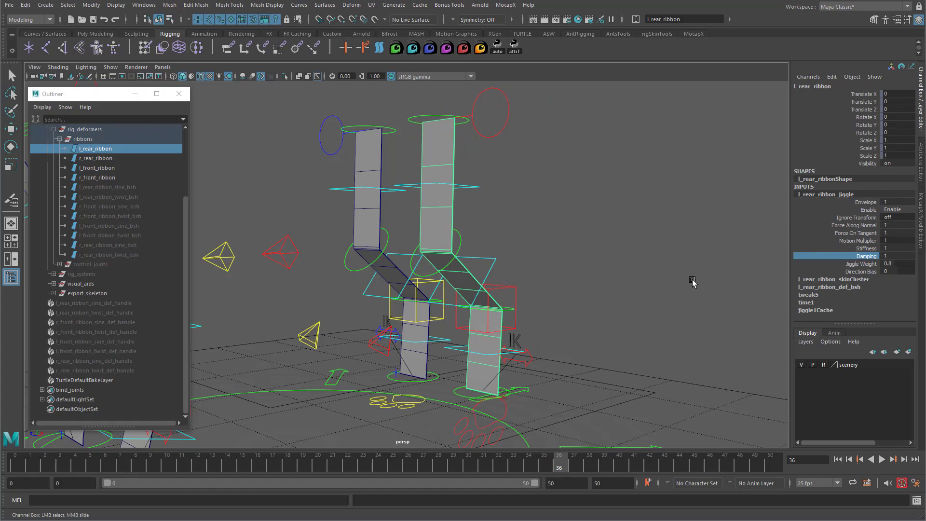
pyautogui.click(837, 459)
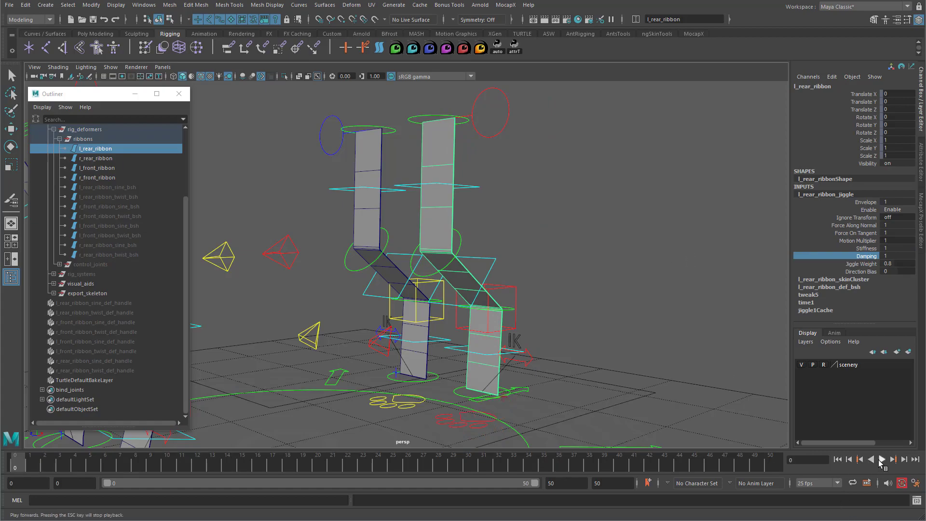
pyautogui.click(881, 460)
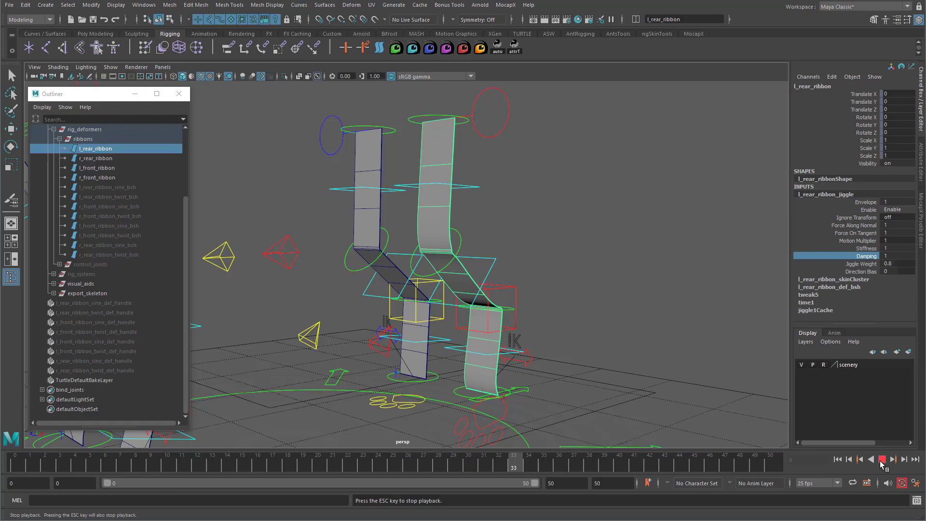
pyautogui.click(882, 460)
# Set both Stiffness and Damping to 0, test the ribbon's jiggle in playback and return to frame 0.
pyautogui.moveTo(867, 249); pyautogui.dragTo(869, 257)
pyautogui.moveTo(695, 276); pyautogui.dragTo(517, 274, button='middle')
pyautogui.click(882, 460)
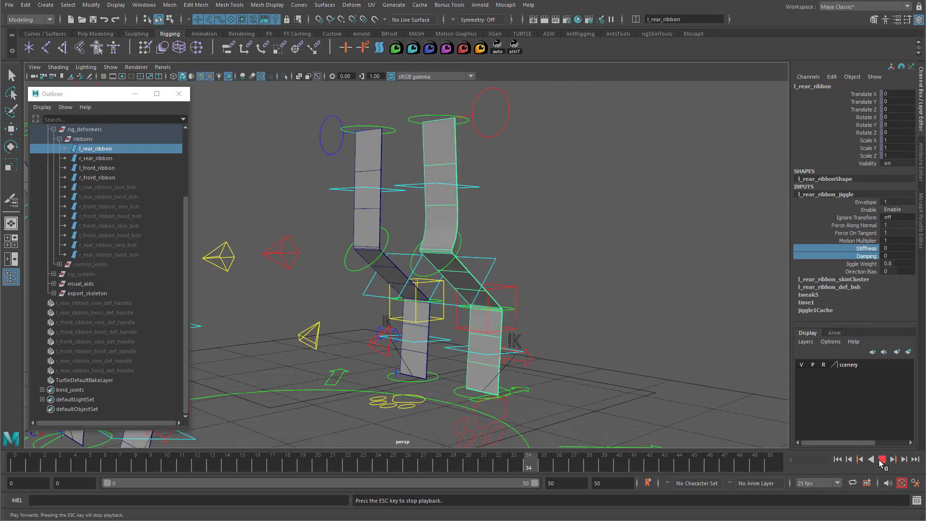
pyautogui.click(881, 460)
pyautogui.moveTo(72, 467); pyautogui.dragTo(14, 469)
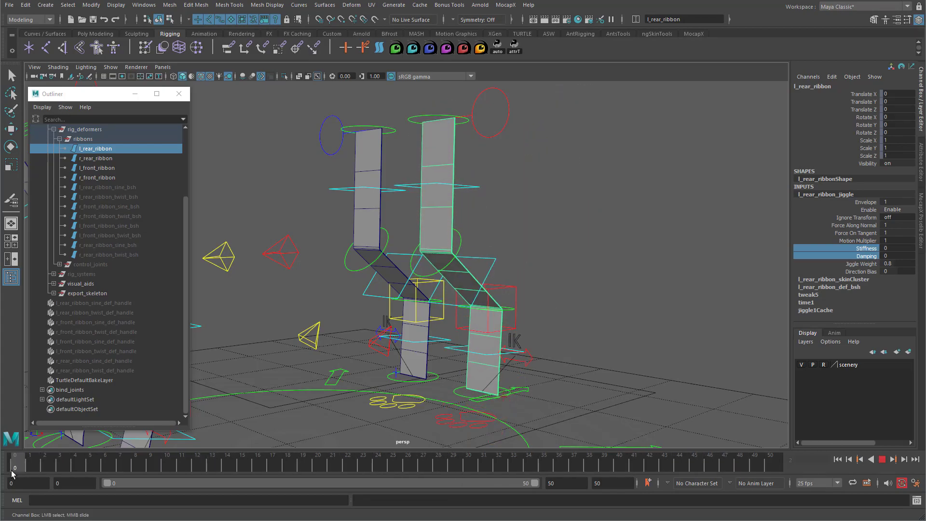
# Set the Stiffness and Damping of the left rear ribbon's jiggle together to 0.5.
pyautogui.moveTo(903, 248); pyautogui.dragTo(904, 254)
pyautogui.write('0.5')
pyautogui.press('Return')
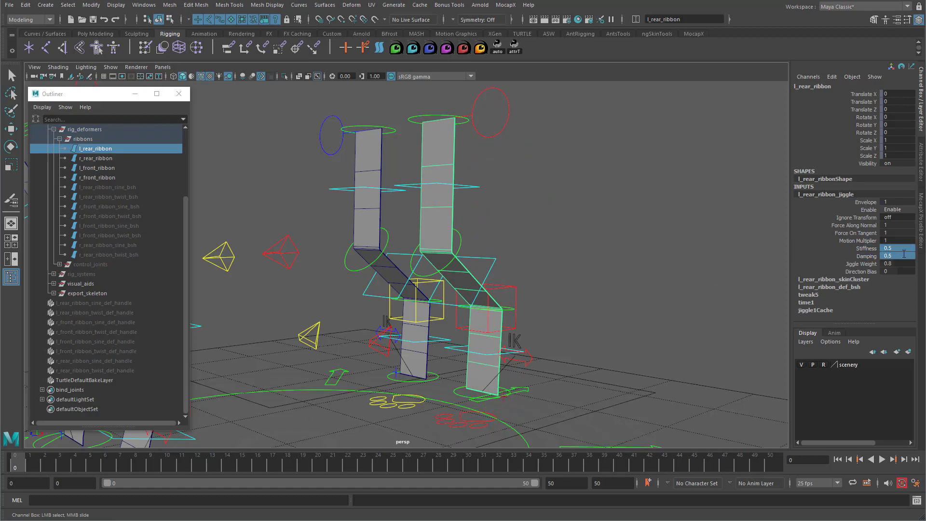
# Set the jiggle's Stiffness to 0.8 and play the animation to test it, stopping after the check.
pyautogui.click(873, 249)
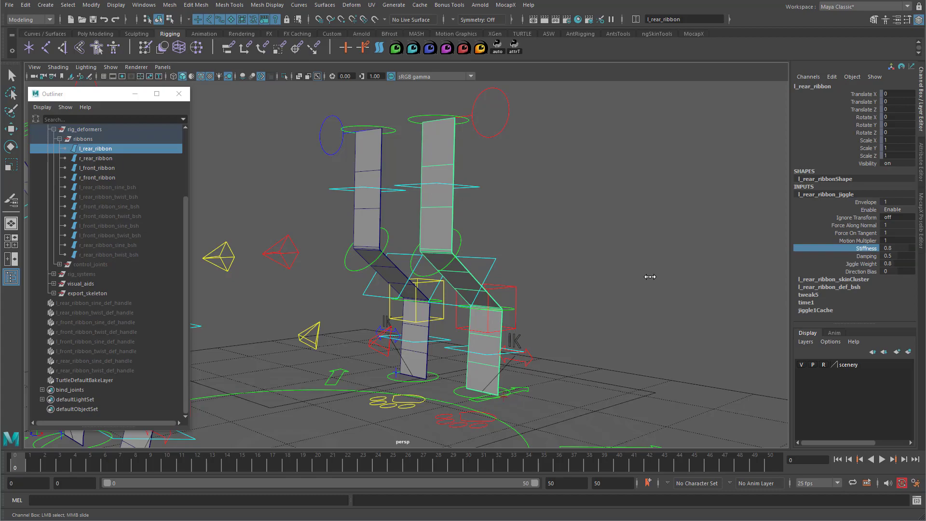
pyautogui.click(883, 460)
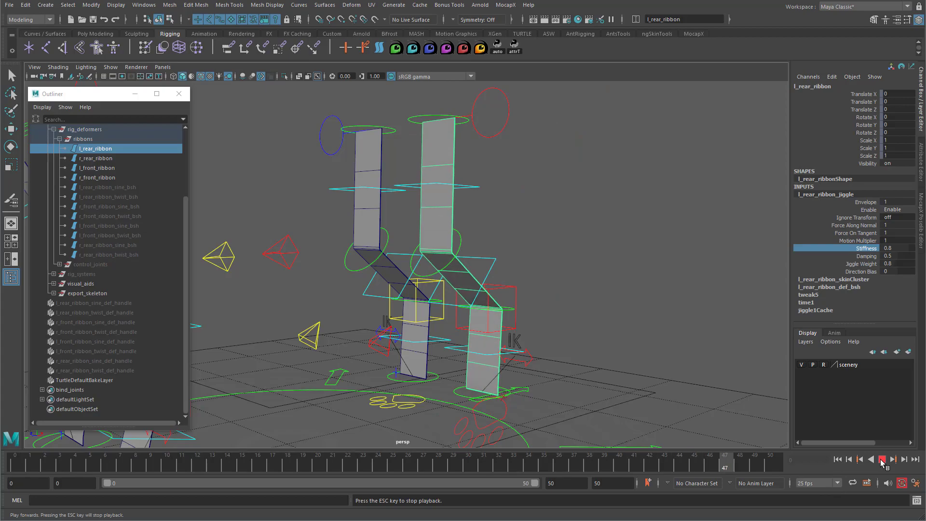
pyautogui.click(882, 460)
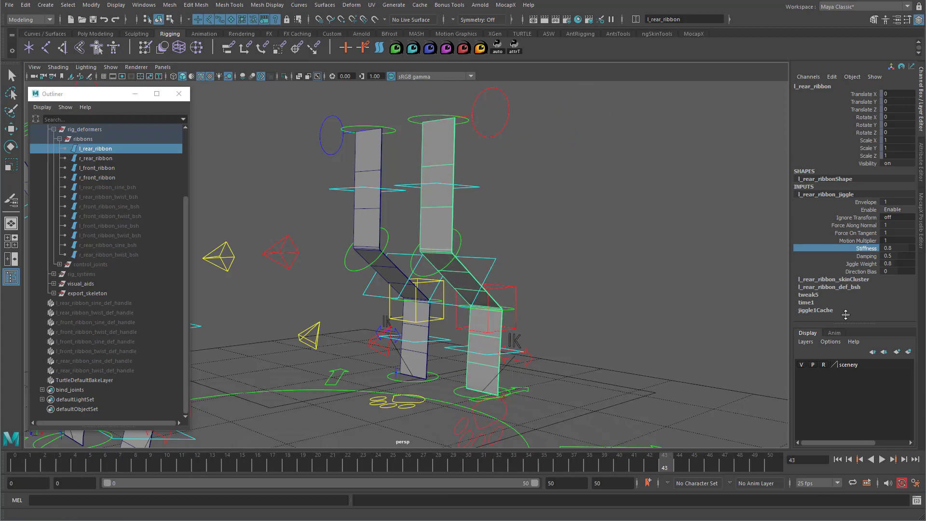
# Set the jiggle's Damping and Stiffness both to 0.7, and test them by playing the animation from the start.
pyautogui.click(866, 256)
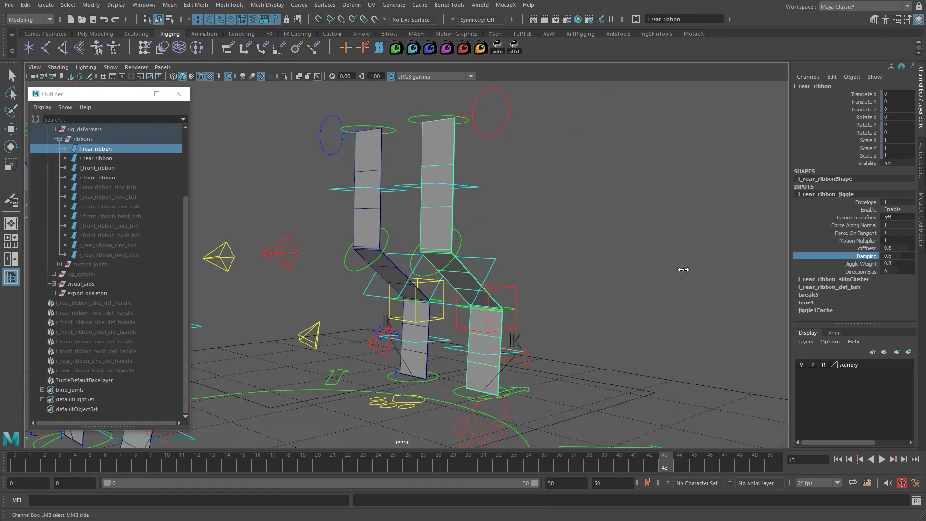
pyautogui.click(863, 248)
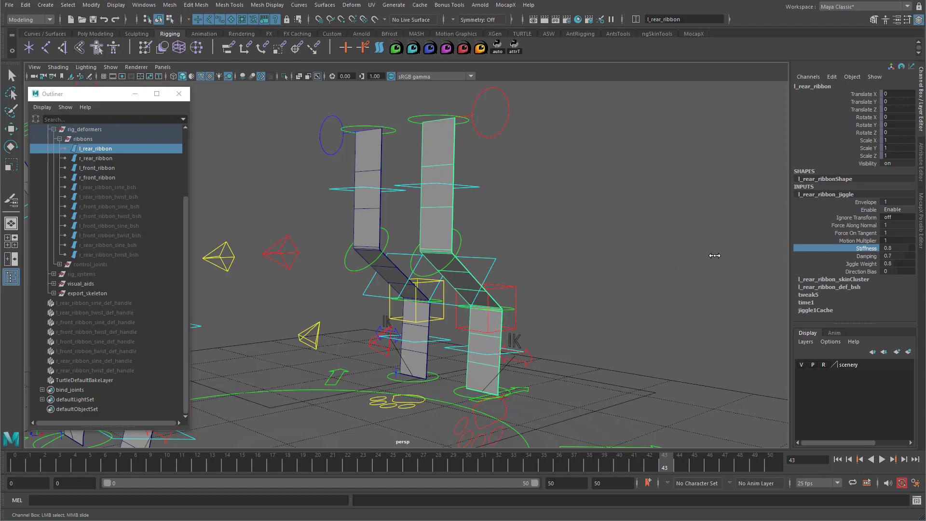
pyautogui.click(837, 459)
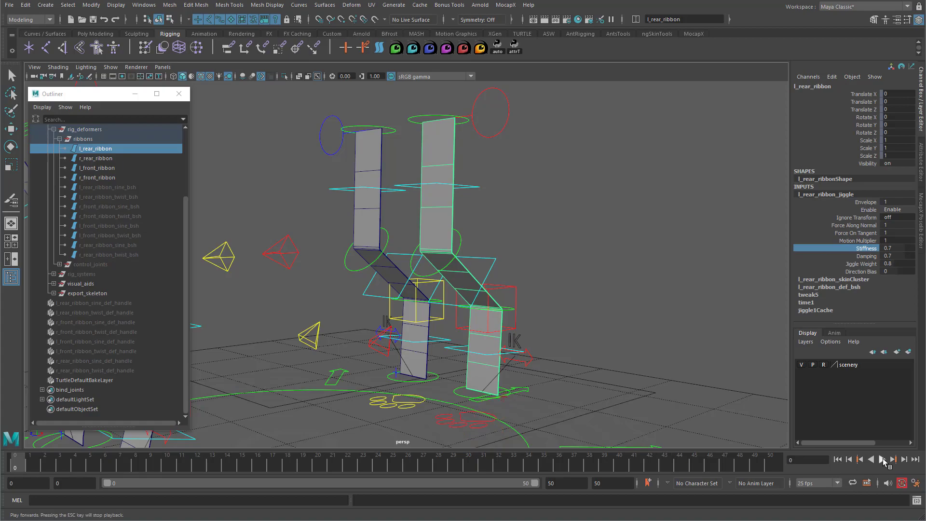
pyautogui.click(883, 460)
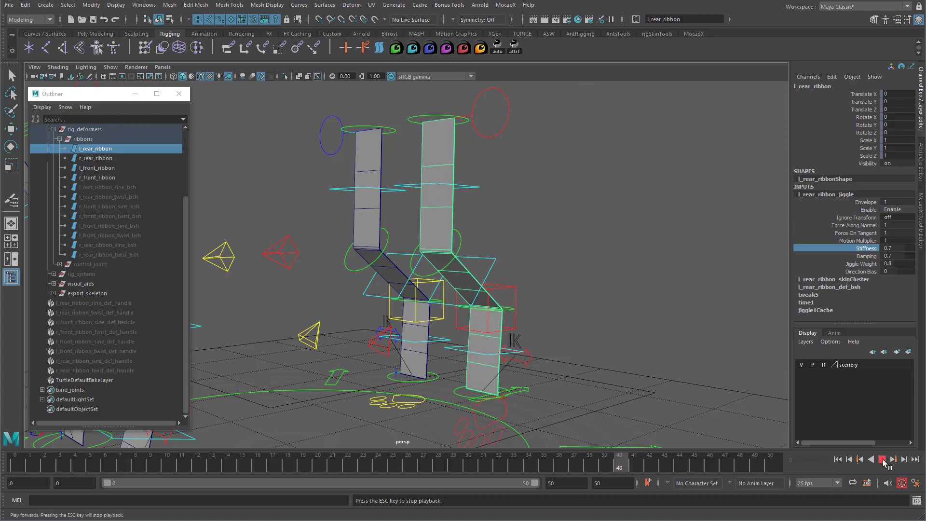
pyautogui.click(882, 460)
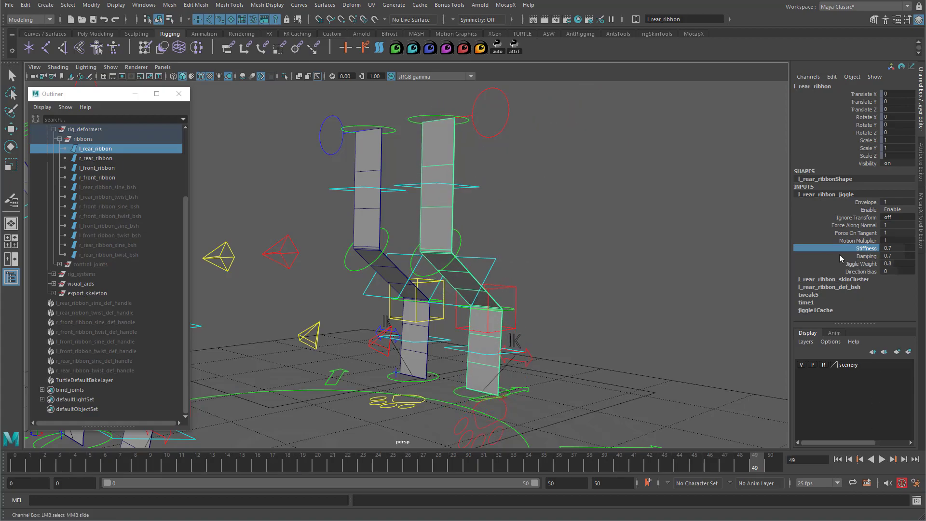
# Set the jiggle's Damping to 0.4 and play the animation from the start to test it, stopping after the check.
pyautogui.click(854, 256)
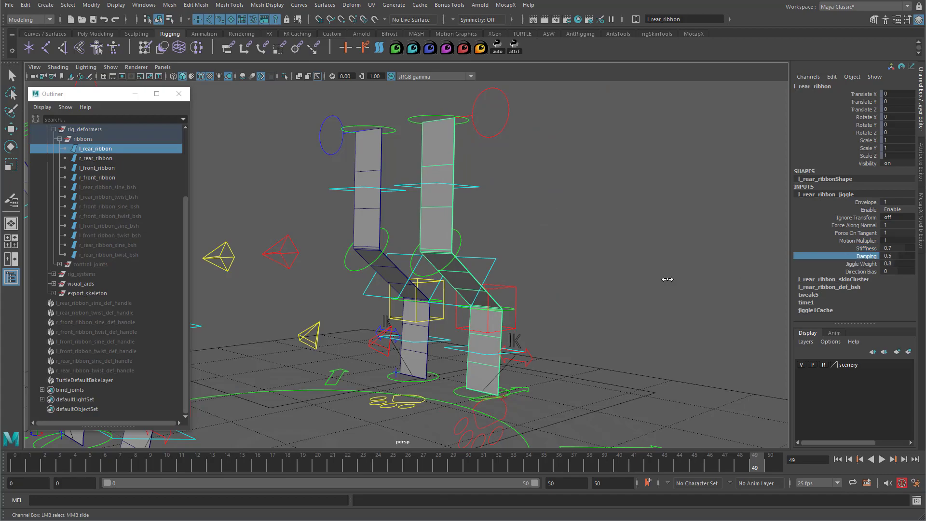
pyautogui.click(838, 460)
pyautogui.click(882, 460)
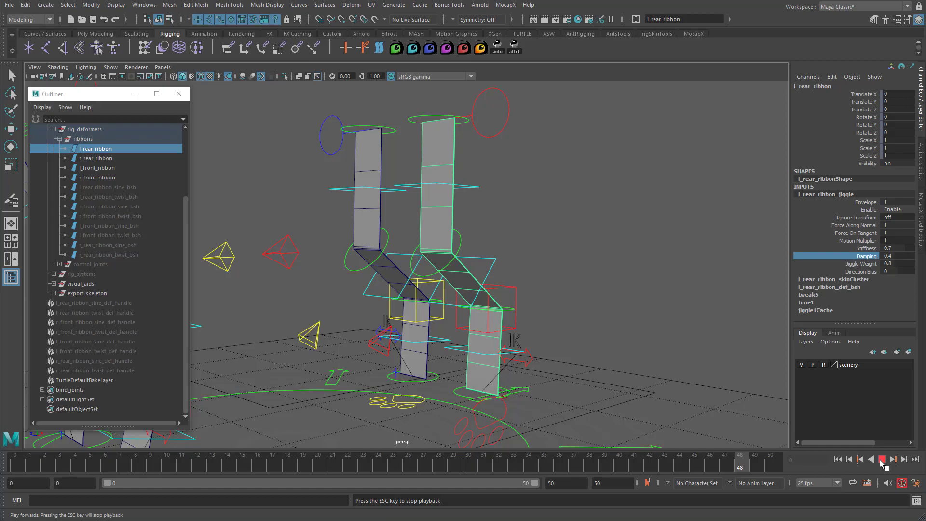
pyautogui.click(882, 460)
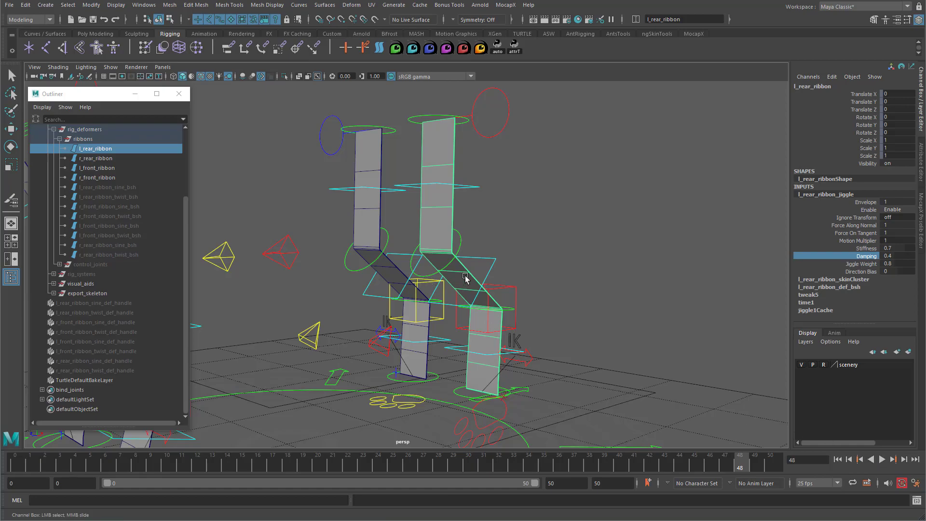
# Show the left rear ribbon's control vertices, select one in the middle section and open the Component Editor.
pyautogui.moveTo(467, 276); pyautogui.dragTo(444, 277, button='right')
pyautogui.click(469, 273)
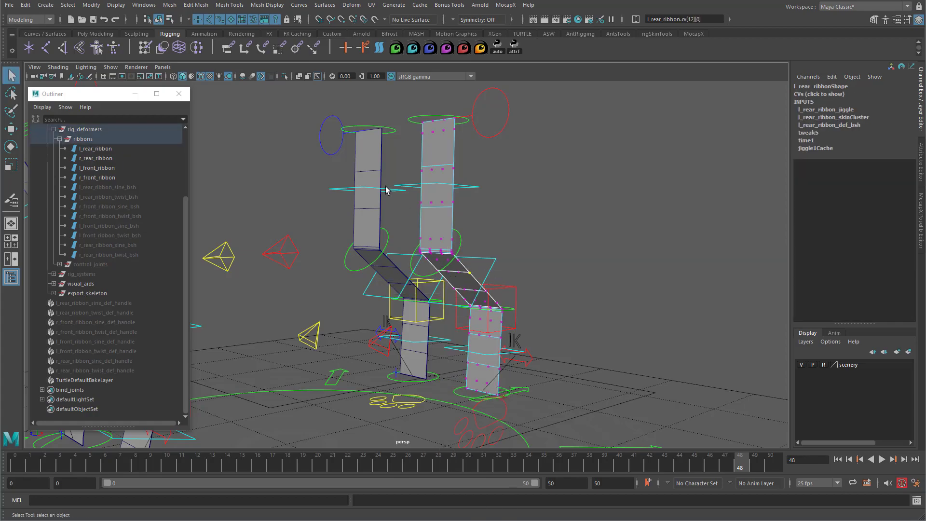
pyautogui.press('space')
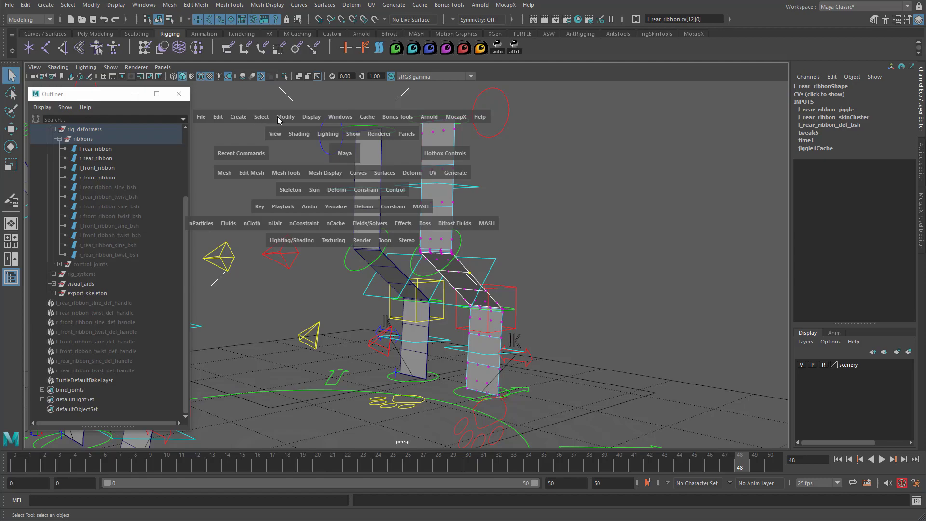
pyautogui.click(340, 116)
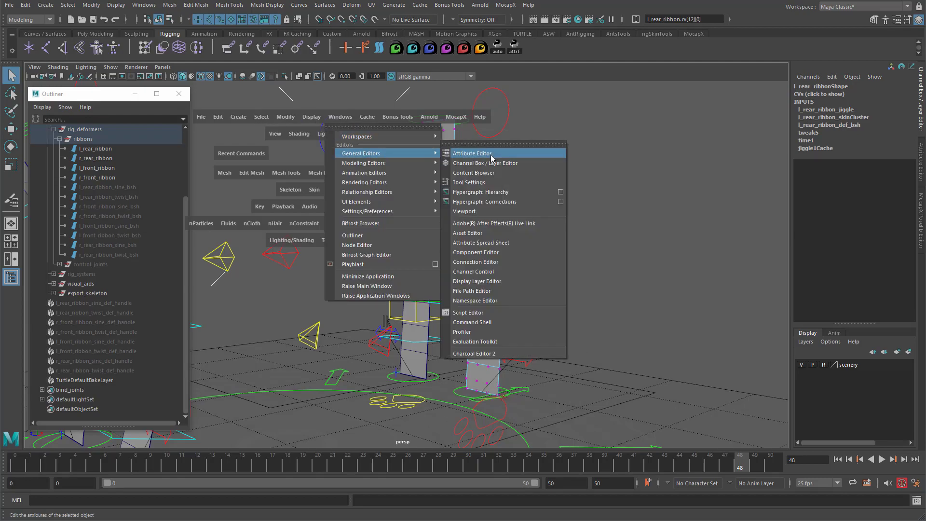
pyautogui.click(486, 252)
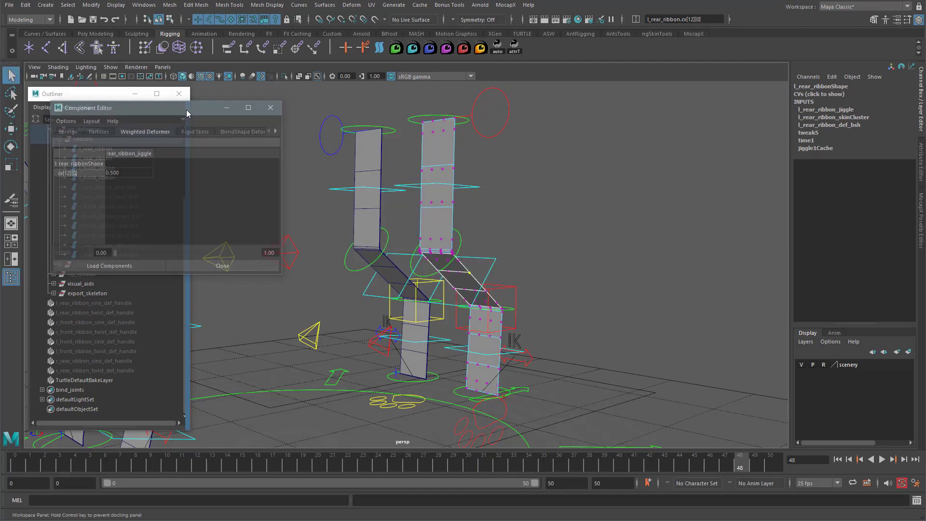
# Select all CVs of the ribbon's middle section, rows 10 to 13, and set their l_rear_ribbon_jiggle weights to 0.4.
pyautogui.keyDown('alt'); pyautogui.moveTo(447, 290); pyautogui.dragTo(485, 273); pyautogui.keyUp('alt')
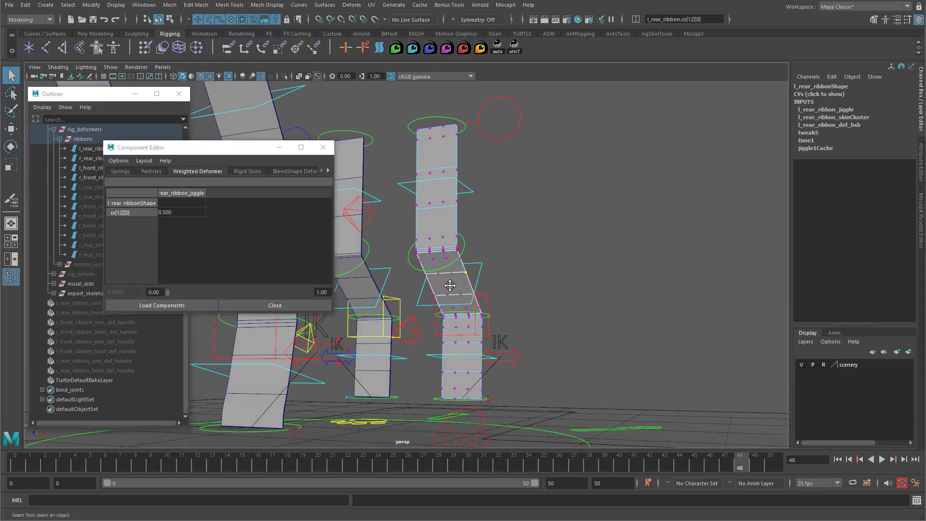
pyautogui.keyDown('alt'); pyautogui.moveTo(450, 288); pyautogui.dragTo(455, 234, button='middle'); pyautogui.keyUp('alt')
pyautogui.keyDown('alt'); pyautogui.moveTo(455, 234); pyautogui.dragTo(511, 199, button='right'); pyautogui.keyUp('alt')
pyautogui.keyDown('alt'); pyautogui.moveTo(501, 165); pyautogui.dragTo(528, 187); pyautogui.keyUp('alt')
pyautogui.moveTo(399, 190); pyautogui.dragTo(490, 296)
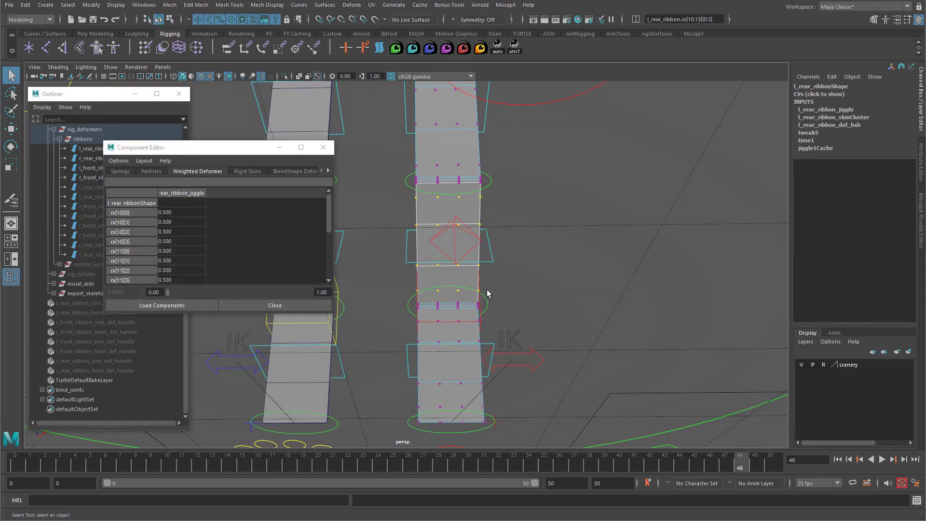
pyautogui.moveTo(210, 315); pyautogui.dragTo(224, 416)
pyautogui.moveTo(178, 212); pyautogui.dragTo(183, 364)
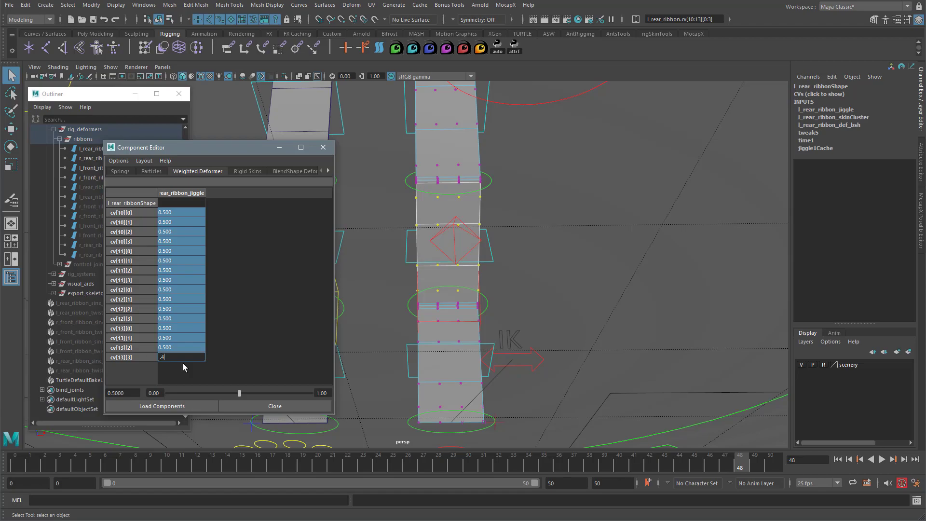
pyautogui.write('.4')
pyautogui.press('Return')
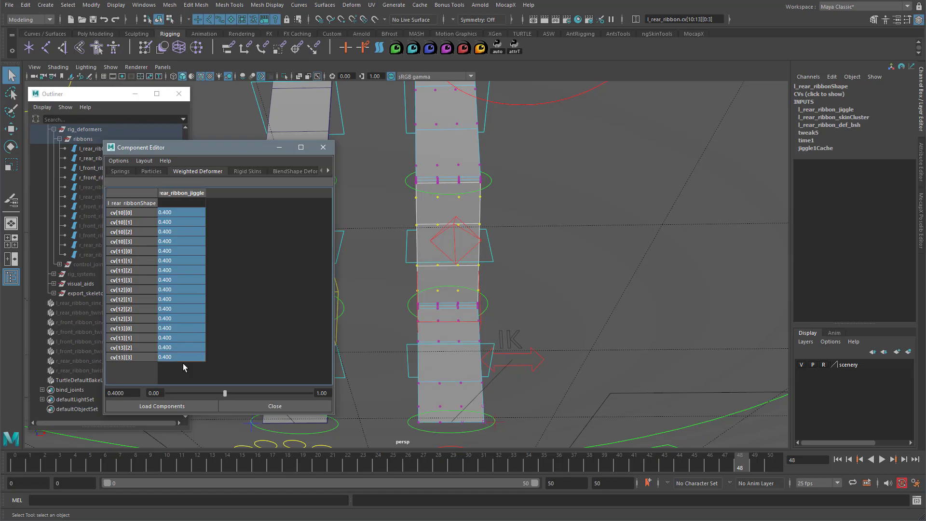
# Close the Component Editor and return the left rear ribbon to object mode.
pyautogui.click(323, 146)
pyautogui.keyDown('alt'); pyautogui.moveTo(558, 227); pyautogui.dragTo(441, 164); pyautogui.keyUp('alt')
pyautogui.moveTo(441, 164); pyautogui.dragTo(508, 156, button='right')
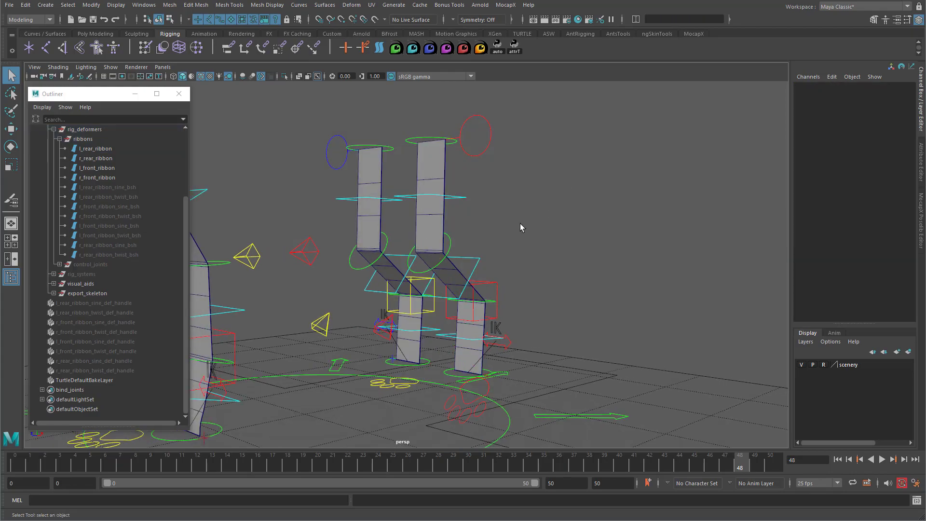
# Select the left rear ribbon and play the animation from the start to check the jiggle with the reduced weights.
pyautogui.click(431, 170)
pyautogui.click(838, 459)
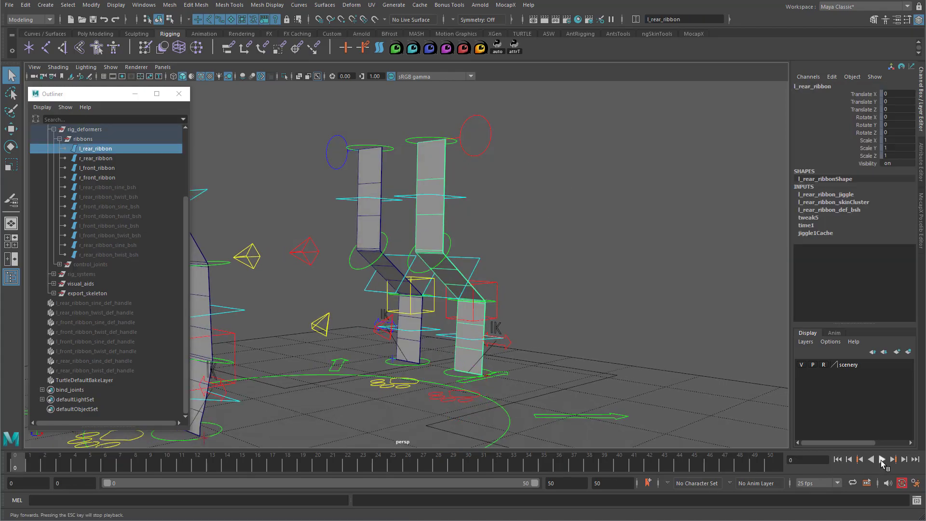
pyautogui.click(882, 460)
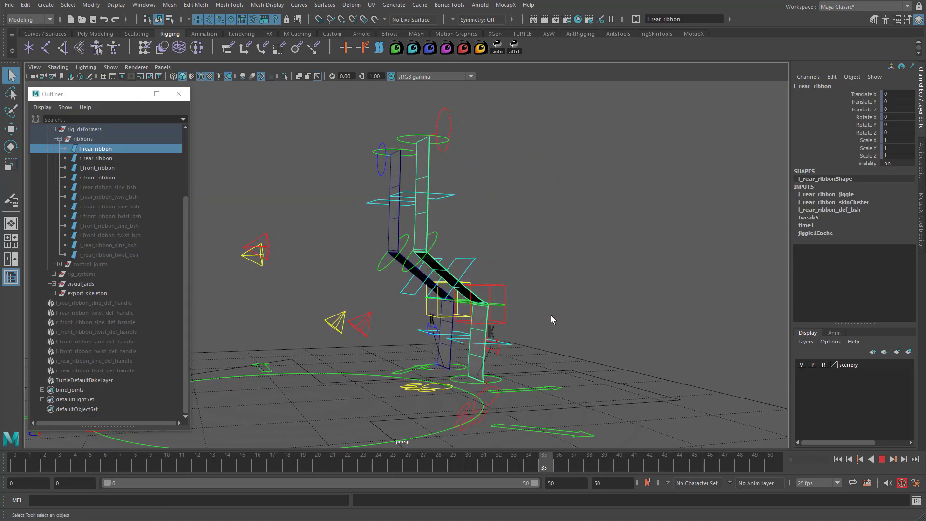
# Stop playback and expand the l_rear_ribbon_jiggle attributes of the left rear ribbon.
pyautogui.click(882, 460)
pyautogui.keyDown('alt'); pyautogui.moveTo(502, 309); pyautogui.dragTo(529, 279); pyautogui.keyUp('alt')
pyautogui.click(845, 197)
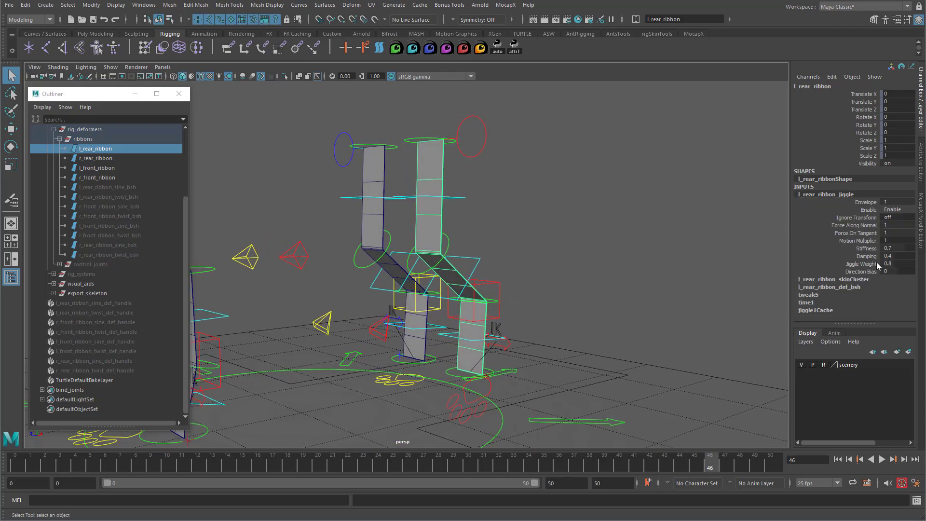
pyautogui.keyDown('alt'); pyautogui.moveTo(497, 180); pyautogui.dragTo(547, 224); pyautogui.keyUp('alt')
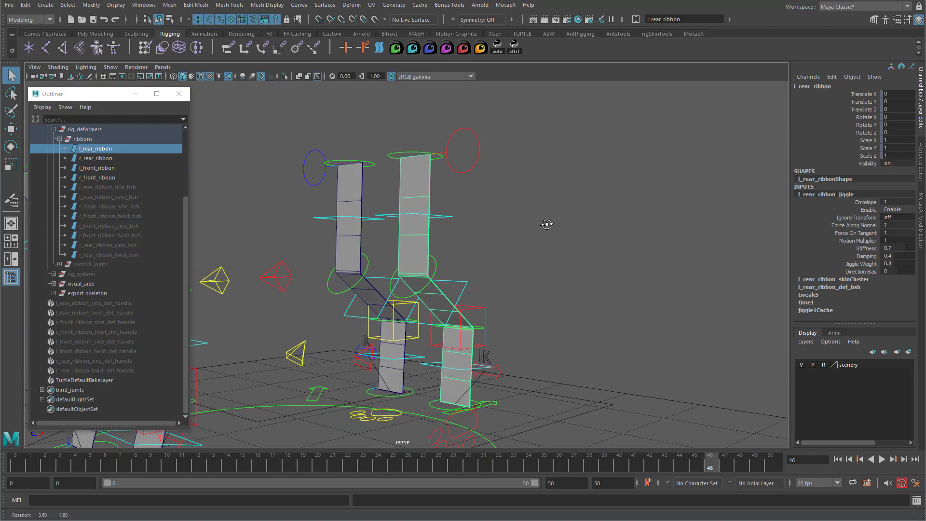
pyautogui.keyDown('alt'); pyautogui.moveTo(546, 224); pyautogui.dragTo(562, 226); pyautogui.keyUp('alt')
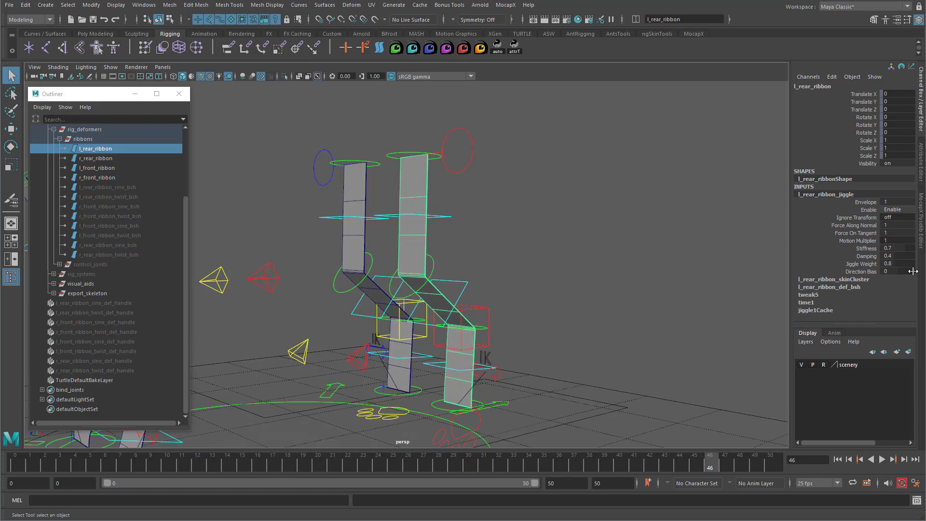
# Set the jiggle deformer's Force Along Normal and Force On Tangent to 0 and play the animation to test it.
pyautogui.moveTo(868, 225); pyautogui.dragTo(871, 233)
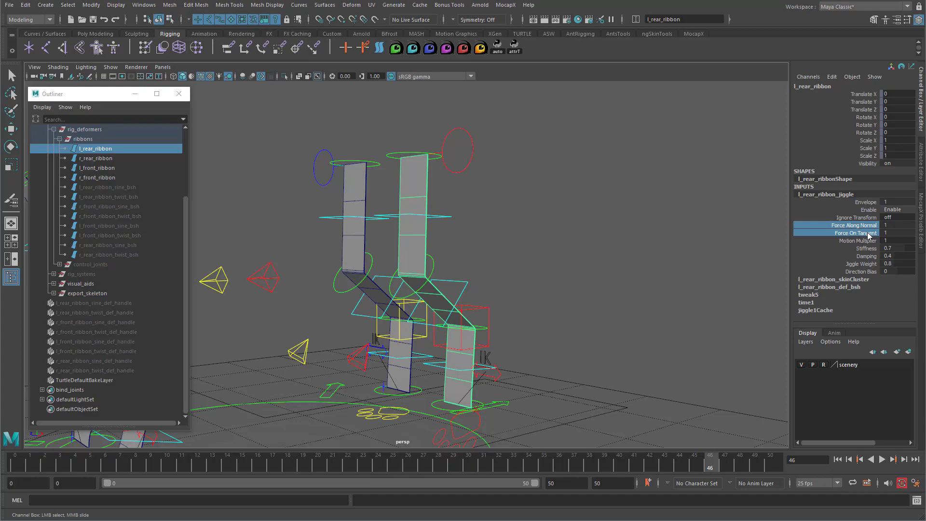
pyautogui.moveTo(711, 235); pyautogui.dragTo(675, 241, button='middle')
pyautogui.keyDown('alt'); pyautogui.moveTo(561, 284); pyautogui.dragTo(539, 270); pyautogui.keyUp('alt')
pyautogui.scroll(-1, 539, 270)
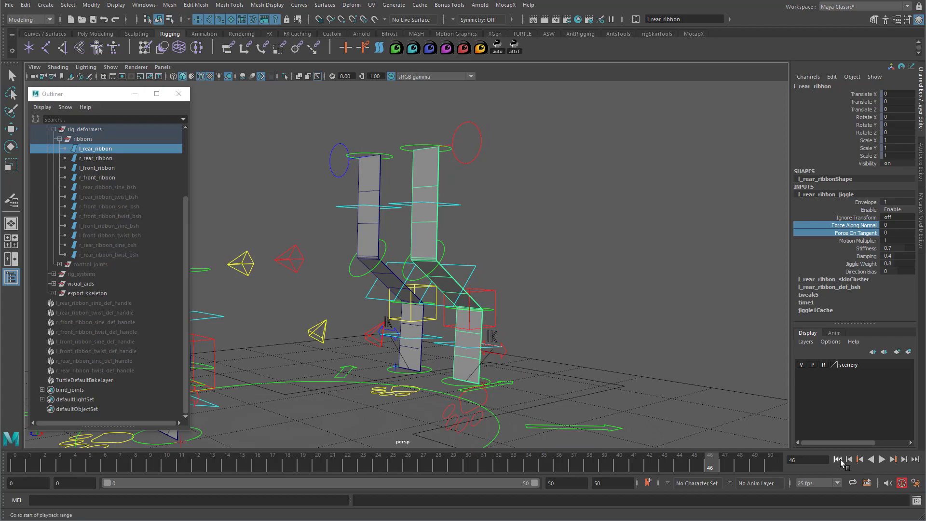
pyautogui.click(882, 459)
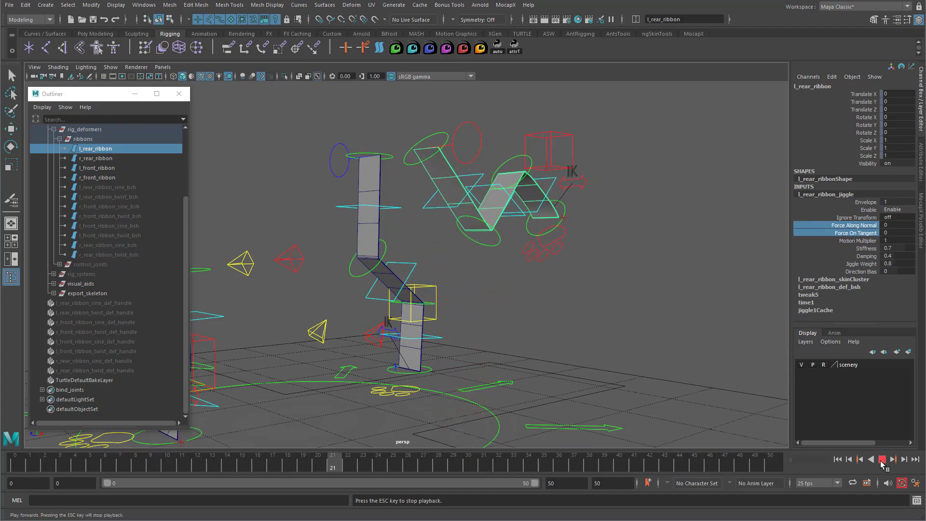
pyautogui.click(882, 460)
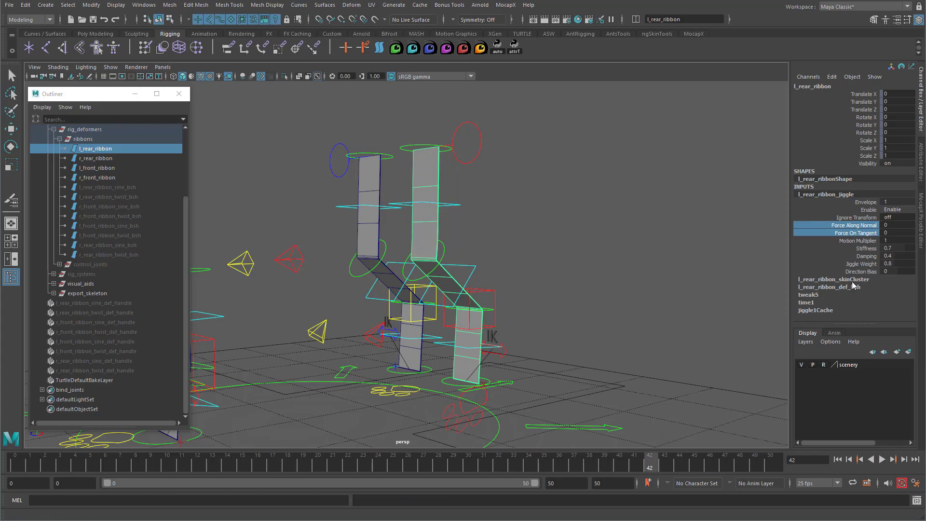
# Set Force Along Normal to 1 and play the animation from the start to check the jiggle along the normal only.
pyautogui.click(848, 226)
pyautogui.moveTo(634, 236); pyautogui.dragTo(740, 235, button='middle')
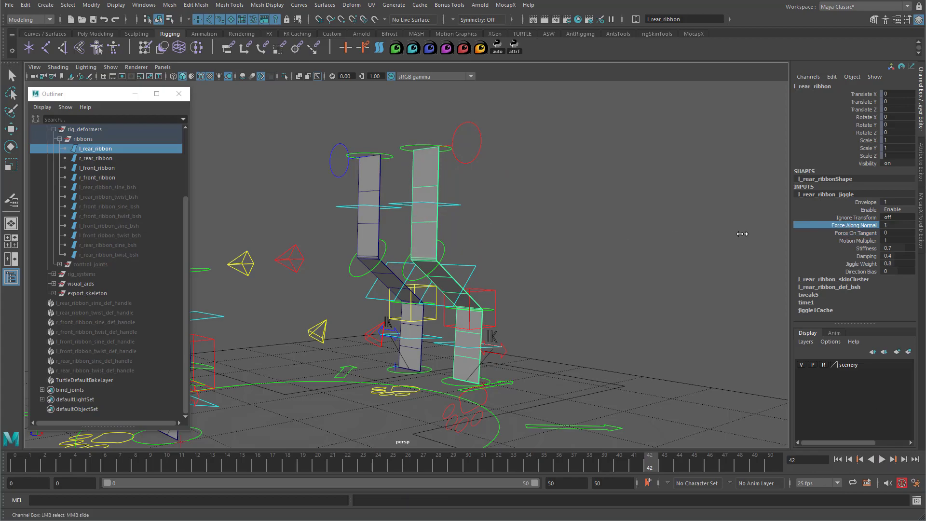
pyautogui.click(838, 460)
pyautogui.click(882, 459)
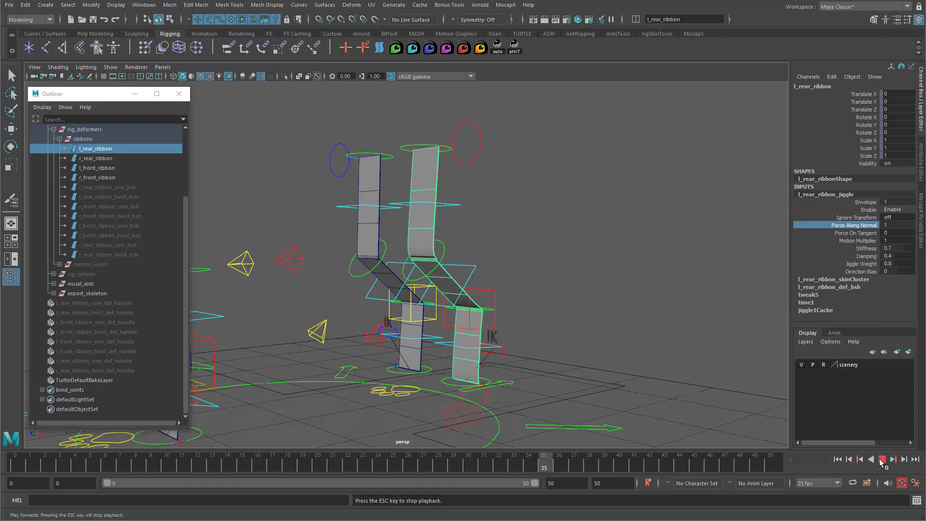
pyautogui.click(882, 460)
# Set Force Along Normal to 0 and Force On Tangent to 1, then play the animation from the start to compare the jiggle.
pyautogui.click(837, 459)
pyautogui.click(864, 225)
pyautogui.moveTo(695, 258); pyautogui.dragTo(763, 295, button='middle')
pyautogui.click(856, 233)
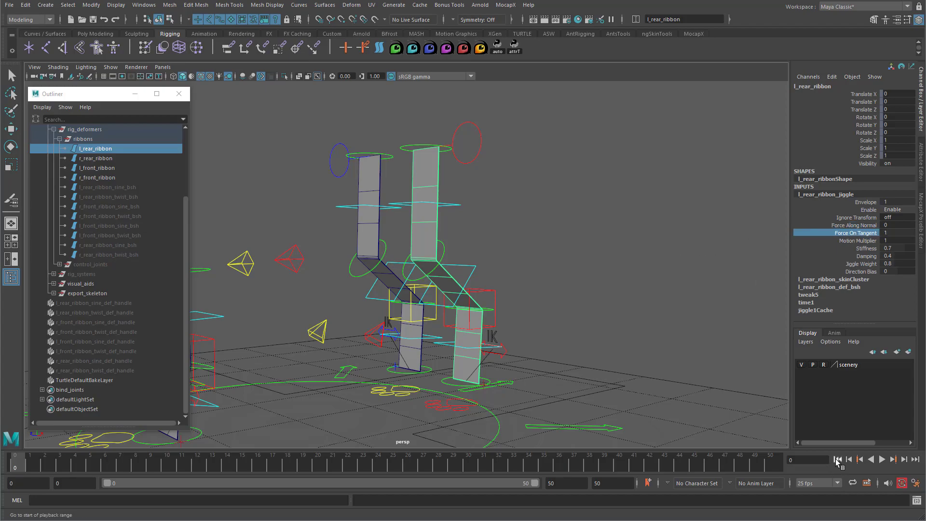
pyautogui.click(882, 460)
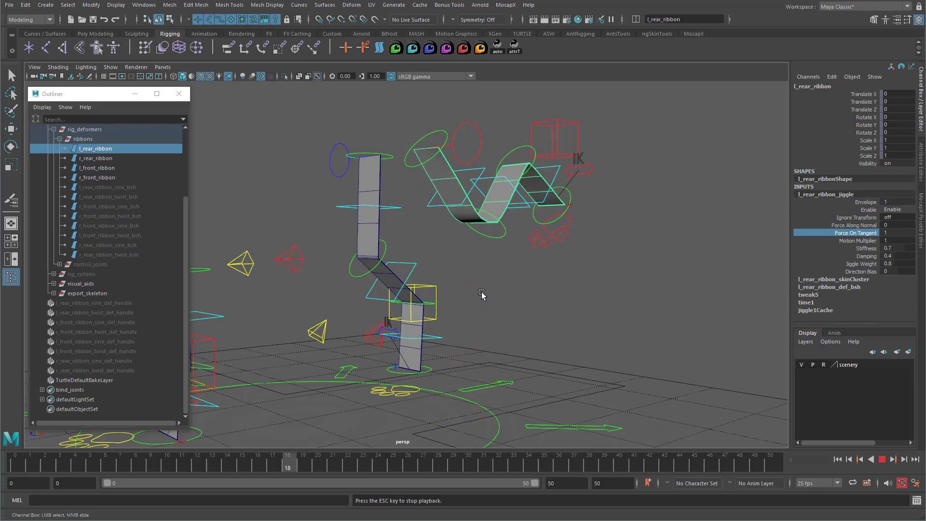
pyautogui.click(881, 459)
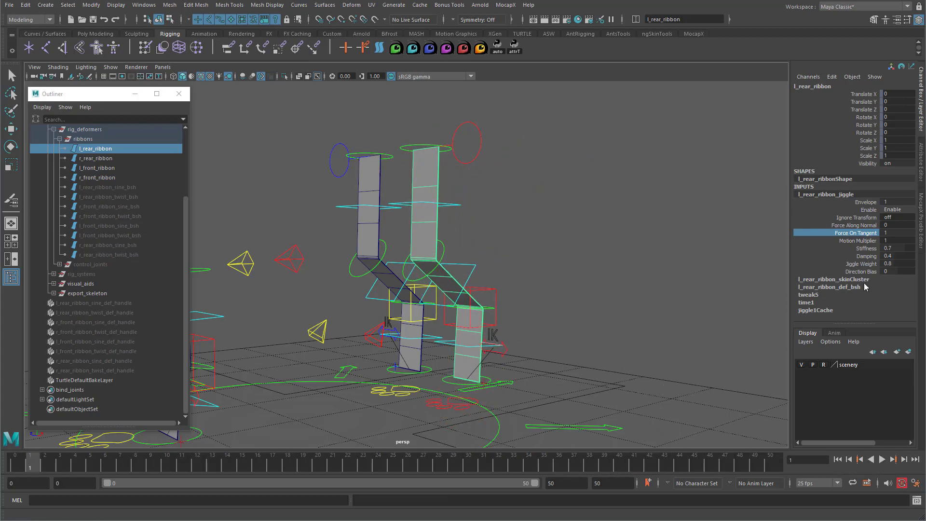
# Set Force Along Normal back to 1 and play the animation with both forces active.
pyautogui.click(863, 225)
pyautogui.moveTo(625, 258); pyautogui.dragTo(700, 265, button='middle')
pyautogui.click(882, 460)
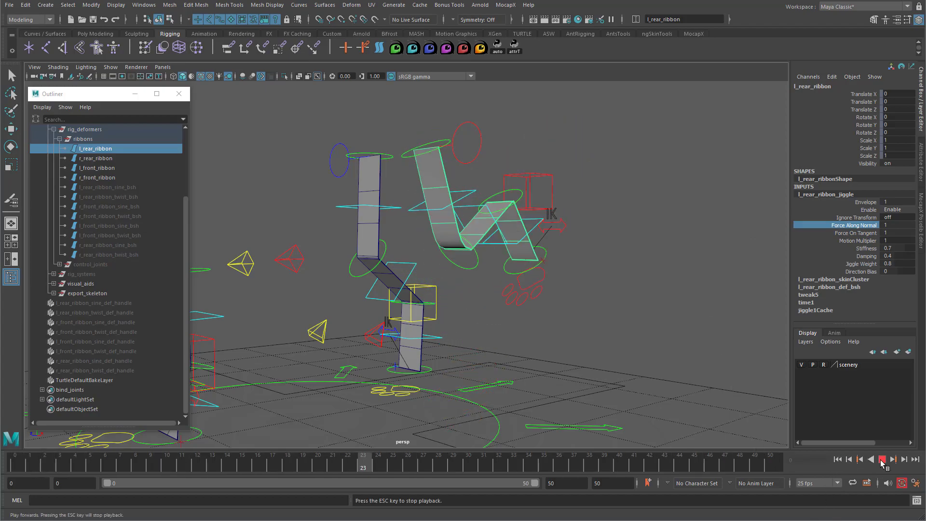
pyautogui.press('Escape')
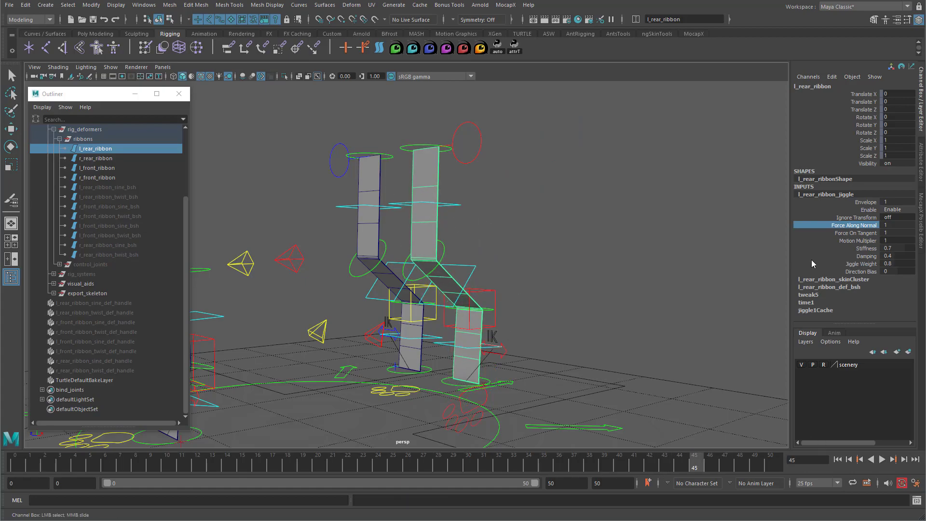
# Select the left rear leg's FK/IK control and review its MUSCLE attributes, from Enabled to Damping.
pyautogui.keyDown('alt'); pyautogui.moveTo(545, 231); pyautogui.dragTo(484, 221); pyautogui.keyUp('alt')
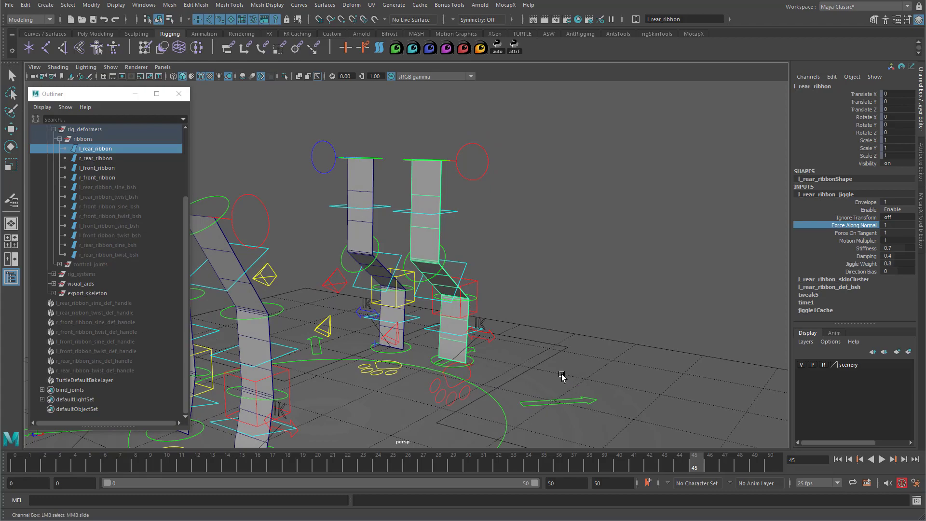
pyautogui.click(495, 340)
pyautogui.keyDown('alt'); pyautogui.moveTo(526, 258); pyautogui.dragTo(541, 249, button='middle'); pyautogui.keyUp('alt')
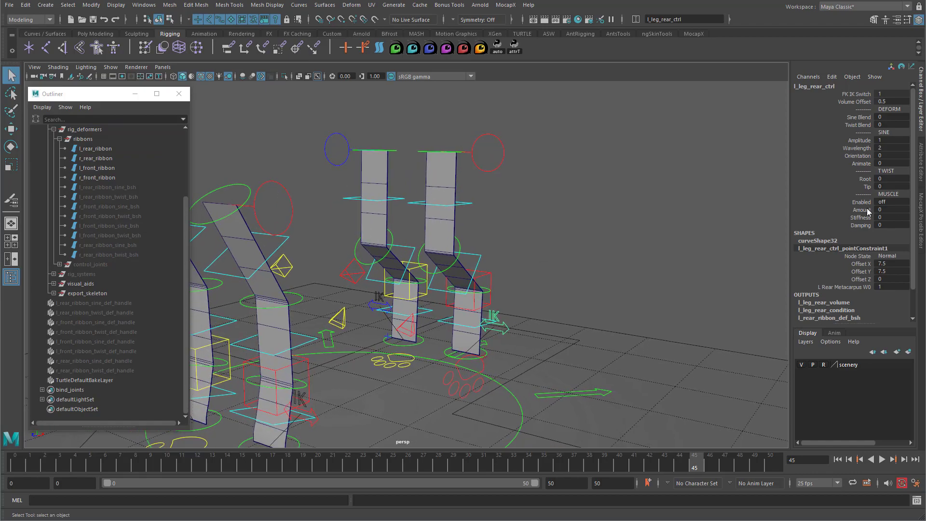
pyautogui.moveTo(863, 202); pyautogui.dragTo(863, 225)
pyautogui.keyDown('alt'); pyautogui.moveTo(617, 265); pyautogui.dragTo(623, 262); pyautogui.keyUp('alt')
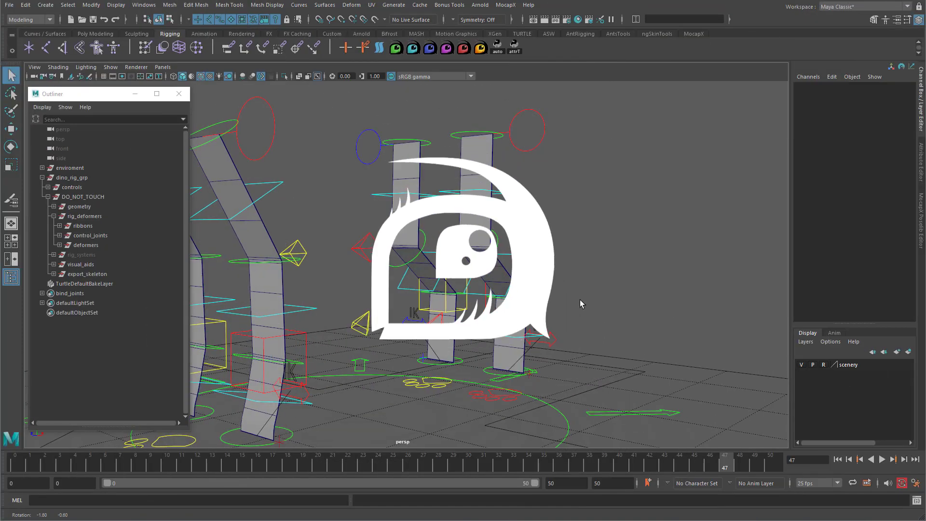
# Select l_leg_rear_ctrl and open the Connection Editor with it loaded as the source.
pyautogui.click(553, 339)
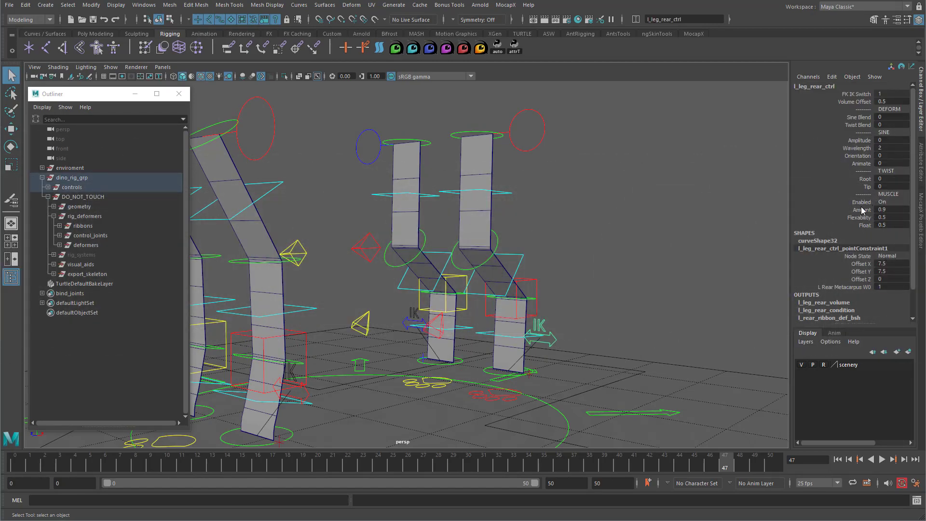
pyautogui.moveTo(703, 230)
pyautogui.keyDown('alt'); pyautogui.mouseDown()
pyautogui.moveTo(675, 231)
pyautogui.moveTo(702, 233)
pyautogui.mouseUp(); pyautogui.keyUp('alt')
pyautogui.keyDown('alt'); pyautogui.moveTo(702, 233); pyautogui.dragTo(669, 232, button='middle'); pyautogui.keyUp('alt')
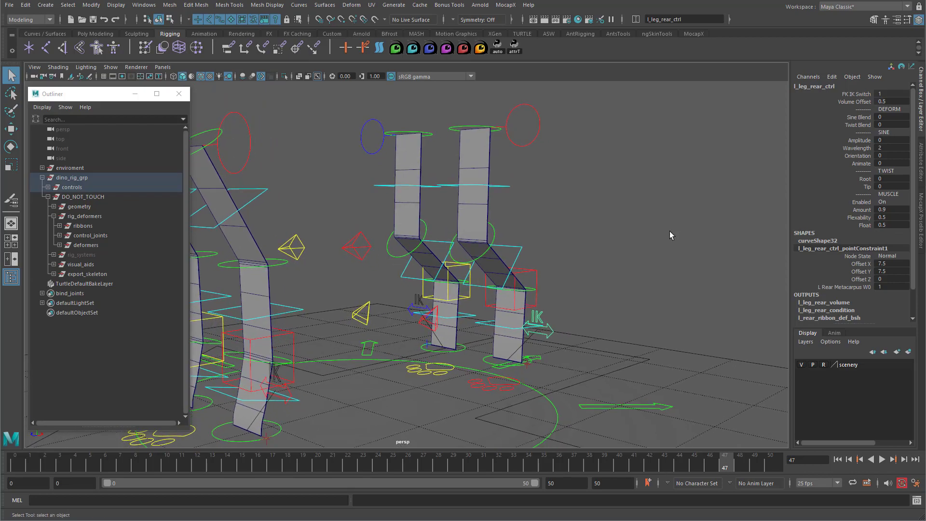
pyautogui.click(142, 5)
pyautogui.moveTo(193, 39)
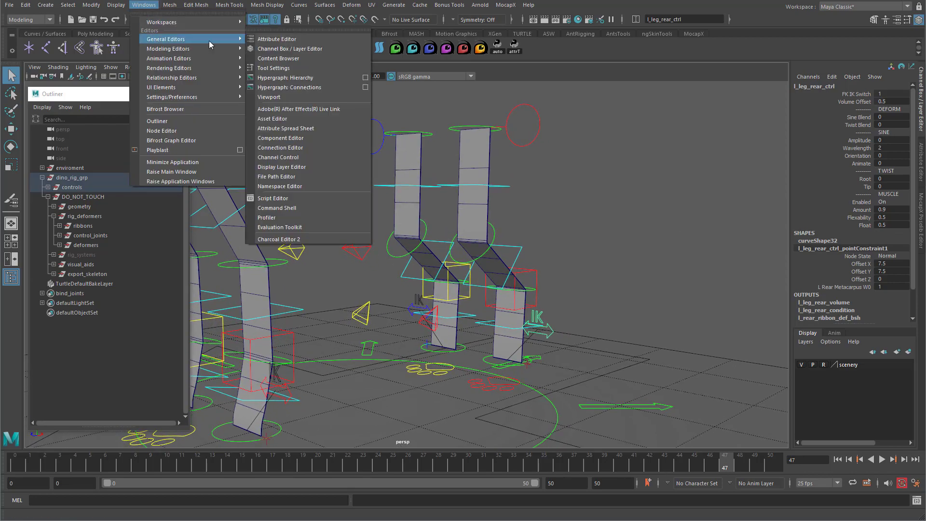
pyautogui.click(312, 144)
pyautogui.moveTo(309, 159); pyautogui.dragTo(347, 105)
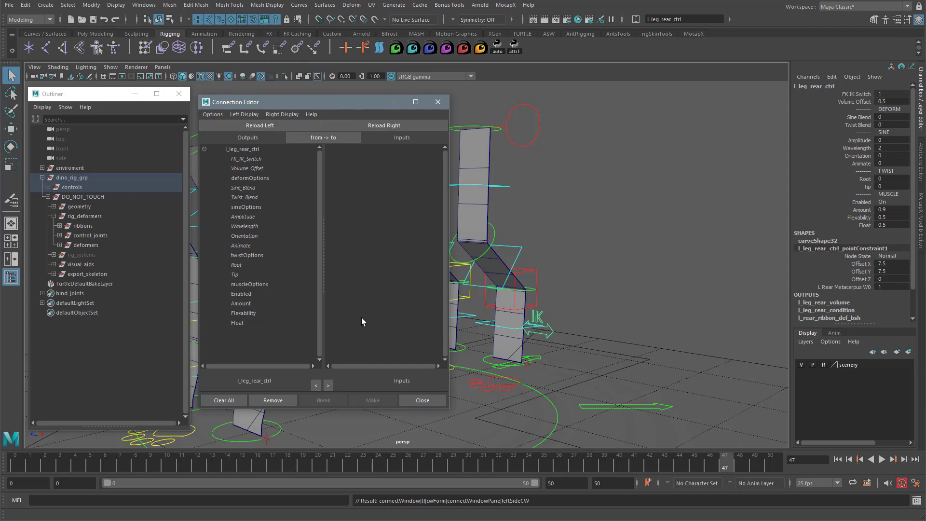
# Load the left rear ribbon with its l_rear_ribbon_jiggle inputs as the Connection Editor's target.
pyautogui.click(504, 197)
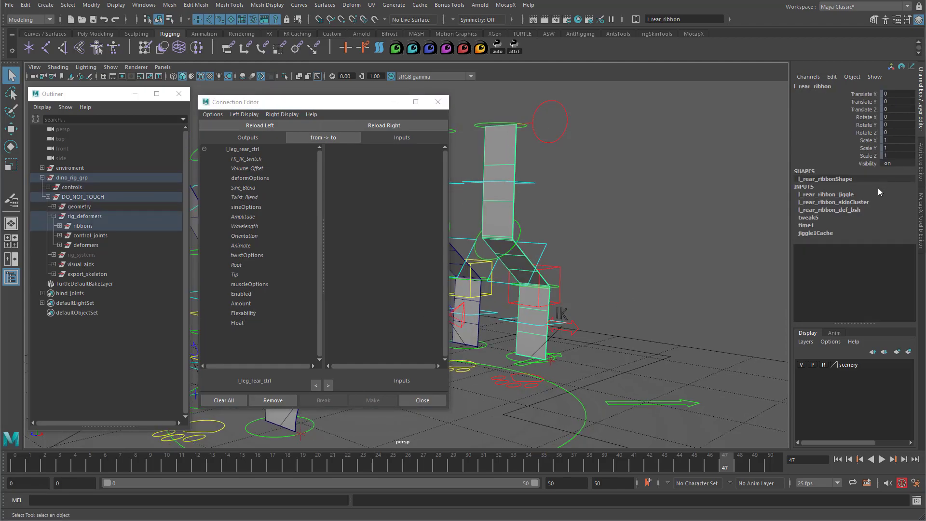
pyautogui.click(872, 194)
pyautogui.click(406, 126)
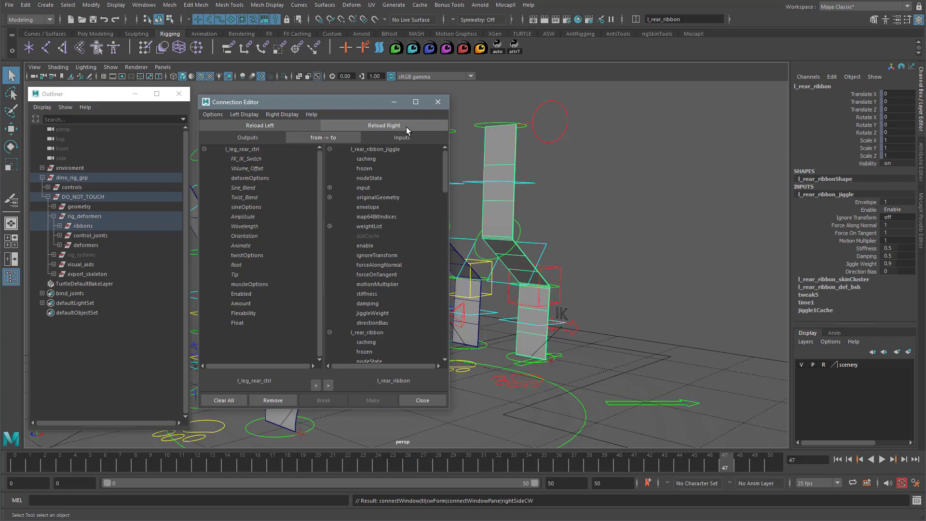
# Connect the leg control's Enabled to the jiggle deformer's enable, and Amount to jiggleWeight.
pyautogui.click(241, 294)
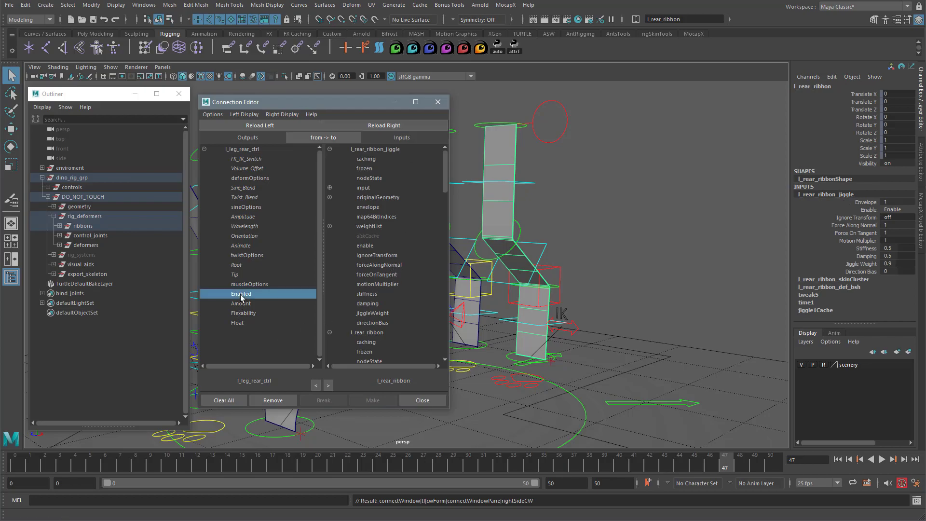
pyautogui.click(365, 246)
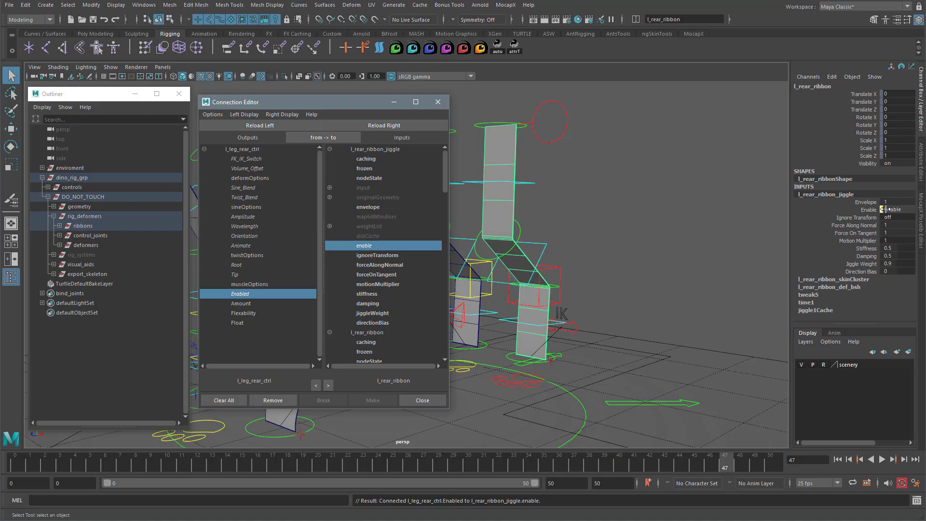
pyautogui.click(245, 304)
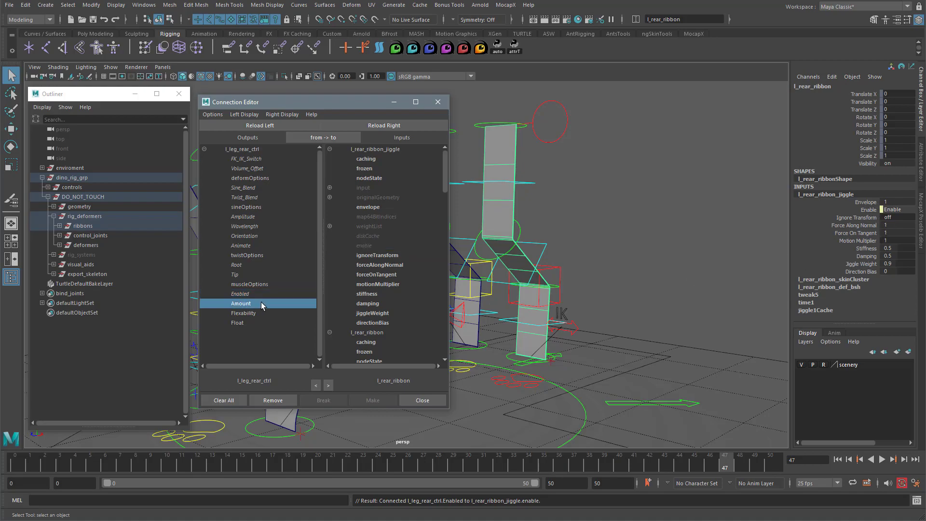
pyautogui.click(371, 314)
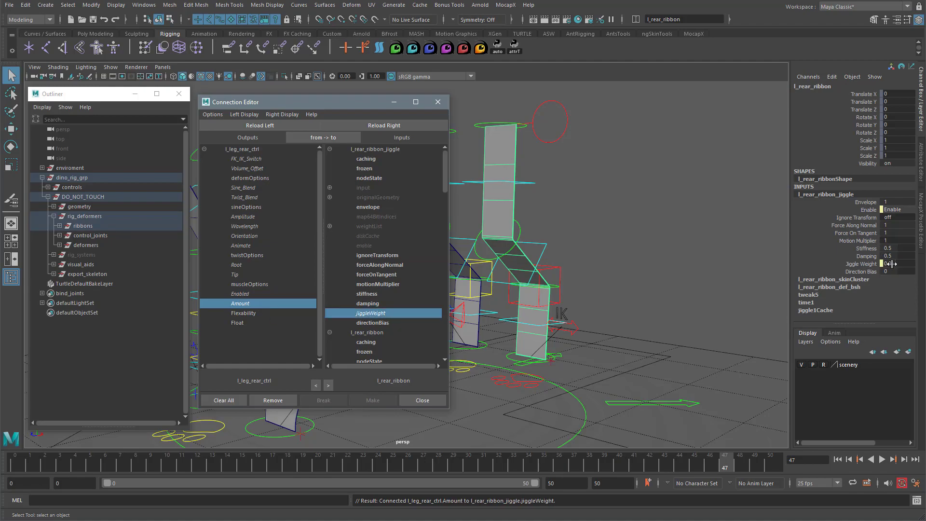
# Connect the leg control's Flexability to the jiggle's stiffness and Float to damping, then close the Connection Editor.
pyautogui.click(245, 313)
pyautogui.click(374, 295)
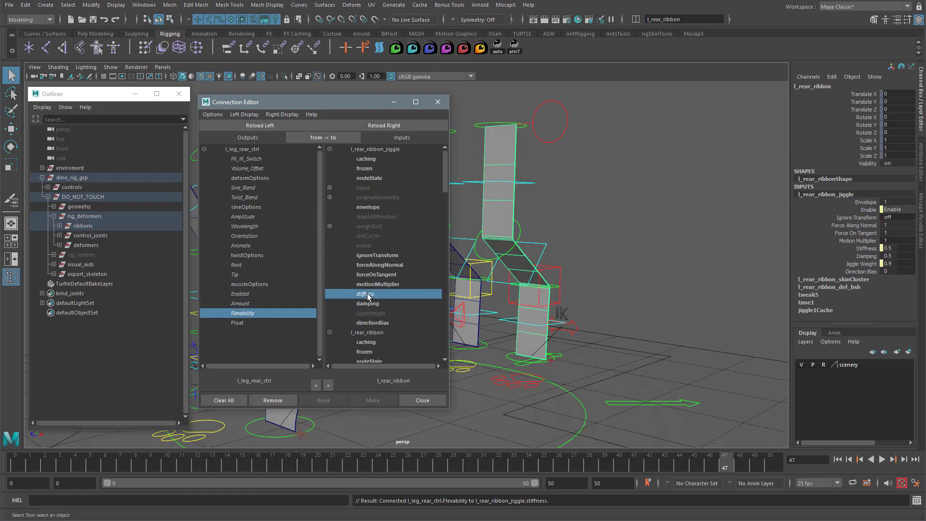
pyautogui.click(237, 323)
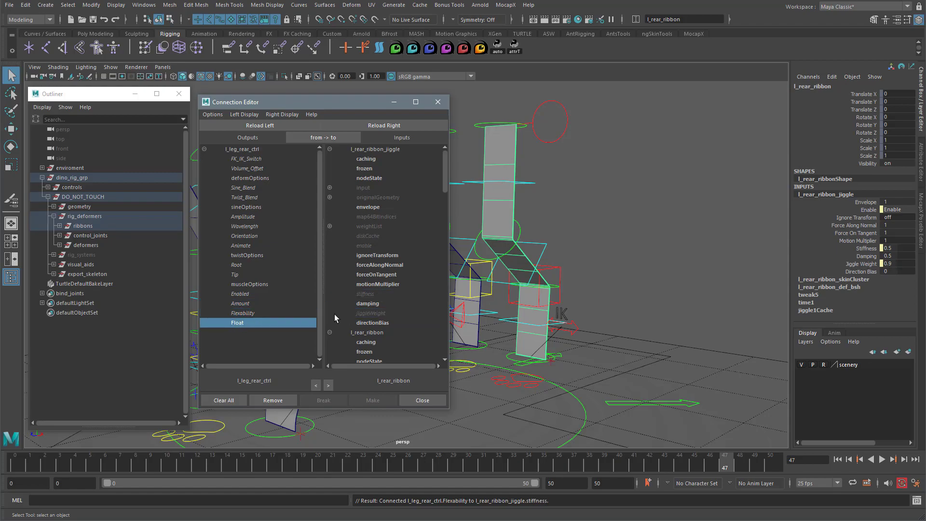
pyautogui.click(374, 304)
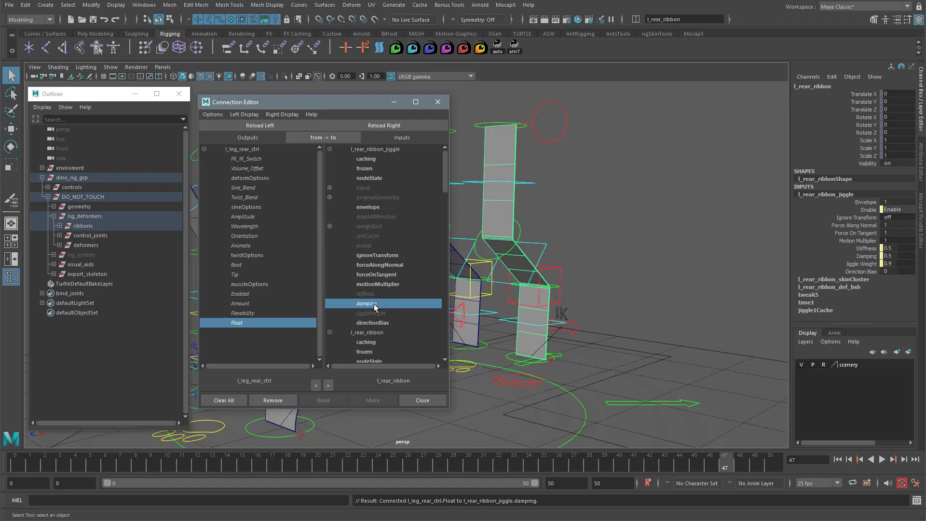
pyautogui.click(438, 102)
# Set the MUSCLE Enabled attribute of l_leg_rear_ctrl to Off and play the animation from the start to check the ribbon.
pyautogui.click(578, 329)
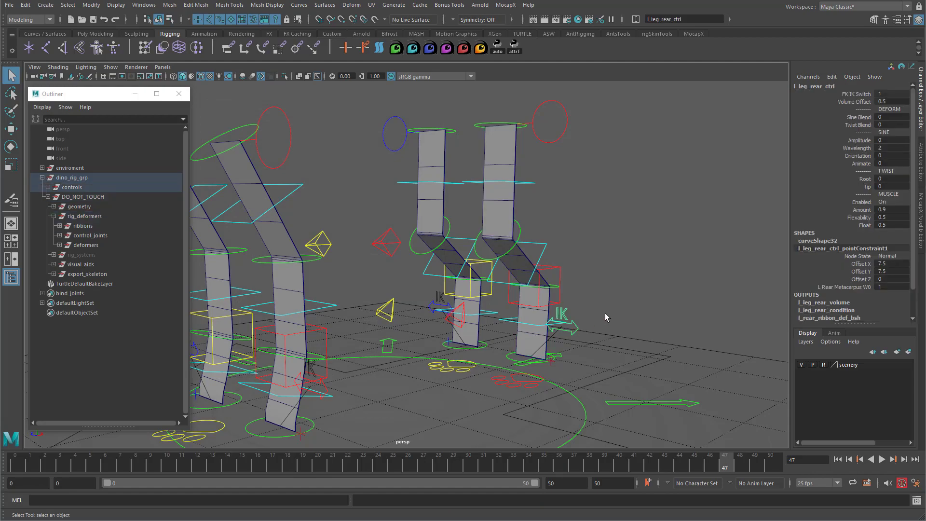
pyautogui.click(886, 201)
pyautogui.click(897, 217)
pyautogui.click(837, 459)
pyautogui.keyDown('alt'); pyautogui.moveTo(666, 386); pyautogui.dragTo(632, 390, button='middle'); pyautogui.keyUp('alt')
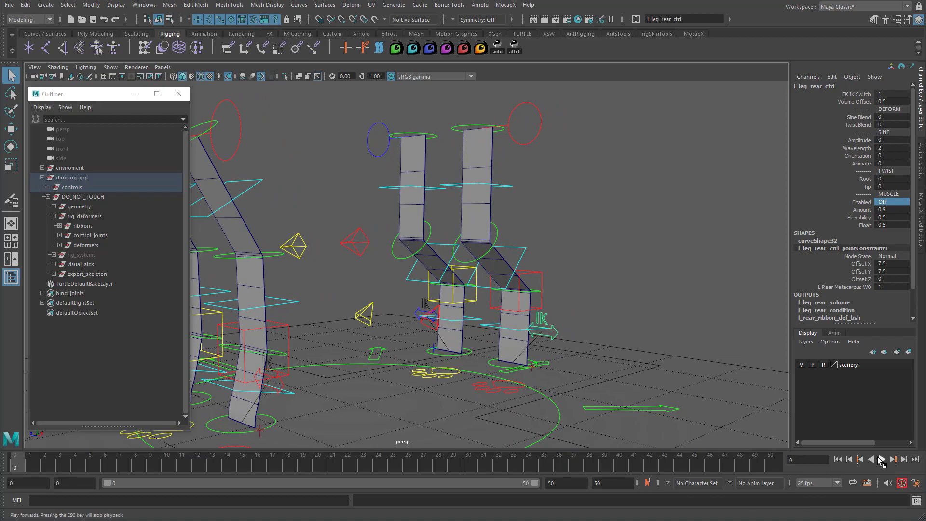
pyautogui.click(882, 459)
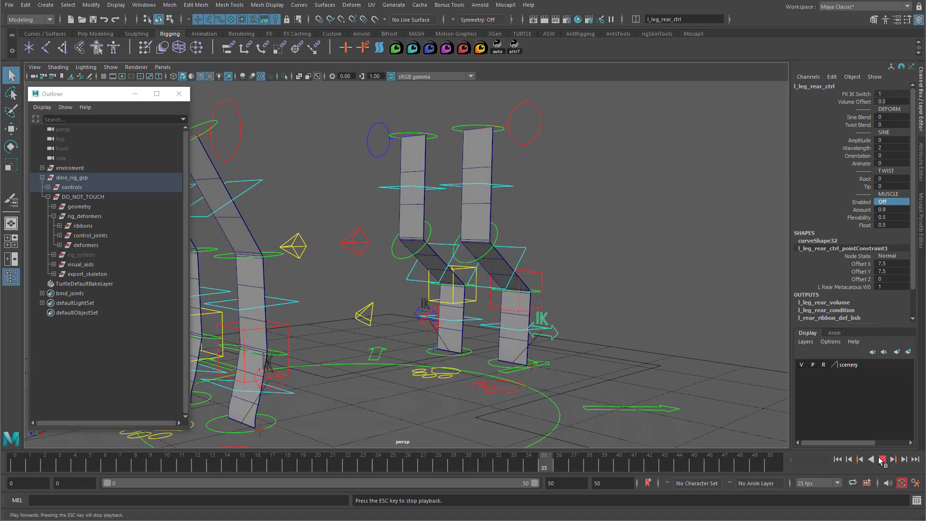
pyautogui.click(882, 459)
pyautogui.keyDown('alt'); pyautogui.moveTo(488, 364); pyautogui.dragTo(489, 363); pyautogui.keyUp('alt')
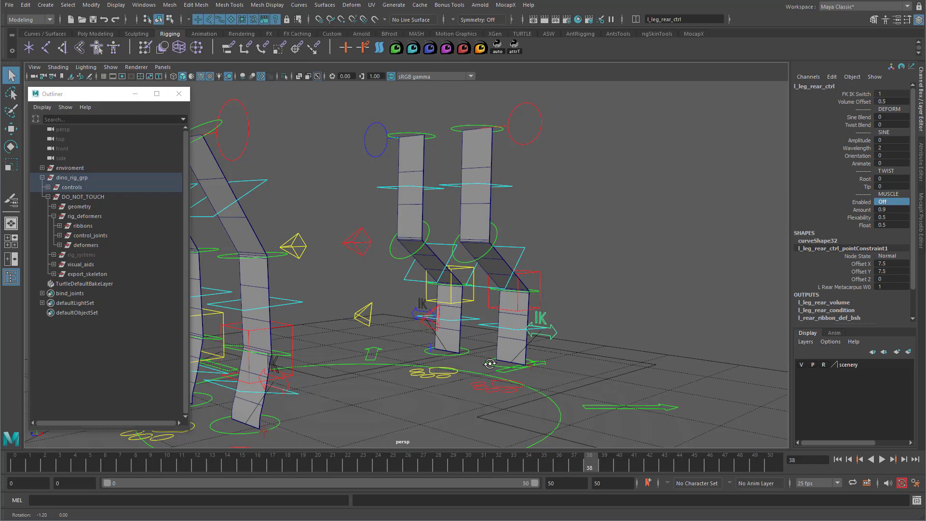
# Set the leg control's MUSCLE Enabled attribute to On and play the animation from the start to check the jiggle.
pyautogui.click(890, 202)
pyautogui.click(895, 213)
pyautogui.click(838, 459)
pyautogui.click(881, 462)
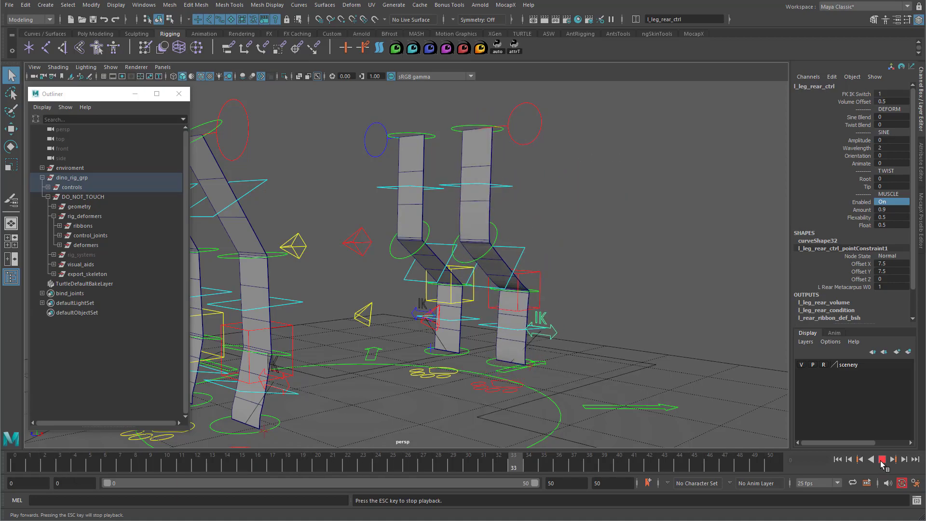
# Set the leg control's MUSCLE Amount to 2 and play the animation from the start to check the jiggle.
pyautogui.click(882, 462)
pyautogui.keyDown('alt'); pyautogui.moveTo(458, 91); pyautogui.dragTo(441, 113); pyautogui.keyUp('alt')
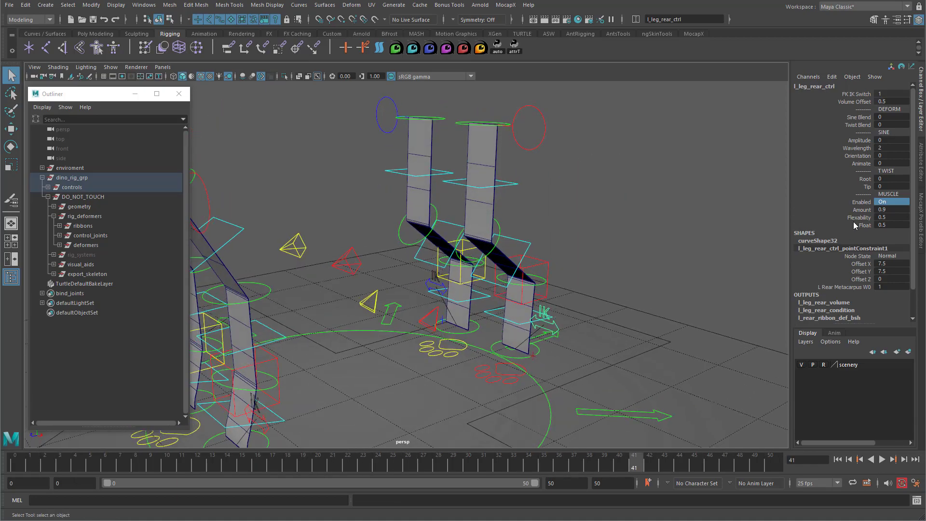
pyautogui.doubleClick(893, 210)
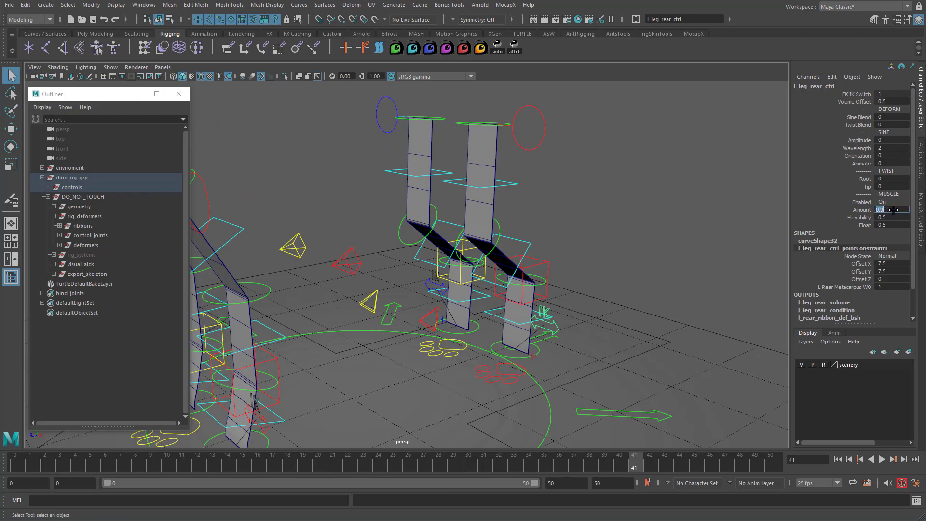
pyautogui.write('2')
pyautogui.press('Return')
pyautogui.moveTo(622, 281)
pyautogui.keyDown('alt'); pyautogui.mouseDown()
pyautogui.moveTo(627, 267)
pyautogui.moveTo(616, 281)
pyautogui.mouseUp(); pyautogui.keyUp('alt')
pyautogui.click(838, 460)
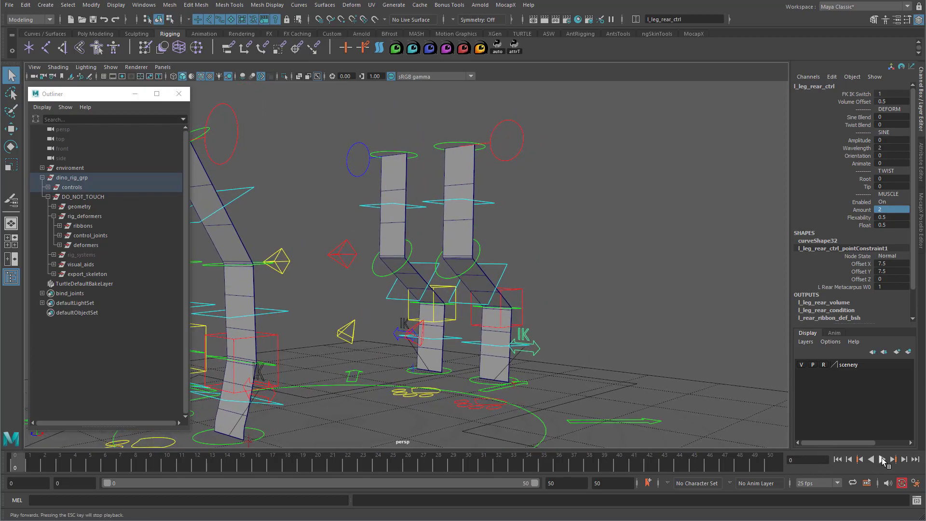
pyautogui.click(882, 460)
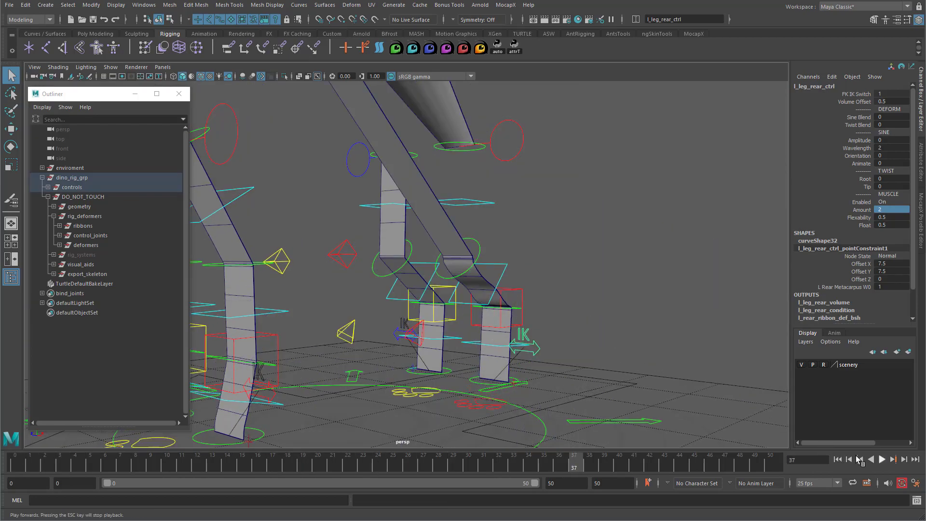
# Set the leg control's MUSCLE Amount to 0.5 and replay the animation from the start.
pyautogui.click(889, 211)
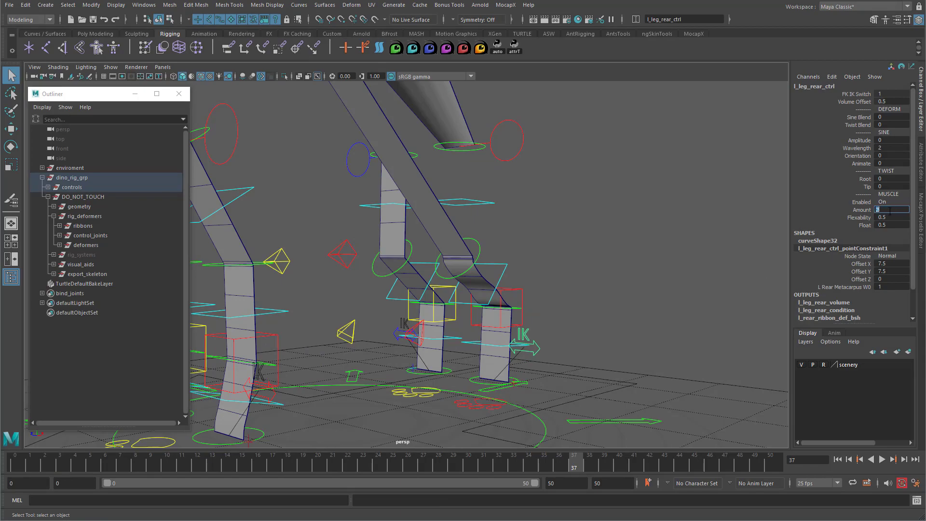
pyautogui.write('0.5')
pyautogui.press('Return')
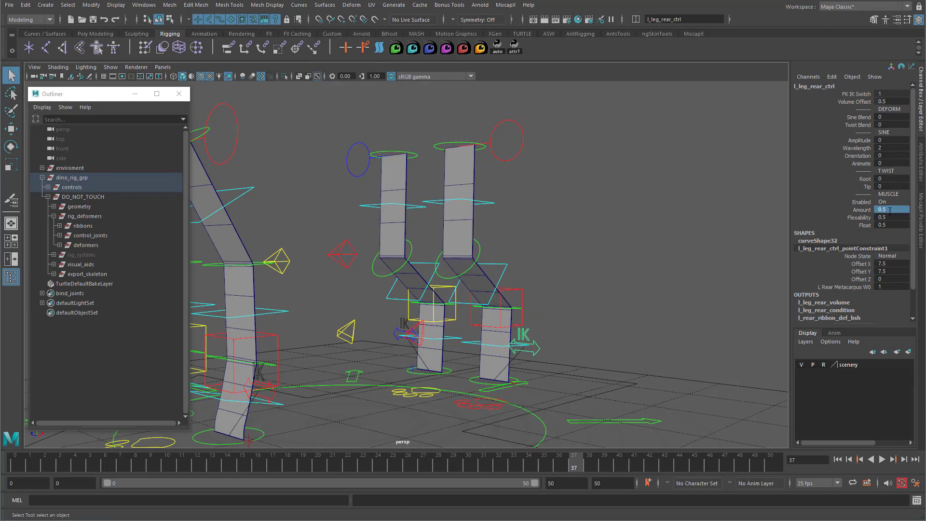
pyautogui.click(838, 459)
pyautogui.click(882, 460)
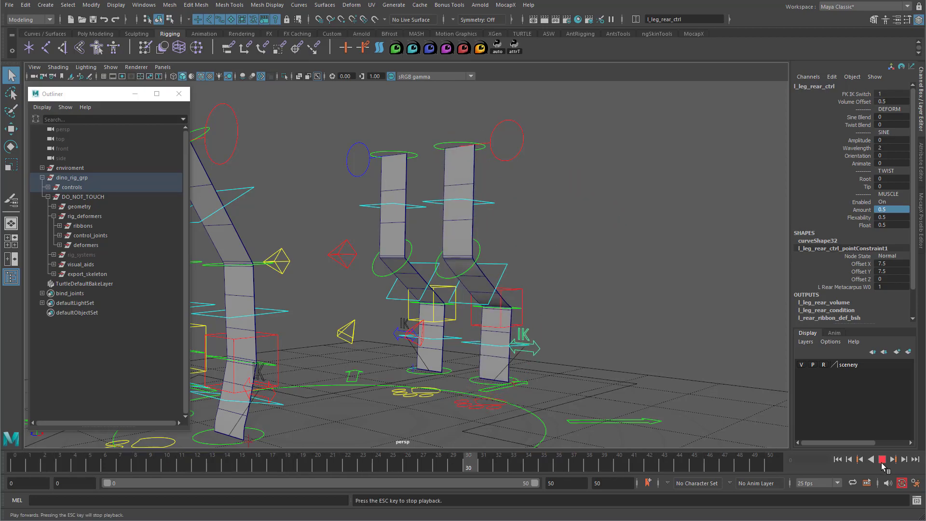
pyautogui.press('Escape')
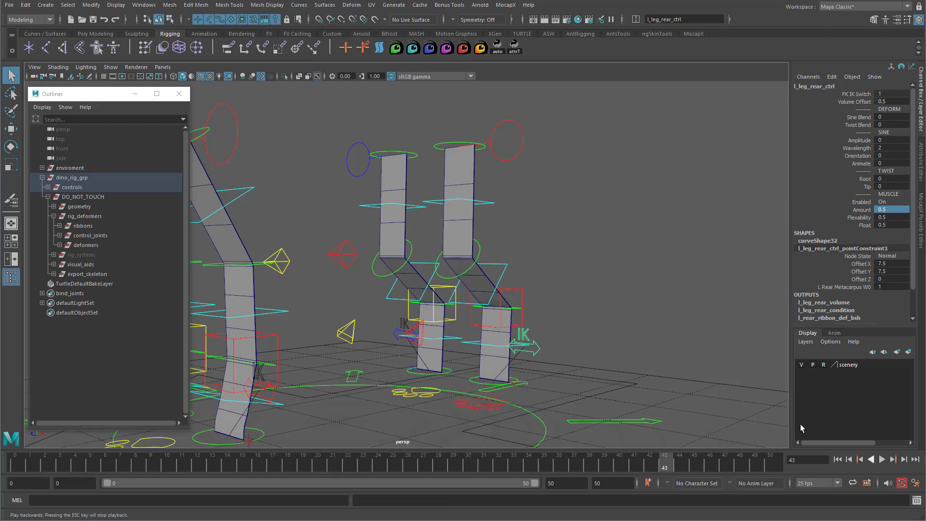
# Set the MUSCLE Amount of l_leg_rear_ctrl to 0.8 and replay the animation from the start.
pyautogui.doubleClick(892, 209)
pyautogui.write('0.8')
pyautogui.press('Return')
pyautogui.click(838, 459)
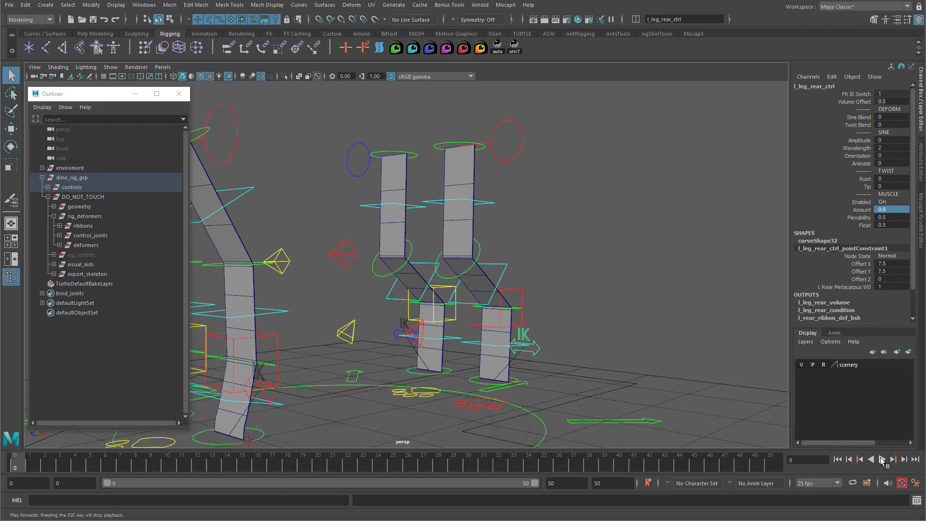
pyautogui.click(882, 460)
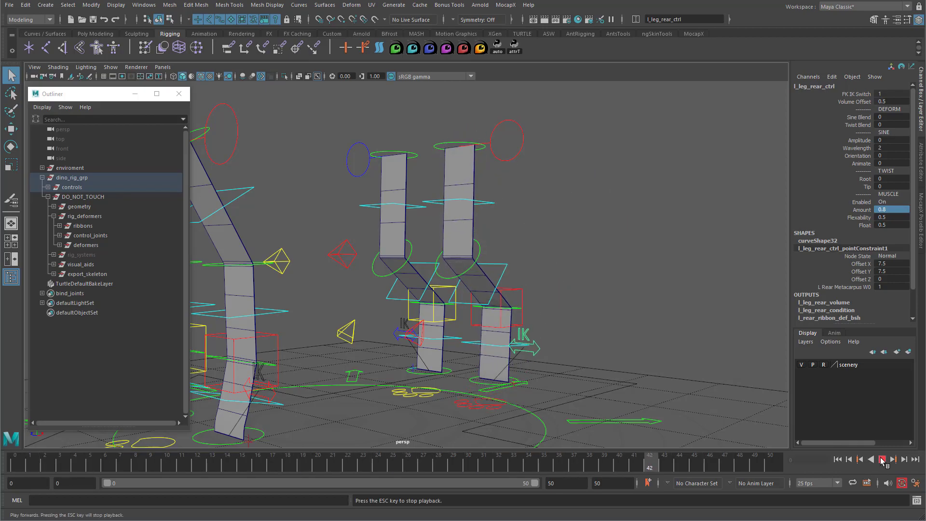
pyautogui.click(883, 460)
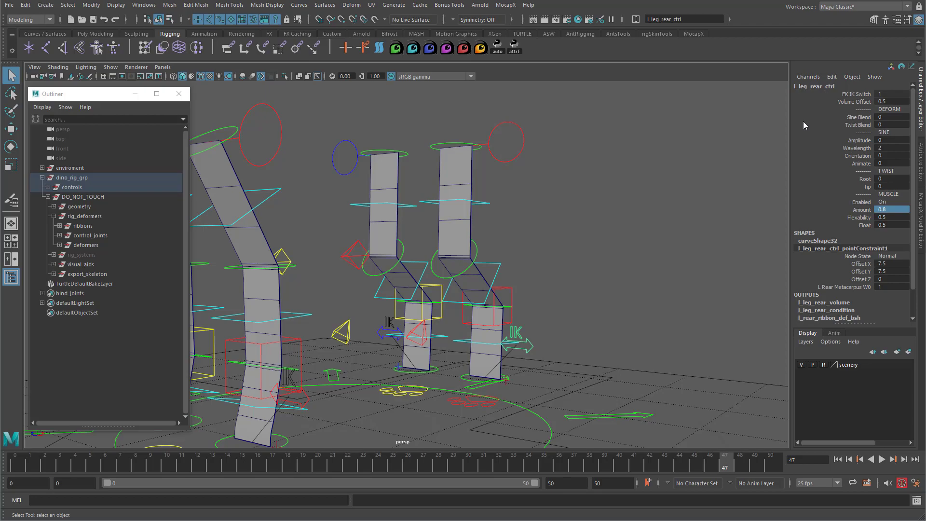
# Set the leg control's Sine Blend to 1 and Amplitude to 0.6, and play the animation to check the combined deformers.
pyautogui.click(859, 117)
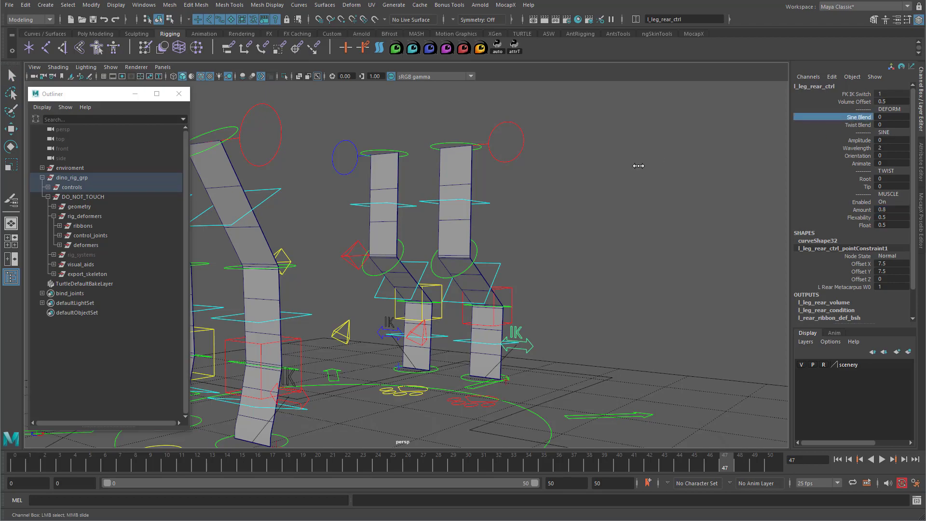
pyautogui.click(875, 140)
pyautogui.moveTo(603, 176); pyautogui.dragTo(605, 174, button='middle')
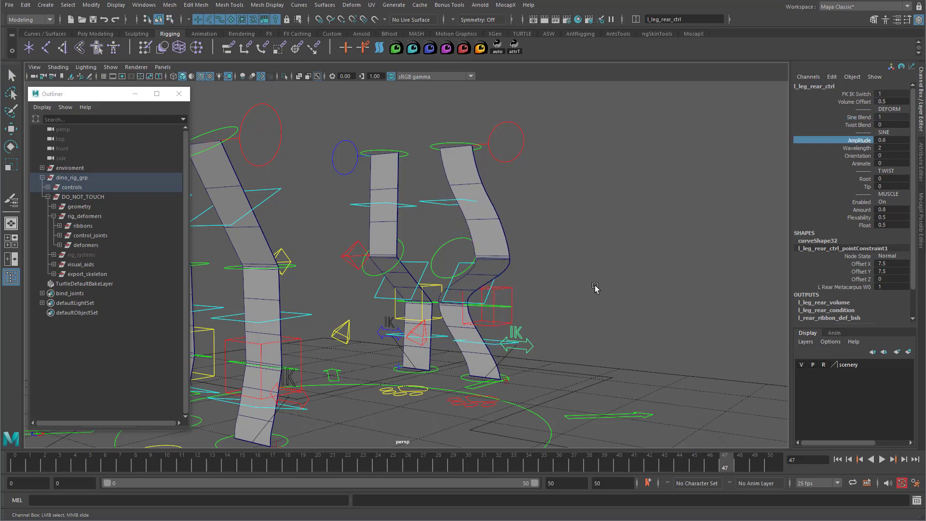
pyautogui.keyDown('alt'); pyautogui.moveTo(595, 284); pyautogui.dragTo(583, 286); pyautogui.keyUp('alt')
pyautogui.click(840, 461)
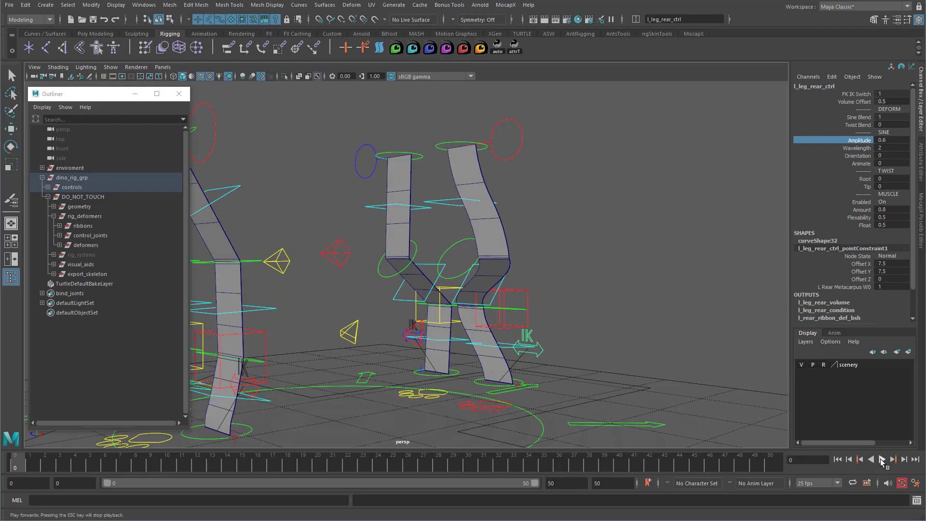
pyautogui.click(882, 460)
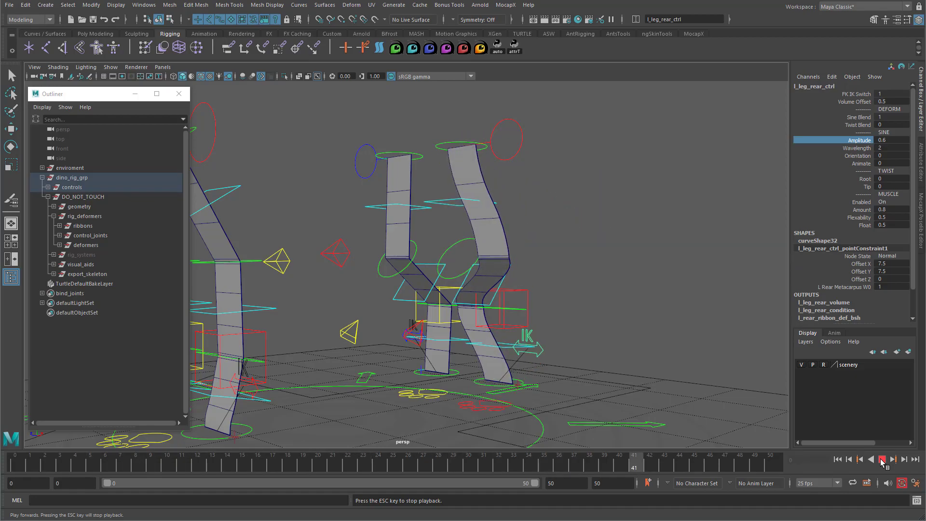
pyautogui.click(882, 460)
# Review the movement of all four leg ribbons during playback and return the timeline to frame 0.
pyautogui.moveTo(457, 308)
pyautogui.keyDown('alt'); pyautogui.mouseDown()
pyautogui.moveTo(383, 317)
pyautogui.moveTo(446, 313)
pyautogui.mouseUp(); pyautogui.keyUp('alt')
pyautogui.keyDown('alt'); pyautogui.moveTo(445, 312); pyautogui.dragTo(554, 329, button='right'); pyautogui.keyUp('alt')
pyautogui.keyDown('alt'); pyautogui.moveTo(553, 330); pyautogui.dragTo(549, 306); pyautogui.keyUp('alt')
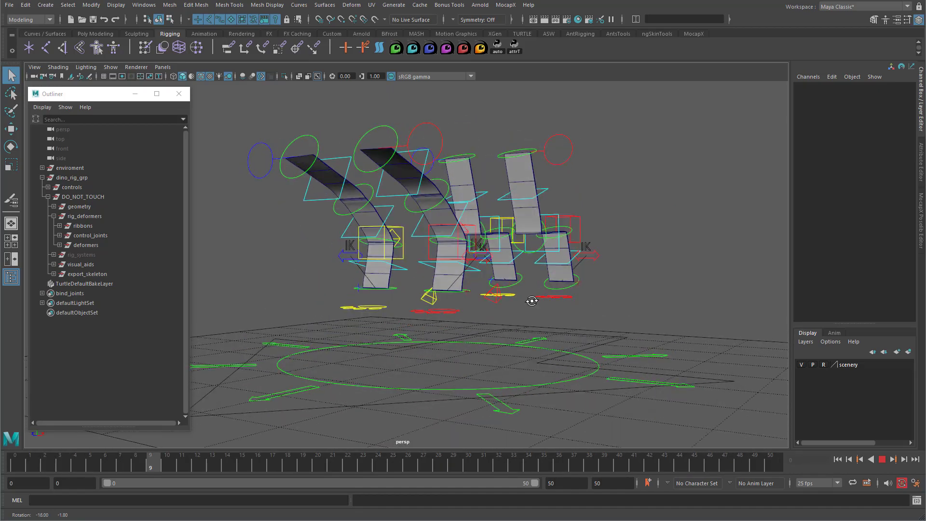
pyautogui.keyDown('alt'); pyautogui.moveTo(536, 303); pyautogui.dragTo(581, 304); pyautogui.keyUp('alt')
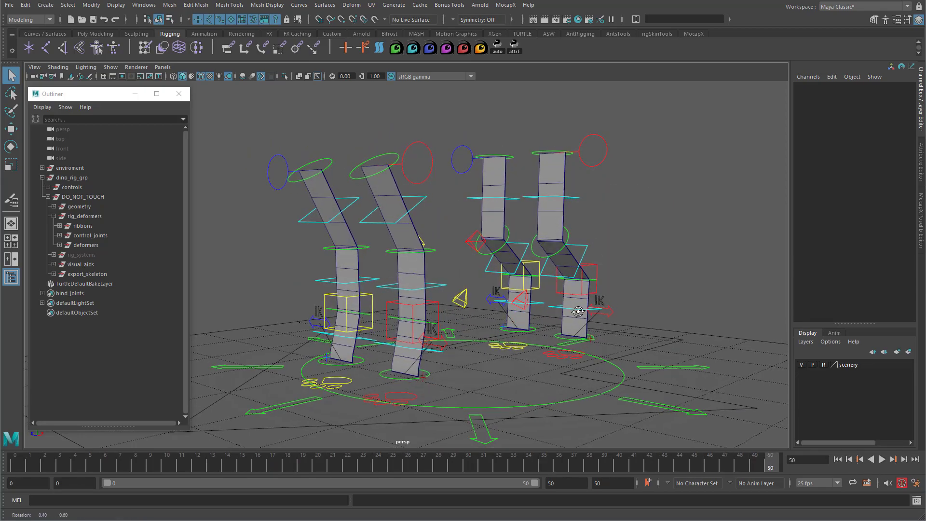
pyautogui.click(15, 464)
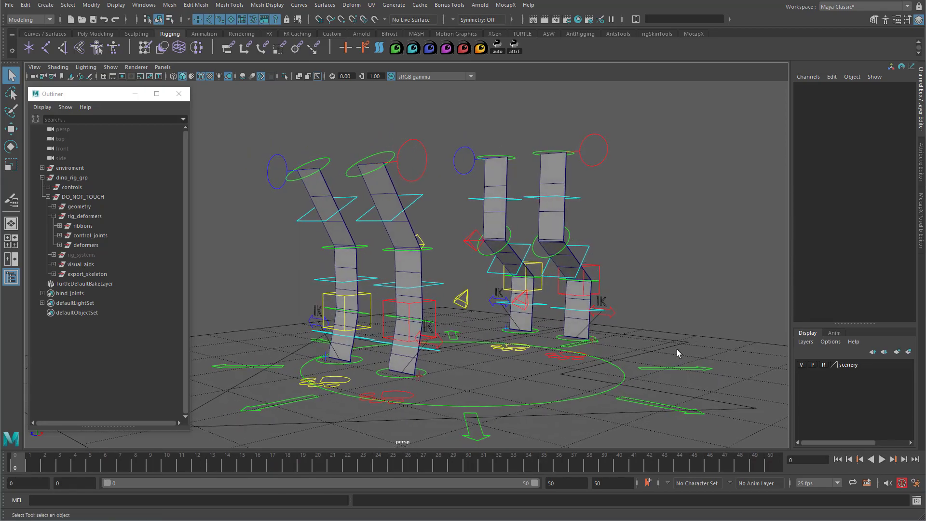
# Set Geometry to Show and Models to Unlocked on root_ctrl.
pyautogui.click(688, 367)
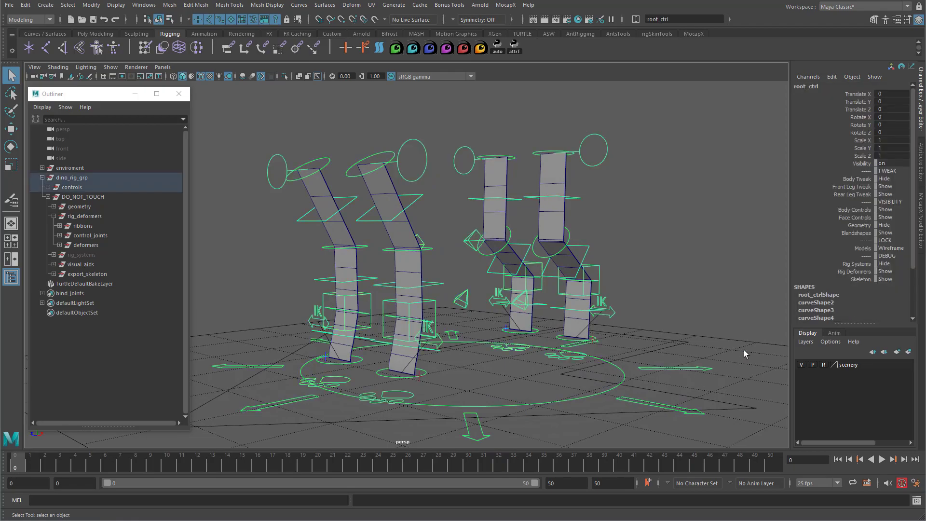
pyautogui.click(860, 226)
pyautogui.moveTo(696, 239); pyautogui.dragTo(735, 239, button='middle')
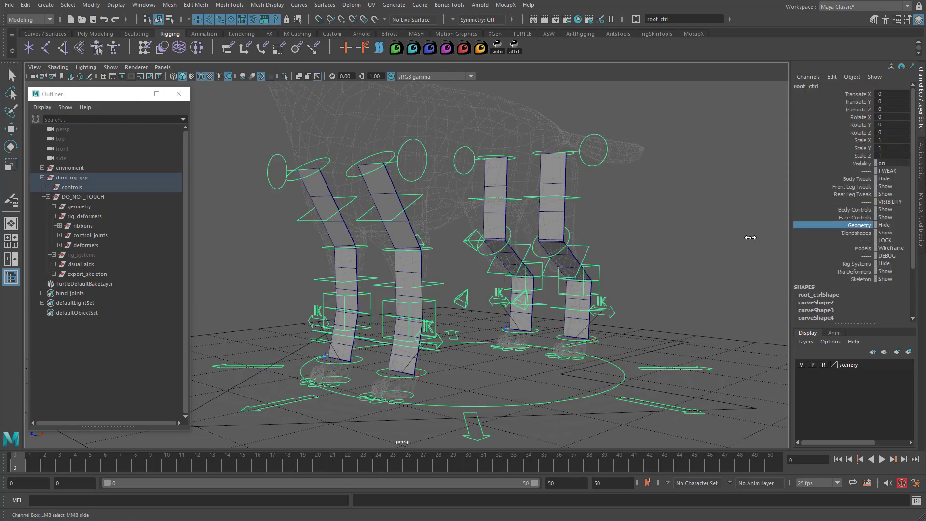
pyautogui.keyDown('alt'); pyautogui.moveTo(692, 212); pyautogui.dragTo(689, 255, button='middle'); pyautogui.keyUp('alt')
pyautogui.scroll(-3, 689, 254)
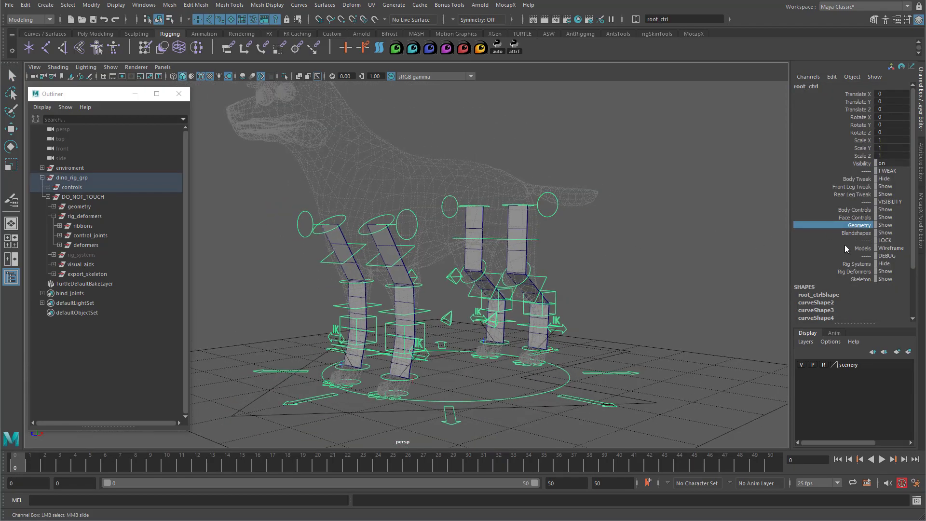
pyautogui.click(891, 248)
pyautogui.click(892, 260)
pyautogui.moveTo(538, 247)
pyautogui.keyDown('alt'); pyautogui.mouseDown()
pyautogui.moveTo(477, 230)
pyautogui.moveTo(555, 261)
pyautogui.mouseUp(); pyautogui.keyUp('alt')
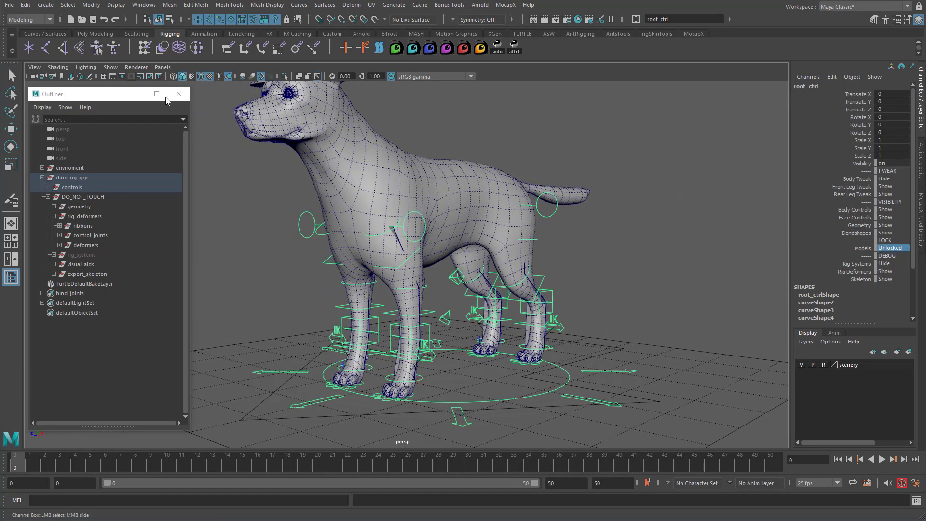
# Turn on joint display in the viewport and select the members of the bind_joints set.
pyautogui.click(112, 67)
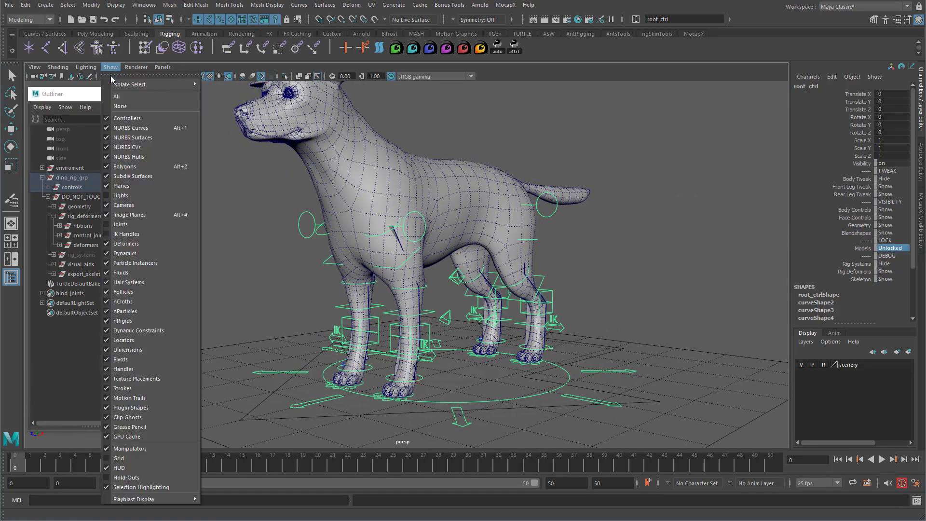
pyautogui.click(135, 221)
pyautogui.click(68, 293)
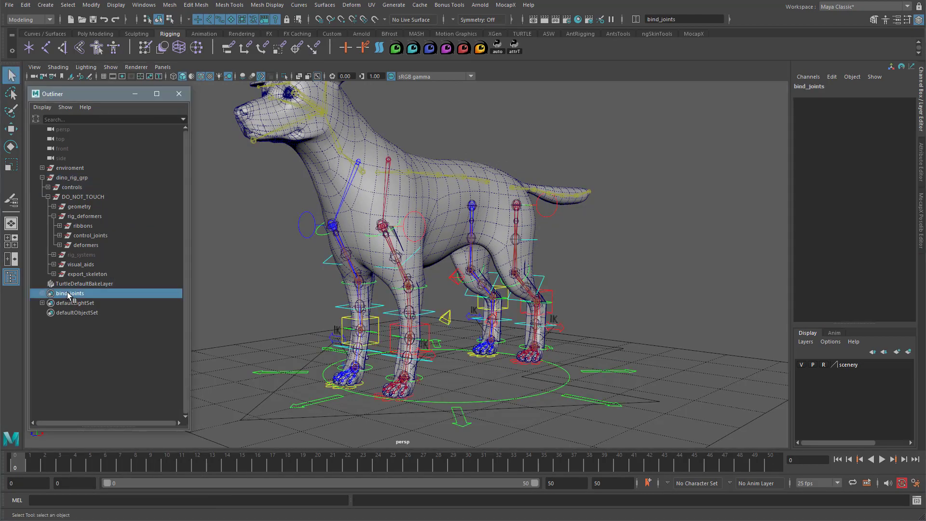
pyautogui.rightClick(68, 294)
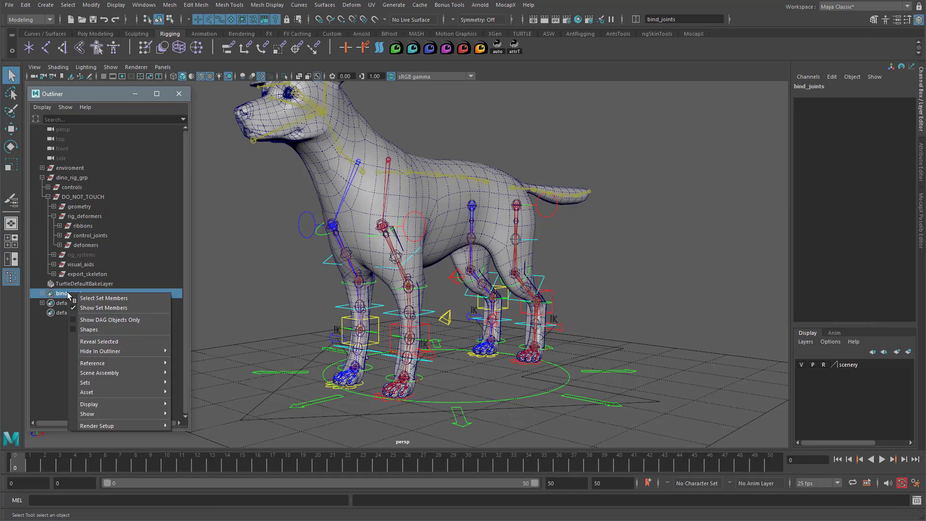
pyautogui.click(92, 299)
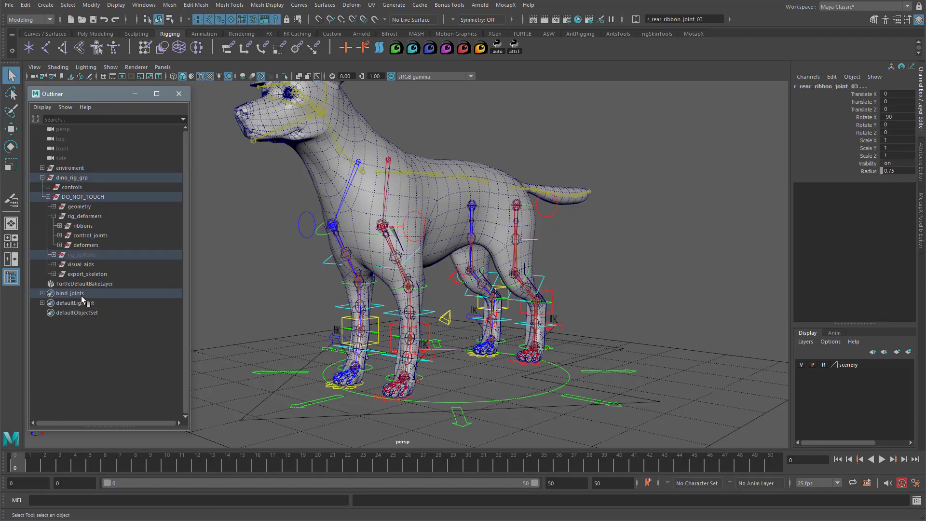
# Set root_ctrl's Rig Systems to Show and select the members of the bind_joints set again.
pyautogui.click(619, 372)
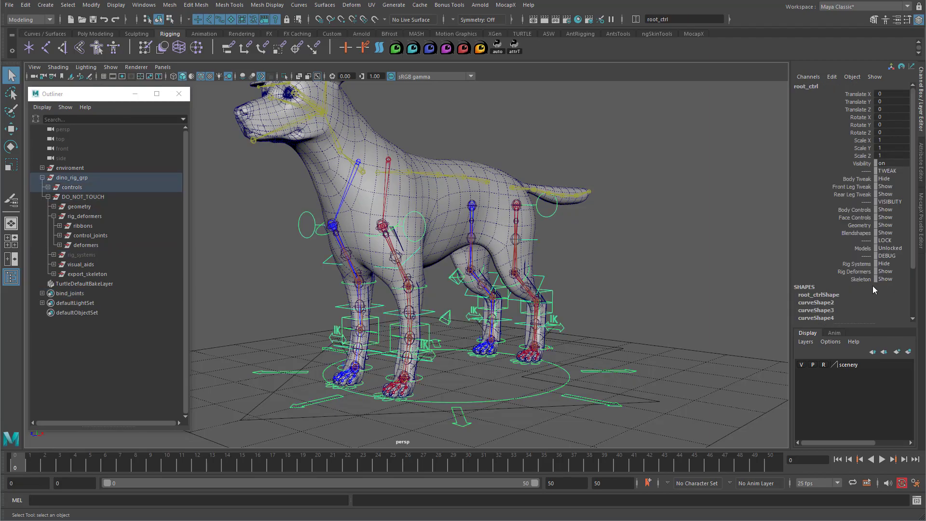
pyautogui.click(862, 264)
pyautogui.moveTo(629, 283); pyautogui.dragTo(684, 286, button='middle')
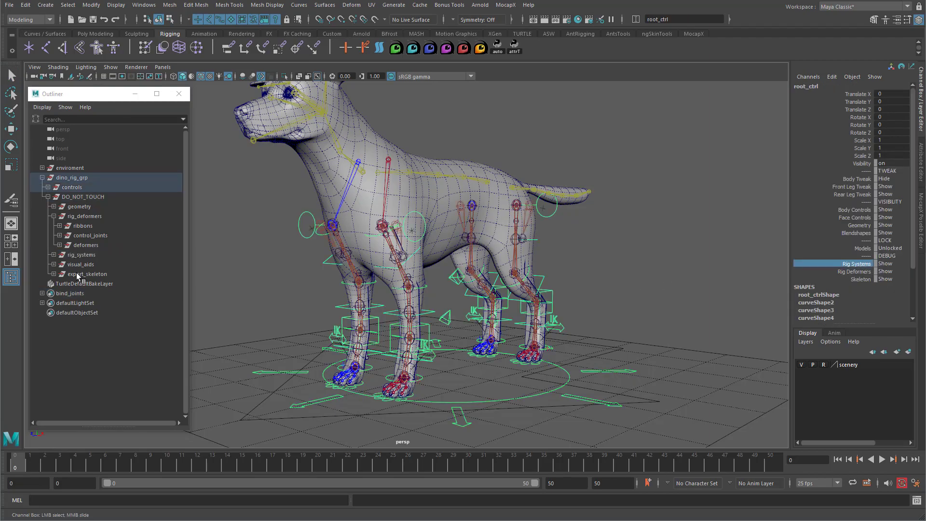
pyautogui.click(76, 292)
pyautogui.rightClick(76, 292)
pyautogui.click(89, 298)
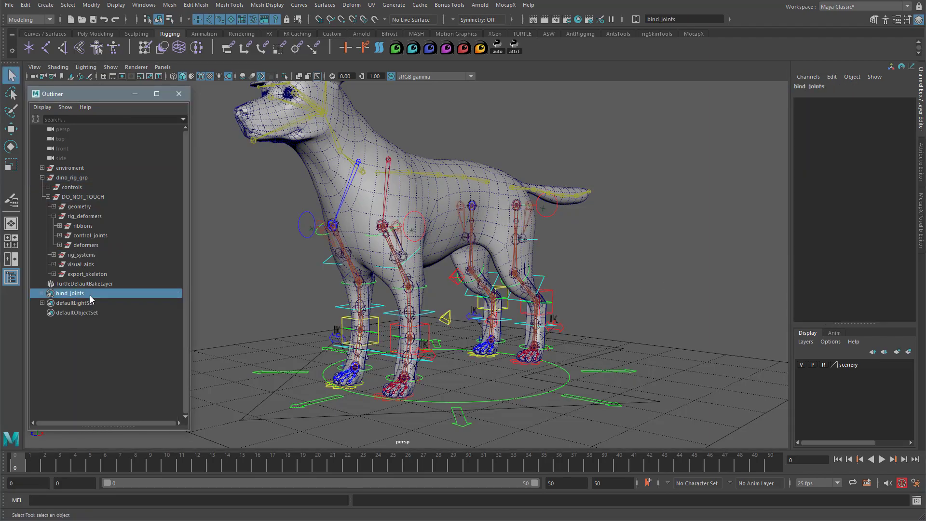
pyautogui.keyDown('alt'); pyautogui.moveTo(405, 285); pyautogui.dragTo(344, 236); pyautogui.keyUp('alt')
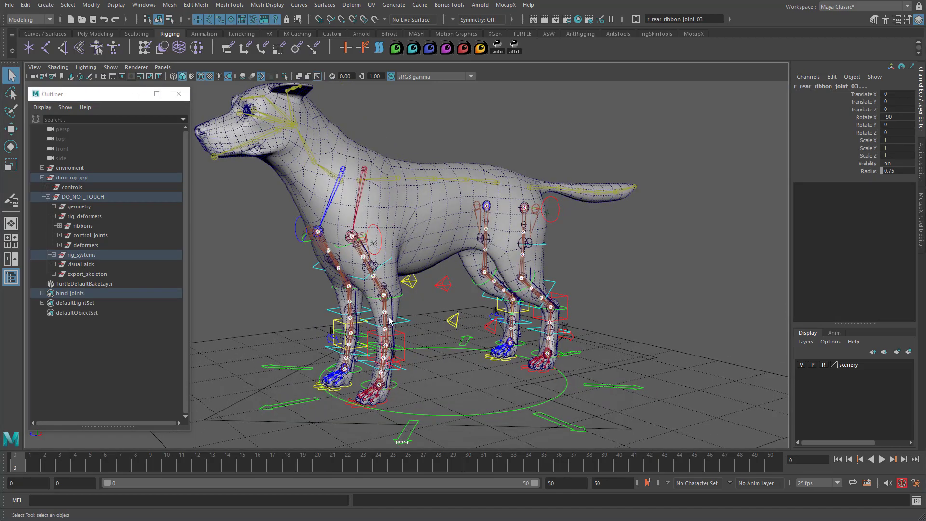
pyautogui.keyDown('alt'); pyautogui.moveTo(453, 186); pyautogui.dragTo(449, 202); pyautogui.keyUp('alt')
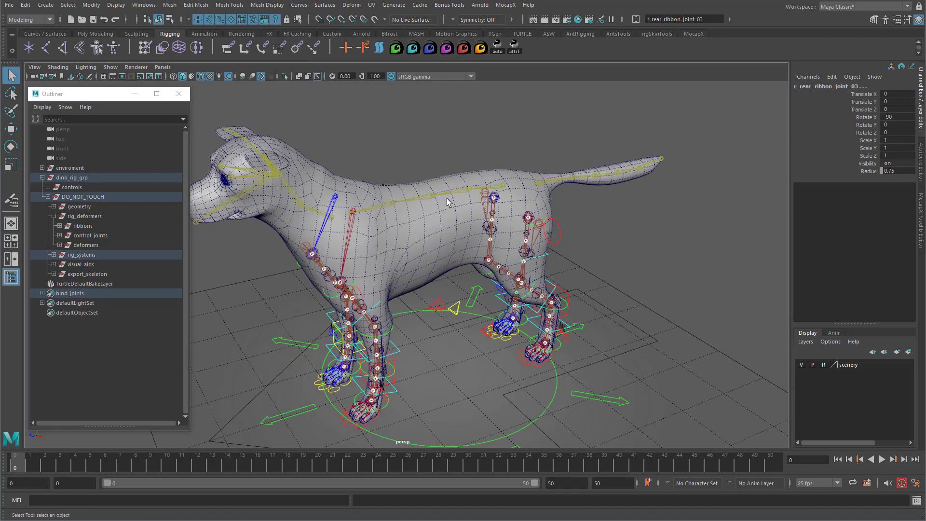
# Add the spine joints along the back, from the hips up to the shoulders joint, to the selection.
pyautogui.keyDown('alt'); pyautogui.moveTo(449, 203); pyautogui.dragTo(555, 141, button='right'); pyautogui.keyUp('alt')
pyautogui.keyDown('shift'); pyautogui.click(566, 134); pyautogui.keyUp('shift')
pyautogui.keyDown('shift'); pyautogui.click(510, 137); pyautogui.keyUp('shift')
pyautogui.keyDown('shift'); pyautogui.click(450, 146); pyautogui.keyUp('shift')
pyautogui.keyDown('shift'); pyautogui.click(381, 156); pyautogui.keyUp('shift')
pyautogui.keyDown('alt'); pyautogui.moveTo(380, 159); pyautogui.dragTo(334, 194); pyautogui.keyUp('alt')
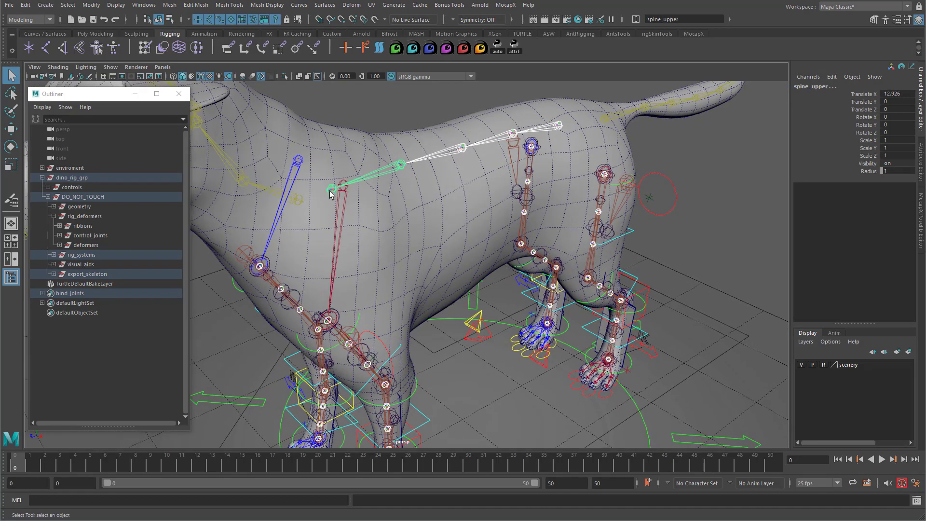
pyautogui.keyDown('shift'); pyautogui.click(328, 188); pyautogui.keyUp('shift')
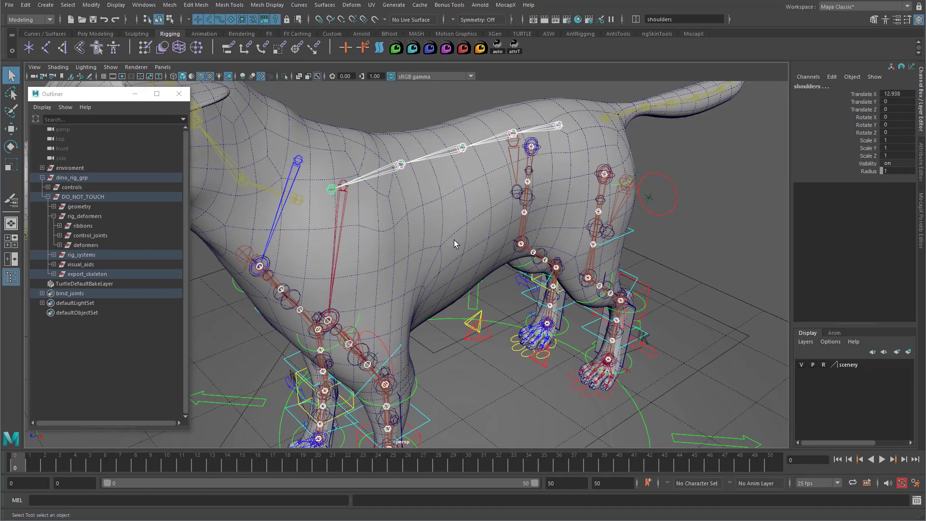
# Add both shoulder-blade joints and the lab_body mesh to the selection, and bind the skin to the selected joints using Closest distance with 5 max influences.
pyautogui.keyDown('shift'); pyautogui.click(344, 189); pyautogui.keyUp('shift')
pyautogui.keyDown('shift'); pyautogui.click(299, 160); pyautogui.keyUp('shift')
pyautogui.keyDown('shift'); pyautogui.click(450, 198); pyautogui.keyUp('shift')
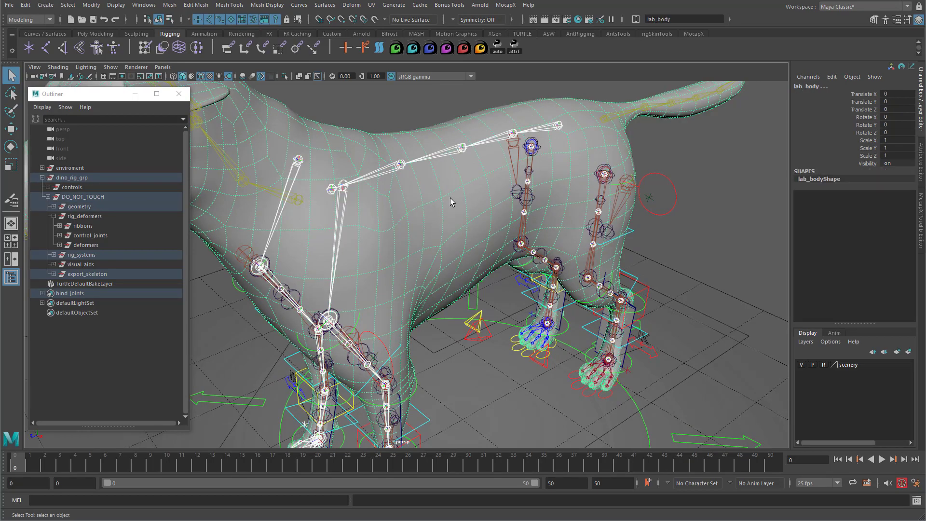
pyautogui.press('space')
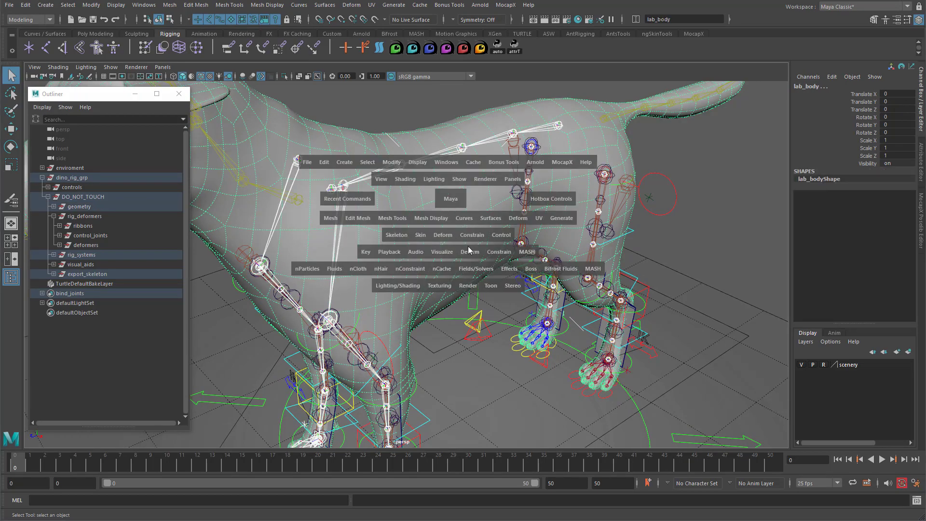
pyautogui.click(420, 235)
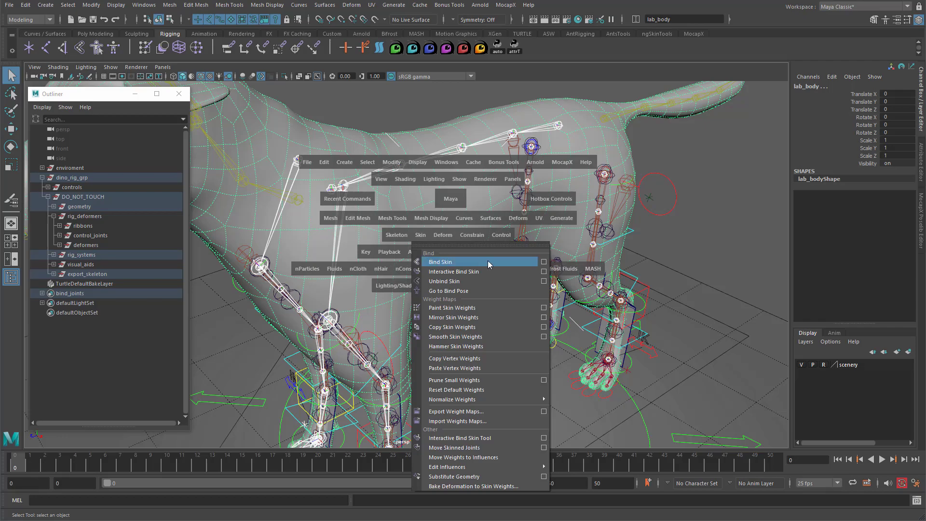
pyautogui.click(543, 262)
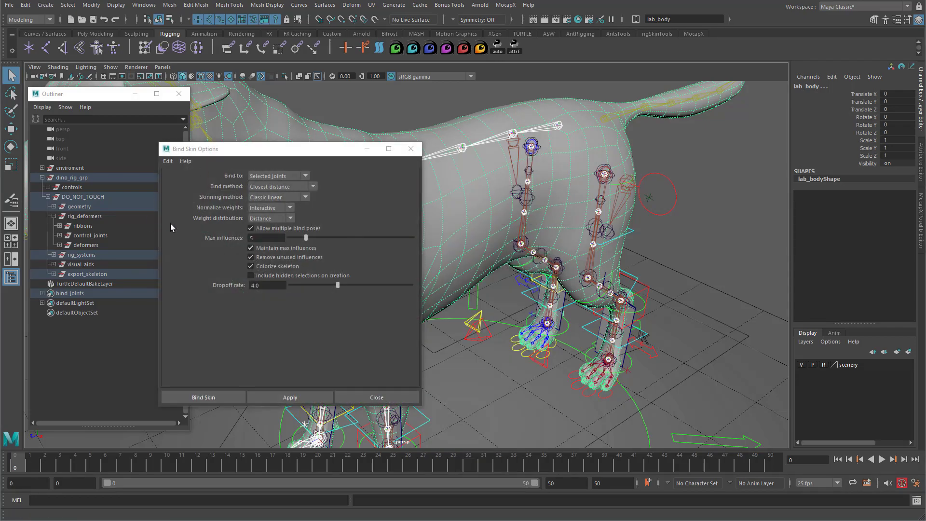
pyautogui.click(198, 398)
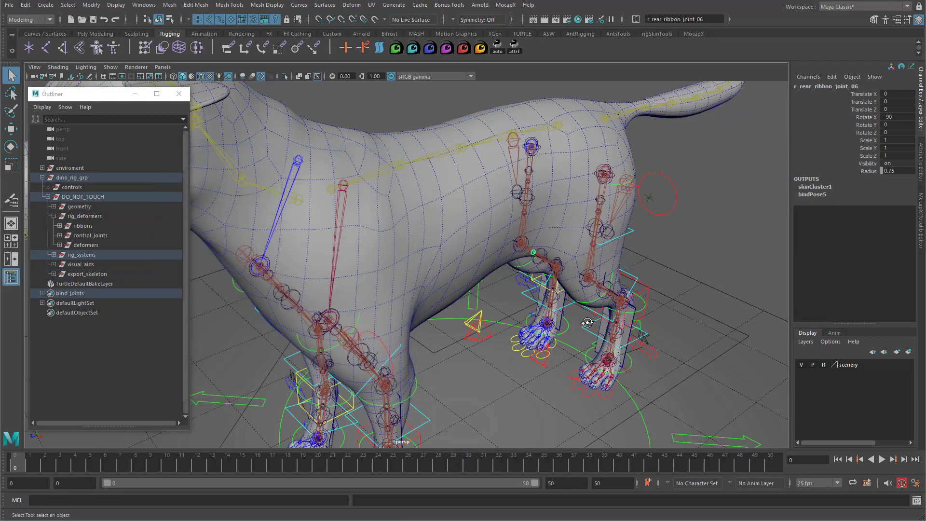
# Set Rig Systems, Rig Deformers and Skeleton to Hide on root_ctrl and clear the selection.
pyautogui.keyDown('alt'); pyautogui.moveTo(579, 343); pyautogui.dragTo(586, 304); pyautogui.keyUp('alt')
pyautogui.keyDown('alt'); pyautogui.moveTo(586, 304); pyautogui.dragTo(536, 291, button='right'); pyautogui.keyUp('alt')
pyautogui.click(644, 275)
pyautogui.keyDown('alt'); pyautogui.moveTo(644, 275); pyautogui.dragTo(609, 288); pyautogui.keyUp('alt')
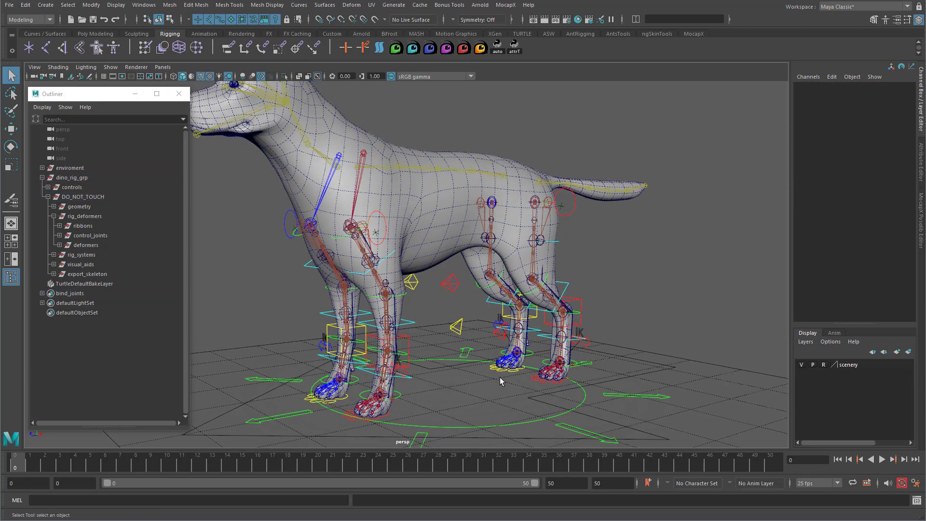
pyautogui.click(664, 394)
pyautogui.moveTo(863, 279); pyautogui.dragTo(860, 266)
pyautogui.moveTo(641, 280); pyautogui.dragTo(664, 273, button='middle')
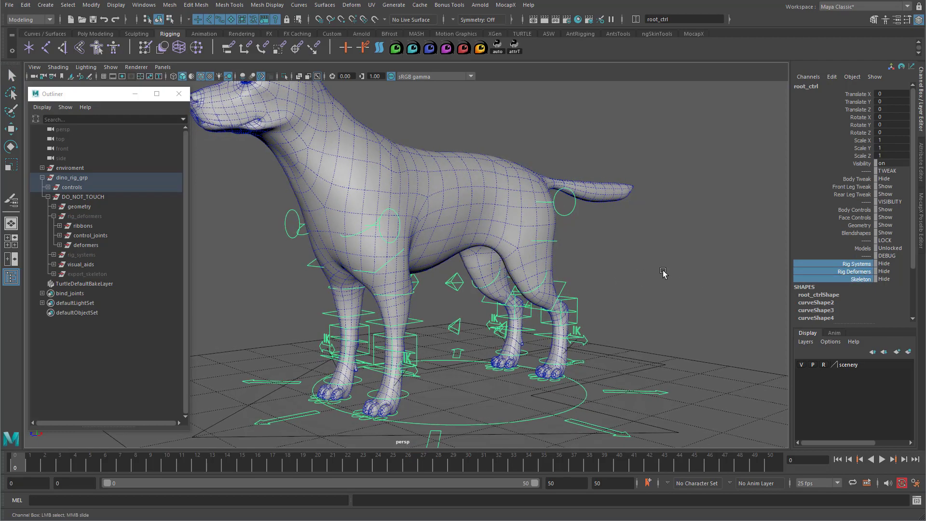
pyautogui.click(662, 283)
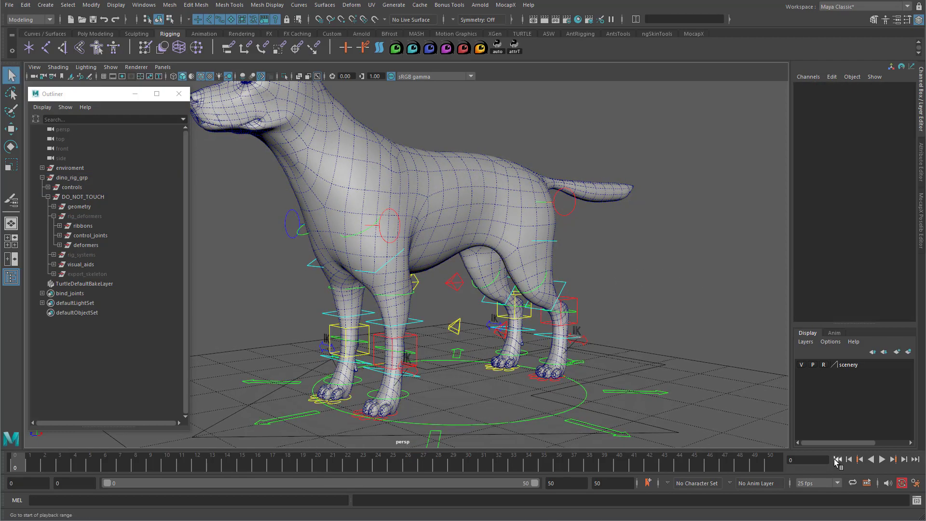
# Play back the animation and examine how the bound body mesh deforms from head to tail from several angles.
pyautogui.click(882, 460)
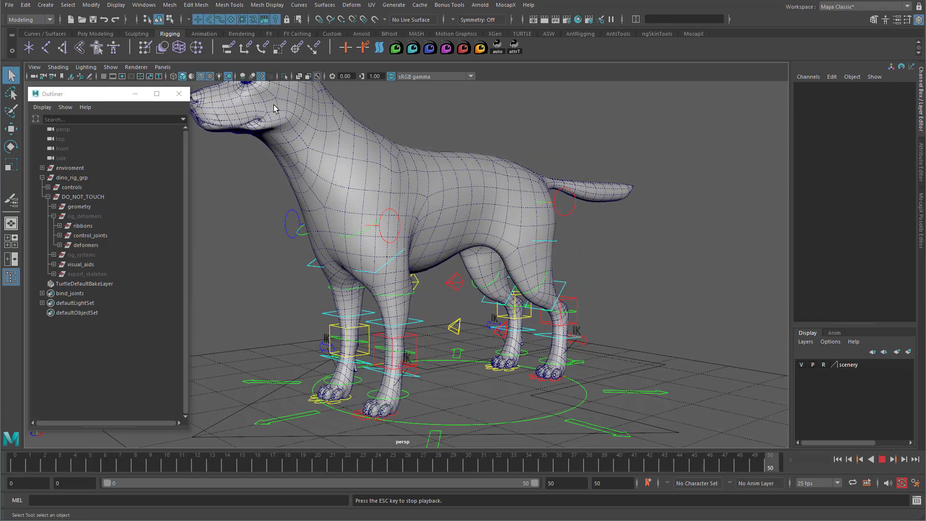
pyautogui.keyDown('alt'); pyautogui.moveTo(626, 254); pyautogui.dragTo(661, 287, button='middle'); pyautogui.keyUp('alt')
pyautogui.keyDown('alt'); pyautogui.moveTo(661, 288); pyautogui.dragTo(613, 285, button='right'); pyautogui.keyUp('alt')
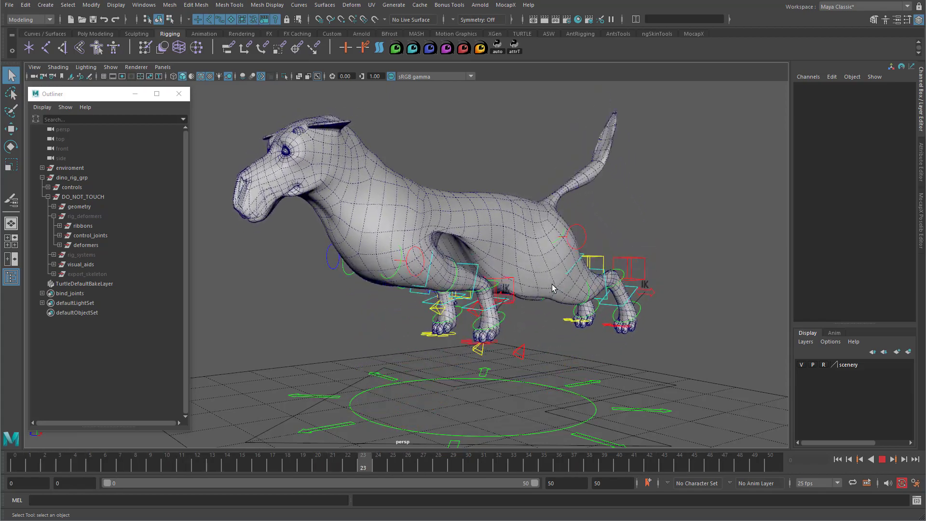
pyautogui.keyDown('alt'); pyautogui.moveTo(628, 344); pyautogui.dragTo(638, 333); pyautogui.keyUp('alt')
pyautogui.keyDown('alt'); pyautogui.moveTo(632, 362); pyautogui.dragTo(603, 345, button='middle'); pyautogui.keyUp('alt')
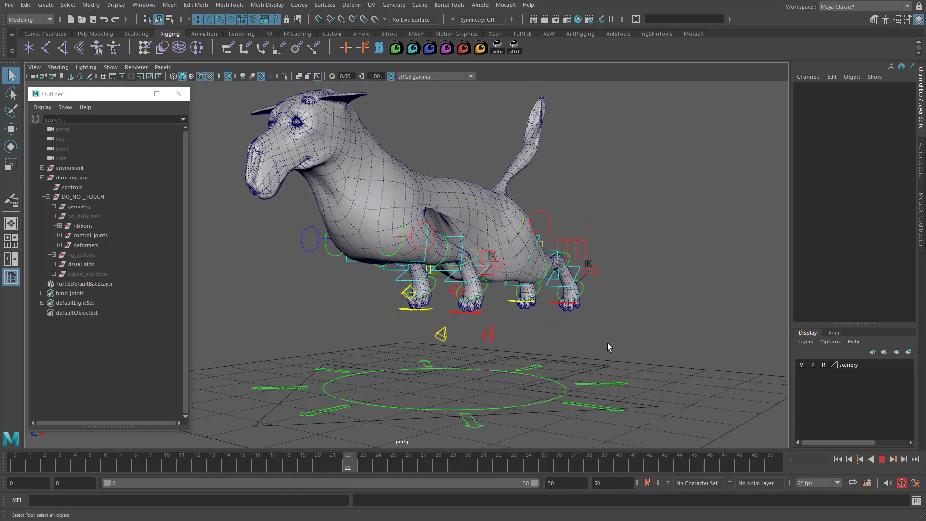
pyautogui.keyDown('alt'); pyautogui.moveTo(470, 317); pyautogui.dragTo(504, 326, button='right'); pyautogui.keyUp('alt')
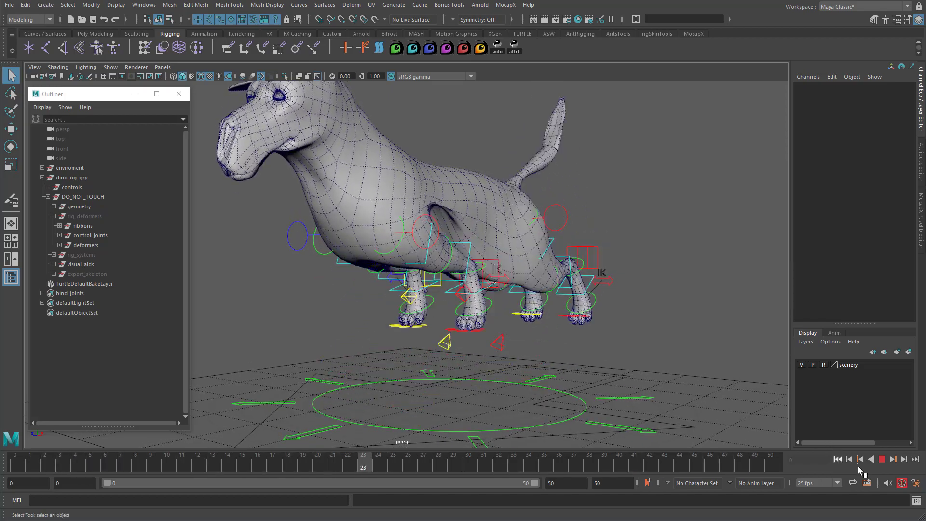
pyautogui.keyDown('alt'); pyautogui.moveTo(592, 272); pyautogui.dragTo(598, 275); pyautogui.keyUp('alt')
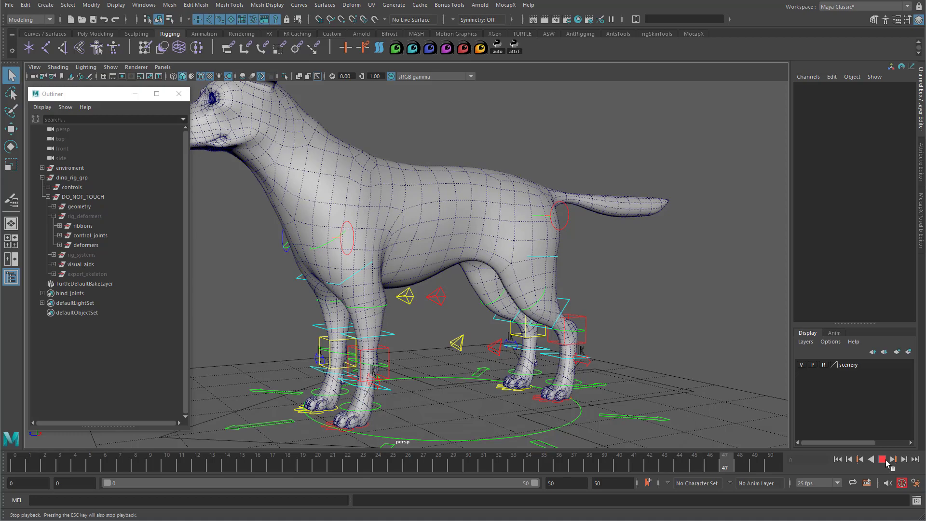
pyautogui.click(885, 460)
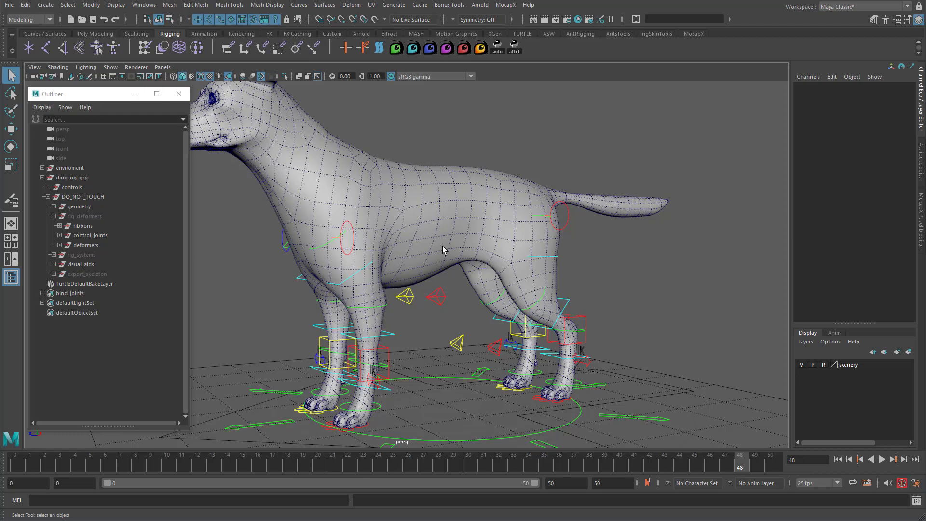
pyautogui.keyDown('alt'); pyautogui.moveTo(443, 247); pyautogui.dragTo(482, 289, button='middle'); pyautogui.keyUp('alt')
pyautogui.keyDown('alt'); pyautogui.moveTo(483, 289); pyautogui.dragTo(523, 289); pyautogui.keyUp('alt')
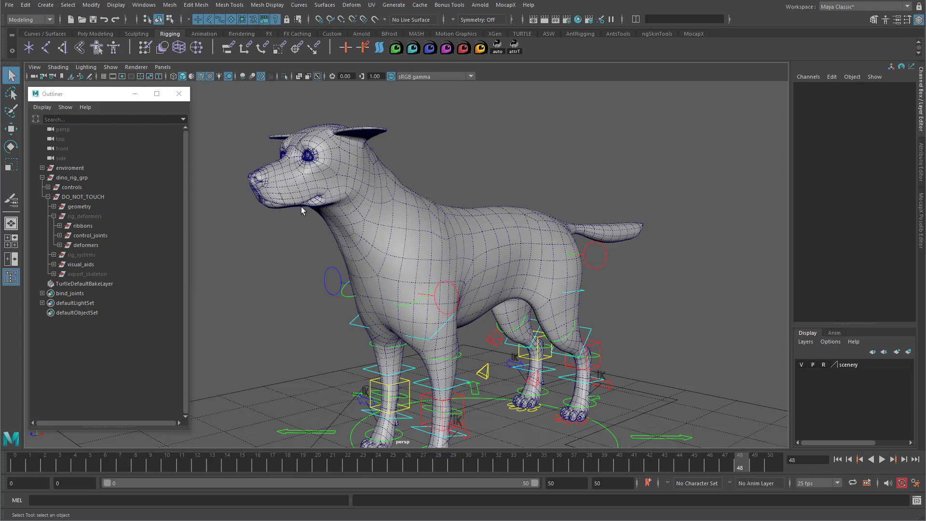
pyautogui.moveTo(594, 261)
pyautogui.keyDown('alt'); pyautogui.mouseDown()
pyautogui.moveTo(602, 254)
pyautogui.moveTo(578, 258)
pyautogui.mouseUp(); pyautogui.keyUp('alt')
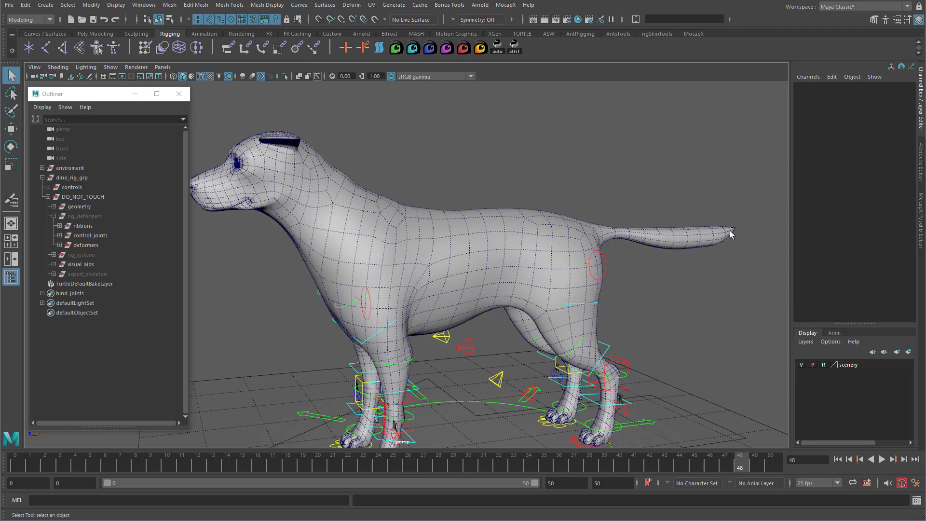
pyautogui.moveTo(644, 277)
pyautogui.keyDown('alt'); pyautogui.mouseDown()
pyautogui.moveTo(682, 280)
pyautogui.moveTo(654, 289)
pyautogui.mouseUp(); pyautogui.keyUp('alt')
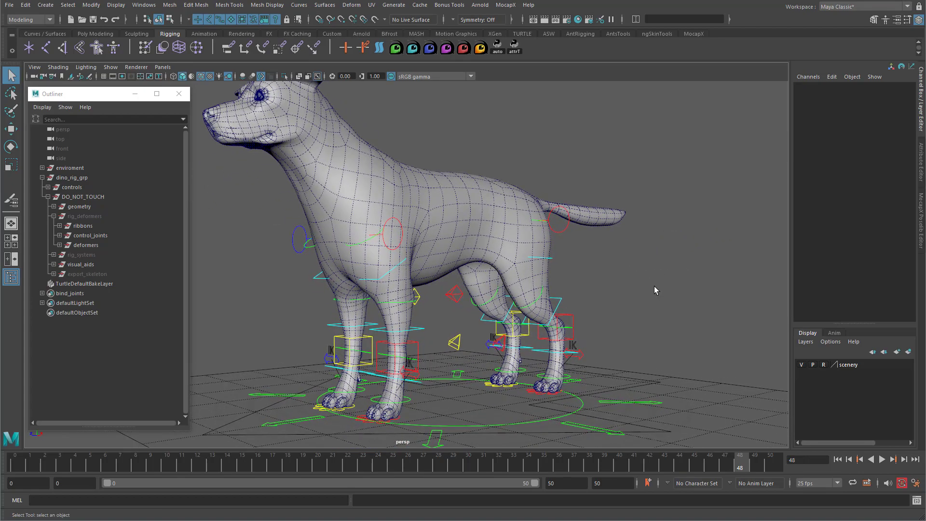
pyautogui.keyDown('alt'); pyautogui.moveTo(654, 286); pyautogui.dragTo(666, 288); pyautogui.keyUp('alt')
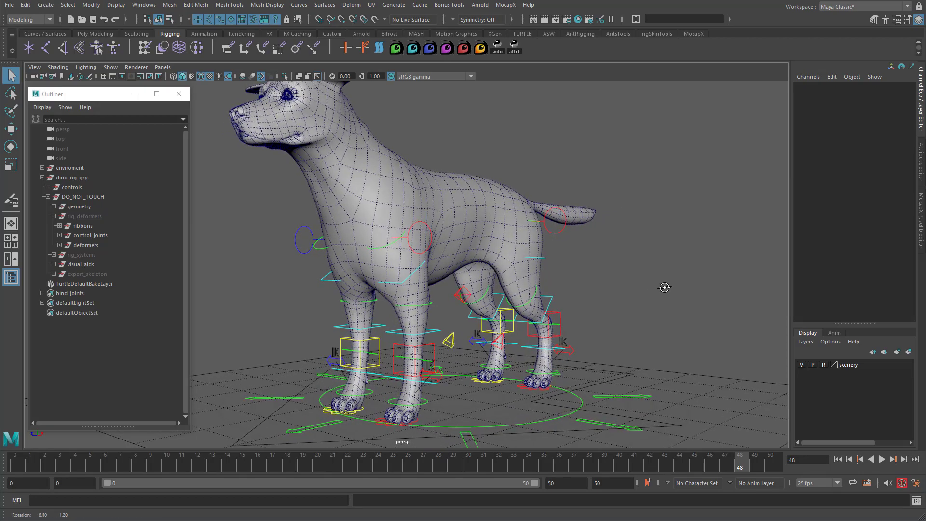
# Set l_leg_rear_ctrl's SINE Amplitude to 0.3 and Animate to 16.1, and play the animation from the first frame.
pyautogui.click(574, 350)
pyautogui.keyDown('alt'); pyautogui.moveTo(574, 350); pyautogui.dragTo(659, 236, button='right'); pyautogui.keyUp('alt')
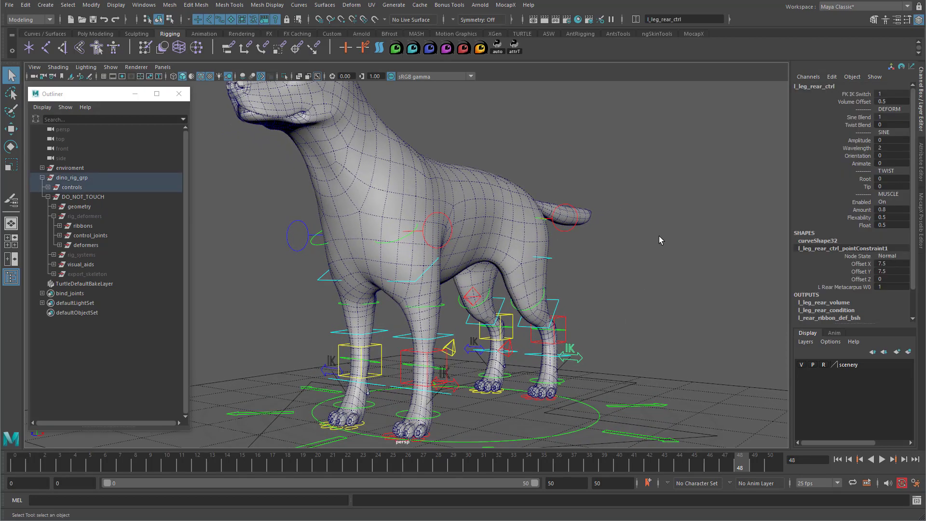
pyautogui.click(868, 141)
pyautogui.moveTo(687, 209); pyautogui.dragTo(687, 209, button='middle')
pyautogui.click(861, 164)
pyautogui.moveTo(610, 248); pyautogui.dragTo(684, 246, button='middle')
pyautogui.keyDown('alt'); pyautogui.moveTo(651, 376); pyautogui.dragTo(639, 377); pyautogui.keyUp('alt')
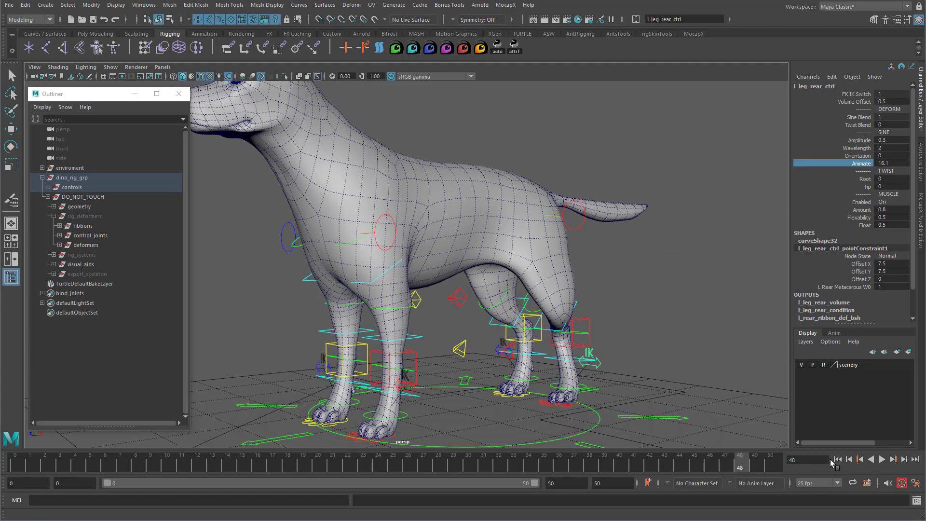
pyautogui.click(837, 460)
pyautogui.click(881, 461)
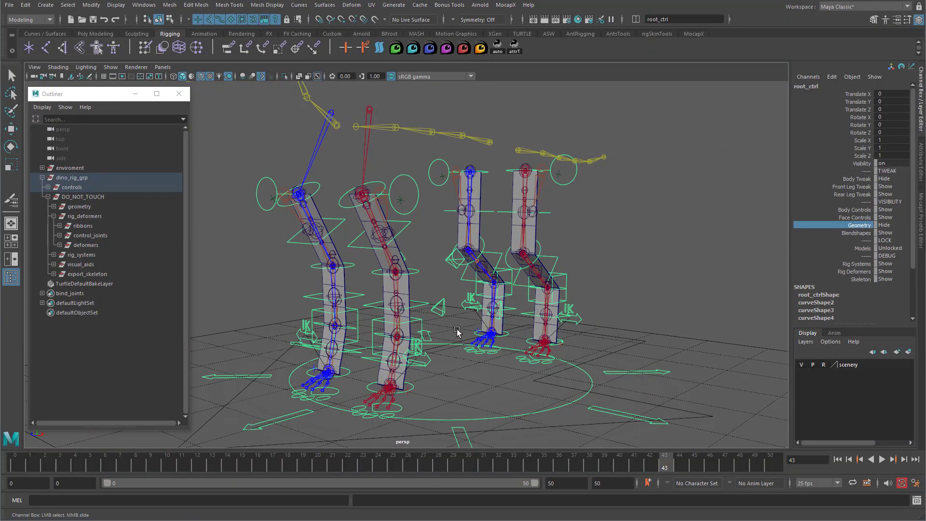
# Examine the rear leg's tweak controls by selecting l_fibula_tweak_ctrl and l_femur_tweak_ctrl.
pyautogui.keyDown('alt'); pyautogui.moveTo(542, 252); pyautogui.dragTo(610, 281); pyautogui.keyUp('alt')
pyautogui.click(624, 259)
pyautogui.click(571, 265)
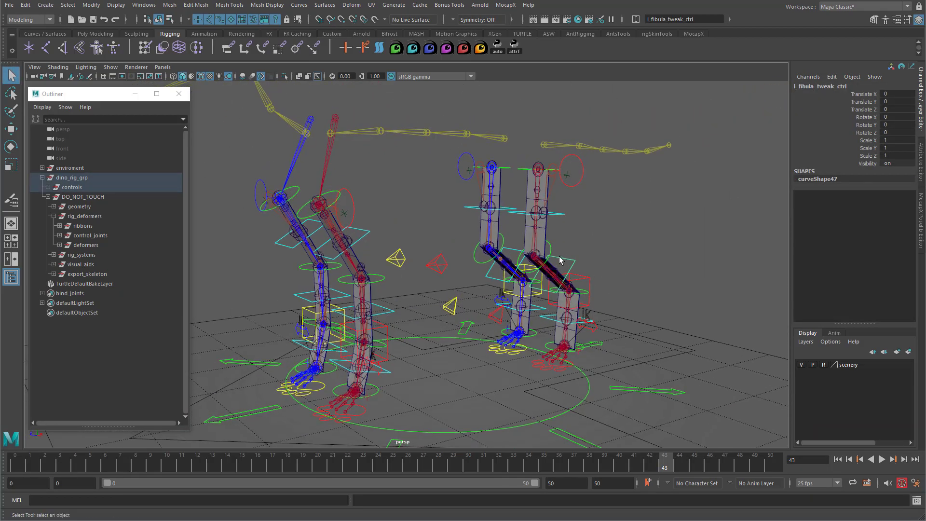
pyautogui.click(563, 223)
pyautogui.keyDown('alt'); pyautogui.moveTo(564, 223); pyautogui.dragTo(571, 251); pyautogui.keyUp('alt')
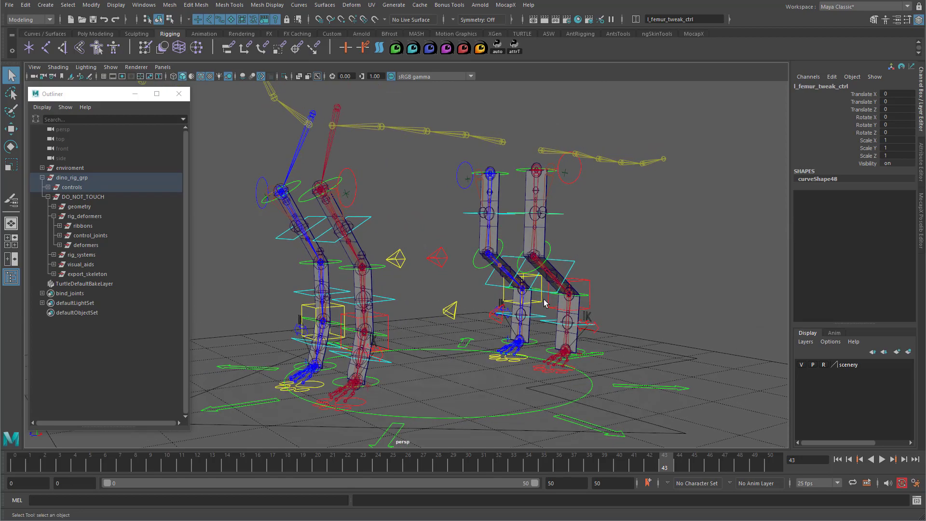
pyautogui.keyDown('alt'); pyautogui.moveTo(540, 304); pyautogui.dragTo(571, 218); pyautogui.keyUp('alt')
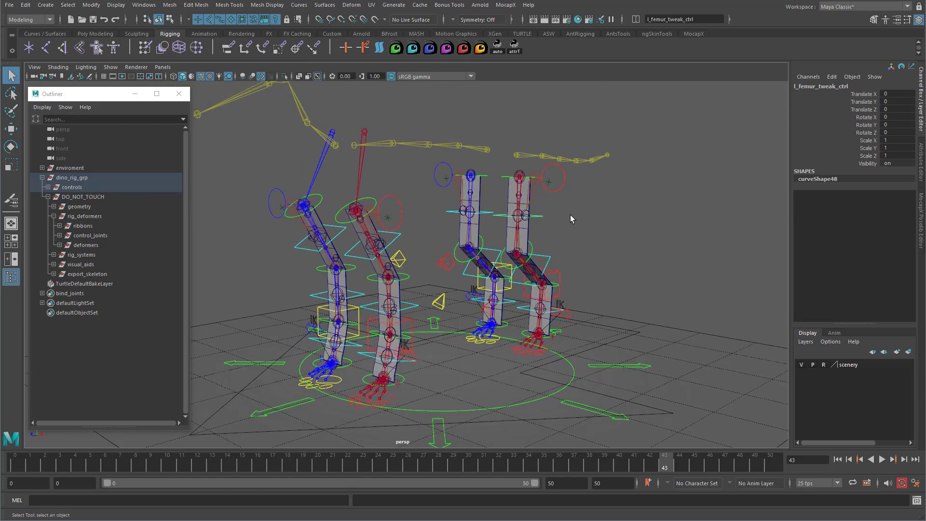
# Set Front Leg Tweak and Rear Leg Tweak to Hide on root_ctrl and clear the selection.
pyautogui.click(639, 352)
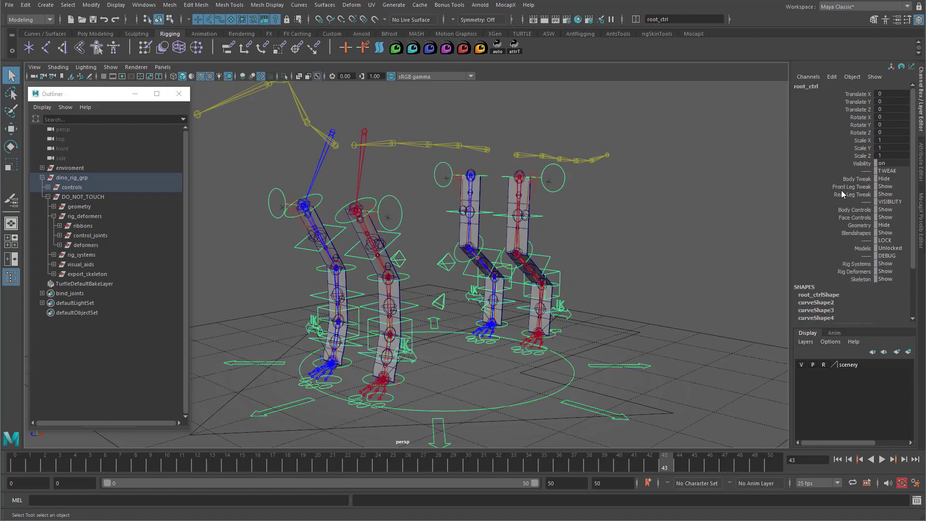
pyautogui.moveTo(852, 188); pyautogui.dragTo(855, 196)
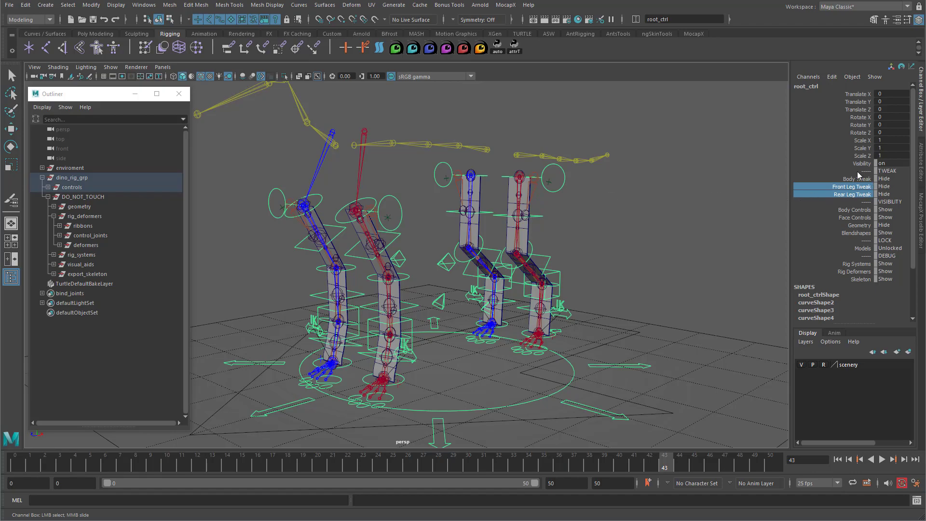
pyautogui.keyDown('alt'); pyautogui.moveTo(599, 236); pyautogui.dragTo(614, 206); pyautogui.keyUp('alt')
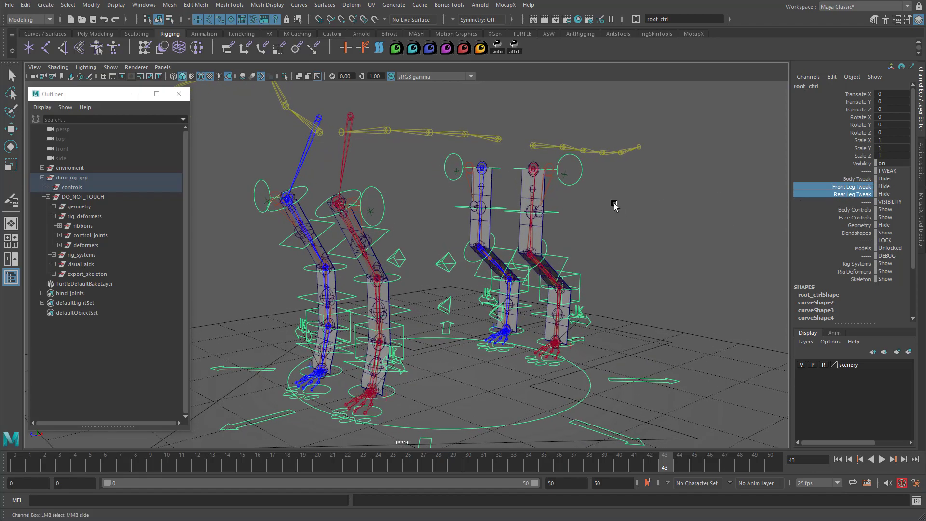
pyautogui.click(614, 206)
# Open the Connection Editor, load root_ctrl as the source object and show its non-keyable attributes.
pyautogui.click(144, 5)
pyautogui.moveTo(200, 42)
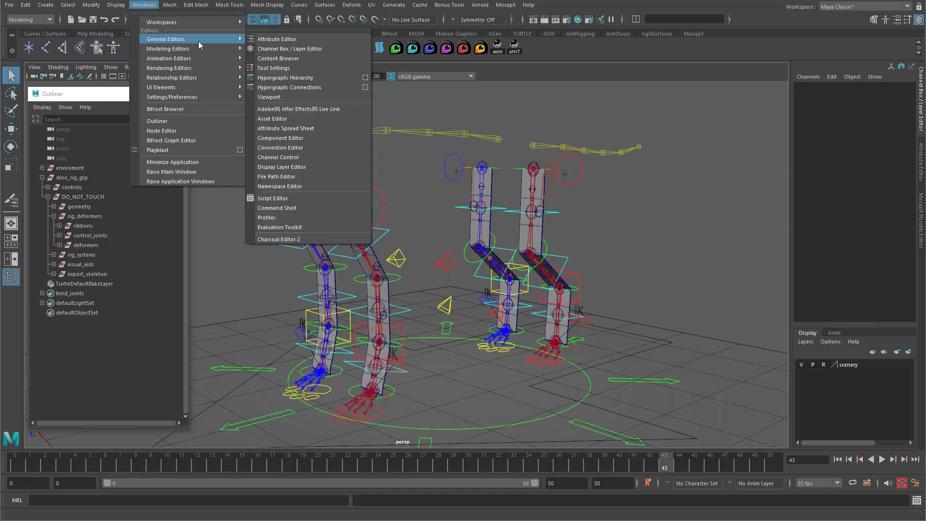
pyautogui.click(291, 149)
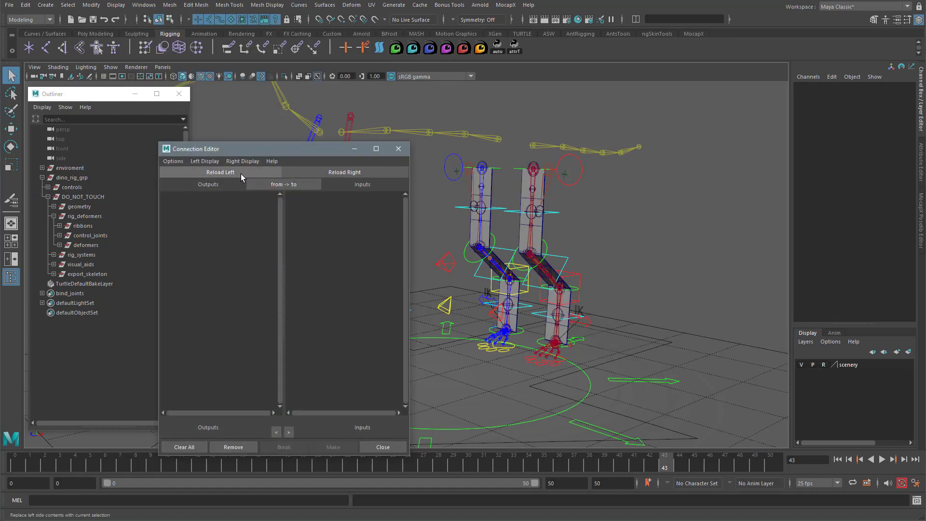
pyautogui.moveTo(249, 153); pyautogui.dragTo(275, 110)
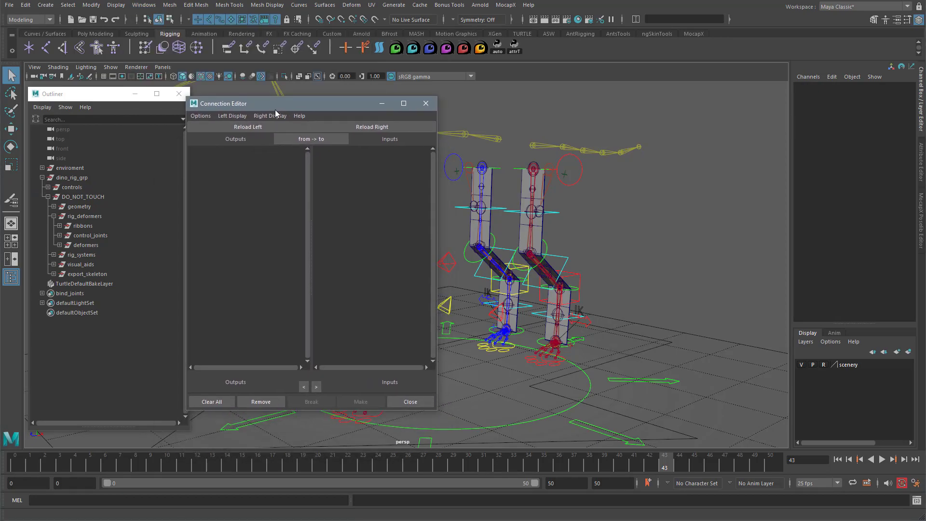
pyautogui.click(646, 379)
pyautogui.click(249, 126)
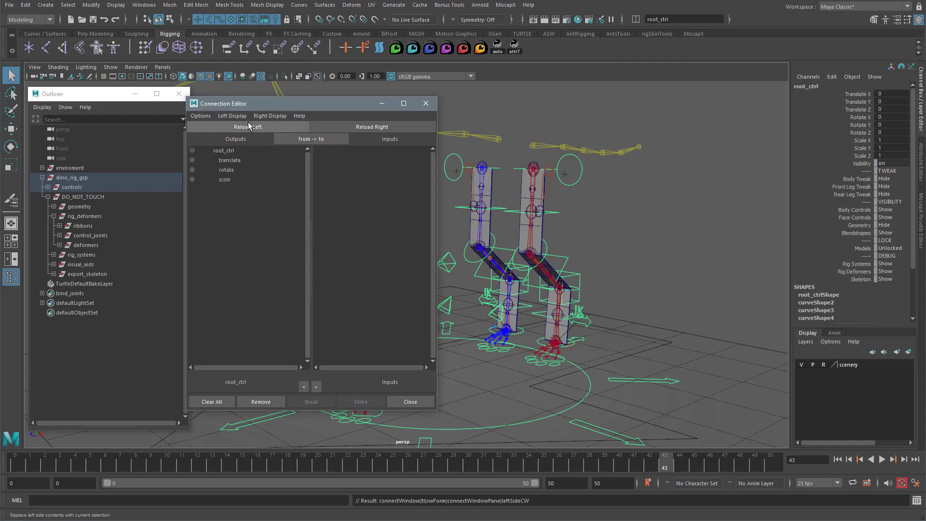
pyautogui.click(233, 116)
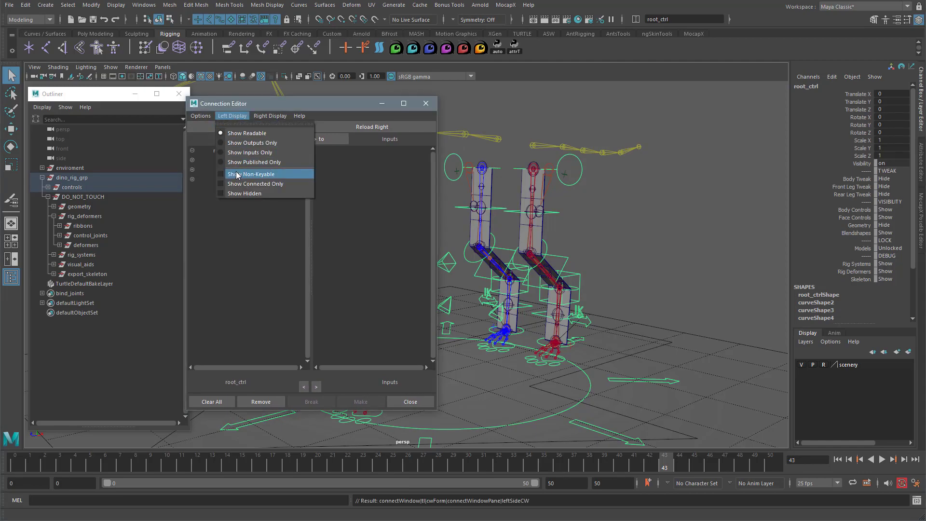
pyautogui.click(253, 174)
# Choose root_ctrl's Rear_Leg_Tweak attribute as the output to connect.
pyautogui.scroll(-5, 250, 295)
pyautogui.scroll(-5, 251, 295)
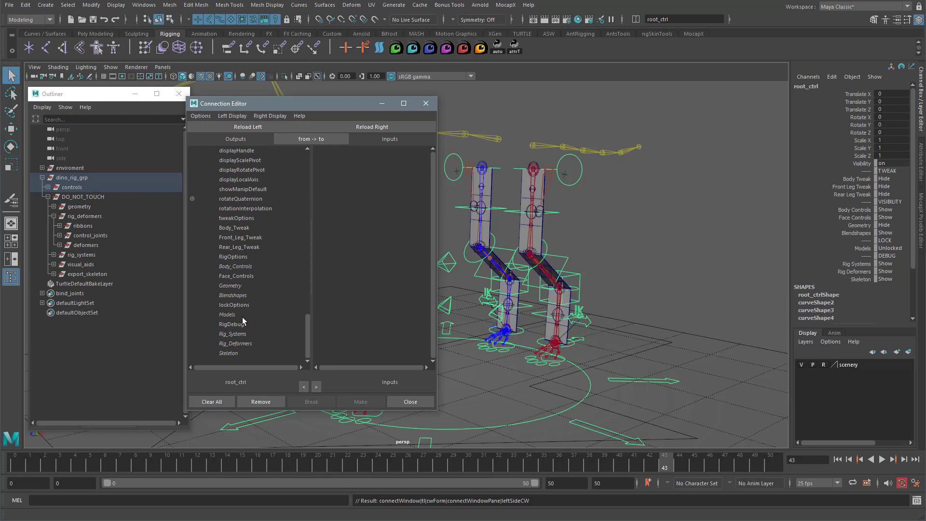
pyautogui.click(240, 247)
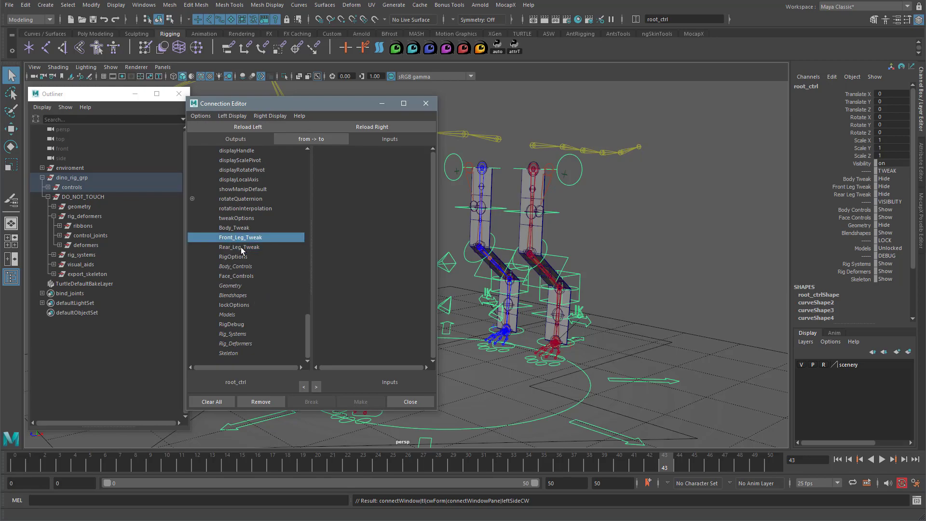
pyautogui.keyDown('alt'); pyautogui.moveTo(595, 290); pyautogui.dragTo(630, 295, button='middle'); pyautogui.keyUp('alt')
pyautogui.scroll(2, 634, 212)
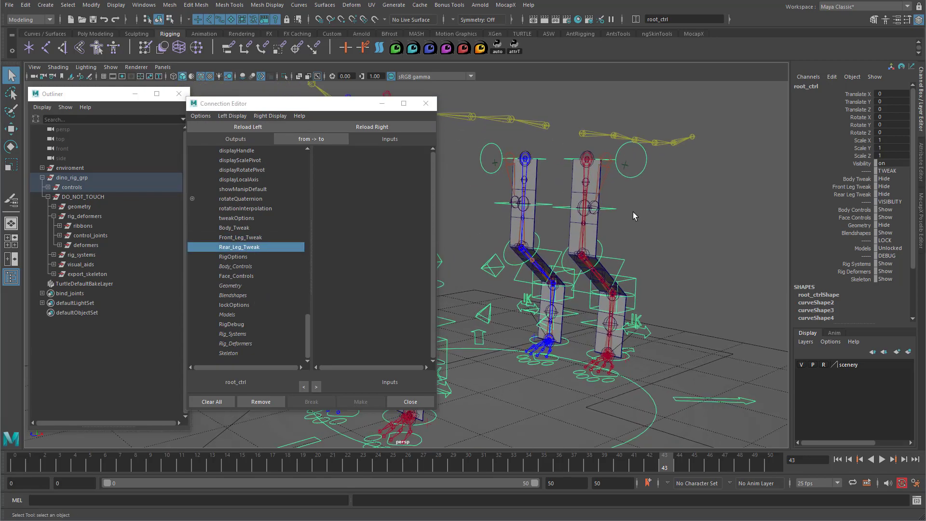
# Select the offset groups of the rear legs' femur, fibula and metatarsus tweak controls on both sides.
pyautogui.click(614, 208)
pyautogui.keyDown('shift'); pyautogui.click(497, 203); pyautogui.keyUp('shift')
pyautogui.keyDown('shift'); pyautogui.click(511, 282); pyautogui.keyUp('shift')
pyautogui.keyDown('alt'); pyautogui.moveTo(540, 343); pyautogui.dragTo(696, 350, button='right'); pyautogui.keyUp('alt')
pyautogui.keyDown('alt'); pyautogui.moveTo(697, 349); pyautogui.dragTo(596, 327, button='middle'); pyautogui.keyUp('alt')
pyautogui.keyDown('shift'); pyautogui.click(578, 322); pyautogui.keyUp('shift')
pyautogui.keyDown('shift'); pyautogui.click(593, 342); pyautogui.keyUp('shift')
pyautogui.keyDown('shift'); pyautogui.click(666, 226); pyautogui.keyUp('shift')
pyautogui.press('Up')
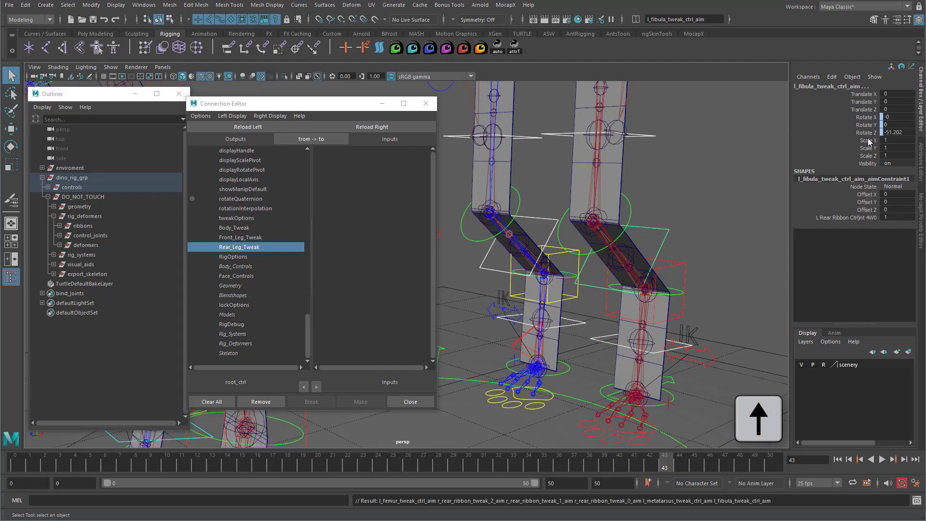
pyautogui.press('Up')
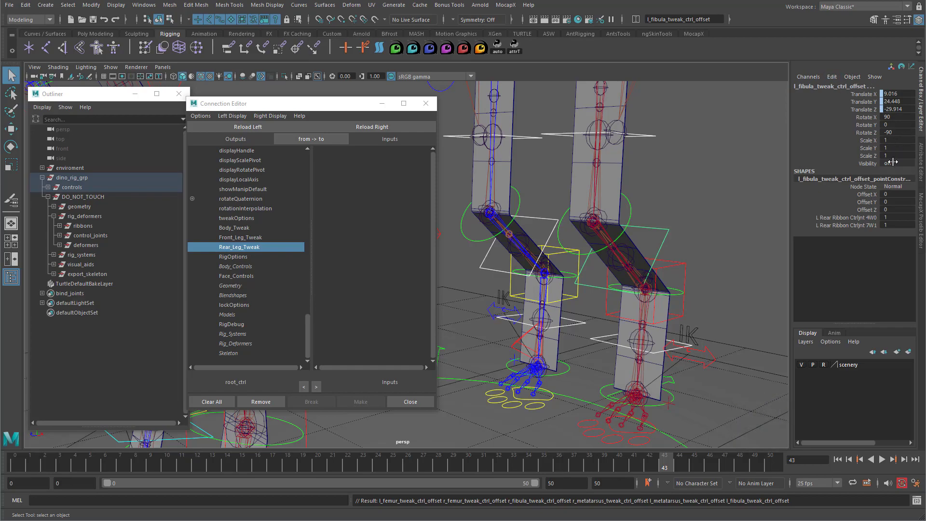
# Load the rear leg offset groups as connection targets, hide non-keyable attributes, and connect Rear_Leg_Tweak to each group's visibility.
pyautogui.click(406, 127)
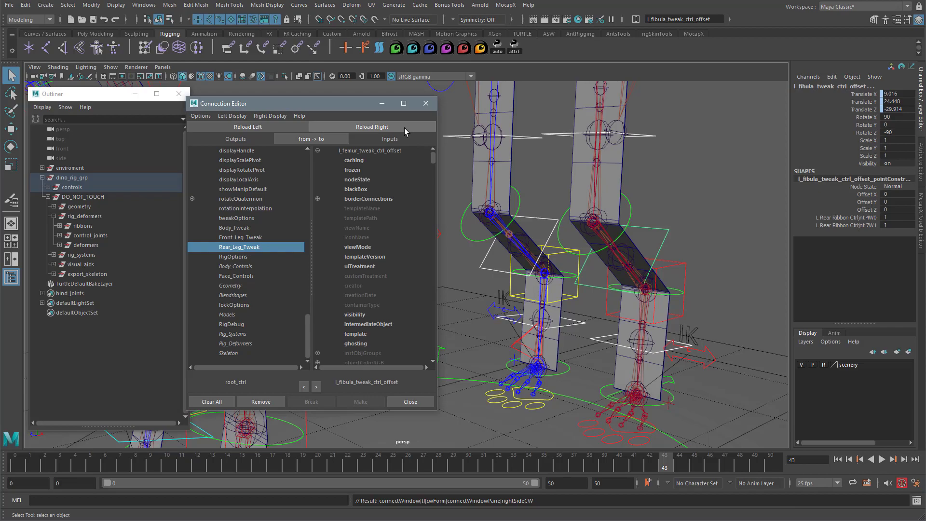
pyautogui.click(279, 118)
pyautogui.click(282, 173)
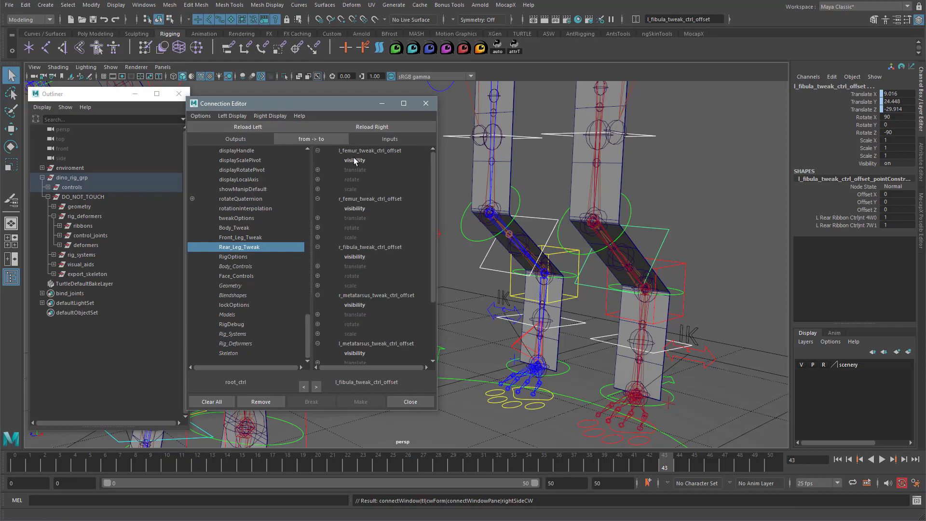
pyautogui.click(359, 161)
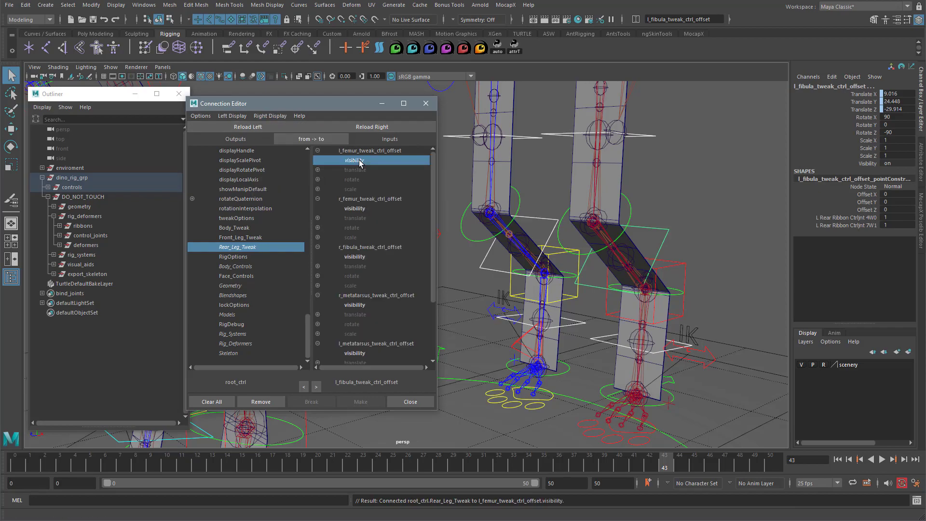
pyautogui.click(360, 209)
pyautogui.click(356, 257)
pyautogui.click(356, 305)
pyautogui.click(356, 353)
pyautogui.scroll(-3, 380, 291)
pyautogui.click(364, 325)
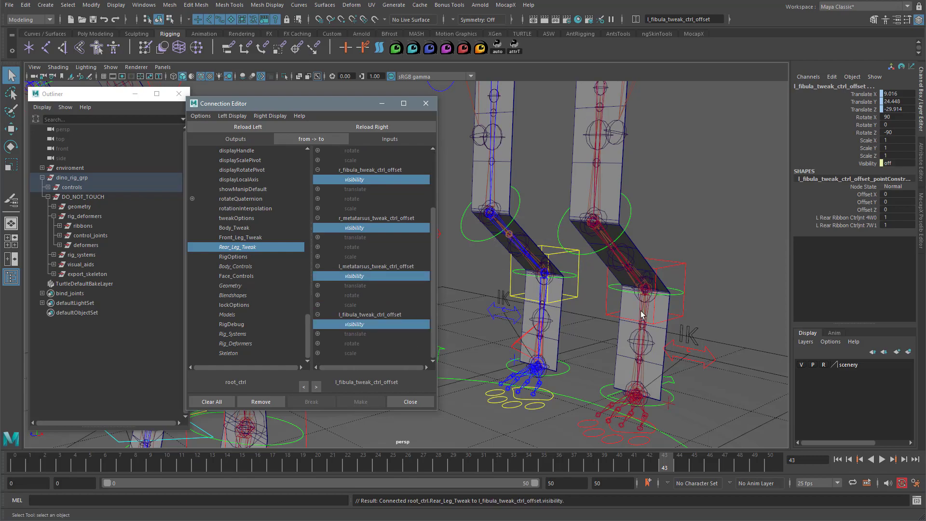
# Select the offset groups of the front legs' humerus, radius and carpus tweak controls on both sides.
pyautogui.keyDown('alt'); pyautogui.moveTo(560, 295); pyautogui.dragTo(521, 299, button='right'); pyautogui.keyUp('alt')
pyautogui.keyDown('alt'); pyautogui.moveTo(521, 300); pyautogui.dragTo(592, 301, button='middle'); pyautogui.keyUp('alt')
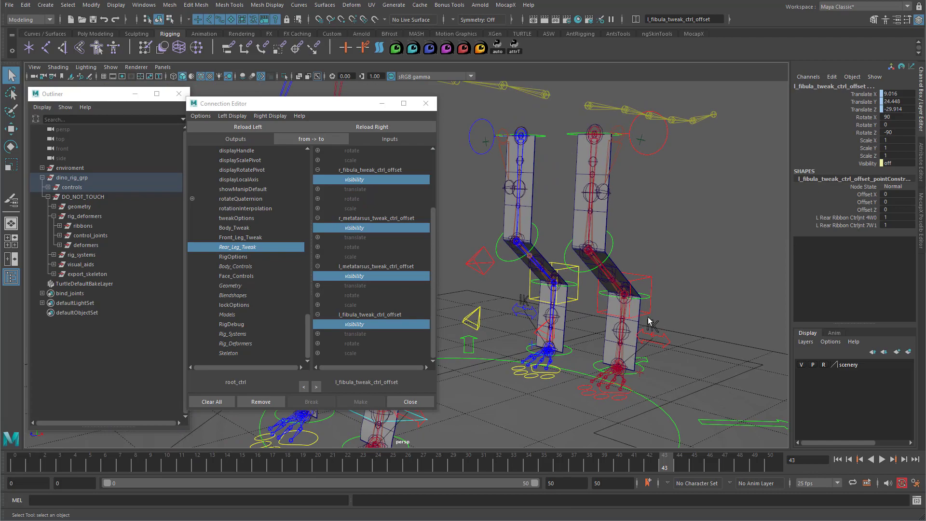
pyautogui.keyDown('alt'); pyautogui.moveTo(649, 321); pyautogui.dragTo(536, 305, button='right'); pyautogui.keyUp('alt')
pyautogui.keyDown('alt'); pyautogui.moveTo(536, 304); pyautogui.dragTo(653, 276, button='middle'); pyautogui.keyUp('alt')
pyautogui.keyDown('alt'); pyautogui.moveTo(654, 277); pyautogui.dragTo(677, 274, button='right'); pyautogui.keyUp('alt')
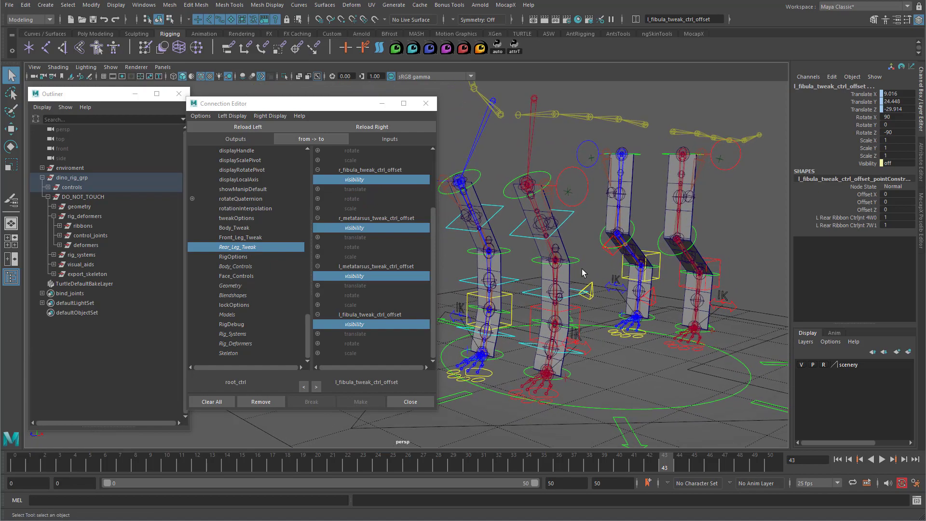
pyautogui.click(455, 230)
pyautogui.keyDown('shift'); pyautogui.click(517, 231); pyautogui.keyUp('shift')
pyautogui.keyDown('shift'); pyautogui.click(517, 280); pyautogui.keyUp('shift')
pyautogui.keyDown('shift'); pyautogui.click(524, 293); pyautogui.keyUp('shift')
pyautogui.keyDown('alt'); pyautogui.moveTo(513, 364); pyautogui.dragTo(513, 340); pyautogui.keyUp('alt')
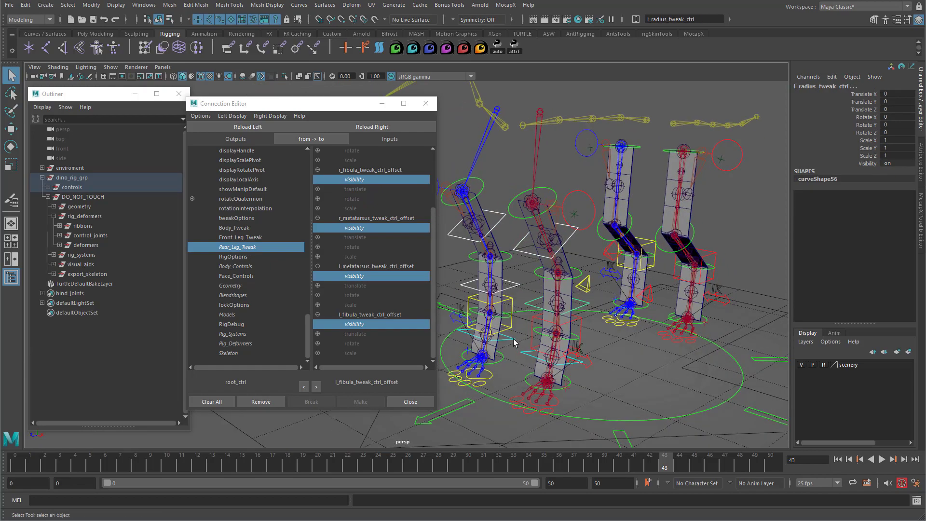
pyautogui.press('Up')
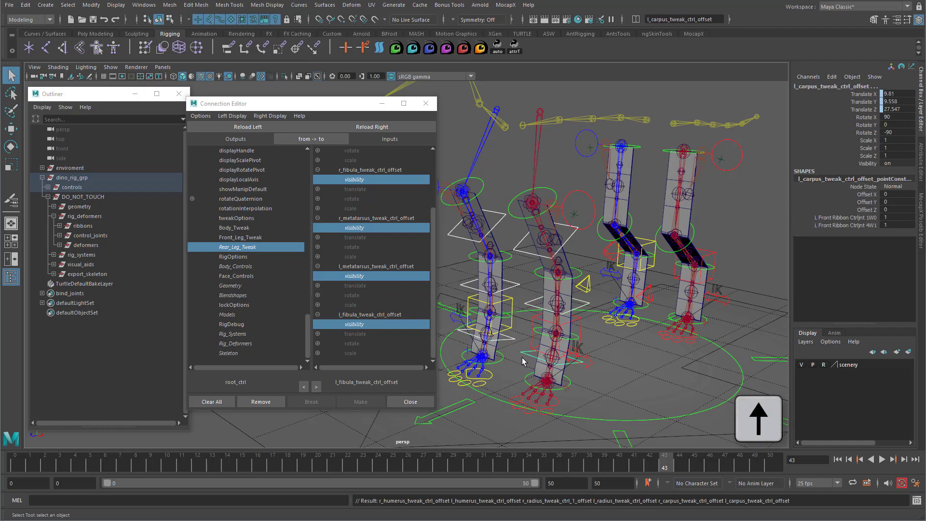
# Load the front leg offset groups as connection targets and connect root_ctrl's Front_Leg_Tweak to each group's visibility.
pyautogui.click(374, 127)
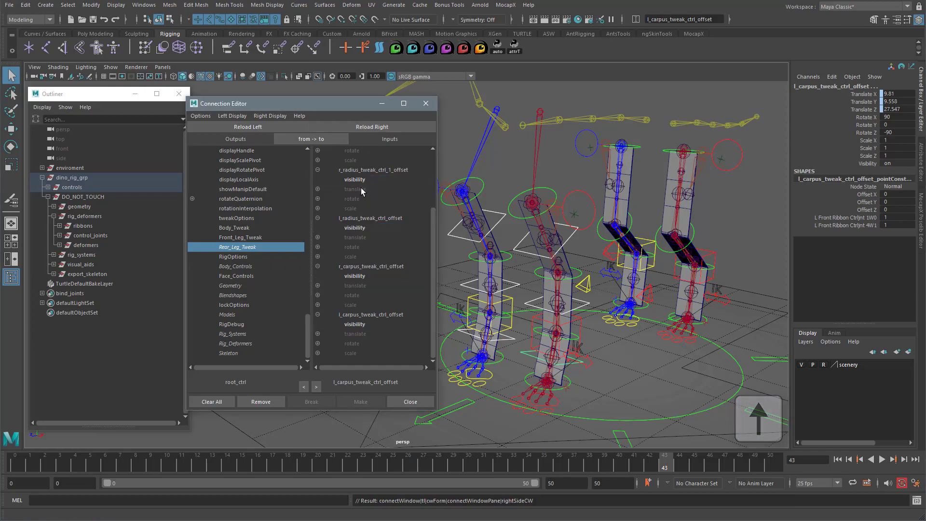
pyautogui.click(228, 237)
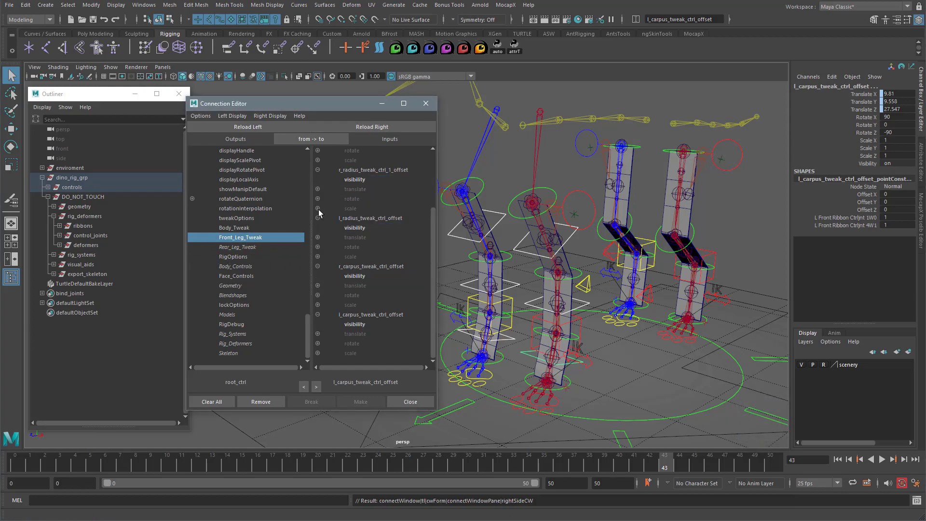
pyautogui.click(350, 179)
pyautogui.click(354, 228)
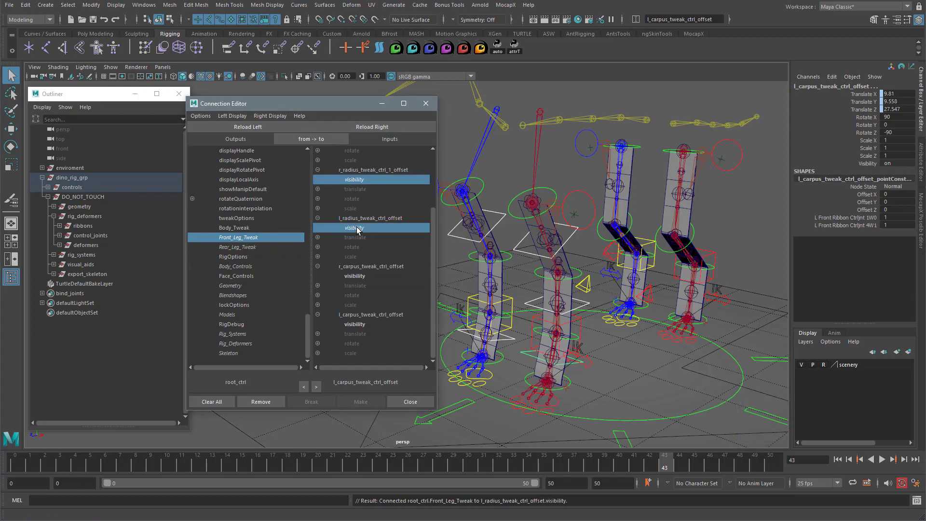
pyautogui.click(364, 275)
pyautogui.click(361, 325)
pyautogui.scroll(3, 384, 324)
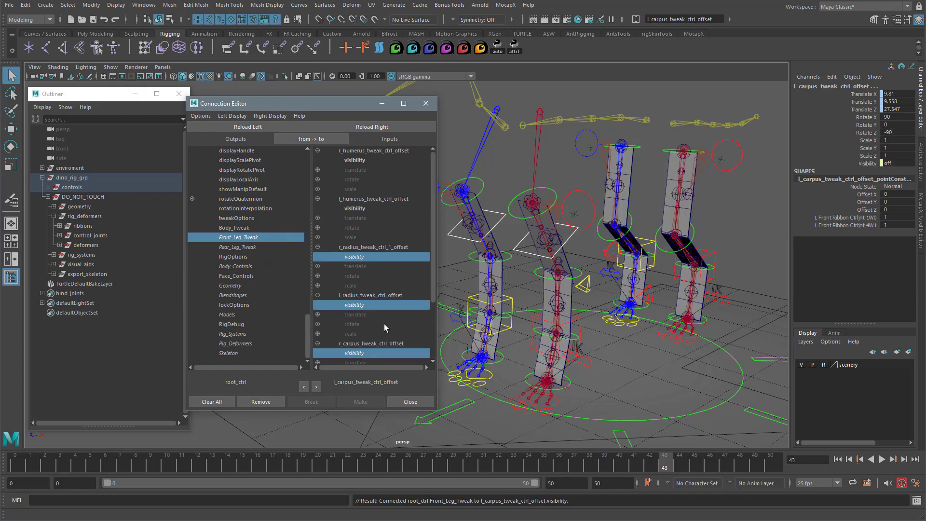
pyautogui.click(357, 208)
pyautogui.click(359, 160)
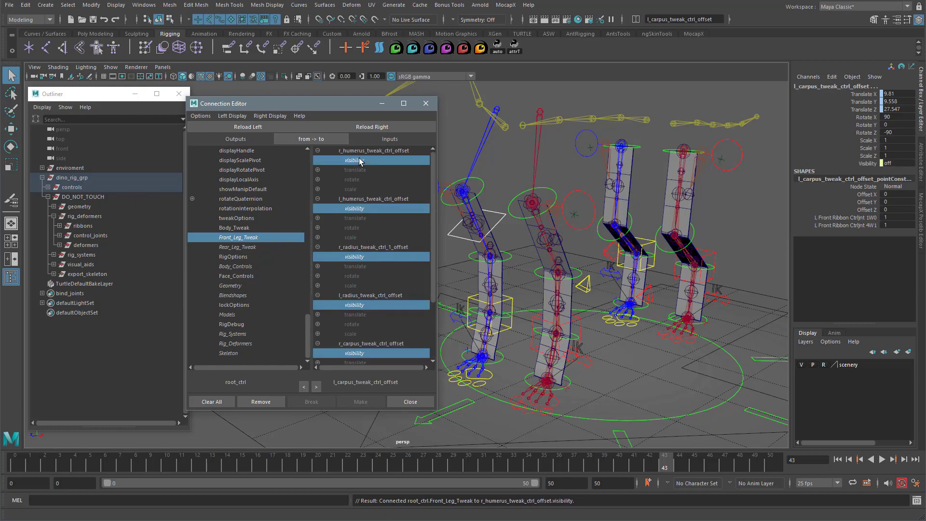
# Test the leg tweak visibility by toggling Front Leg Tweak and Rear Leg Tweak on root_ctrl.
pyautogui.keyDown('alt'); pyautogui.moveTo(582, 324); pyautogui.dragTo(554, 323); pyautogui.keyUp('alt')
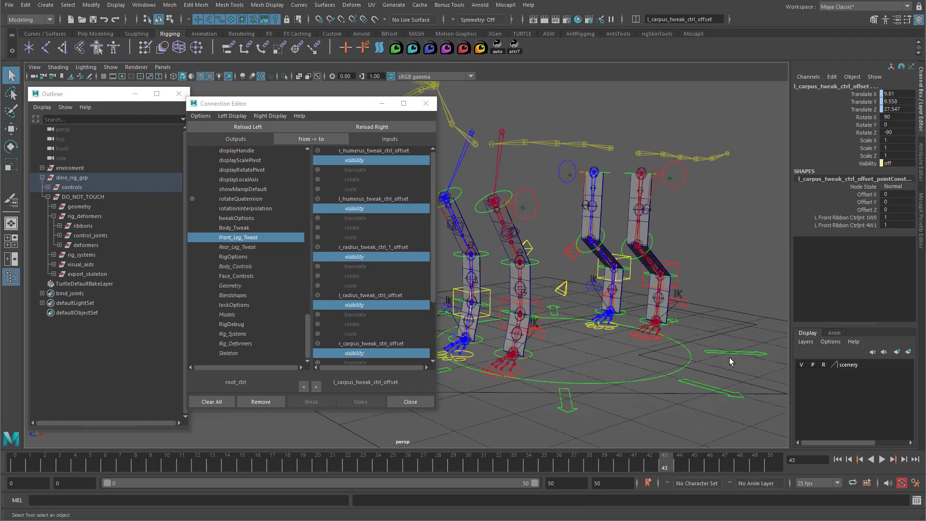
pyautogui.click(741, 362)
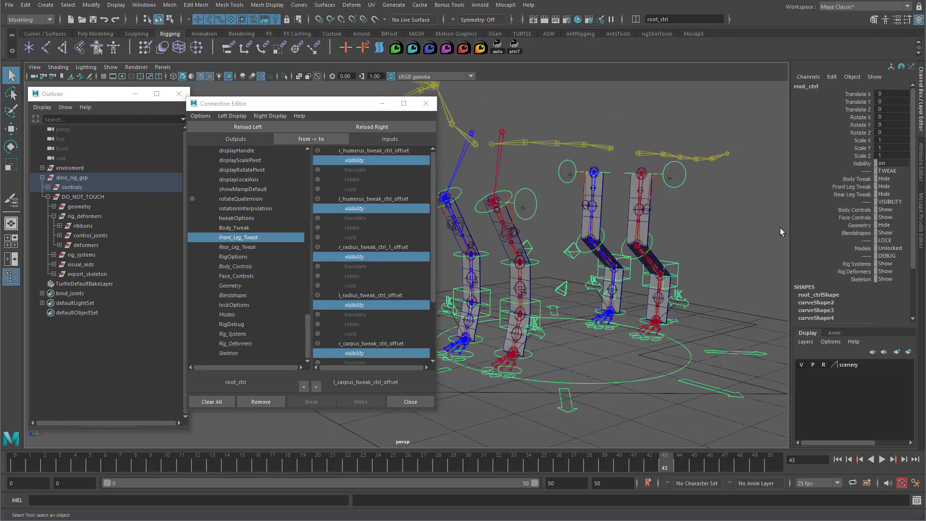
pyautogui.keyDown('shift'); pyautogui.click(852, 193); pyautogui.keyUp('shift')
pyautogui.moveTo(562, 238); pyautogui.dragTo(630, 237, button='middle')
pyautogui.moveTo(558, 236); pyautogui.dragTo(591, 239, button='middle')
pyautogui.keyDown('alt'); pyautogui.moveTo(591, 241); pyautogui.dragTo(648, 253); pyautogui.keyUp('alt')
# Try moving l_leg_rear_IK_ctrl upward to test the rear leg, and undo the changes.
pyautogui.click(691, 237)
pyautogui.click(664, 249)
pyautogui.press('w')
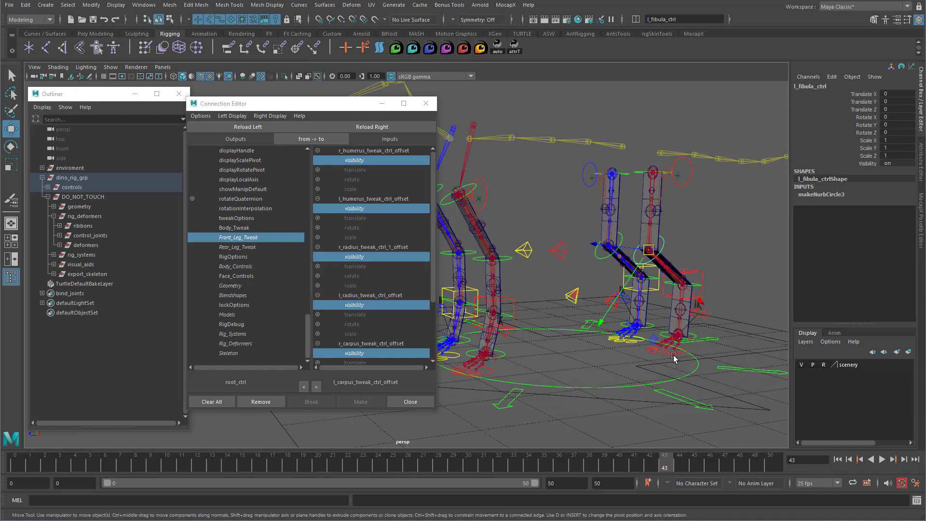
pyautogui.click(679, 338)
pyautogui.moveTo(680, 341); pyautogui.dragTo(689, 322)
pyautogui.keyDown('alt'); pyautogui.moveTo(573, 323); pyautogui.dragTo(627, 330); pyautogui.keyUp('alt')
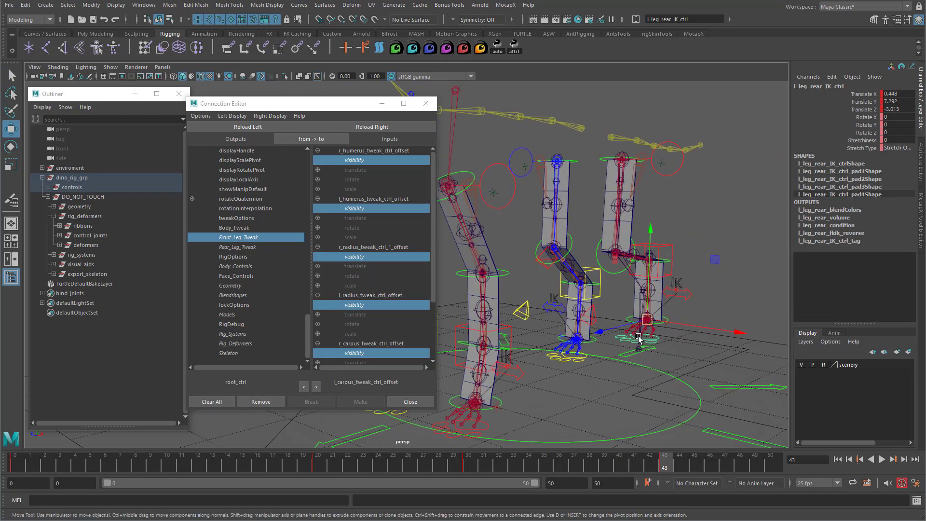
pyautogui.hotkey('ctrl', 'z')
pyautogui.hotkey('ctrl', 'z')
pyautogui.hotkey('ctrl', 'z')
pyautogui.hotkey('ctrl', 'z')
pyautogui.hotkey('ctrl', 'z')
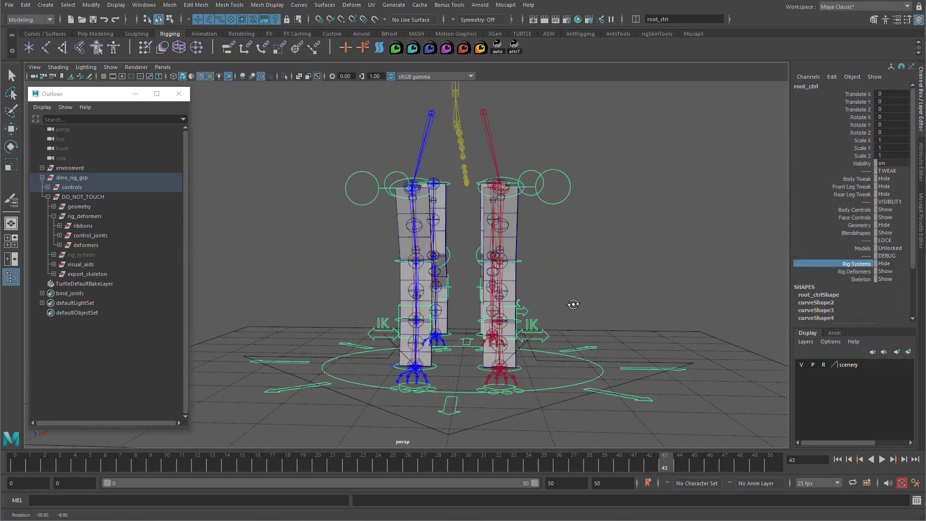
# Set Rig Systems to Show on root_ctrl.
pyautogui.moveTo(570, 306)
pyautogui.keyDown('alt'); pyautogui.mouseDown()
pyautogui.moveTo(537, 294)
pyautogui.moveTo(574, 299)
pyautogui.mouseUp(); pyautogui.keyUp('alt')
pyautogui.moveTo(653, 287); pyautogui.dragTo(791, 287, button='middle')
pyautogui.keyDown('alt'); pyautogui.moveTo(630, 312); pyautogui.dragTo(505, 310, button='right'); pyautogui.keyUp('alt')
pyautogui.keyDown('alt'); pyautogui.moveTo(505, 310); pyautogui.dragTo(552, 271); pyautogui.keyUp('alt')
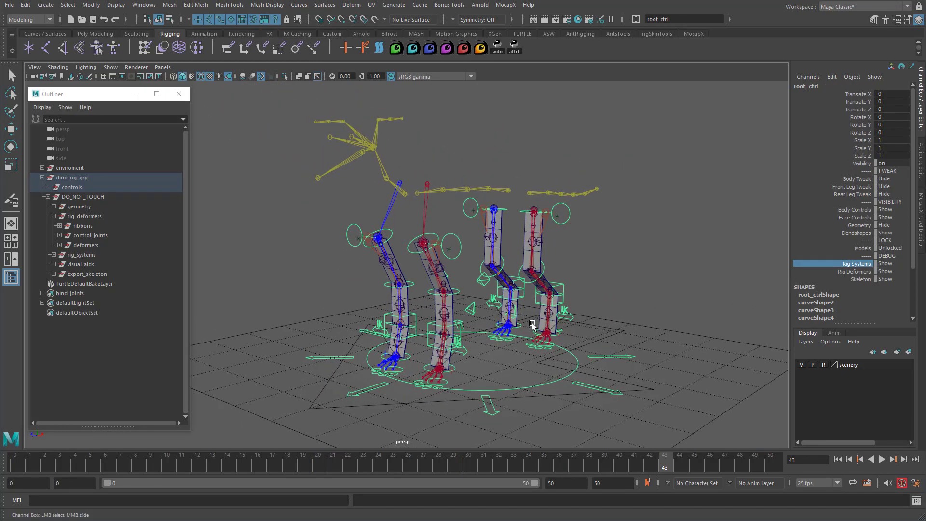
# Scale root_ctrl uniformly down to about 0.819 to test how the rig scales.
pyautogui.press('r')
pyautogui.moveTo(542, 343); pyautogui.dragTo(385, 331, button='middle')
pyautogui.keyDown('alt'); pyautogui.moveTo(384, 331); pyautogui.dragTo(685, 311, button='right'); pyautogui.keyUp('alt')
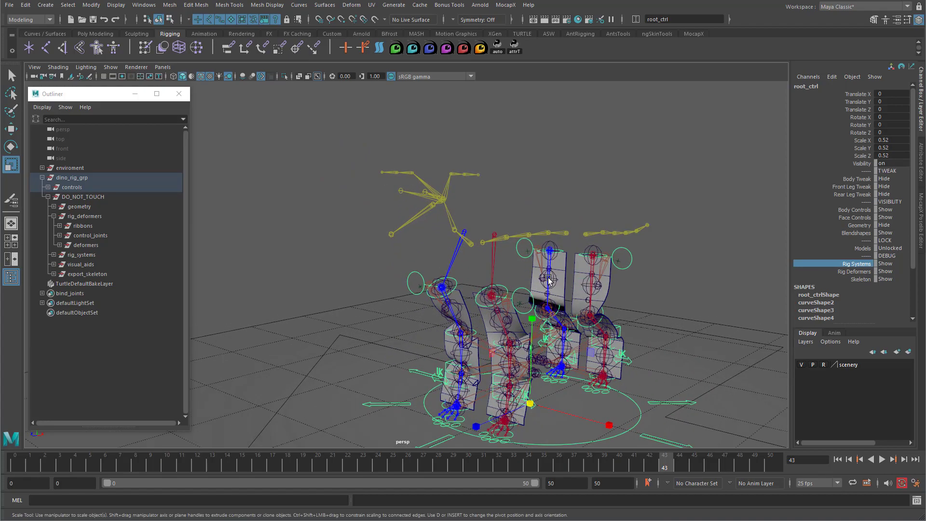
pyautogui.moveTo(601, 327); pyautogui.dragTo(585, 351, button='middle')
pyautogui.scroll(3, 476, 344)
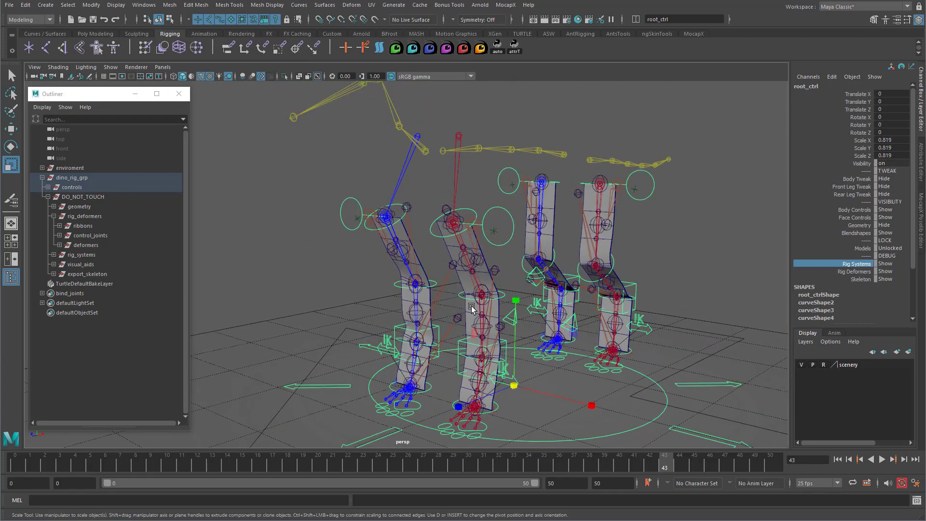
# Inspect l_radius_tweak_ctrljnt and its parent group control_joints to trace the joints involved in the scaling.
pyautogui.click(482, 325)
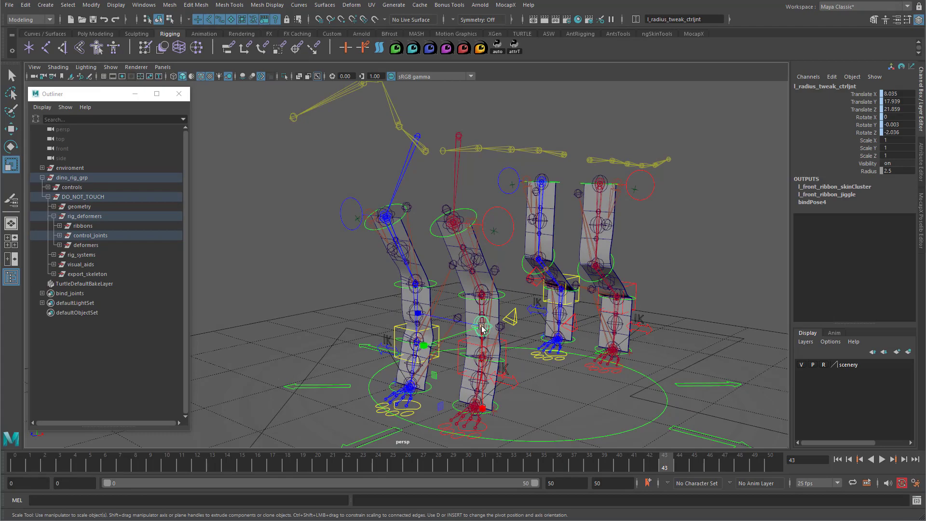
pyautogui.hotkey('ctrl', 'z')
pyautogui.scroll(-3, 532, 330)
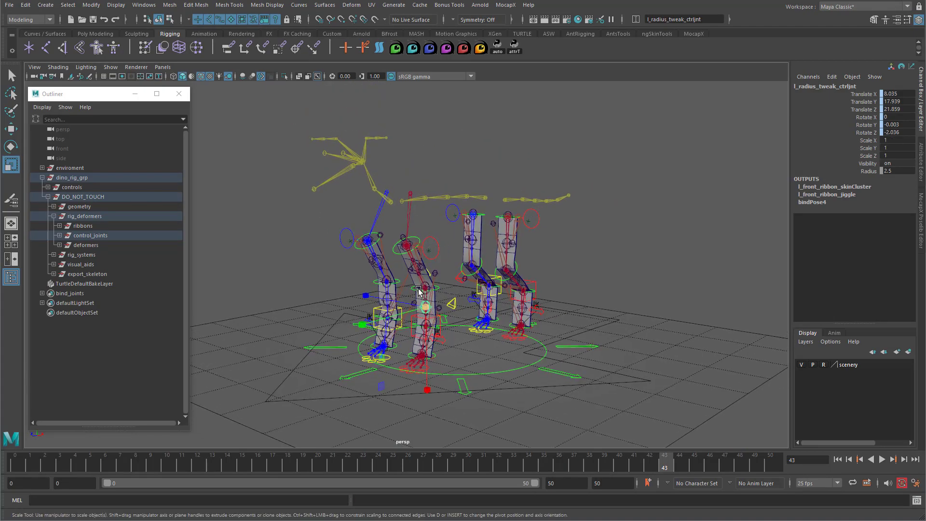
pyautogui.click(103, 235)
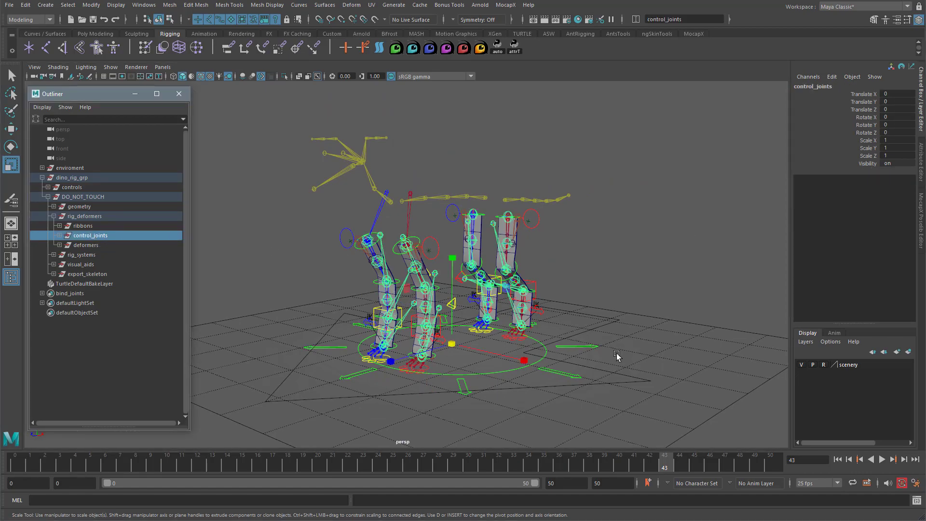
# Load root_ctrl as the source in the Connection Editor, hide its non-keyable attributes and choose scale as the output.
pyautogui.click(595, 343)
pyautogui.click(135, 7)
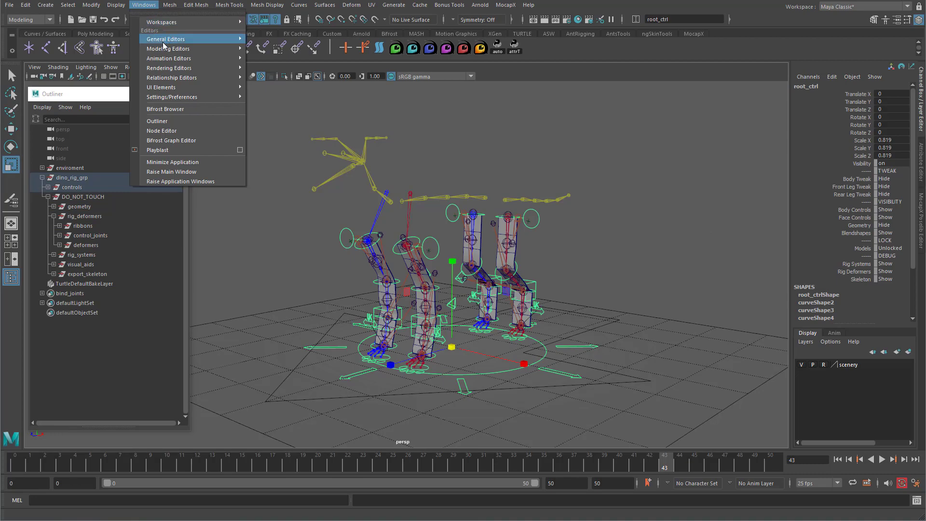
pyautogui.moveTo(162, 40)
pyautogui.click(288, 148)
pyautogui.moveTo(288, 149); pyautogui.dragTo(332, 109)
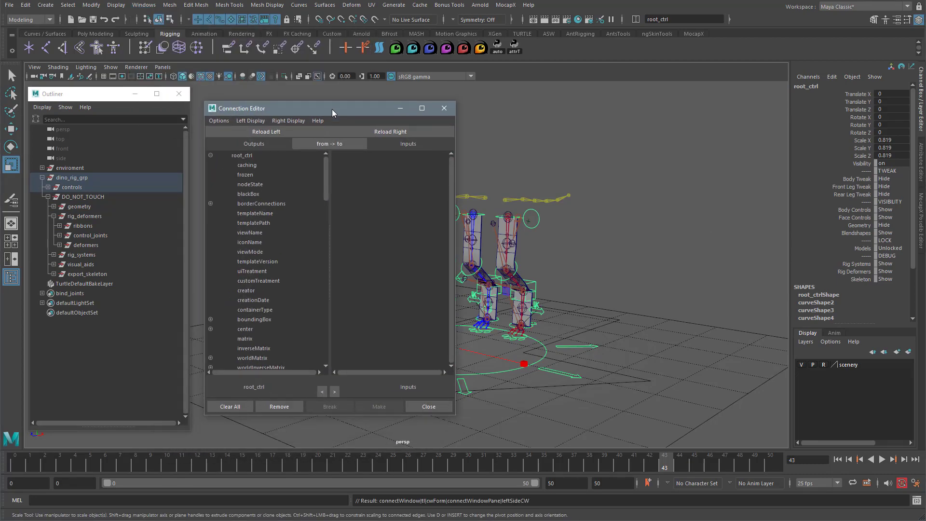
pyautogui.click(251, 122)
pyautogui.click(256, 178)
pyautogui.click(243, 185)
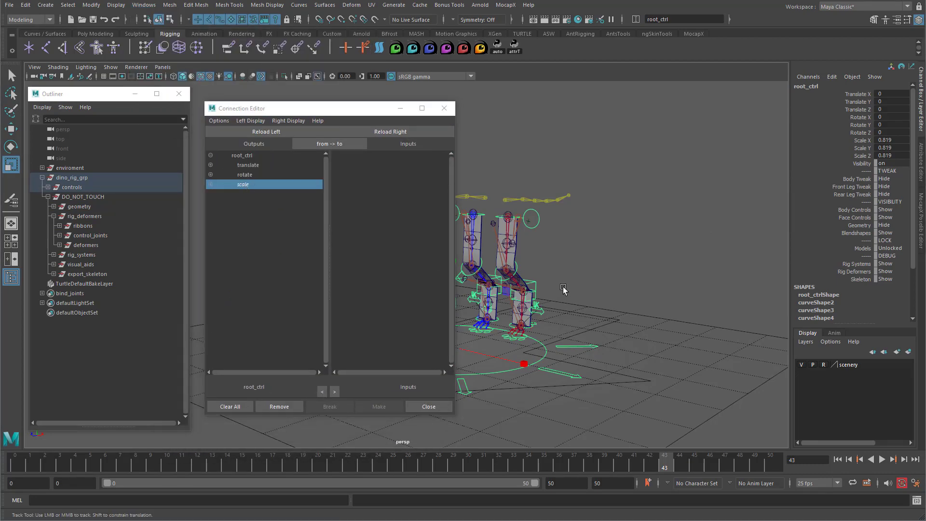
# Load the control_joints group as the target, connect root_ctrl's scale to its scale, and close the Connection Editor.
pyautogui.keyDown('alt'); pyautogui.moveTo(560, 290); pyautogui.dragTo(693, 280, button='middle'); pyautogui.keyUp('alt')
pyautogui.scroll(4, 692, 280)
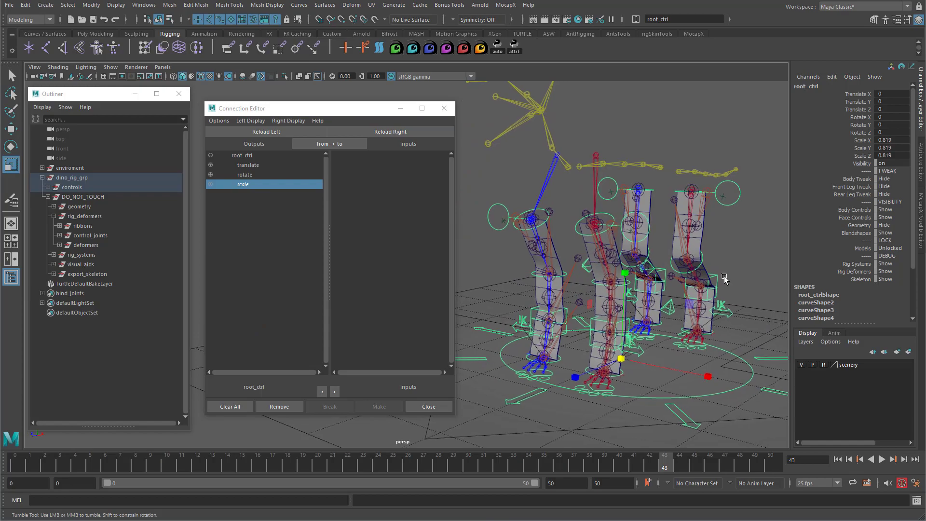
pyautogui.click(88, 235)
pyautogui.moveTo(621, 358); pyautogui.dragTo(600, 357)
pyautogui.click(405, 132)
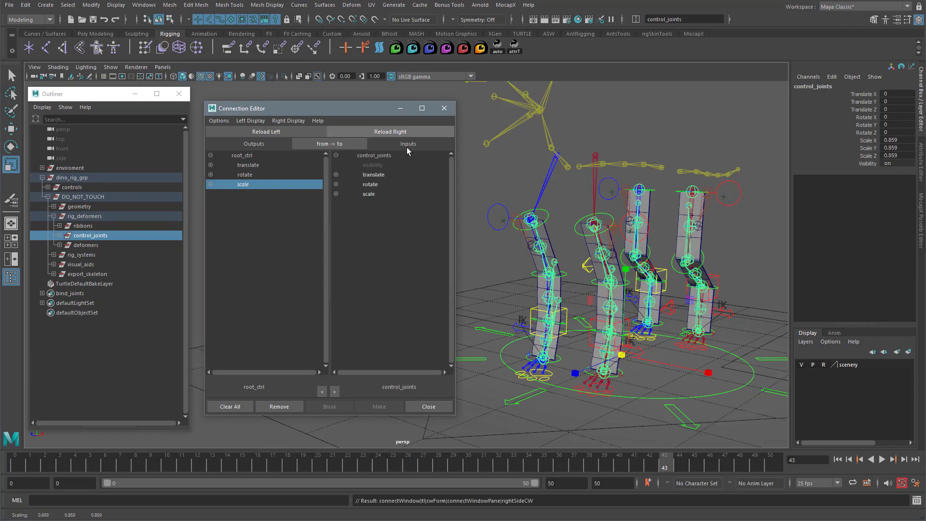
pyautogui.click(370, 194)
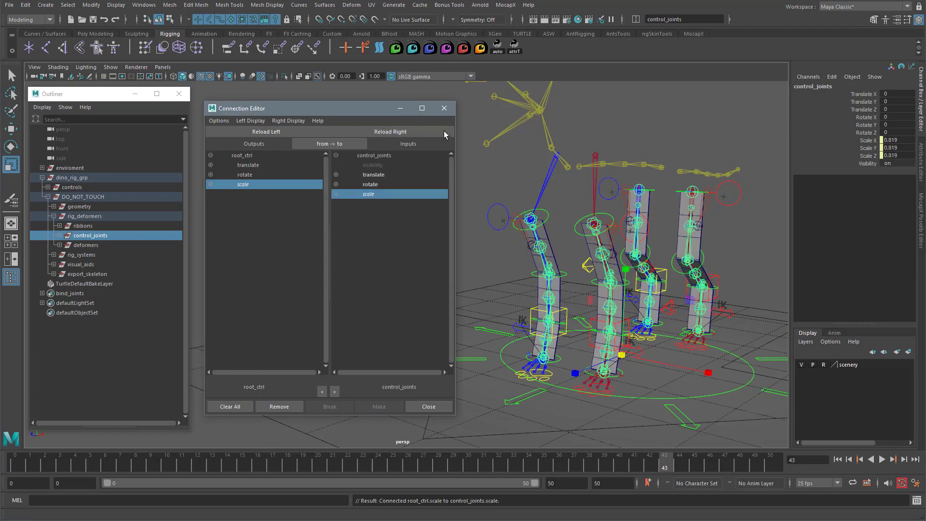
pyautogui.click(445, 111)
# Test the rig's scaling by scaling root_ctrl uniformly up to about 1.343 and back down.
pyautogui.keyDown('alt'); pyautogui.moveTo(687, 316); pyautogui.dragTo(598, 343); pyautogui.keyUp('alt')
pyautogui.keyDown('alt'); pyautogui.moveTo(622, 345); pyautogui.dragTo(603, 366, button='right'); pyautogui.keyUp('alt')
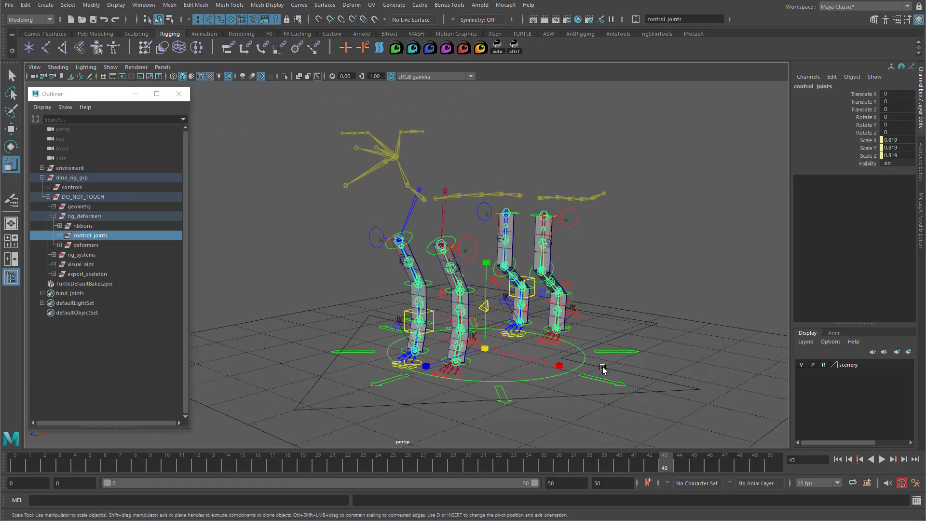
pyautogui.click(591, 381)
pyautogui.keyDown('alt'); pyautogui.moveTo(589, 388); pyautogui.dragTo(546, 392, button='middle'); pyautogui.keyUp('alt')
pyautogui.moveTo(443, 357); pyautogui.dragTo(612, 351)
pyautogui.keyDown('alt'); pyautogui.moveTo(612, 352); pyautogui.dragTo(407, 330, button='right'); pyautogui.keyUp('alt')
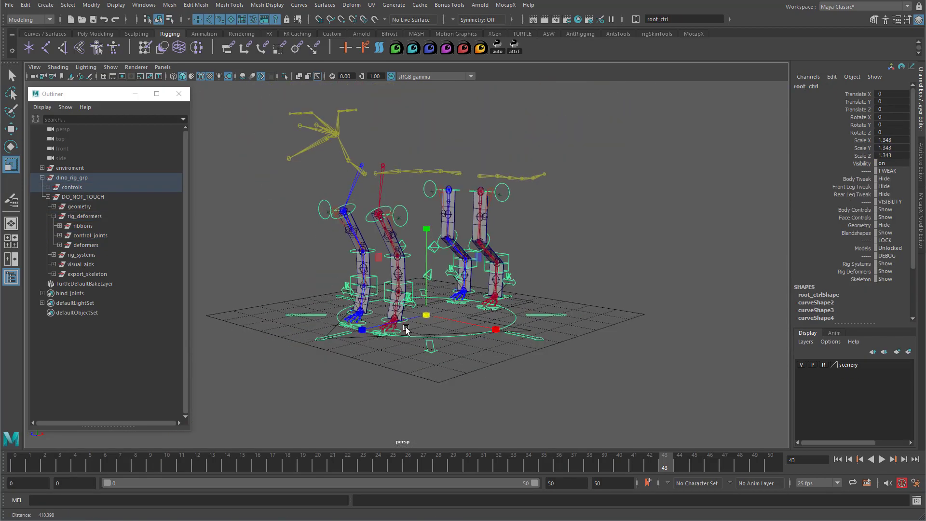
pyautogui.moveTo(426, 313); pyautogui.dragTo(326, 304)
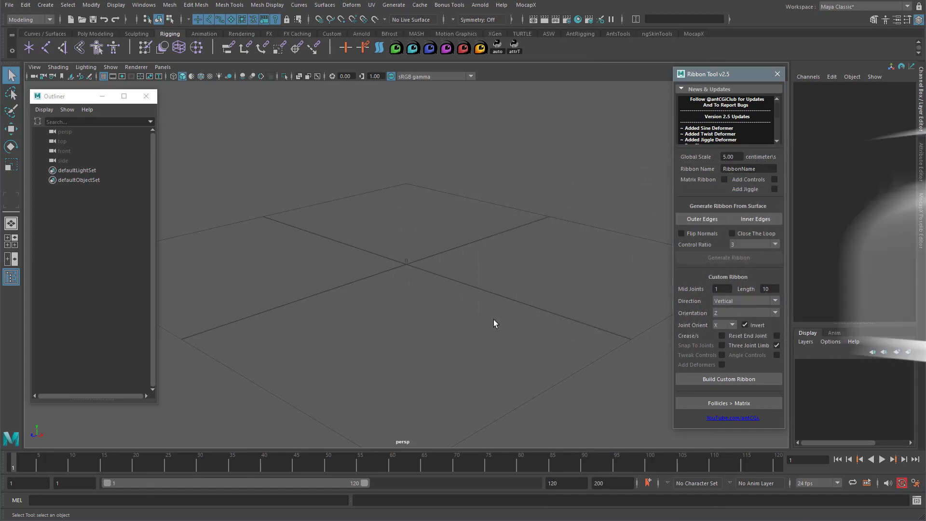
# Build a vertical custom ribbon with Add Controls, Add Deformers and Add Jiggle enabled.
pyautogui.keyDown('alt'); pyautogui.moveTo(494, 323); pyautogui.dragTo(372, 319, button='right'); pyautogui.keyUp('alt')
pyautogui.keyDown('alt'); pyautogui.moveTo(422, 324); pyautogui.dragTo(427, 309, button='middle'); pyautogui.keyUp('alt')
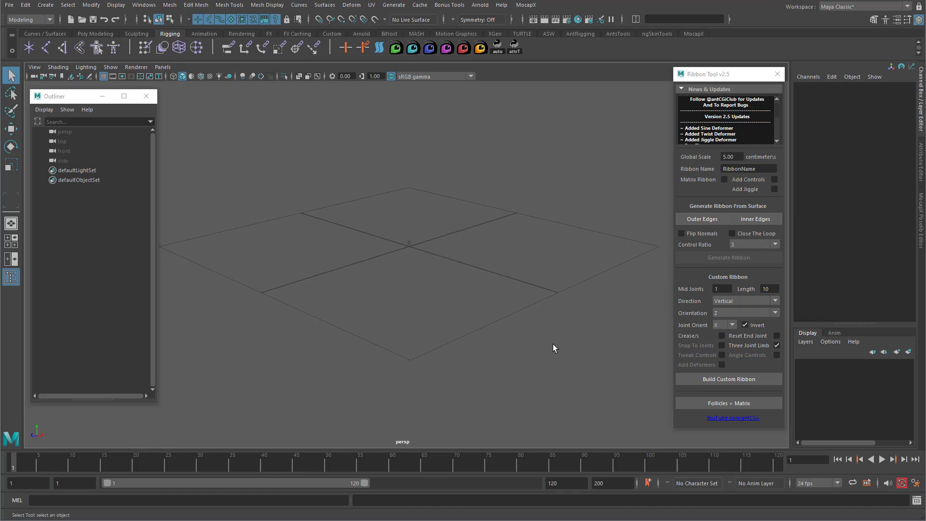
pyautogui.click(774, 180)
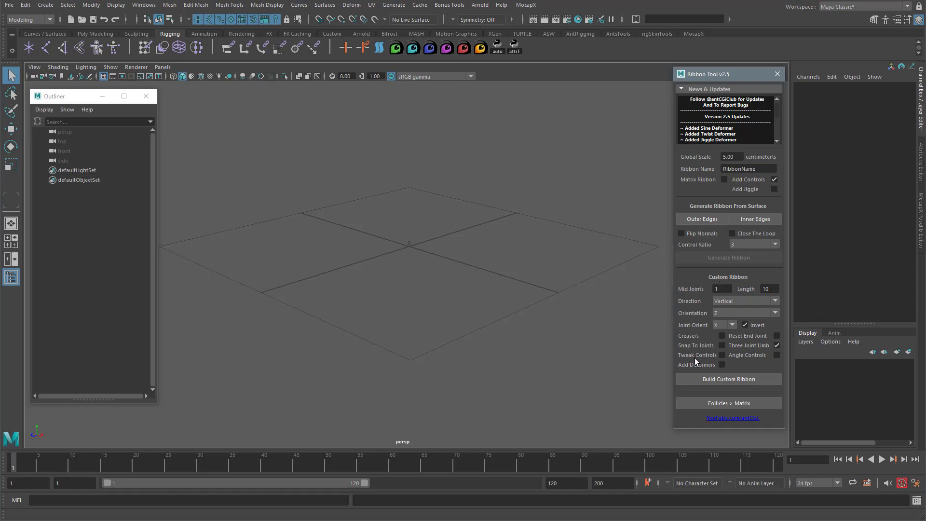
pyautogui.click(721, 364)
pyautogui.click(774, 189)
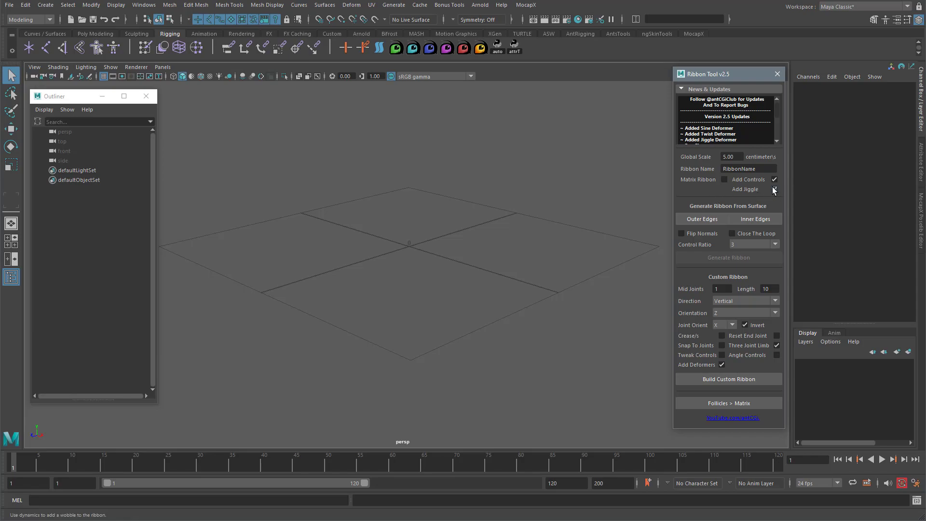
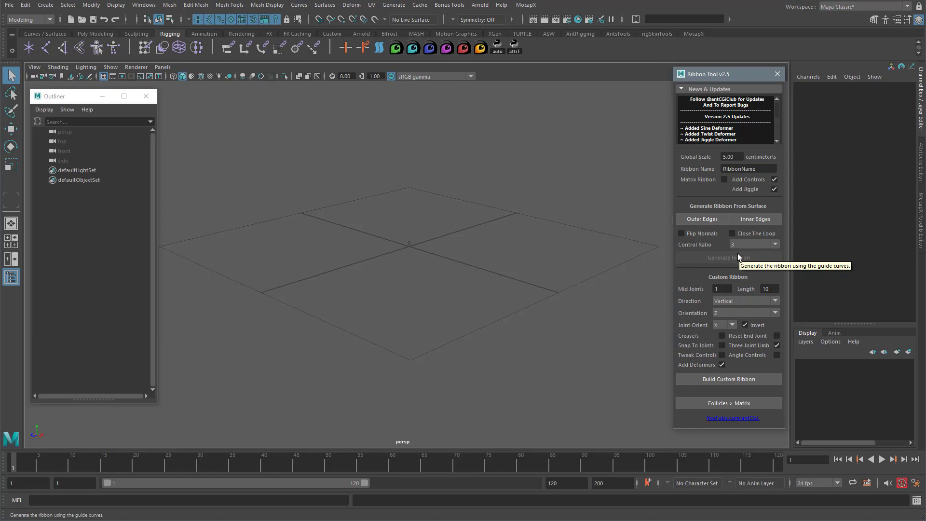
pyautogui.click(743, 380)
pyautogui.press('a')
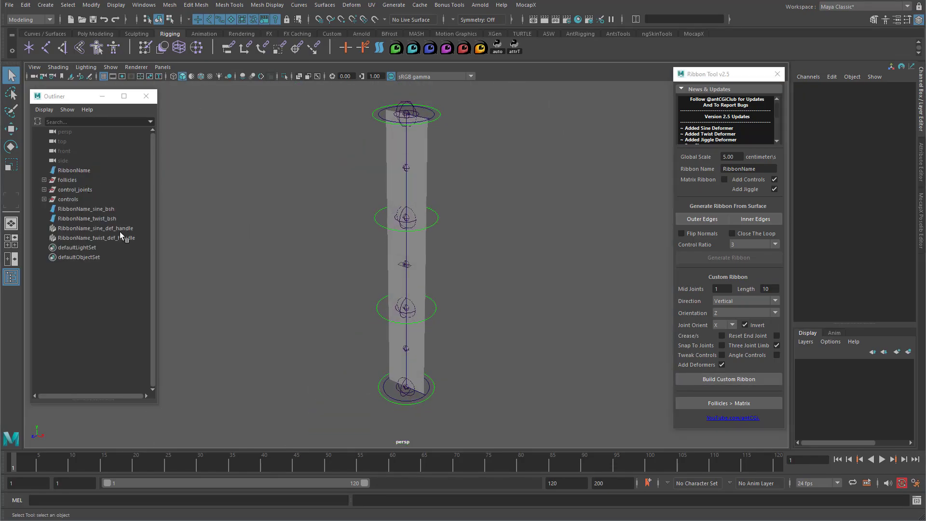
# Hide the sine and twist blend-shape surfaces and deformer handles, and select the RibbonName surface with its deformer attributes highlighted.
pyautogui.moveTo(120, 230)
pyautogui.mouseDown()
pyautogui.moveTo(114, 213)
pyautogui.moveTo(115, 233)
pyautogui.mouseUp()
pyautogui.hotkey('ctrl', 'h')
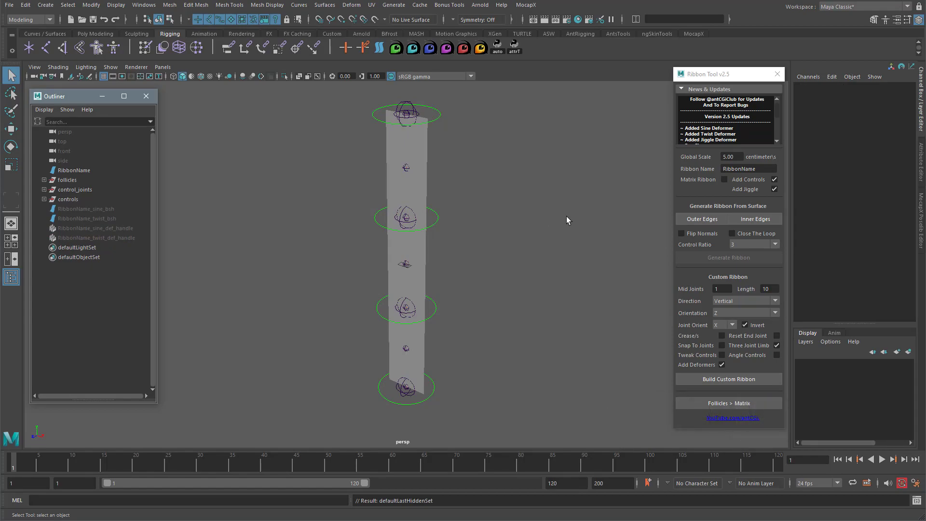
pyautogui.click(72, 170)
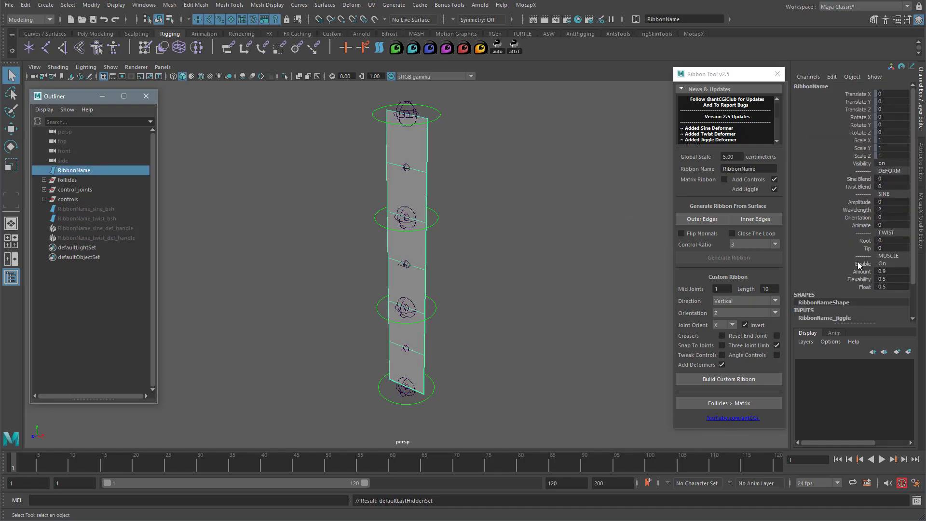
pyautogui.moveTo(864, 179); pyautogui.dragTo(863, 283)
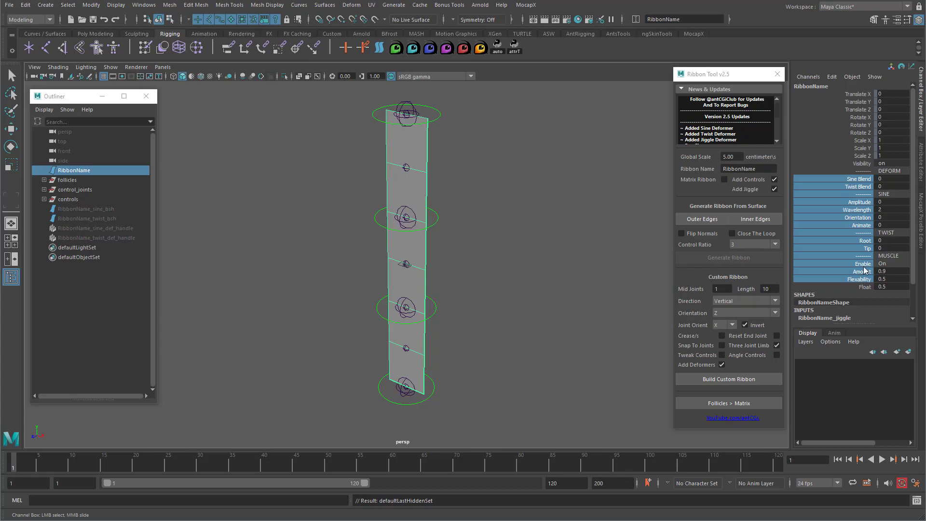
# Set the ribbon's Sine Blend to 1, Amplitude to 0.5 and Animate to about 4.4.
pyautogui.click(859, 179)
pyautogui.moveTo(577, 194); pyautogui.dragTo(619, 185, button='middle')
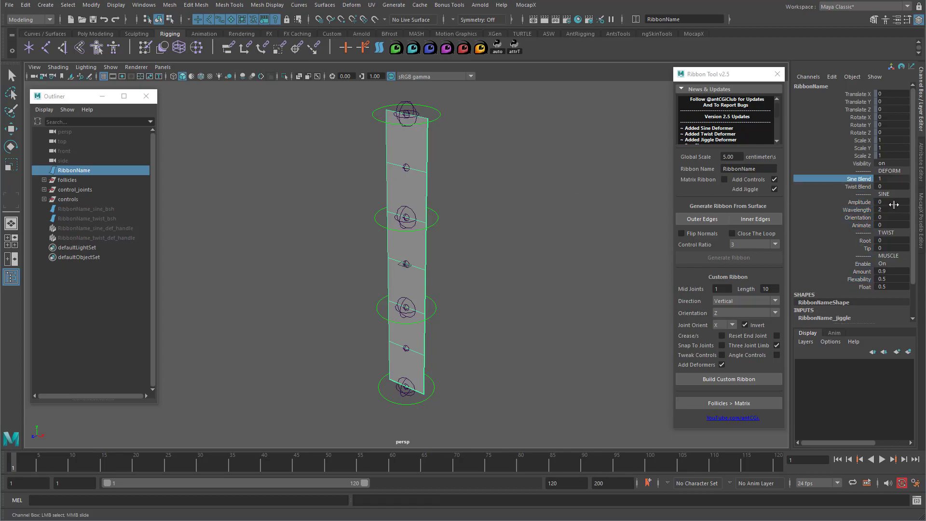
pyautogui.click(858, 202)
pyautogui.moveTo(531, 204); pyautogui.dragTo(534, 204, button='middle')
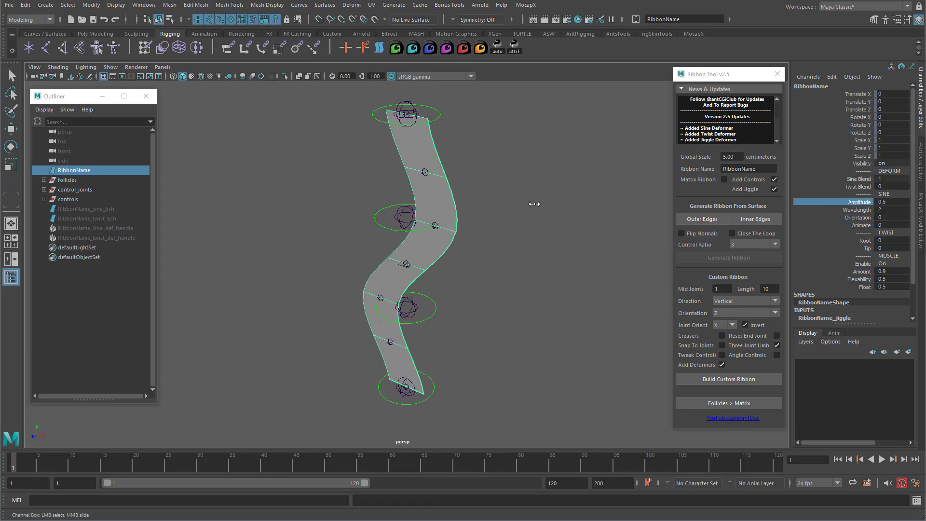
pyautogui.click(864, 225)
pyautogui.moveTo(558, 219); pyautogui.dragTo(579, 216, button='middle')
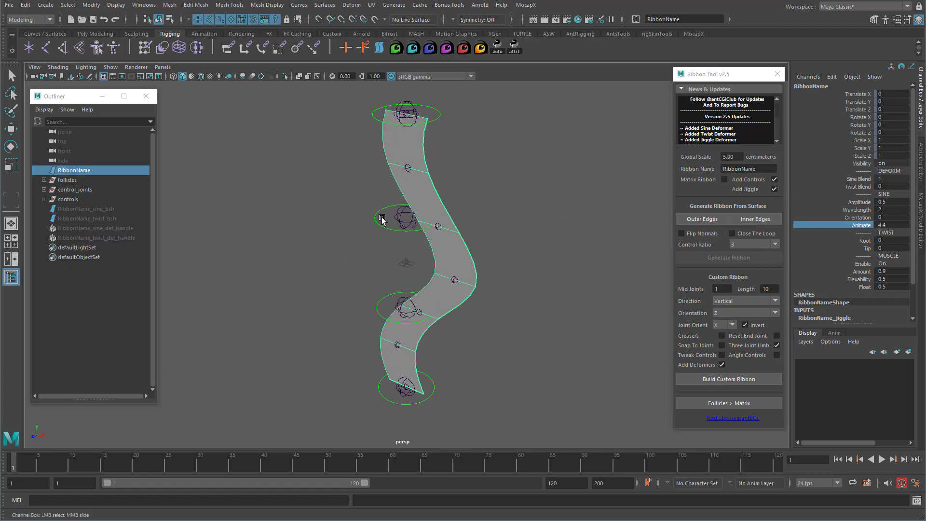
# Move the ribbon's top control and its lower-middle control sideways to test how the sine-deformed ribbon follows.
pyautogui.click(378, 119)
pyautogui.scroll(-2, 545, 185)
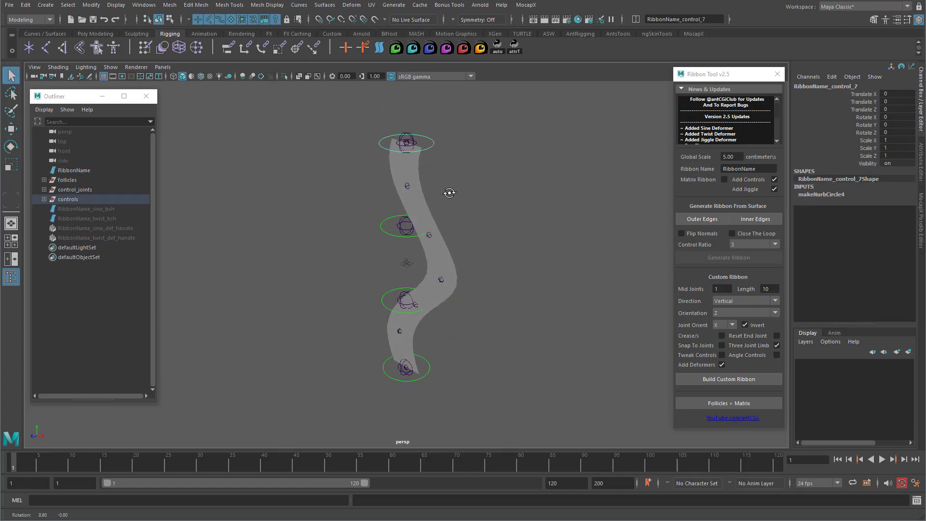
pyautogui.press('w')
pyautogui.moveTo(452, 146)
pyautogui.mouseDown()
pyautogui.moveTo(435, 142)
pyautogui.moveTo(466, 150)
pyautogui.mouseUp()
pyautogui.hotkey('ctrl', 'z')
pyautogui.keyDown('alt'); pyautogui.moveTo(476, 250); pyautogui.dragTo(545, 238); pyautogui.keyUp('alt')
pyautogui.scroll(1, 546, 239)
pyautogui.click(381, 305)
pyautogui.moveTo(406, 307); pyautogui.dragTo(371, 304)
pyautogui.keyDown('alt'); pyautogui.moveTo(459, 359); pyautogui.dragTo(459, 290); pyautogui.keyUp('alt')
# Select the ribbon and examine its muscle attributes and the inputs of its jiggle deformer.
pyautogui.click(459, 261)
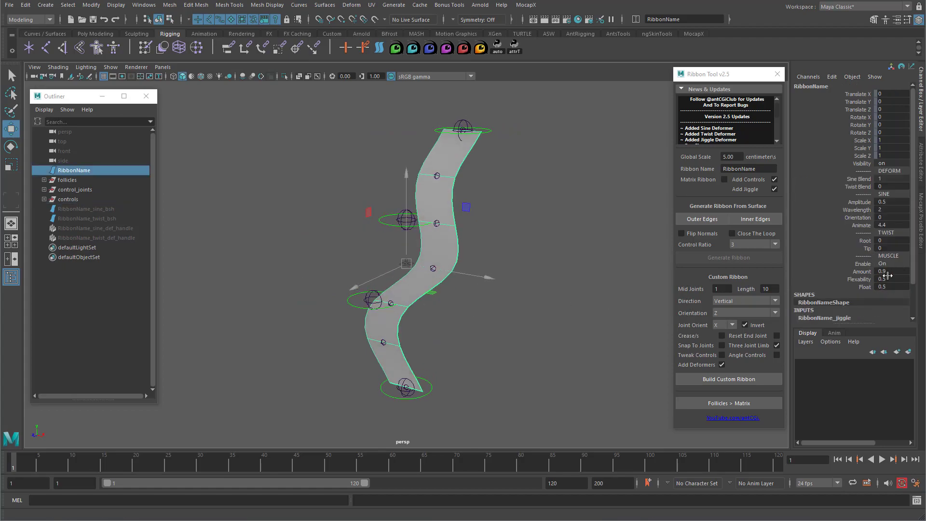
pyautogui.scroll(-2, 844, 265)
pyautogui.scroll(-2, 838, 276)
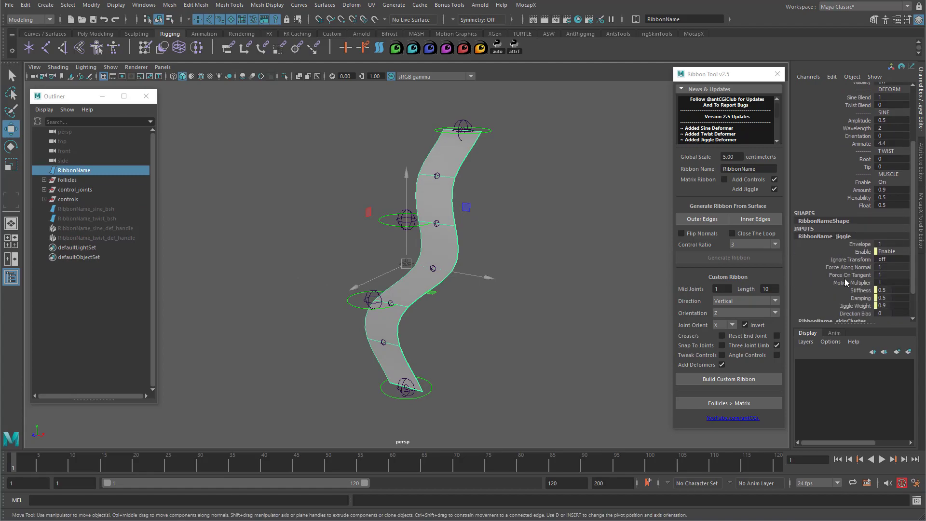
pyautogui.scroll(3, 858, 282)
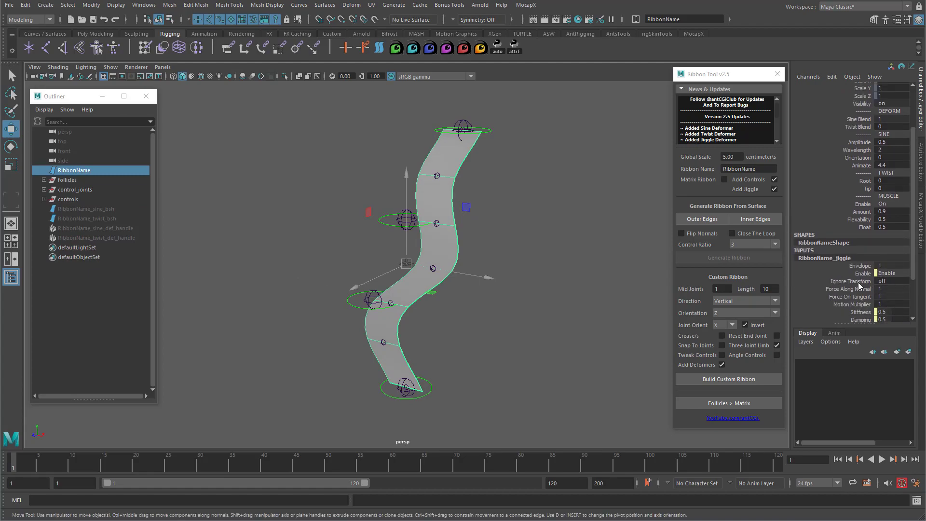
pyautogui.keyDown('alt'); pyautogui.moveTo(443, 278); pyautogui.dragTo(423, 284); pyautogui.keyUp('alt')
# Key the ribbon's three lower main controls at frames 1 and 30, and go to frame 20.
pyautogui.click(382, 218)
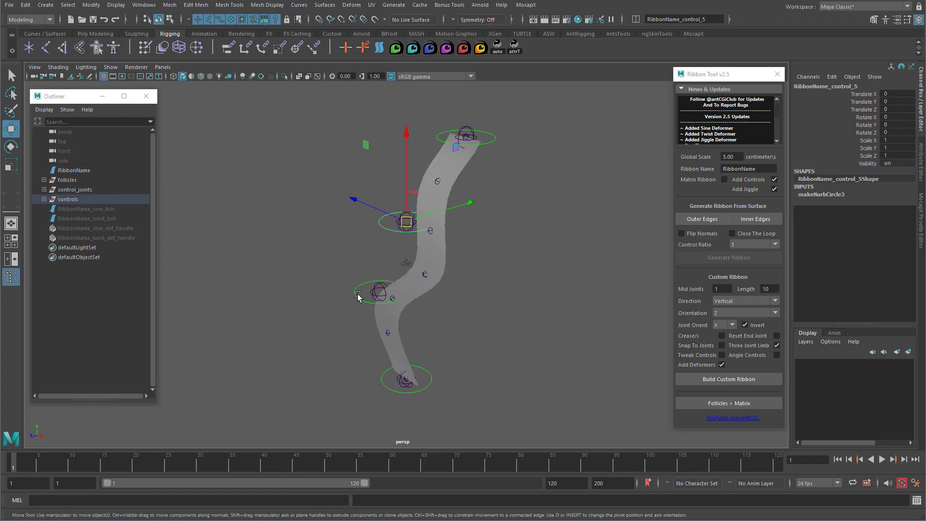
pyautogui.keyDown('shift'); pyautogui.click(360, 294); pyautogui.keyUp('shift')
pyautogui.keyDown('shift'); pyautogui.click(384, 375); pyautogui.keyUp('shift')
pyautogui.press('s')
pyautogui.keyDown('alt'); pyautogui.moveTo(416, 339); pyautogui.dragTo(436, 369); pyautogui.keyUp('alt')
pyautogui.click(197, 466)
pyautogui.press('s')
pyautogui.click(135, 466)
# Move and rotate the ribbon's two middle controls at frame 20 to bend the ribbon outward.
pyautogui.click(432, 224)
pyautogui.moveTo(430, 222); pyautogui.dragTo(485, 216)
pyautogui.press('e')
pyautogui.moveTo(411, 147); pyautogui.dragTo(380, 193)
pyautogui.click(370, 291)
pyautogui.press('w')
pyautogui.moveTo(397, 281); pyautogui.dragTo(538, 251)
pyautogui.press('e')
pyautogui.moveTo(506, 184); pyautogui.dragTo(451, 265)
# Move the ribbon's bottom control outward and upward at frame 20 and rotate it to curl the end up.
pyautogui.click(383, 377)
pyautogui.press('w')
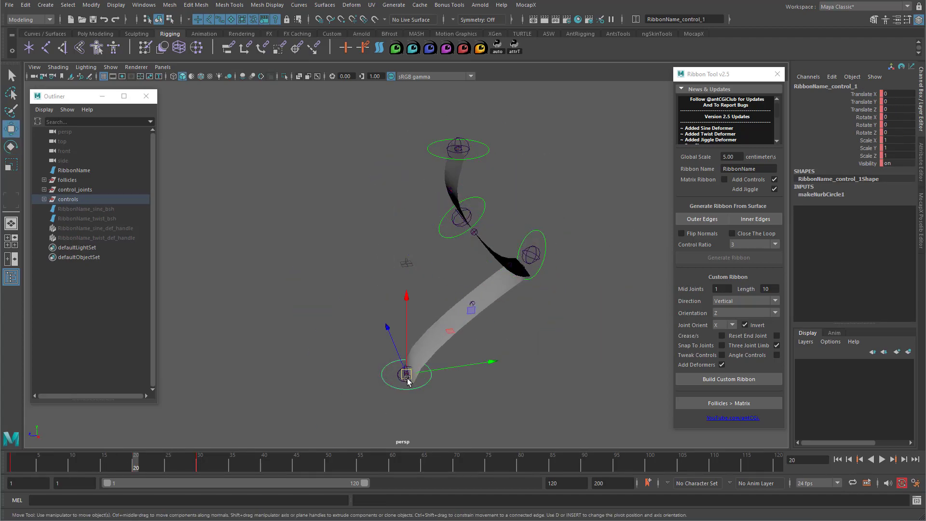
pyautogui.moveTo(431, 369); pyautogui.dragTo(579, 344)
pyautogui.moveTo(559, 311); pyautogui.dragTo(565, 257)
pyautogui.press('e')
pyautogui.press('w')
pyautogui.moveTo(614, 225); pyautogui.dragTo(619, 178)
pyautogui.press('e')
pyautogui.moveTo(555, 162); pyautogui.dragTo(541, 255)
pyautogui.keyDown('alt'); pyautogui.moveTo(488, 359); pyautogui.dragTo(532, 312); pyautogui.keyUp('alt')
# Set the ribbon's Sine Blend to 0.
pyautogui.click(463, 161)
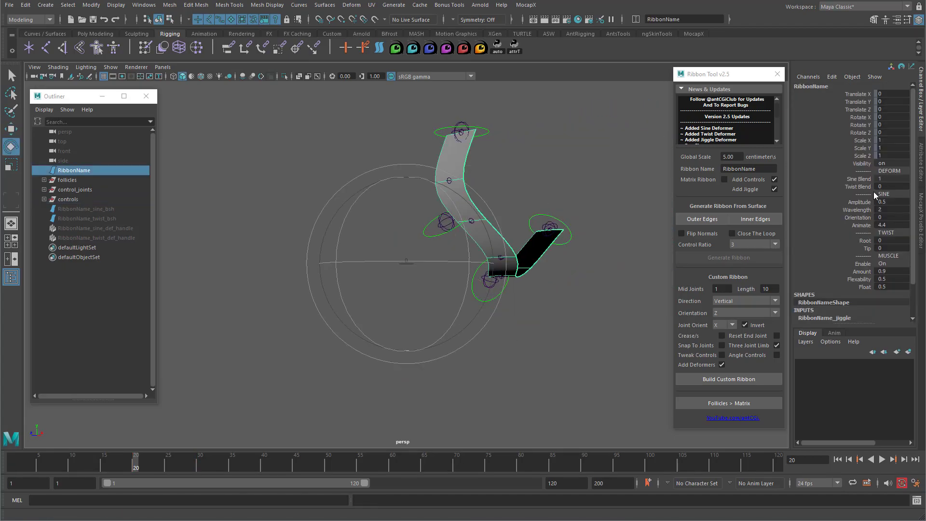
pyautogui.click(861, 179)
pyautogui.moveTo(568, 185); pyautogui.dragTo(553, 185, button='middle')
pyautogui.keyDown('alt'); pyautogui.moveTo(494, 282); pyautogui.dragTo(495, 285); pyautogui.keyUp('alt')
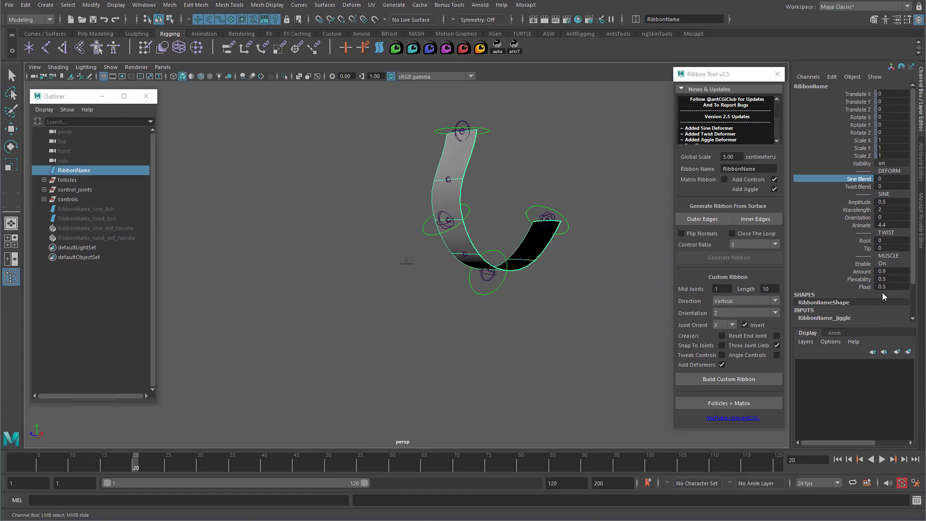
# Clear the selection and play the animation to preview the ribbon's jiggle, stopping at frame 101.
pyautogui.keyDown('alt'); pyautogui.moveTo(568, 334); pyautogui.dragTo(566, 333); pyautogui.keyUp('alt')
pyautogui.click(566, 332)
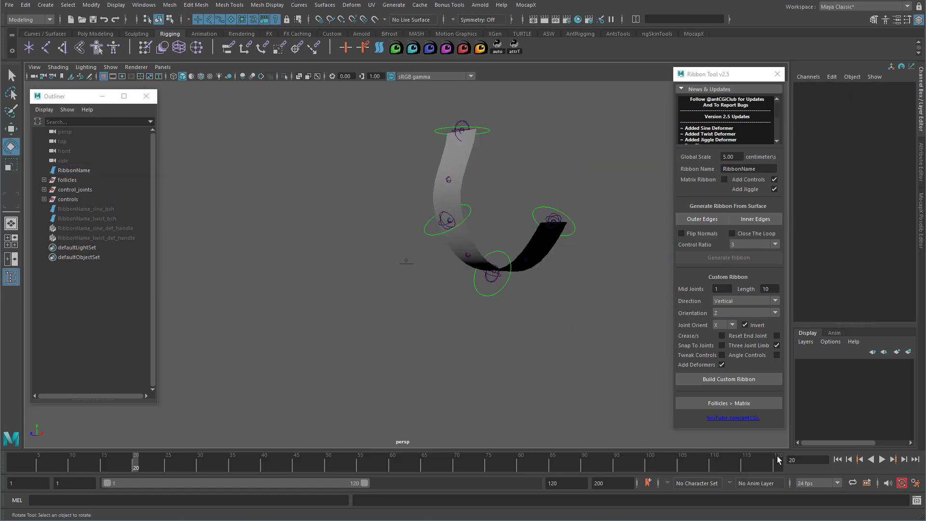
pyautogui.click(882, 460)
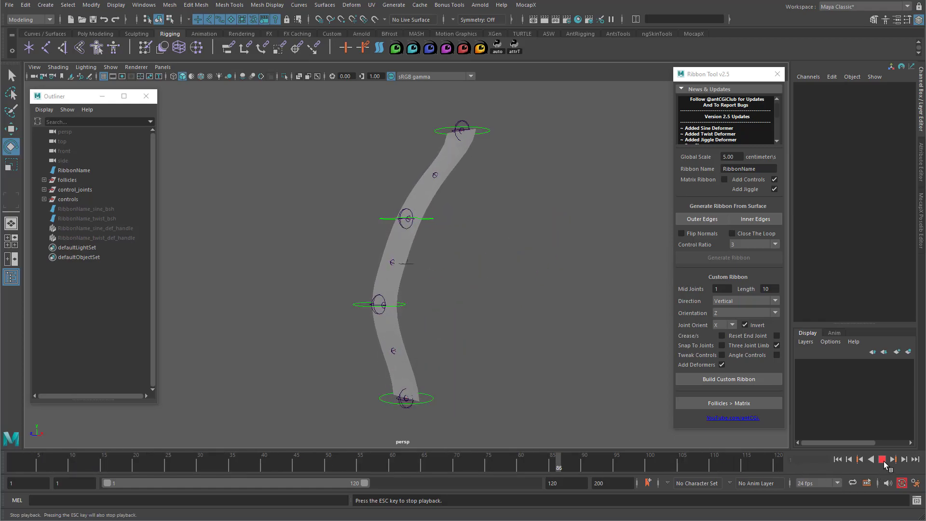
pyautogui.click(882, 460)
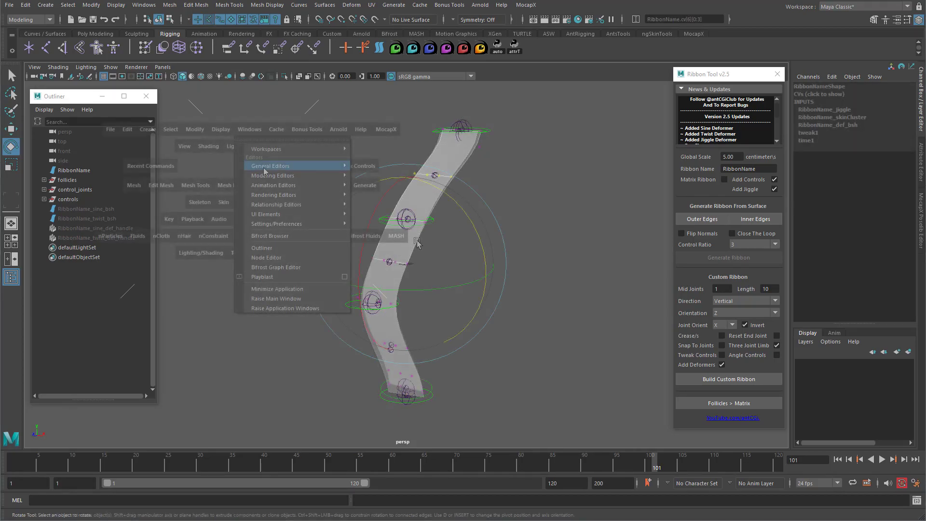
# Open the Component Editor and inspect the RibbonName_jiggle weights of the selected CV row.
pyautogui.moveTo(265, 169)
pyautogui.click(385, 265)
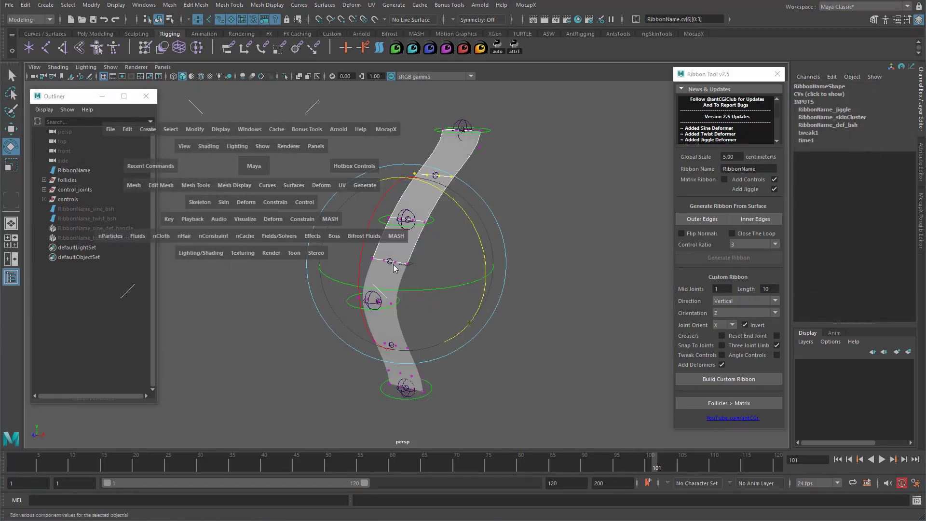
pyautogui.moveTo(286, 99); pyautogui.dragTo(272, 96)
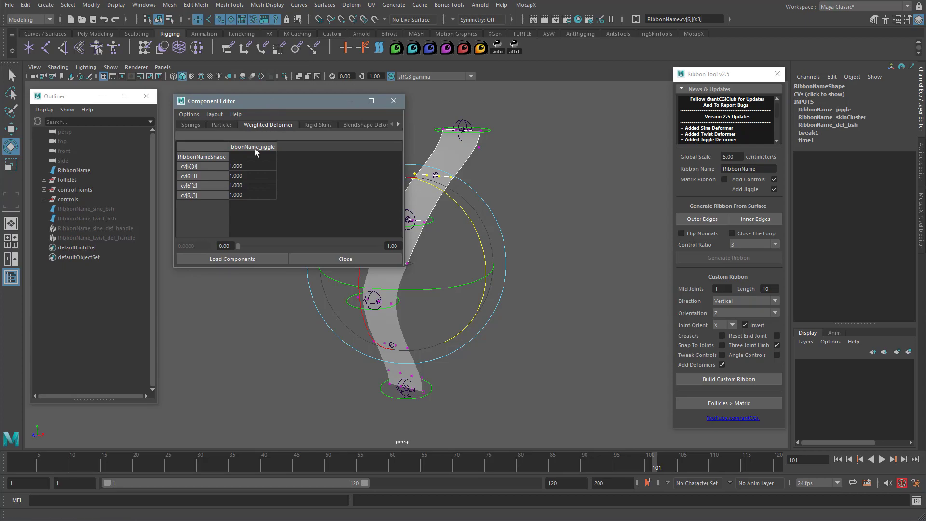
pyautogui.doubleClick(277, 147)
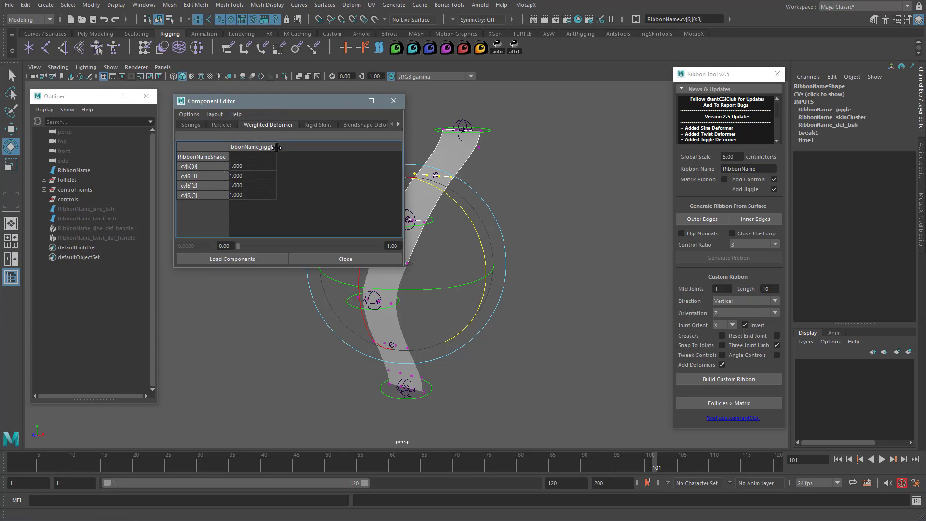
pyautogui.moveTo(237, 165); pyautogui.dragTo(251, 195)
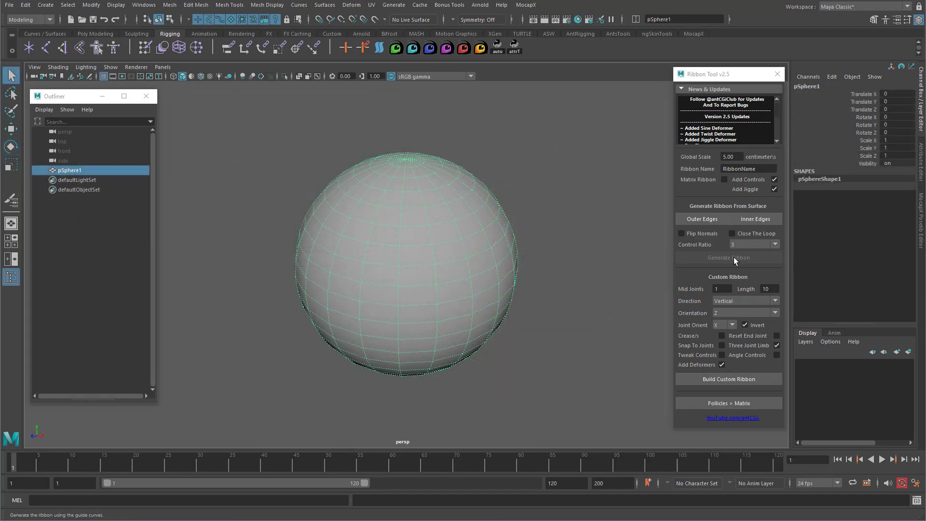
# Create the outer and inner ribbon guide curves from two neighbouring partial edge loops on pSphere1.
pyautogui.moveTo(439, 234); pyautogui.dragTo(437, 212, button='right')
pyautogui.keyDown('alt'); pyautogui.moveTo(344, 206); pyautogui.dragTo(334, 216); pyautogui.keyUp('alt')
pyautogui.click(336, 223)
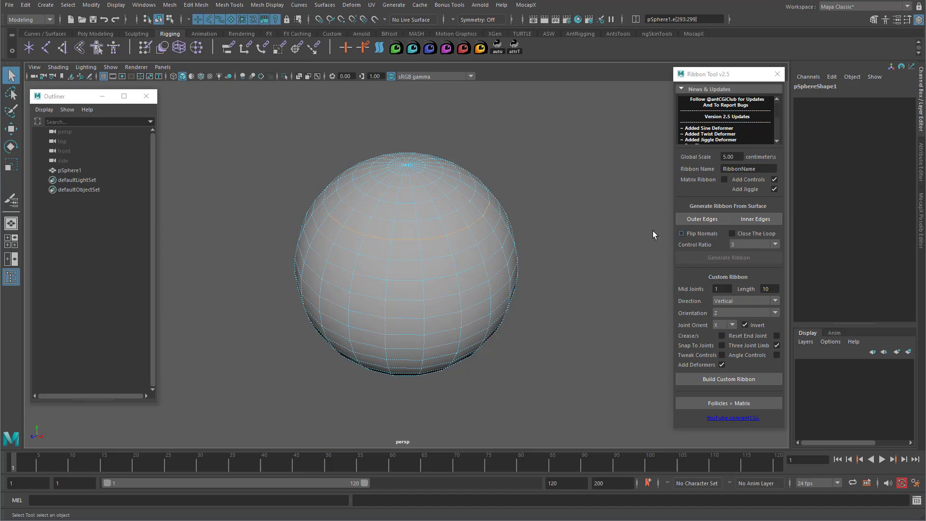
pyautogui.click(409, 278)
pyautogui.keyDown('shift'); pyautogui.doubleClick(495, 224); pyautogui.keyUp('shift')
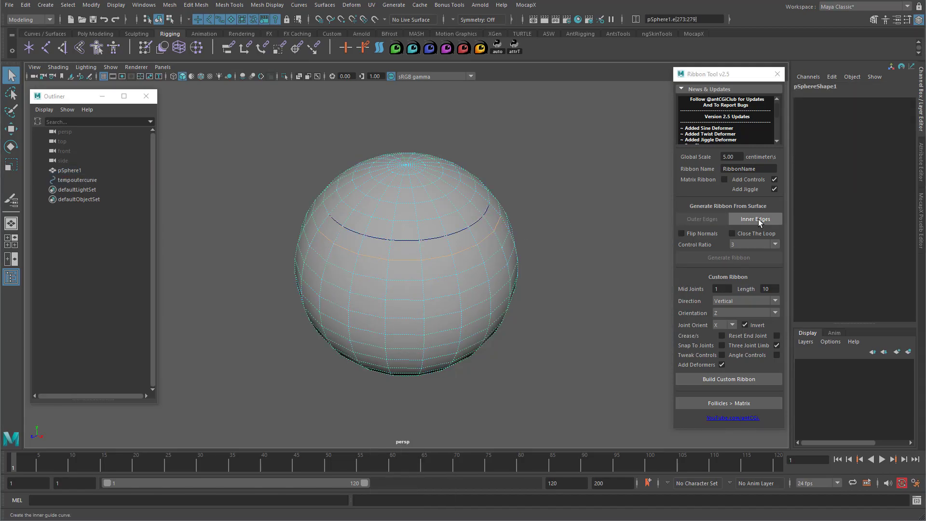
pyautogui.click(758, 220)
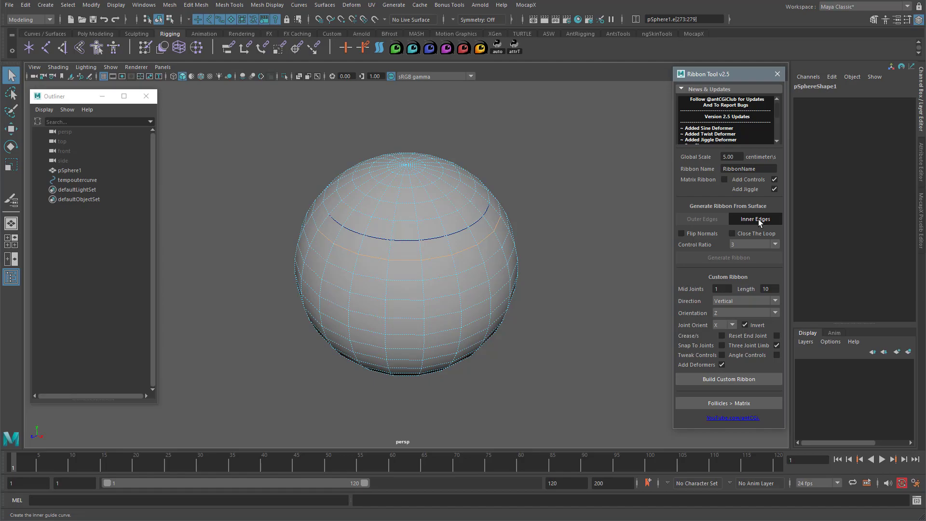
# Set the Control Ratio to 2 and generate the ribbon from the guide curves with Add Jiggle enabled.
pyautogui.click(752, 245)
pyautogui.click(745, 266)
pyautogui.moveTo(495, 280)
pyautogui.keyDown('alt'); pyautogui.mouseDown()
pyautogui.moveTo(515, 283)
pyautogui.moveTo(506, 285)
pyautogui.mouseUp(); pyautogui.keyUp('alt')
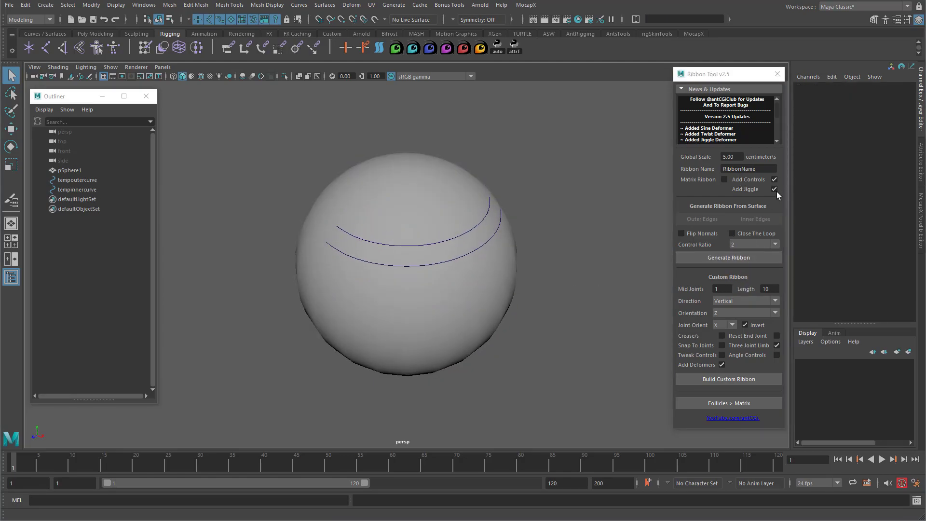
pyautogui.click(774, 189)
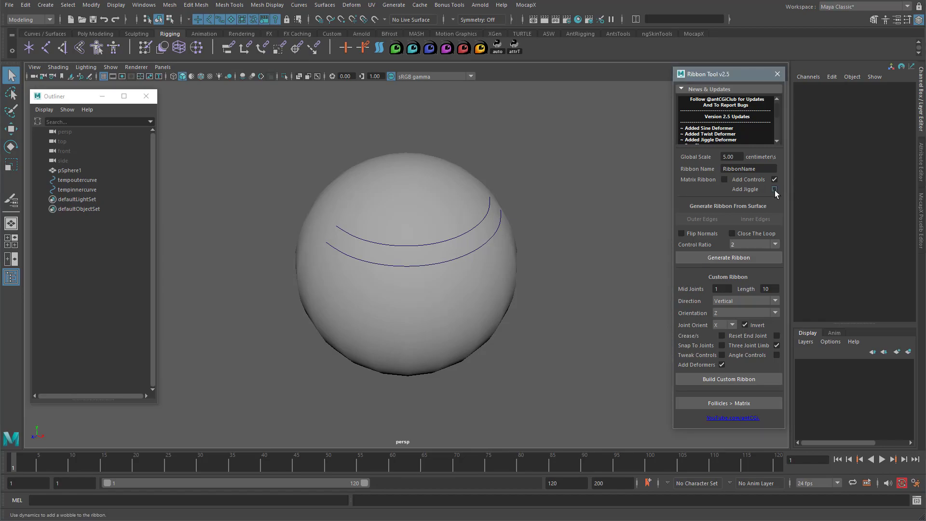
pyautogui.keyDown('alt'); pyautogui.moveTo(541, 279); pyautogui.dragTo(551, 285); pyautogui.keyUp('alt')
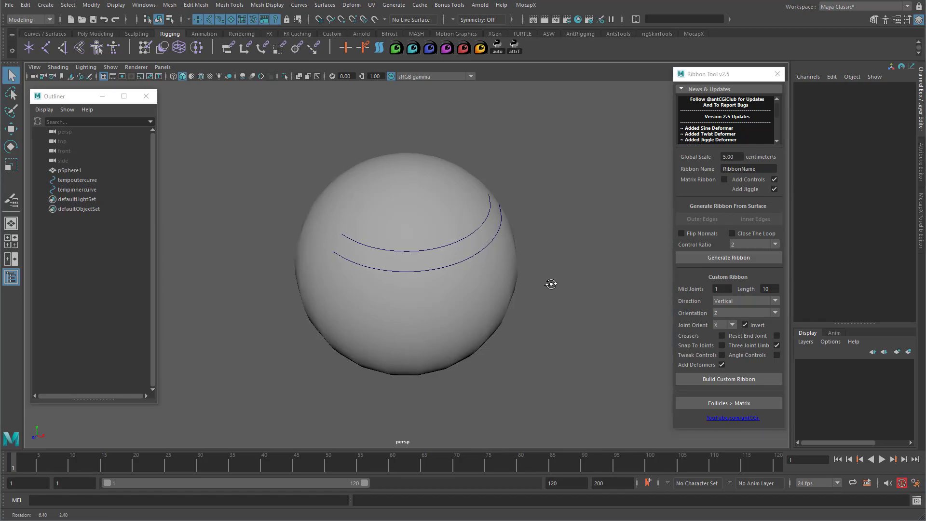
pyautogui.click(697, 257)
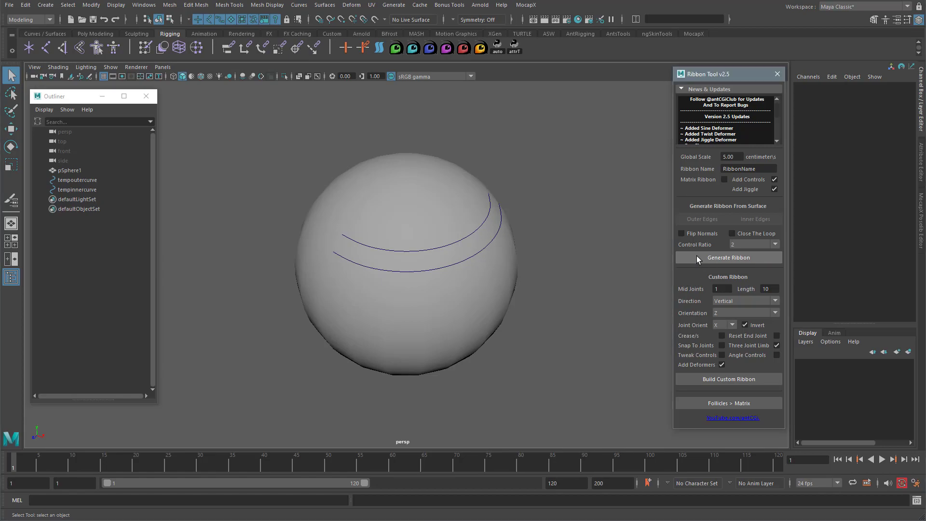
# Hide the pSphere1 mesh to leave only the generated ribbon in view.
pyautogui.keyDown('alt'); pyautogui.moveTo(430, 324); pyautogui.dragTo(453, 333); pyautogui.keyUp('alt')
pyautogui.click(450, 328)
pyautogui.hotkey('ctrl', 'h')
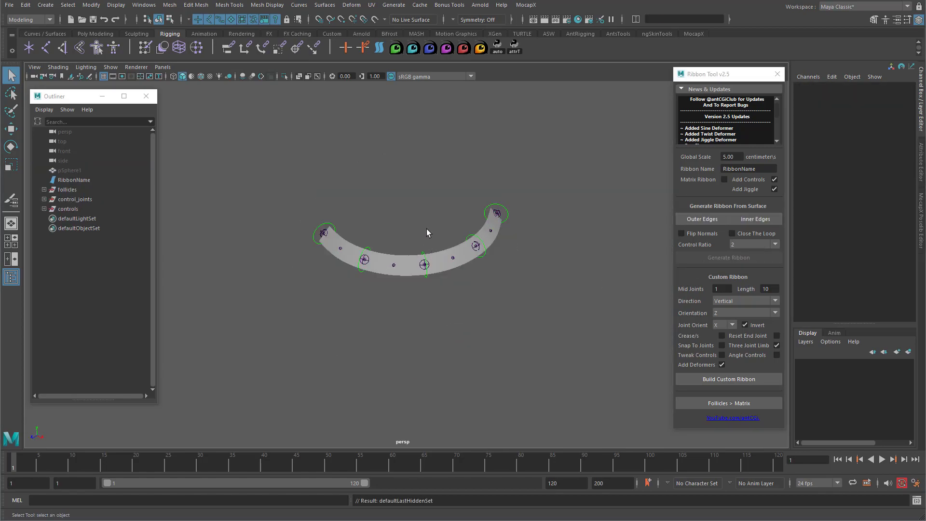
# Select the surface-generated ribbon and examine its muscle attributes.
pyautogui.keyDown('alt'); pyautogui.moveTo(425, 271); pyautogui.dragTo(554, 270, button='right'); pyautogui.keyUp('alt')
pyautogui.keyDown('alt'); pyautogui.moveTo(553, 228); pyautogui.dragTo(529, 236, button='middle'); pyautogui.keyUp('alt')
pyautogui.keyDown('alt'); pyautogui.moveTo(529, 236); pyautogui.dragTo(535, 237); pyautogui.keyUp('alt')
pyautogui.click(354, 248)
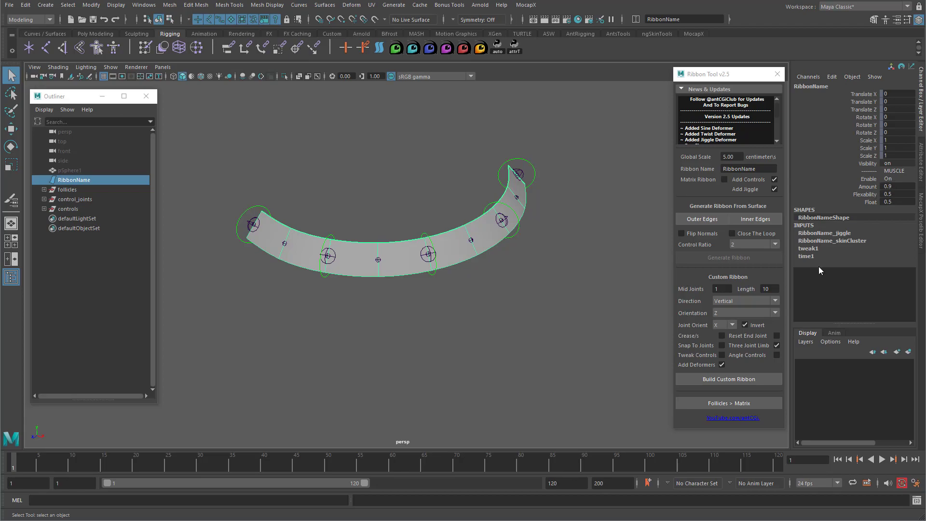
# Expand the ribbon's RibbonName_jiggle input and examine its jiggle attributes.
pyautogui.click(840, 237)
pyautogui.scroll(-1, 844, 250)
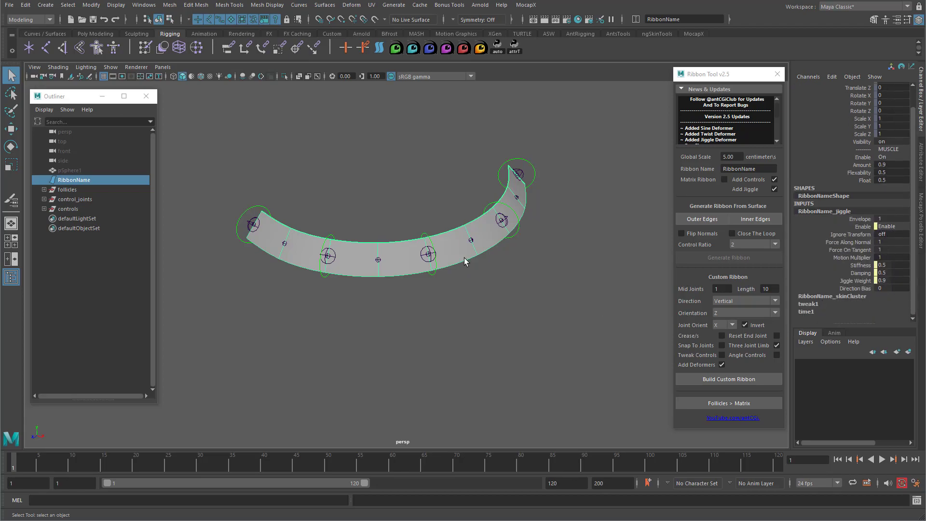
pyautogui.keyDown('alt'); pyautogui.moveTo(464, 258); pyautogui.dragTo(463, 262); pyautogui.keyUp('alt')
# Key the second and fourth ribbon controls at rest on frame 1, raised on frame 15, and lowered to about Translate Y 5.035, Z -4.3 on frame 25.
pyautogui.click(432, 239)
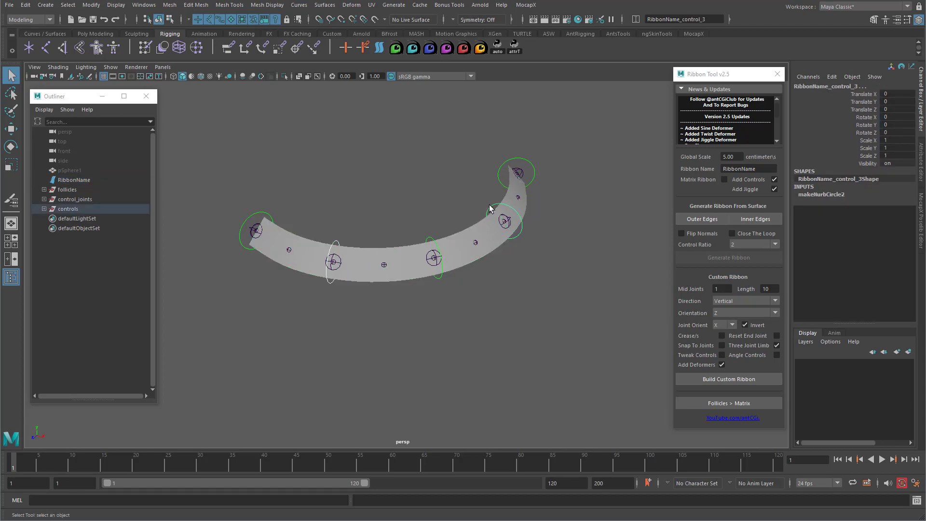
pyautogui.press('w')
pyautogui.moveTo(529, 308); pyautogui.dragTo(586, 310)
pyautogui.scroll(-3, 585, 311)
pyautogui.press('s')
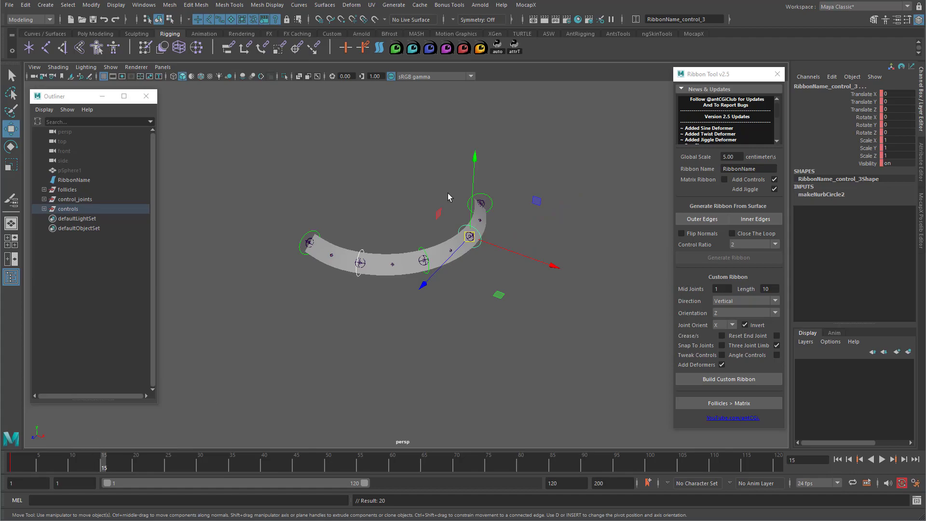
pyautogui.moveTo(447, 193); pyautogui.dragTo(464, 88, button='middle')
pyautogui.click(168, 464)
pyautogui.moveTo(477, 119); pyautogui.dragTo(472, 220)
pyautogui.press('s')
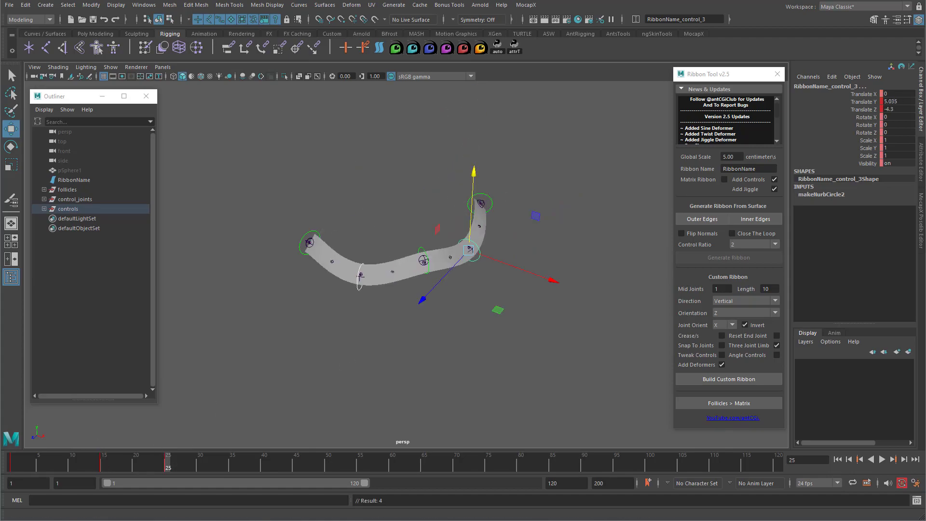
# Play the control animation from frame 1 twice to review how the ribbon jiggles when the controls stop.
pyautogui.click(13, 464)
pyautogui.click(549, 317)
pyautogui.keyDown('alt'); pyautogui.moveTo(548, 317); pyautogui.dragTo(687, 306, button='right'); pyautogui.keyUp('alt')
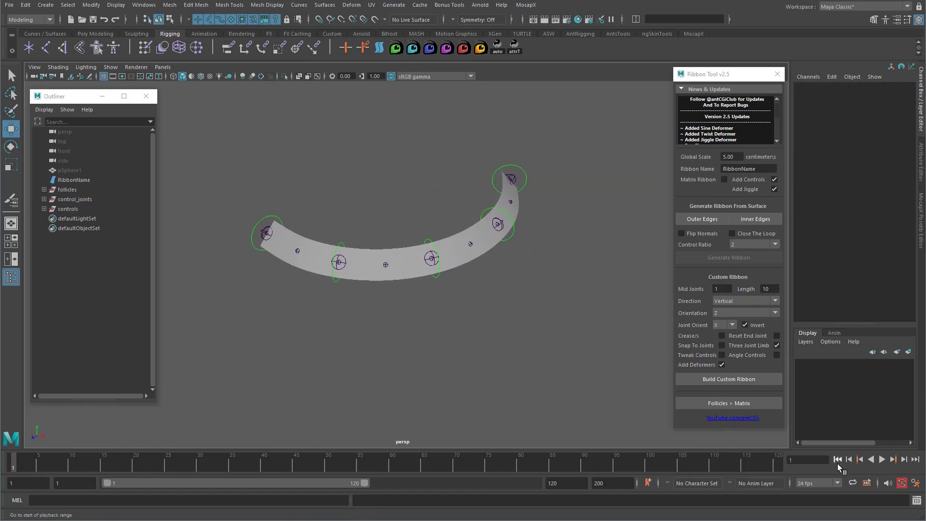
pyautogui.click(882, 460)
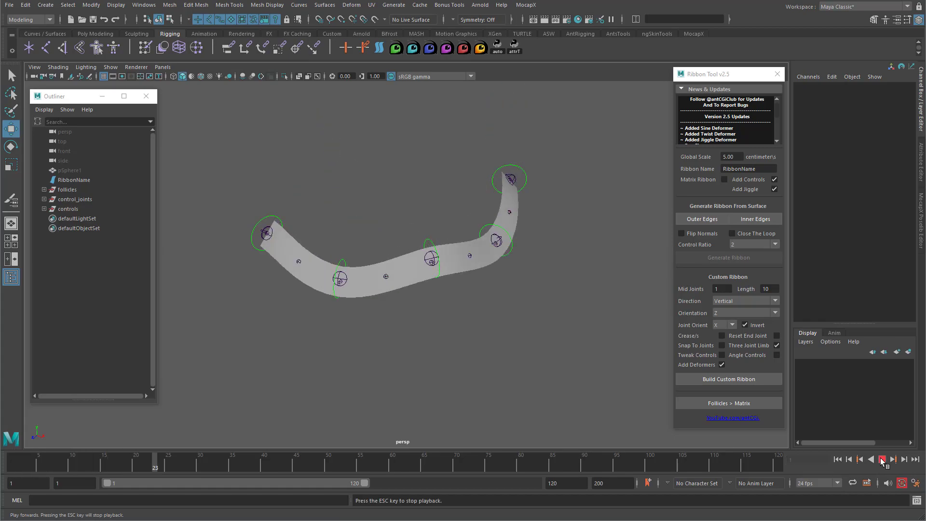
pyautogui.click(882, 460)
pyautogui.click(5, 465)
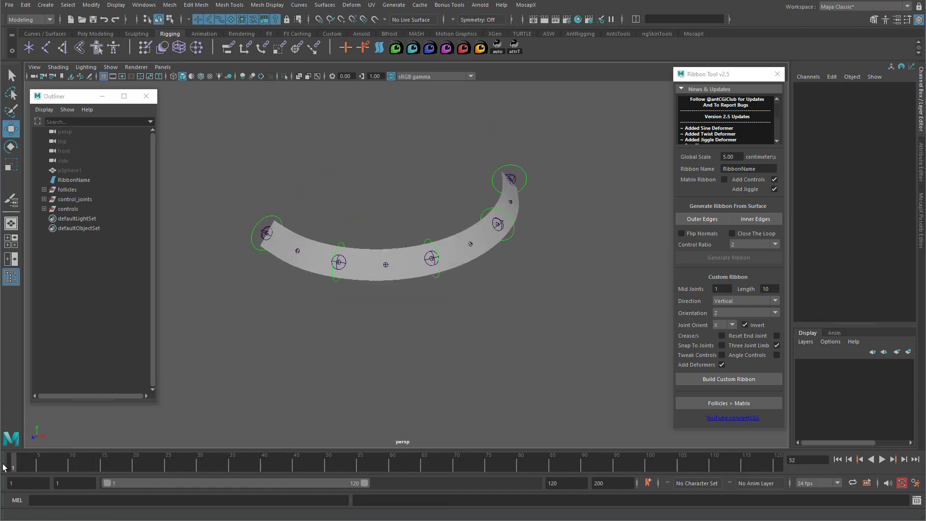
pyautogui.click(882, 461)
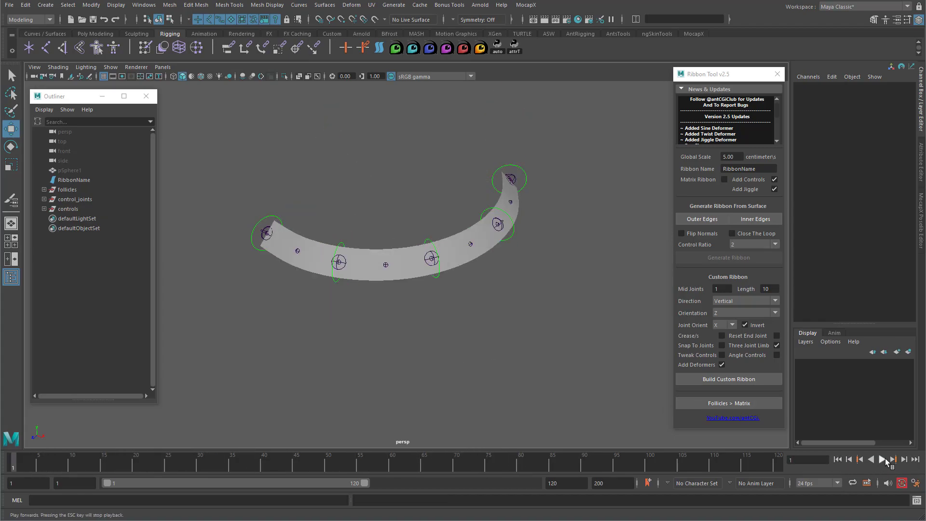
pyautogui.click(882, 460)
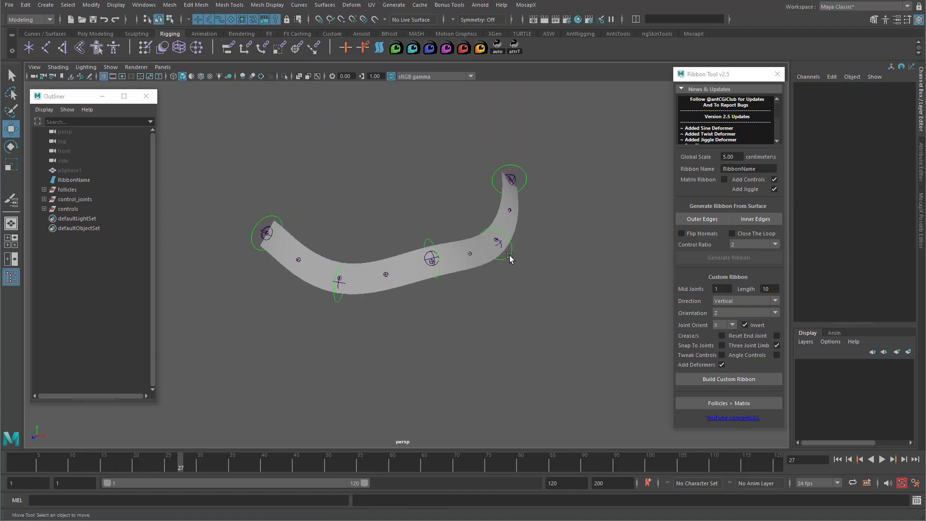
# Set the tangents of both animated ribbon controls' keys at frame 25 to Linear.
pyautogui.click(510, 259)
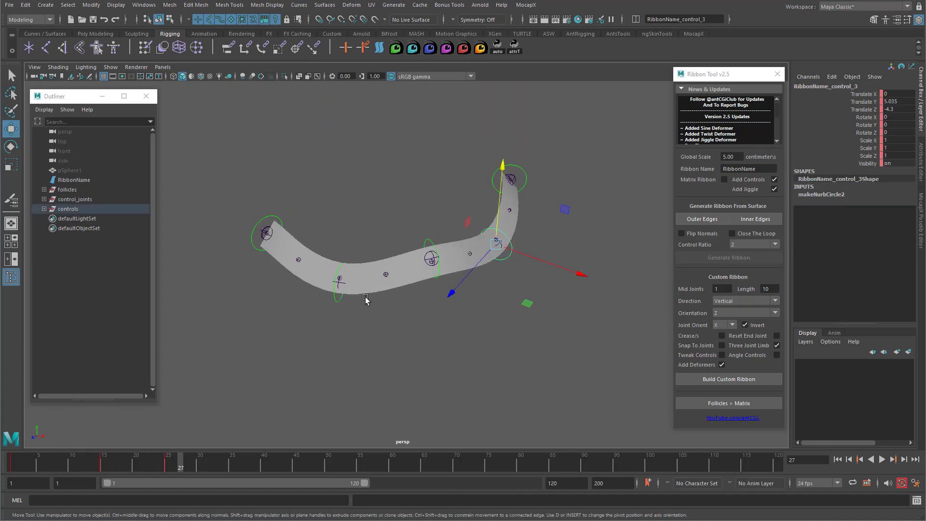
pyautogui.click(164, 467)
pyautogui.rightClick(165, 467)
pyautogui.click(168, 467)
pyautogui.rightClick(168, 467)
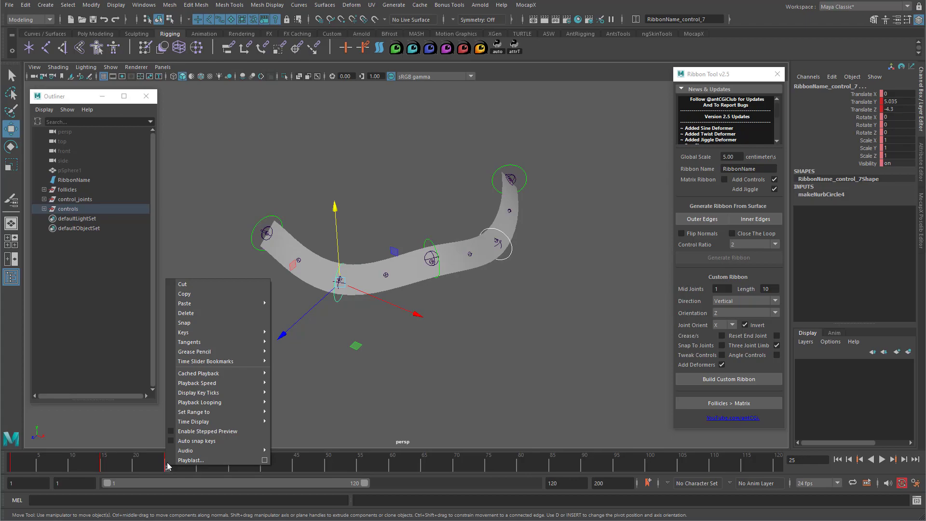
pyautogui.moveTo(205, 343)
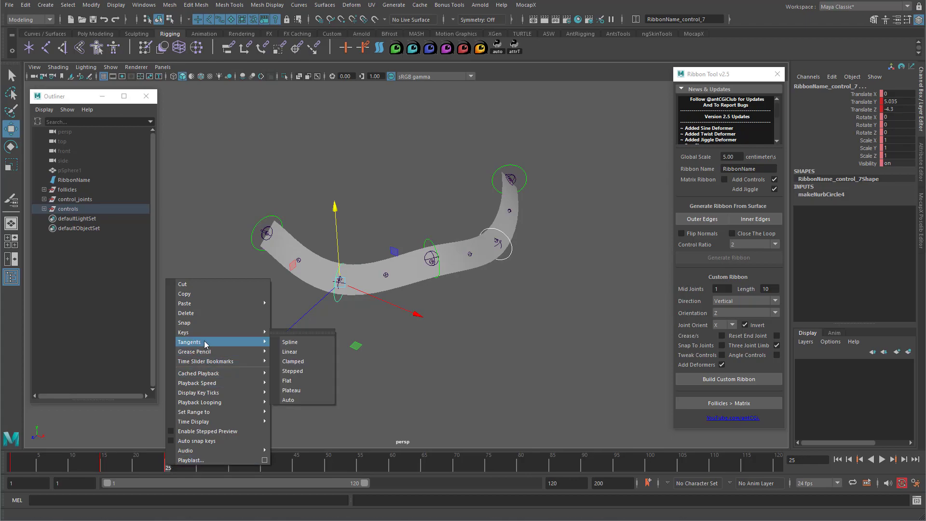
pyautogui.click(291, 352)
# Replay the animation from frame 1 to review the jiggle with the linear tangents.
pyautogui.moveTo(105, 464); pyautogui.dragTo(1, 473)
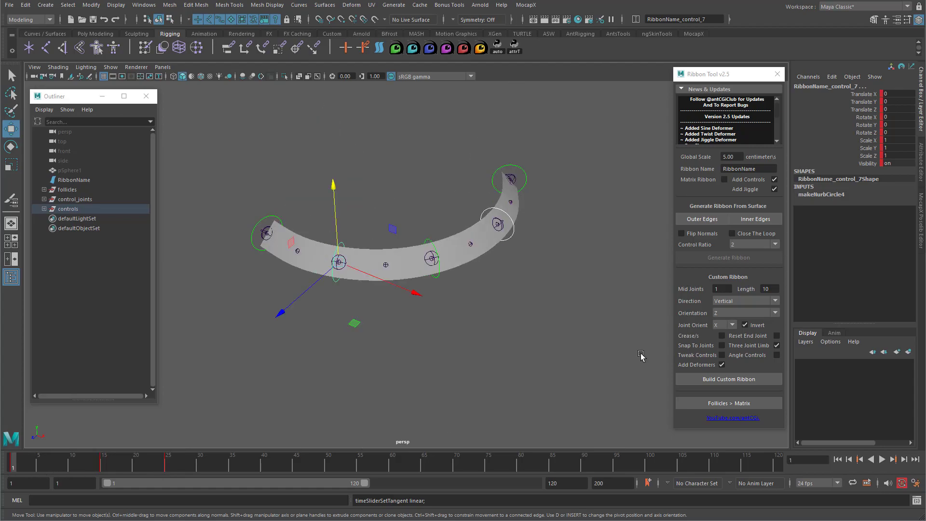
pyautogui.click(641, 356)
pyautogui.click(882, 460)
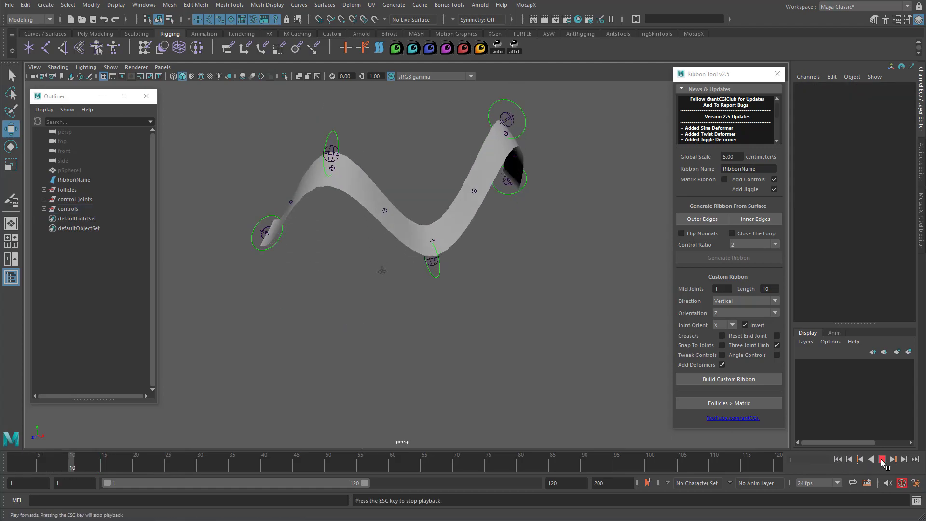
pyautogui.click(882, 460)
pyautogui.click(15, 470)
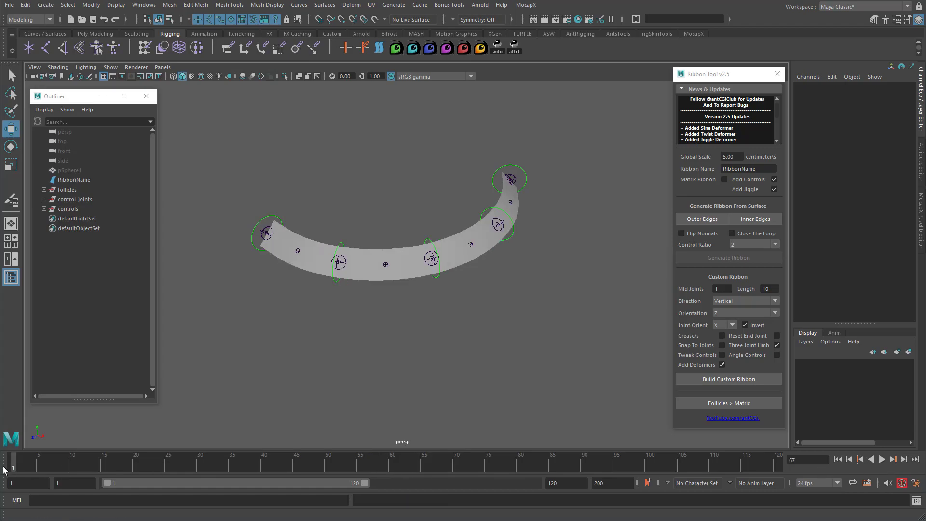
pyautogui.click(882, 460)
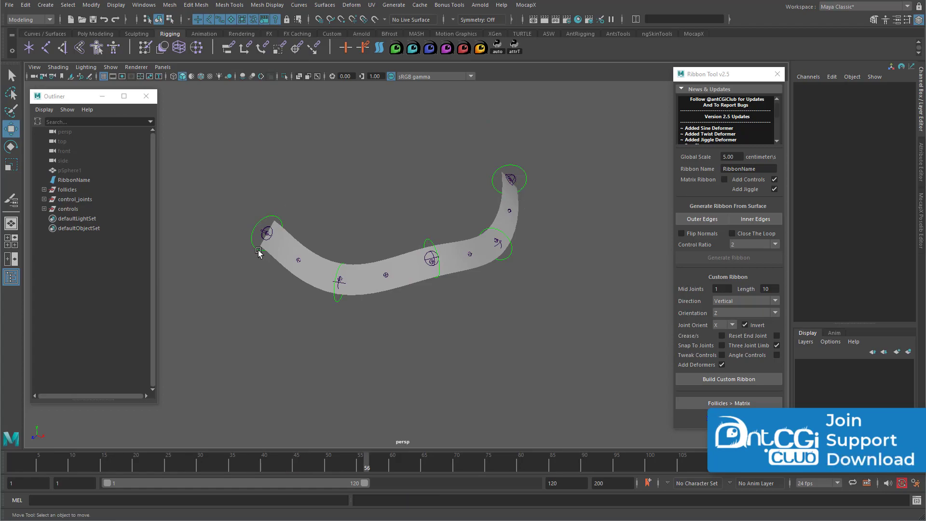
# Select the ribbon surface to view its muscle attributes, and clear the selection.
pyautogui.click(375, 296)
pyautogui.keyDown('alt'); pyautogui.moveTo(564, 335); pyautogui.dragTo(598, 325); pyautogui.keyUp('alt')
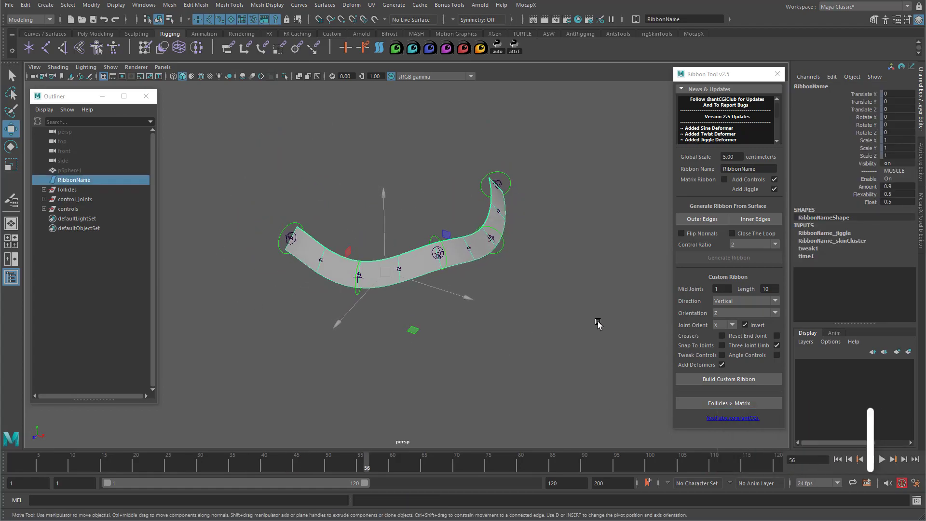
pyautogui.click(598, 325)
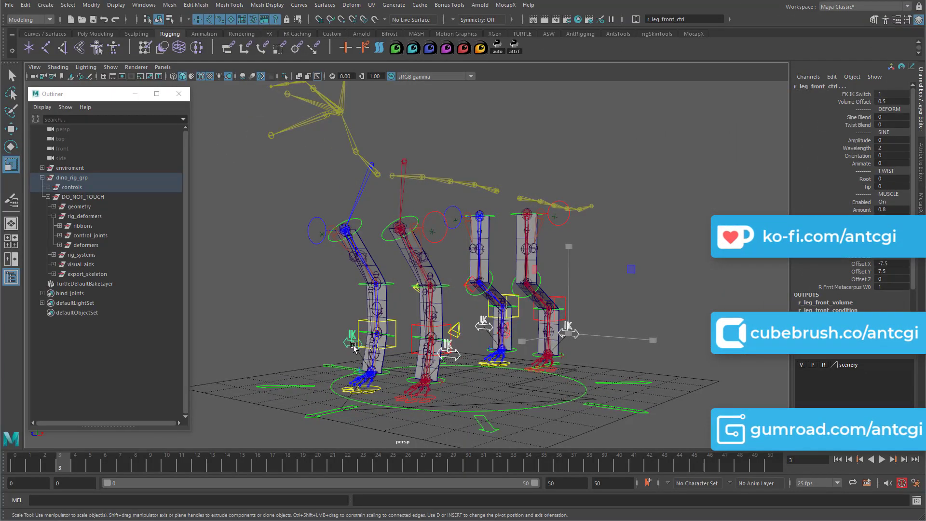
# Set Sine Blend to 1 on the dinosaur rig's leg controls, try an Amplitude change, and undo the Amplitude trial.
pyautogui.click(863, 118)
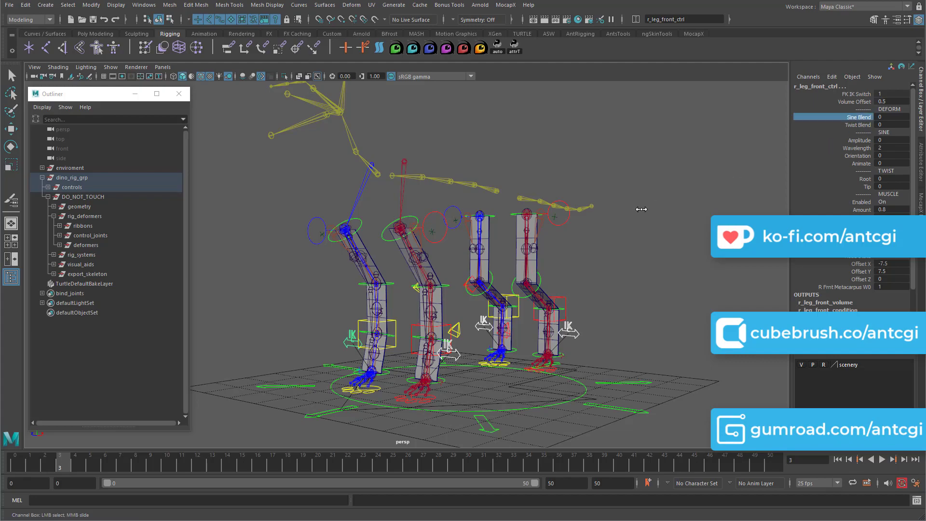
pyautogui.click(859, 140)
pyautogui.moveTo(665, 209); pyautogui.dragTo(666, 208, button='middle')
pyautogui.moveTo(646, 243); pyautogui.dragTo(691, 299, button='middle')
pyautogui.hotkey('ctrl', 'z')
pyautogui.hotkey('ctrl', 'z')
pyautogui.hotkey('ctrl', 'z')
# Go to frame 0 and switch all four legs to FK by setting FK IK Switch to 0.
pyautogui.keyDown('alt'); pyautogui.moveTo(648, 339); pyautogui.dragTo(604, 321); pyautogui.keyUp('alt')
pyautogui.moveTo(675, 211); pyautogui.dragTo(745, 216, button='middle')
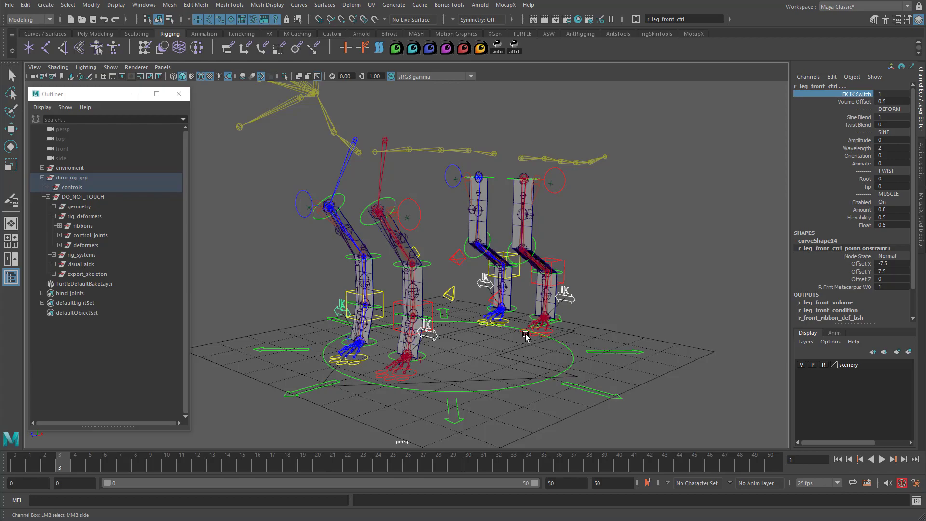
pyautogui.click(22, 464)
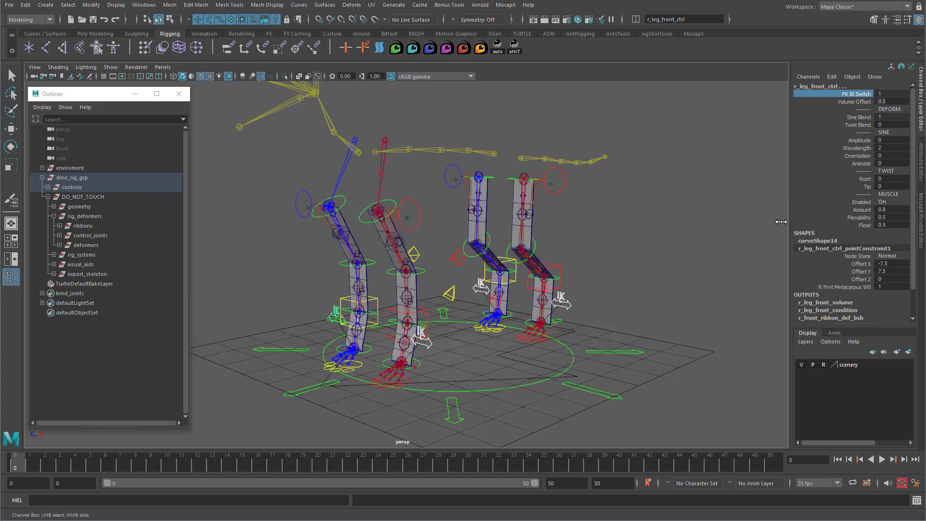
pyautogui.moveTo(771, 221); pyautogui.dragTo(530, 213, button='middle')
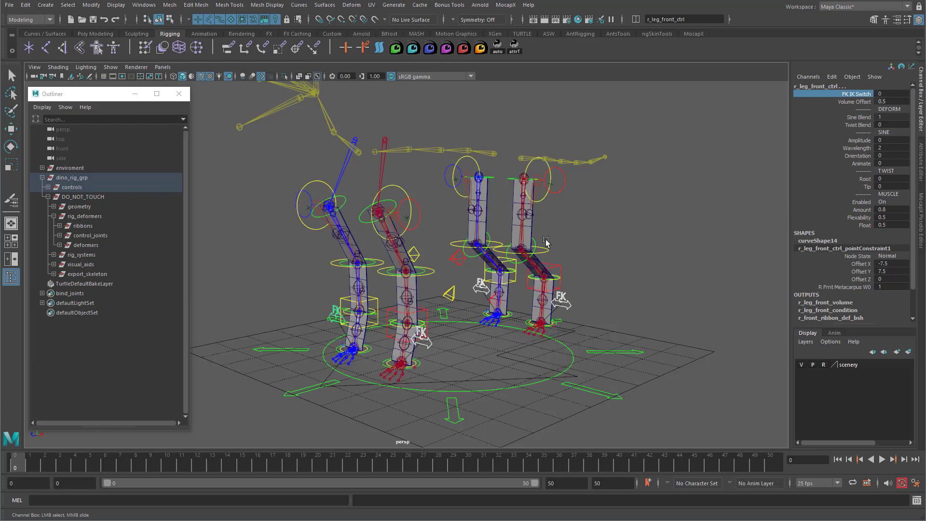
pyautogui.keyDown('alt'); pyautogui.moveTo(546, 242); pyautogui.dragTo(544, 236); pyautogui.keyUp('alt')
pyautogui.keyDown('alt'); pyautogui.moveTo(543, 236); pyautogui.dragTo(602, 233, button='right'); pyautogui.keyUp('alt')
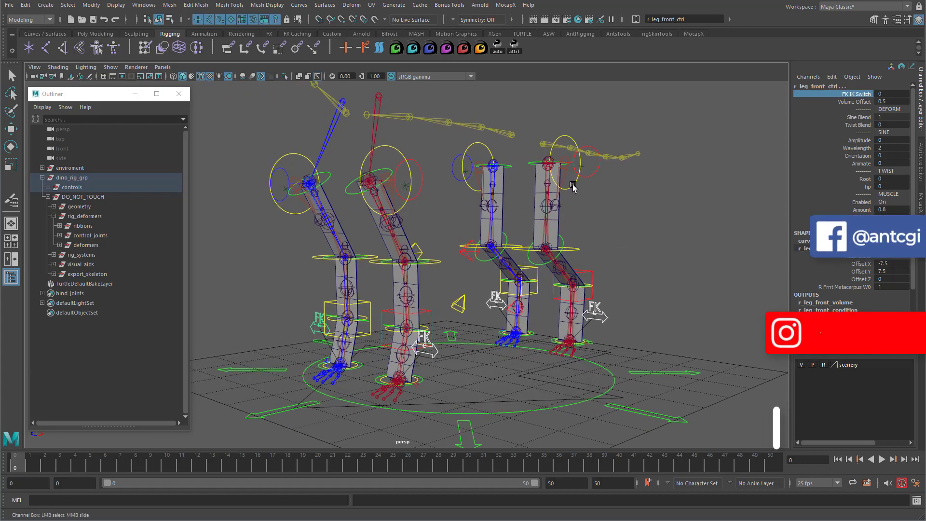
# Rotate l_femur_FK_ctrl about 29 degrees in Y and -22.4 in Z to swing the left rear leg up, undoing the extra adjustment.
pyautogui.click(573, 185)
pyautogui.press('e')
pyautogui.moveTo(514, 233); pyautogui.dragTo(604, 151)
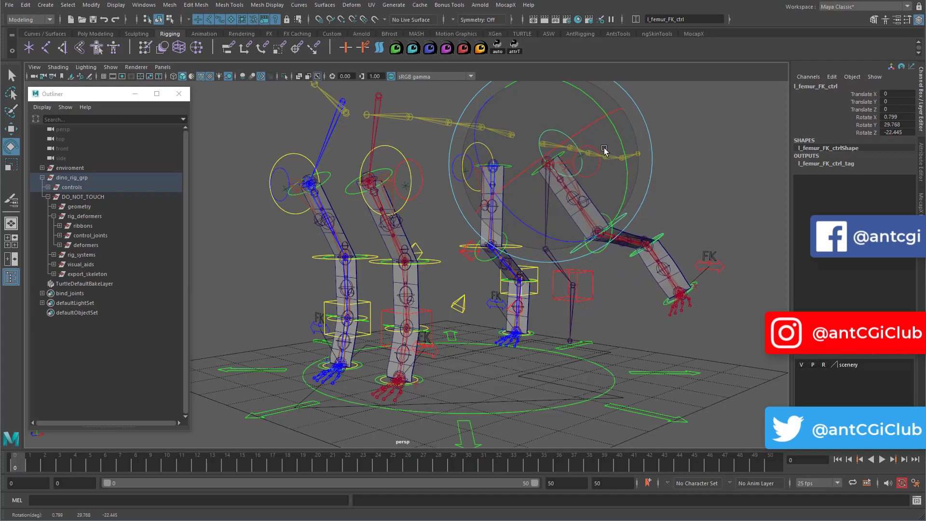
pyautogui.moveTo(660, 229)
pyautogui.mouseDown()
pyautogui.moveTo(667, 240)
pyautogui.moveTo(653, 226)
pyautogui.moveTo(660, 235)
pyautogui.mouseUp()
pyautogui.press('w')
pyautogui.hotkey('ctrl', 'z')
# Move l_fibula_ctrl to about 1.199, 4.493, -0.766 to offset the left rear leg's ribbon at the knee.
pyautogui.keyDown('alt'); pyautogui.moveTo(604, 307); pyautogui.dragTo(552, 271); pyautogui.keyUp('alt')
pyautogui.click(634, 246)
pyautogui.click(582, 223)
pyautogui.click(554, 230)
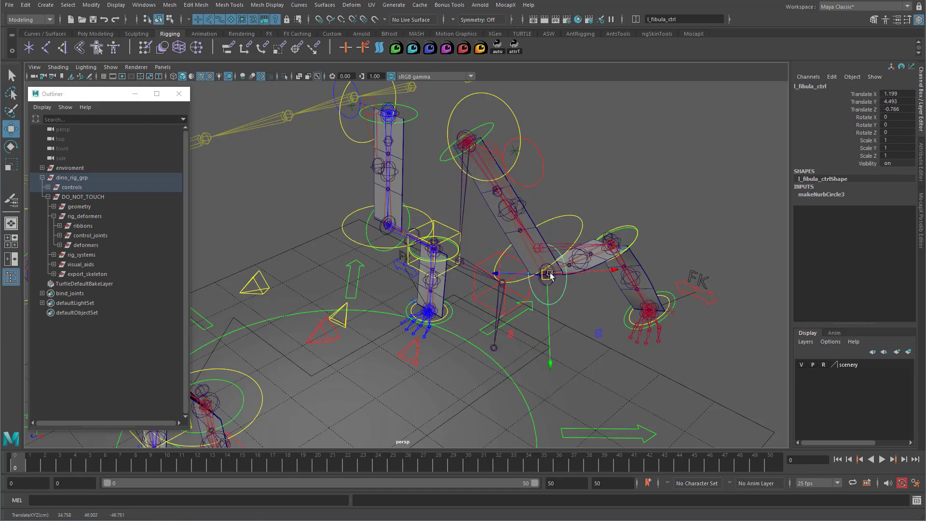
# Rotate the left rear leg's knee and lower-leg FK controls to swing the lower leg and foot outward.
pyautogui.click(566, 218)
pyautogui.press('e')
pyautogui.moveTo(489, 310)
pyautogui.mouseDown()
pyautogui.moveTo(530, 322)
pyautogui.moveTo(498, 311)
pyautogui.mouseUp()
pyautogui.click(688, 246)
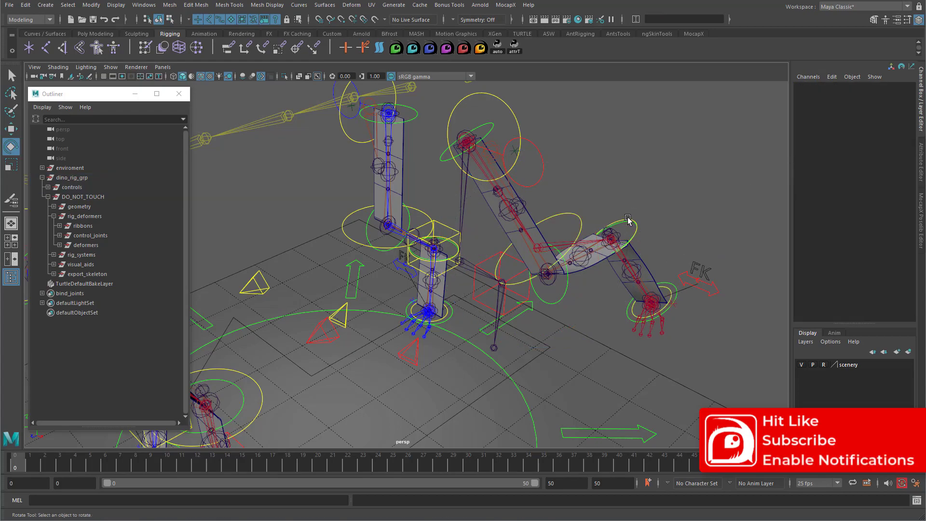
pyautogui.click(628, 220)
pyautogui.moveTo(542, 223); pyautogui.dragTo(599, 265)
pyautogui.click(662, 303)
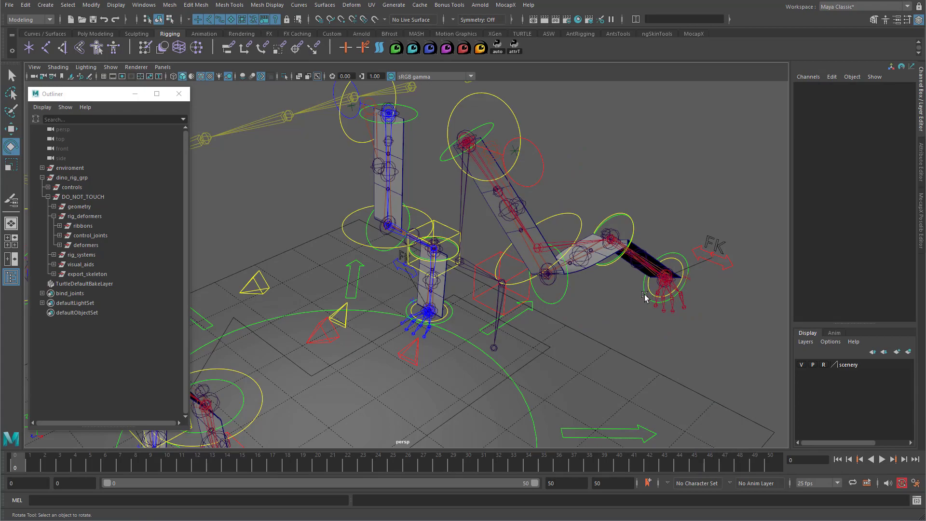
# Try moving and rotating the left rear leg's ankle control, undoing each change.
pyautogui.click(644, 298)
pyautogui.press('w')
pyautogui.moveTo(666, 279)
pyautogui.mouseDown()
pyautogui.moveTo(658, 287)
pyautogui.moveTo(668, 289)
pyautogui.mouseUp()
pyautogui.hotkey('ctrl', 'z')
pyautogui.press('e')
pyautogui.moveTo(695, 340)
pyautogui.mouseDown()
pyautogui.moveTo(714, 333)
pyautogui.moveTo(670, 348)
pyautogui.moveTo(680, 343)
pyautogui.mouseUp()
pyautogui.hotkey('ctrl', 'z')
# Select l_leg_rear_ctrl and test blending its FK IK Switch, returning it to 0.
pyautogui.keyDown('alt'); pyautogui.moveTo(660, 373); pyautogui.dragTo(672, 327); pyautogui.keyUp('alt')
pyautogui.keyDown('alt'); pyautogui.moveTo(672, 326); pyautogui.dragTo(493, 299, button='right'); pyautogui.keyUp('alt')
pyautogui.click(673, 173)
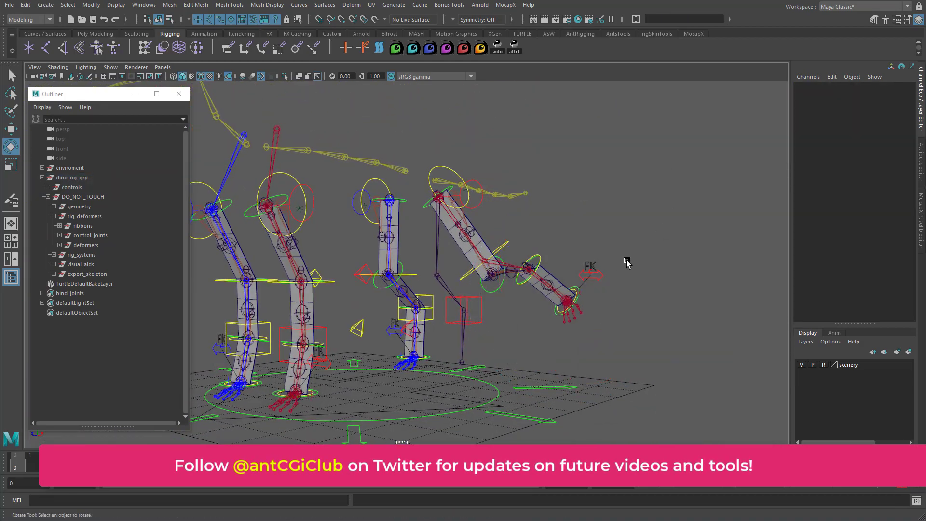
pyautogui.click(603, 277)
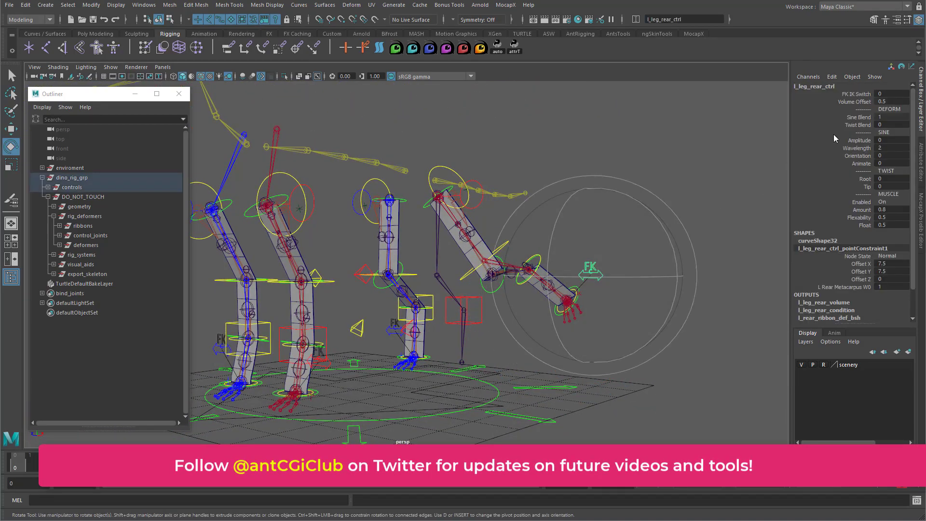
pyautogui.click(857, 94)
pyautogui.moveTo(627, 169)
pyautogui.mouseDown(button='middle')
pyautogui.moveTo(641, 166)
pyautogui.moveTo(635, 170)
pyautogui.mouseUp(button='middle')
# Collapse the dino_rig_grp hierarchy in the Outliner.
pyautogui.keyDown('alt'); pyautogui.moveTo(541, 275); pyautogui.dragTo(547, 304); pyautogui.keyUp('alt')
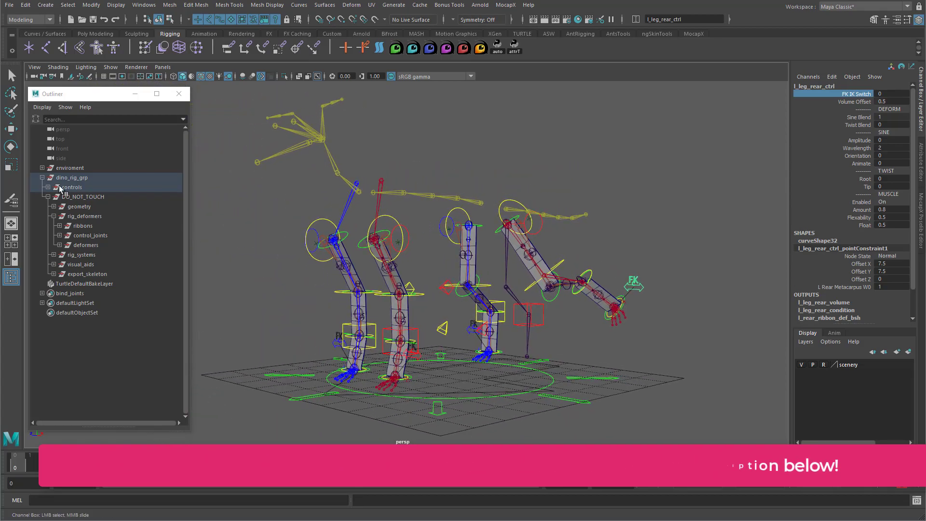
pyautogui.click(42, 177)
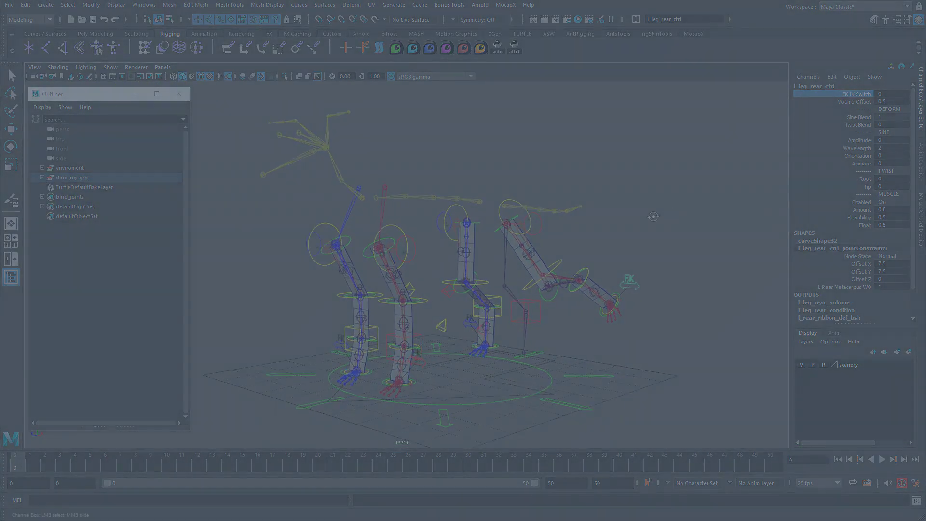